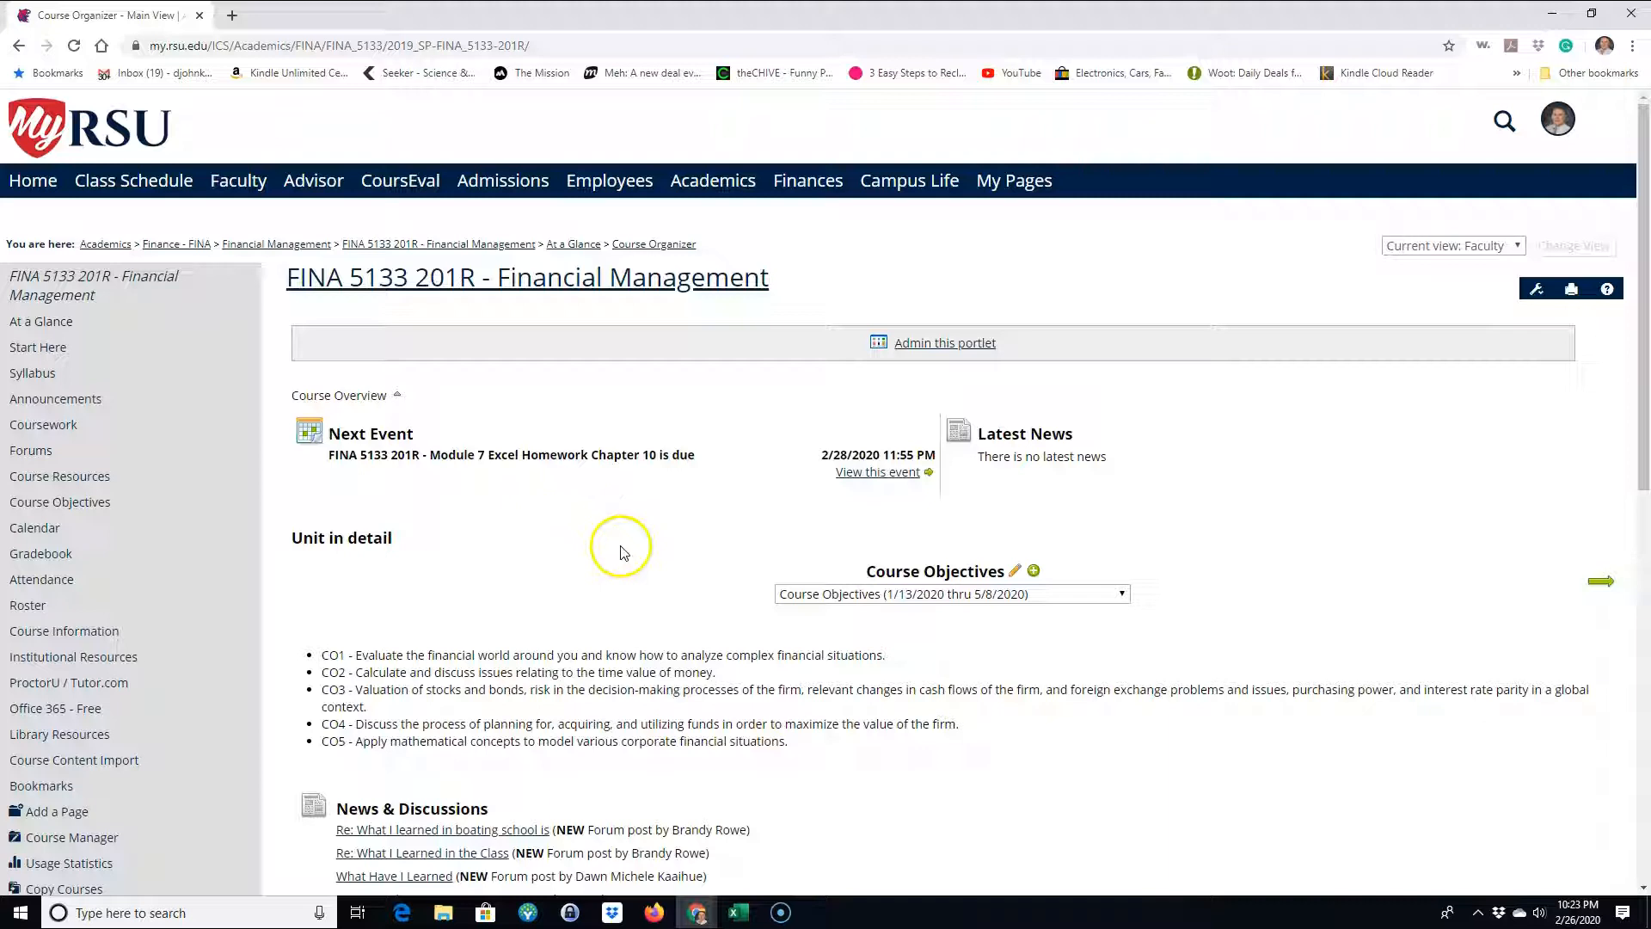
- Search the web for 90 day t-bill rates and open the Treasury Department's Daily Treasury Bill Rates Data page
click(320, 44)
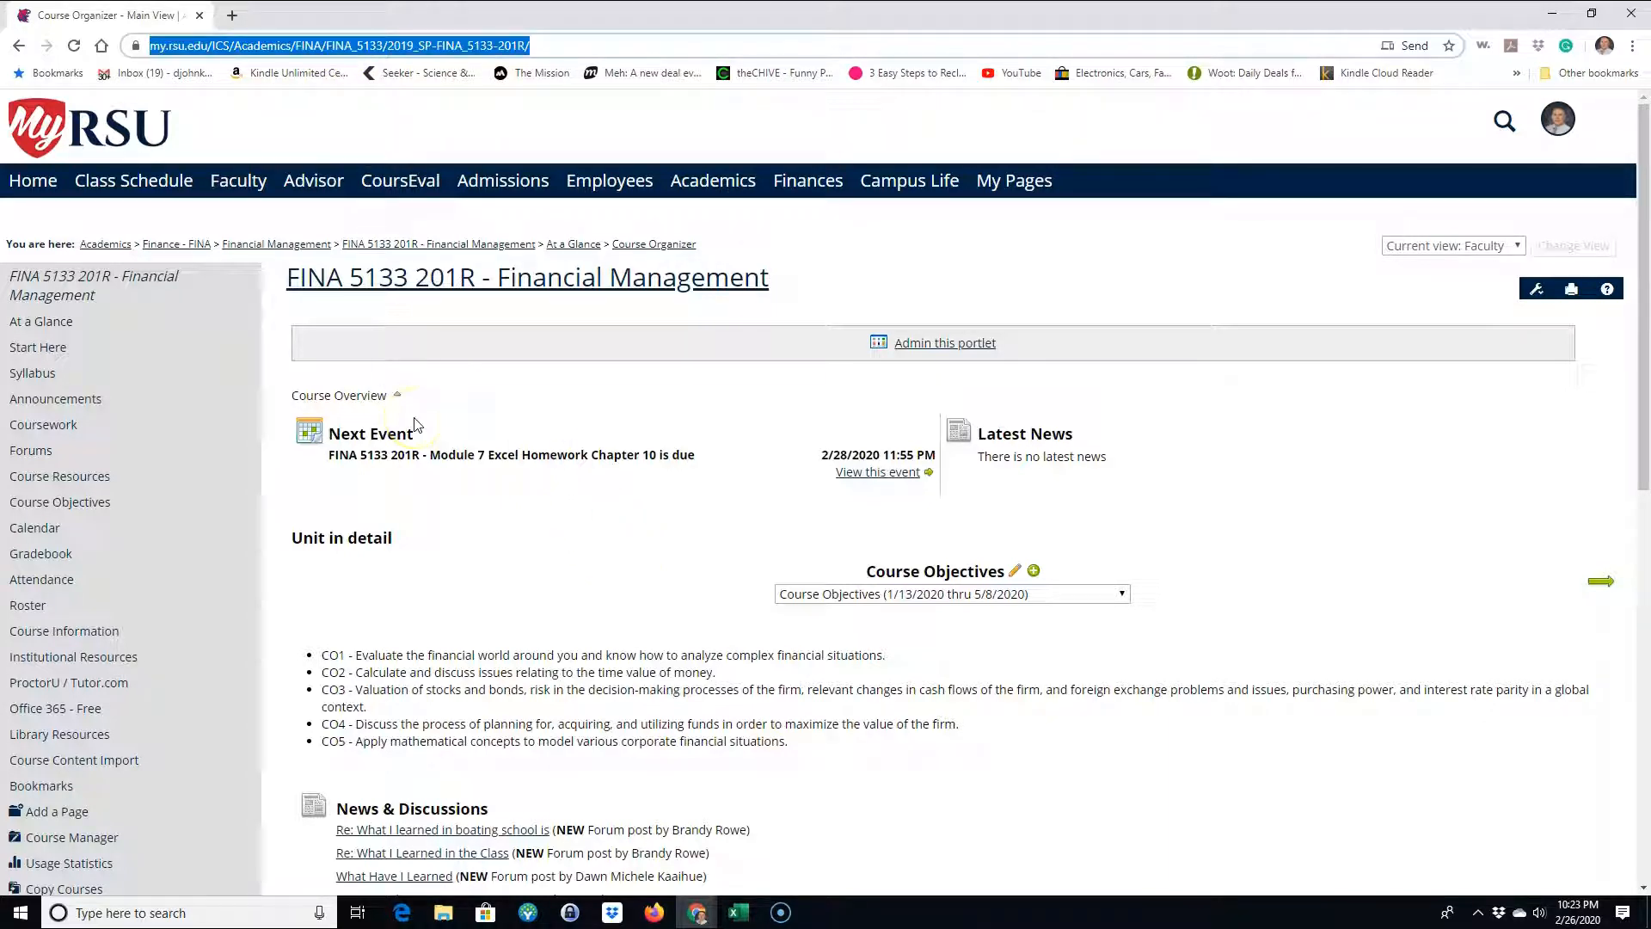
text(90 day)
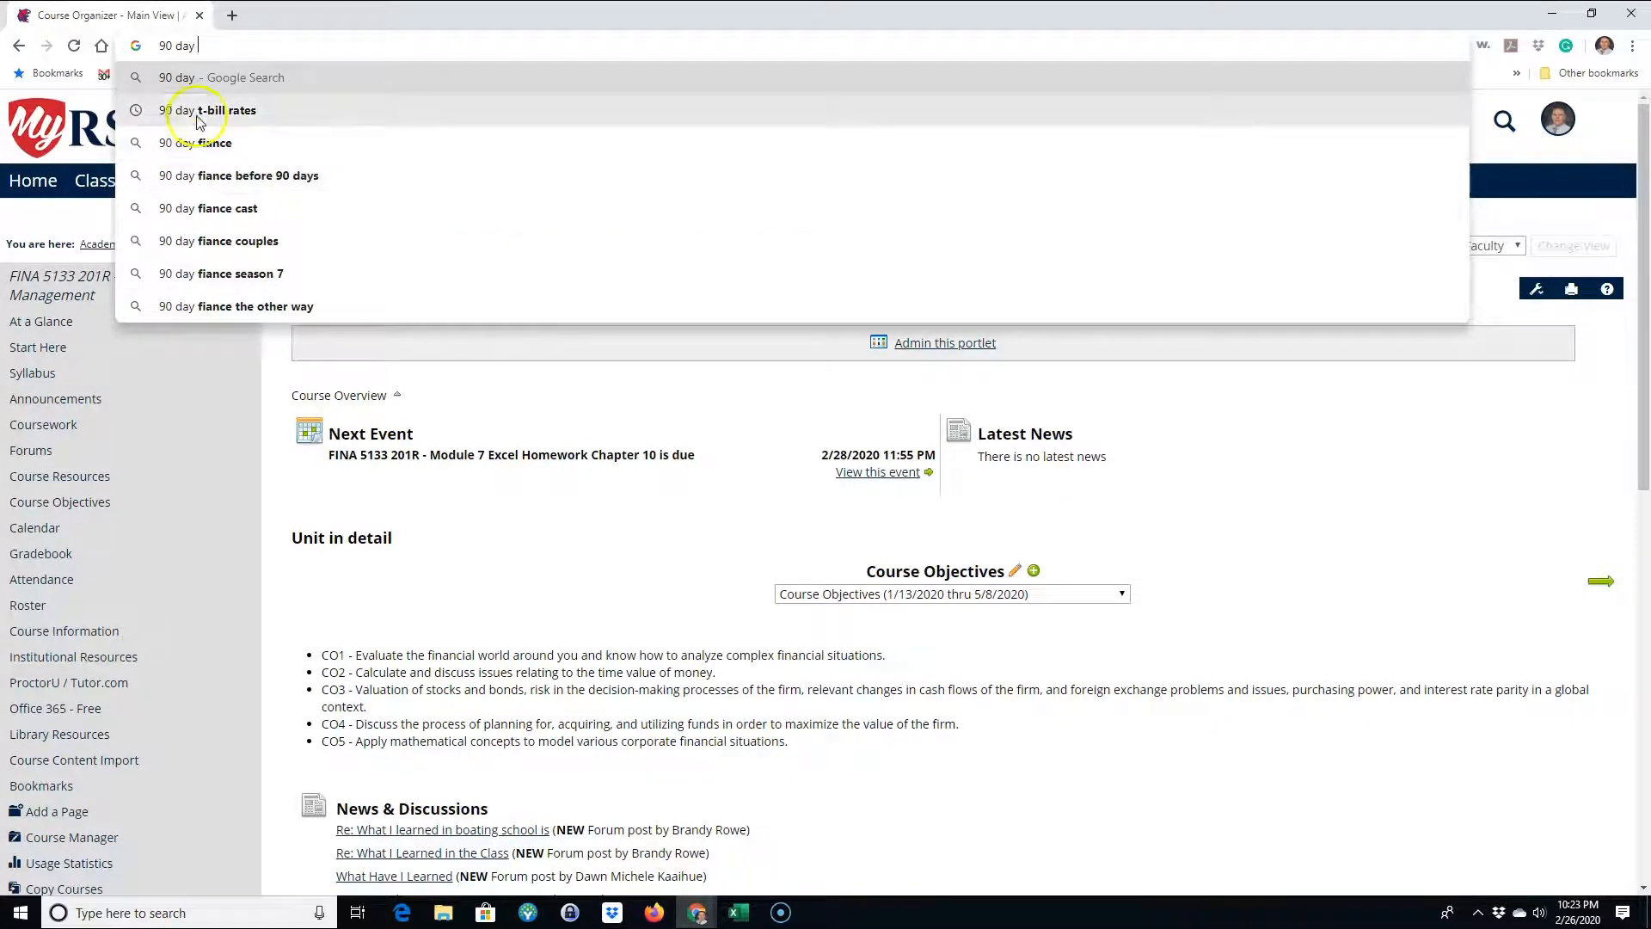
click(412, 110)
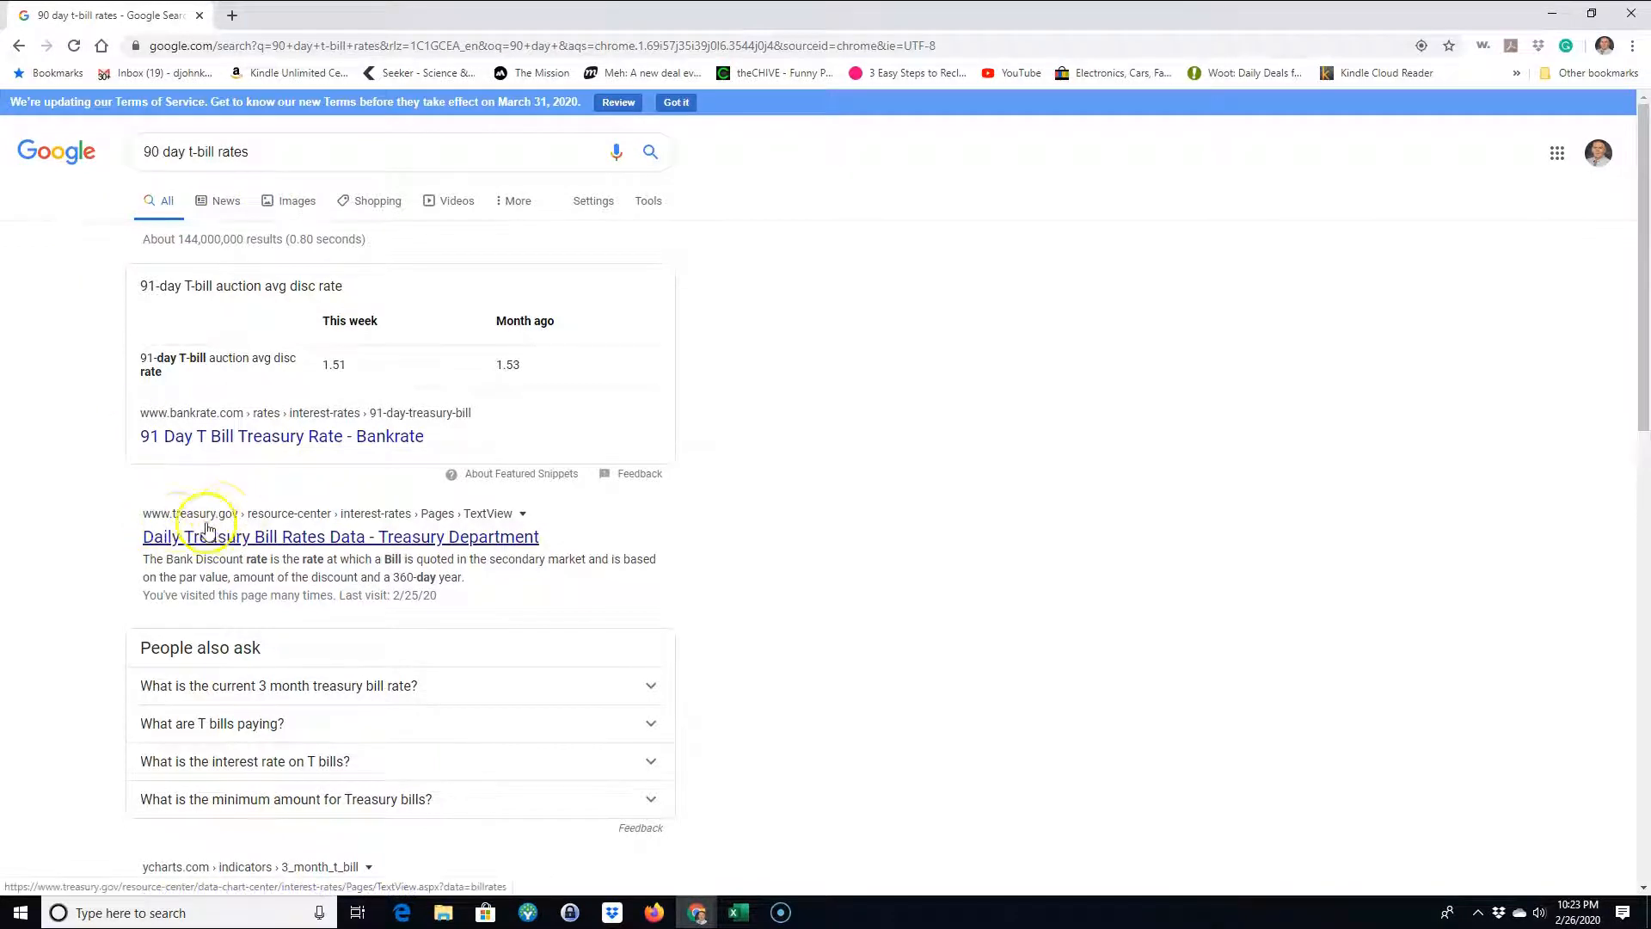
click(311, 540)
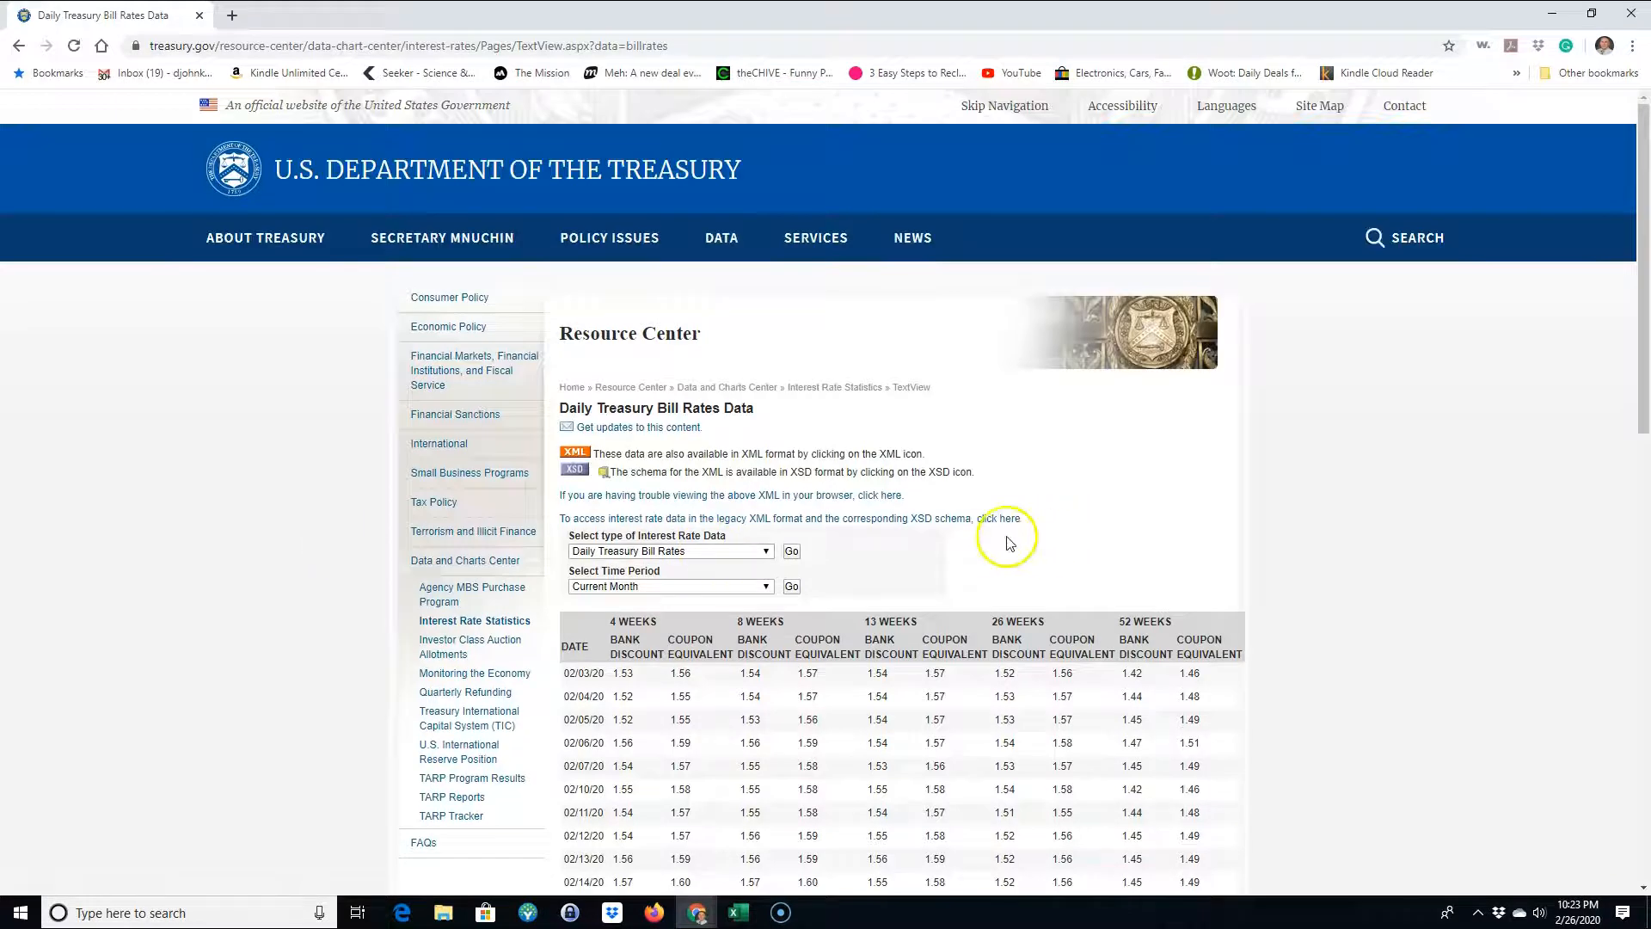
- Change the interest rate data type to Daily Treasury Yield Curve Rates and load that table
scroll(1009, 542, down, 1)
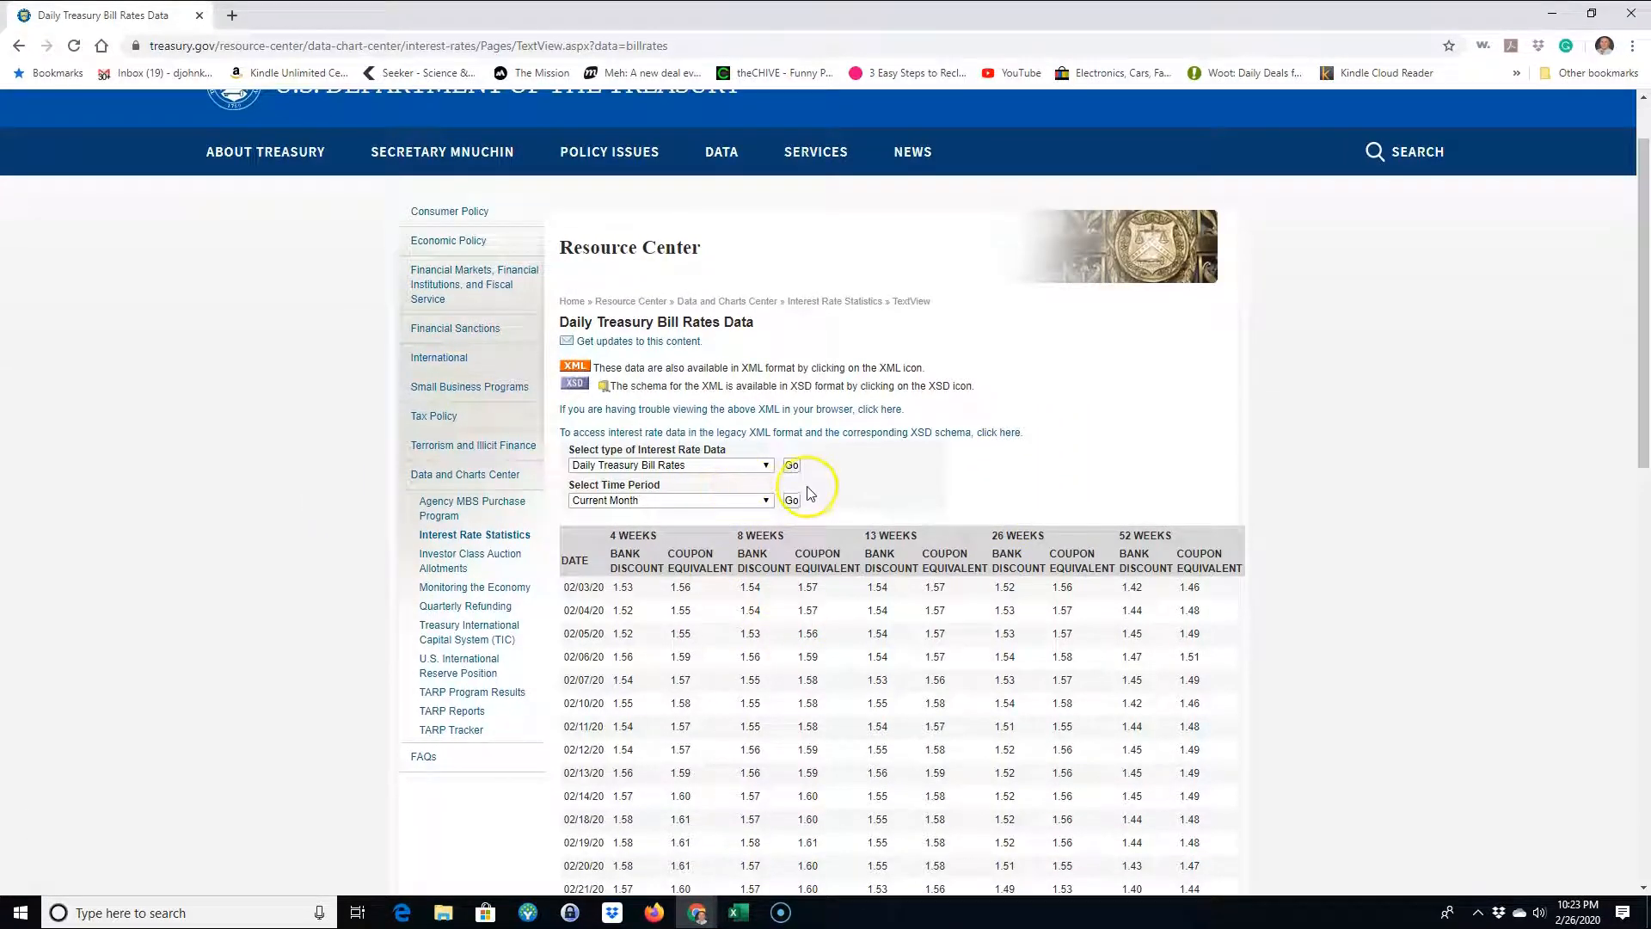
click(767, 469)
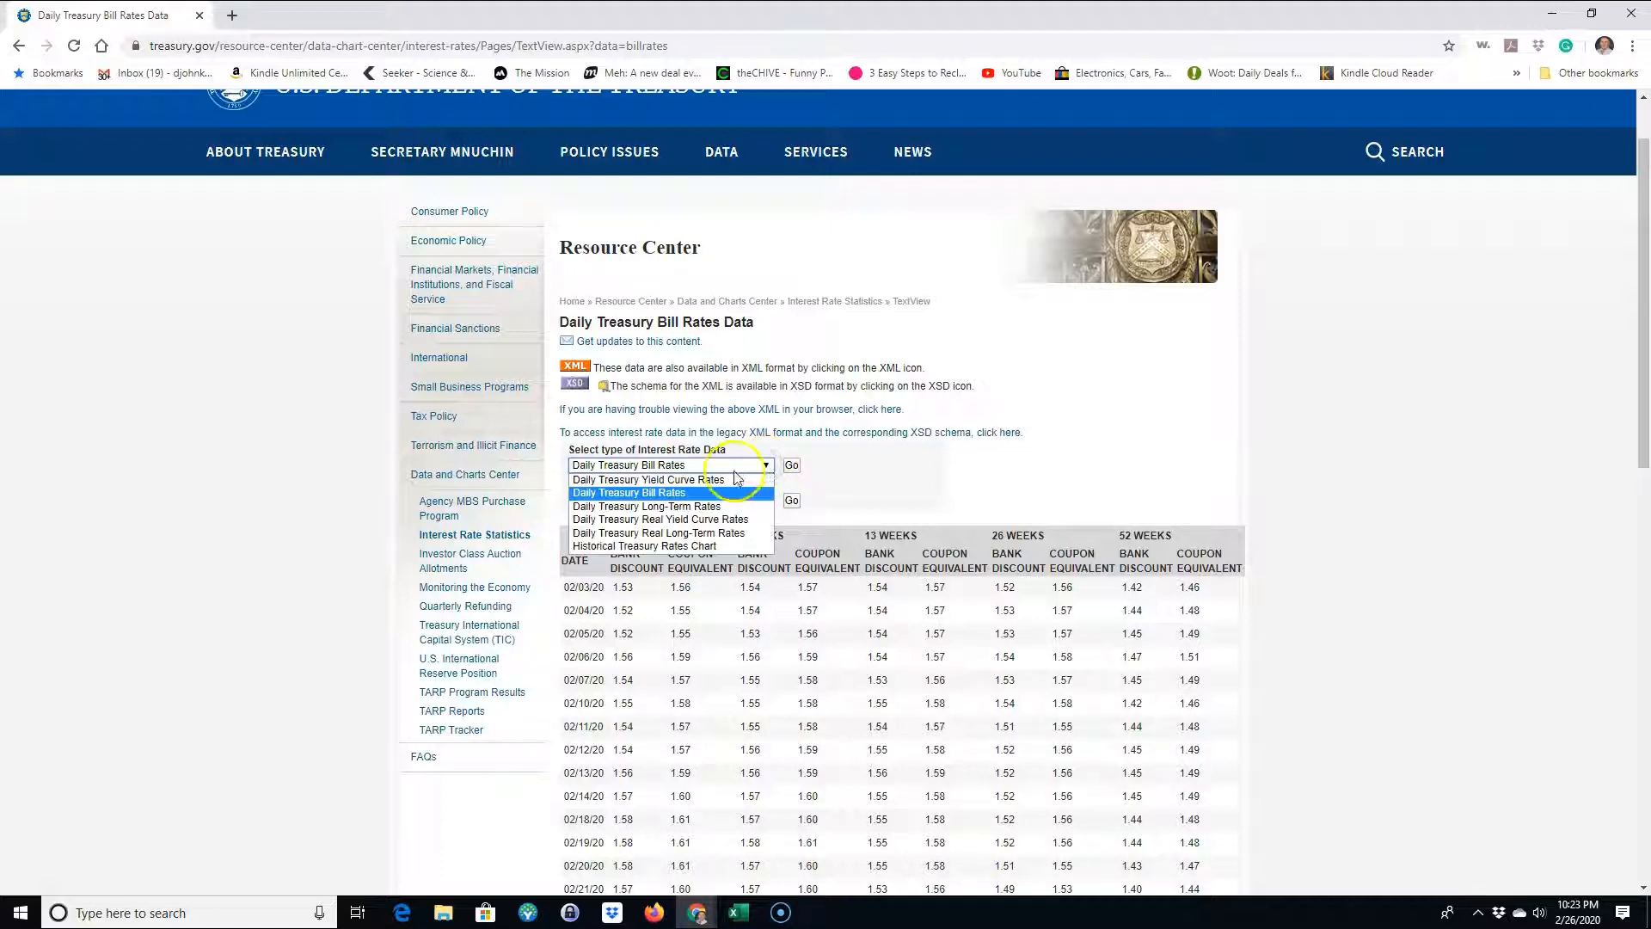
click(706, 484)
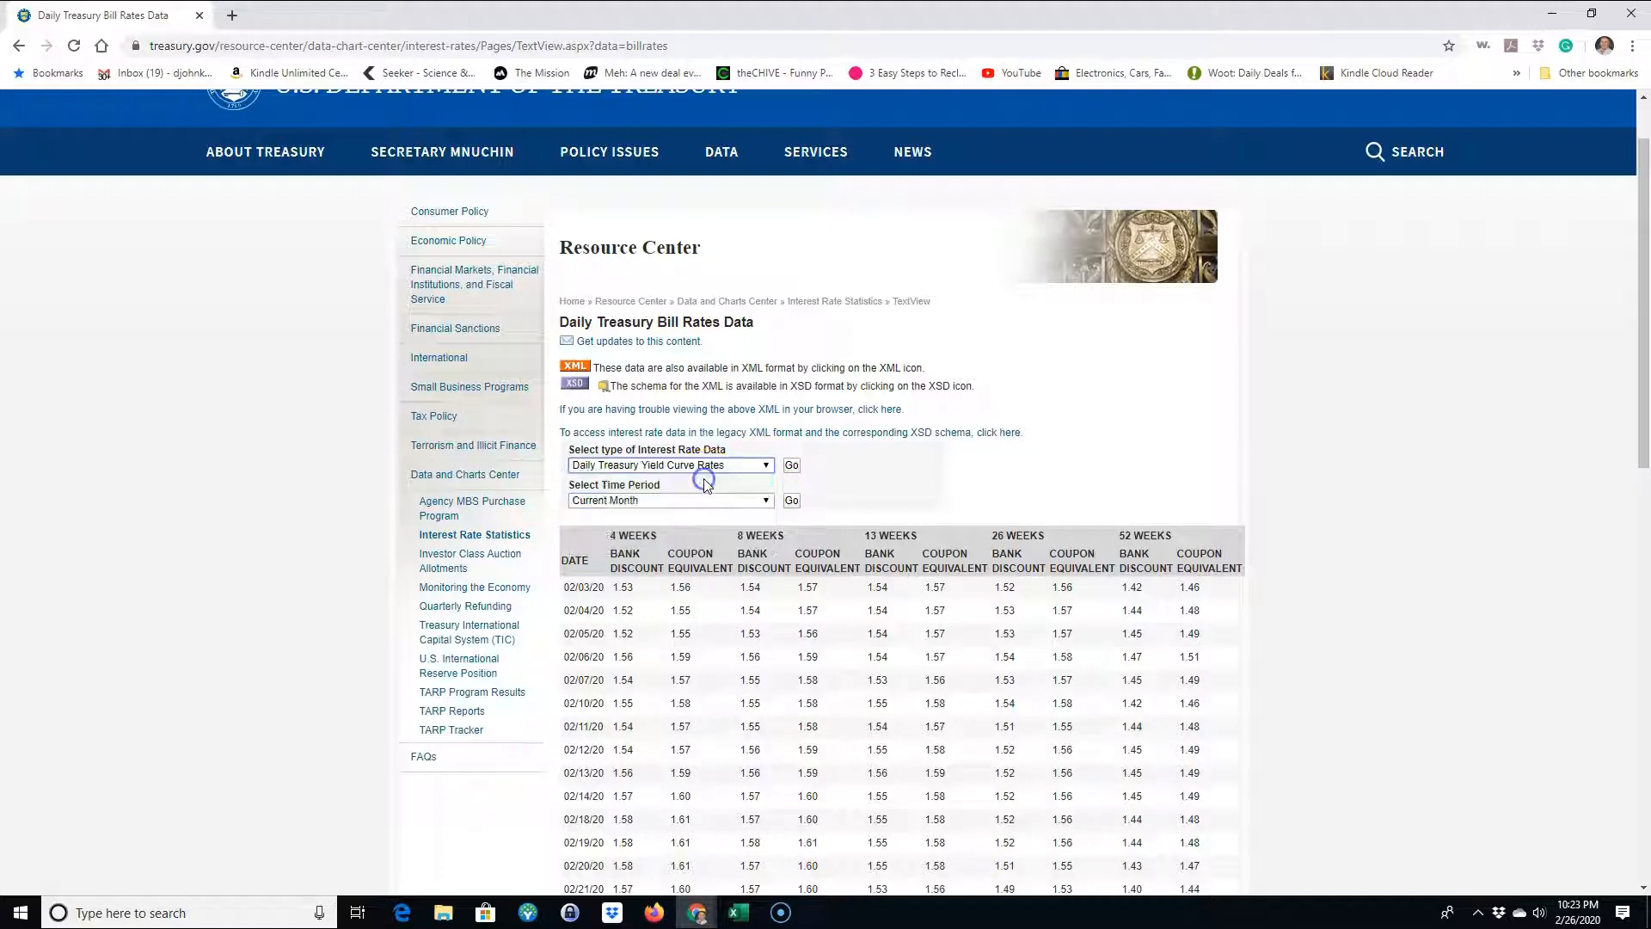
click(791, 466)
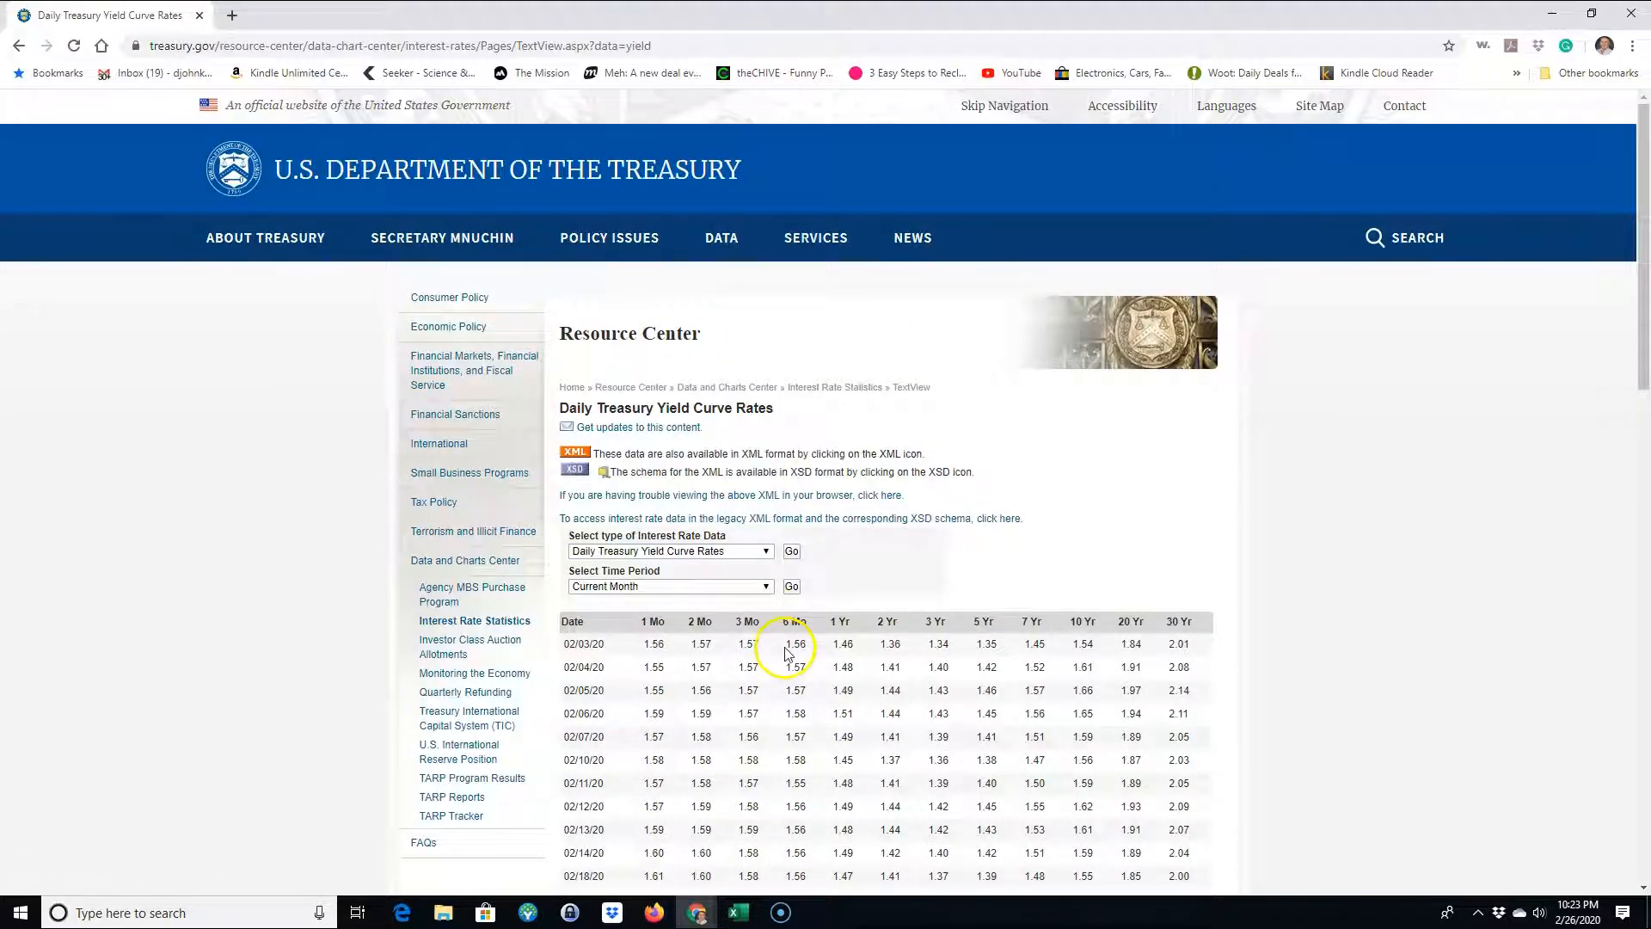
- Set the yield curve table's time period to All and load the full history
scroll(774, 473, down, 1)
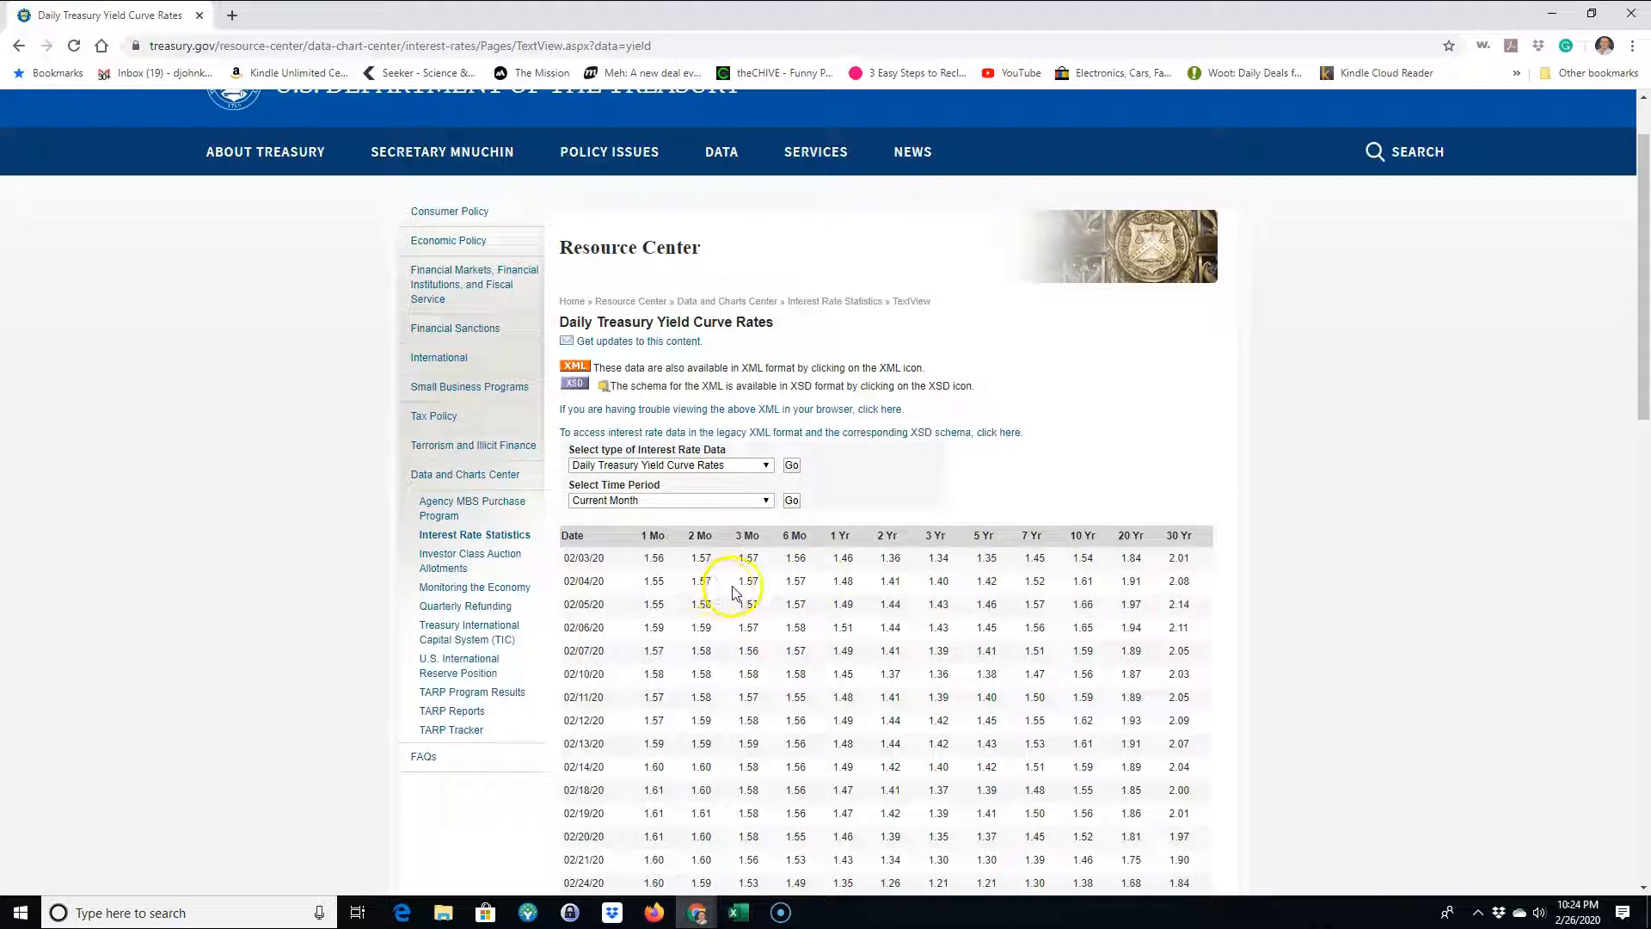
click(766, 501)
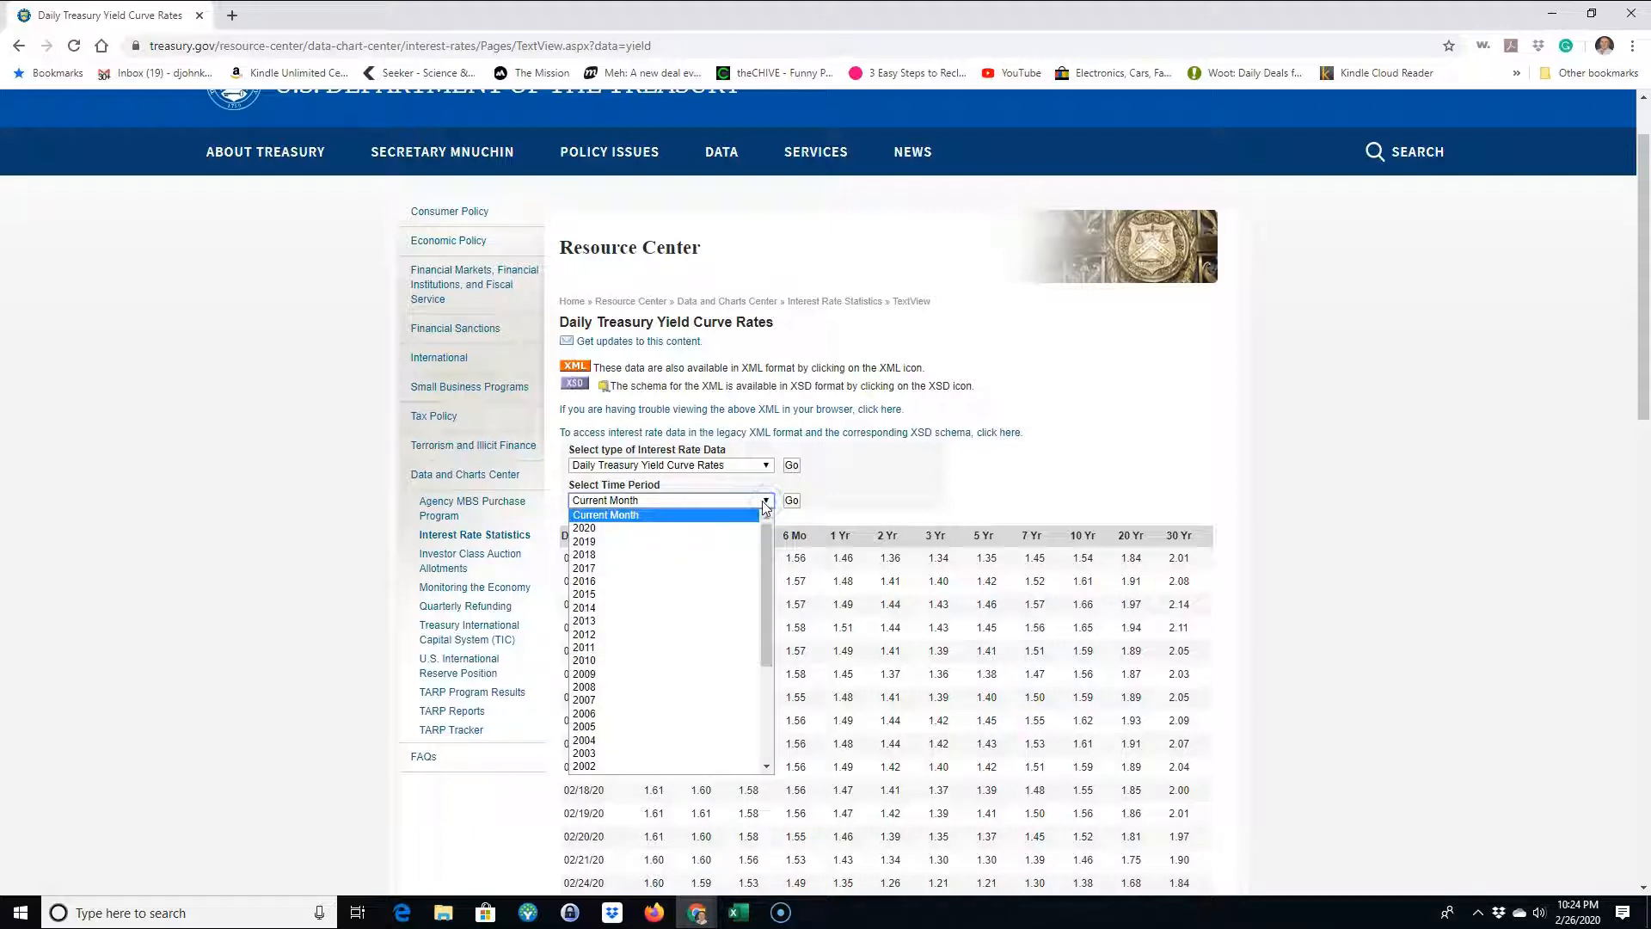
drag(766, 547, 766, 679)
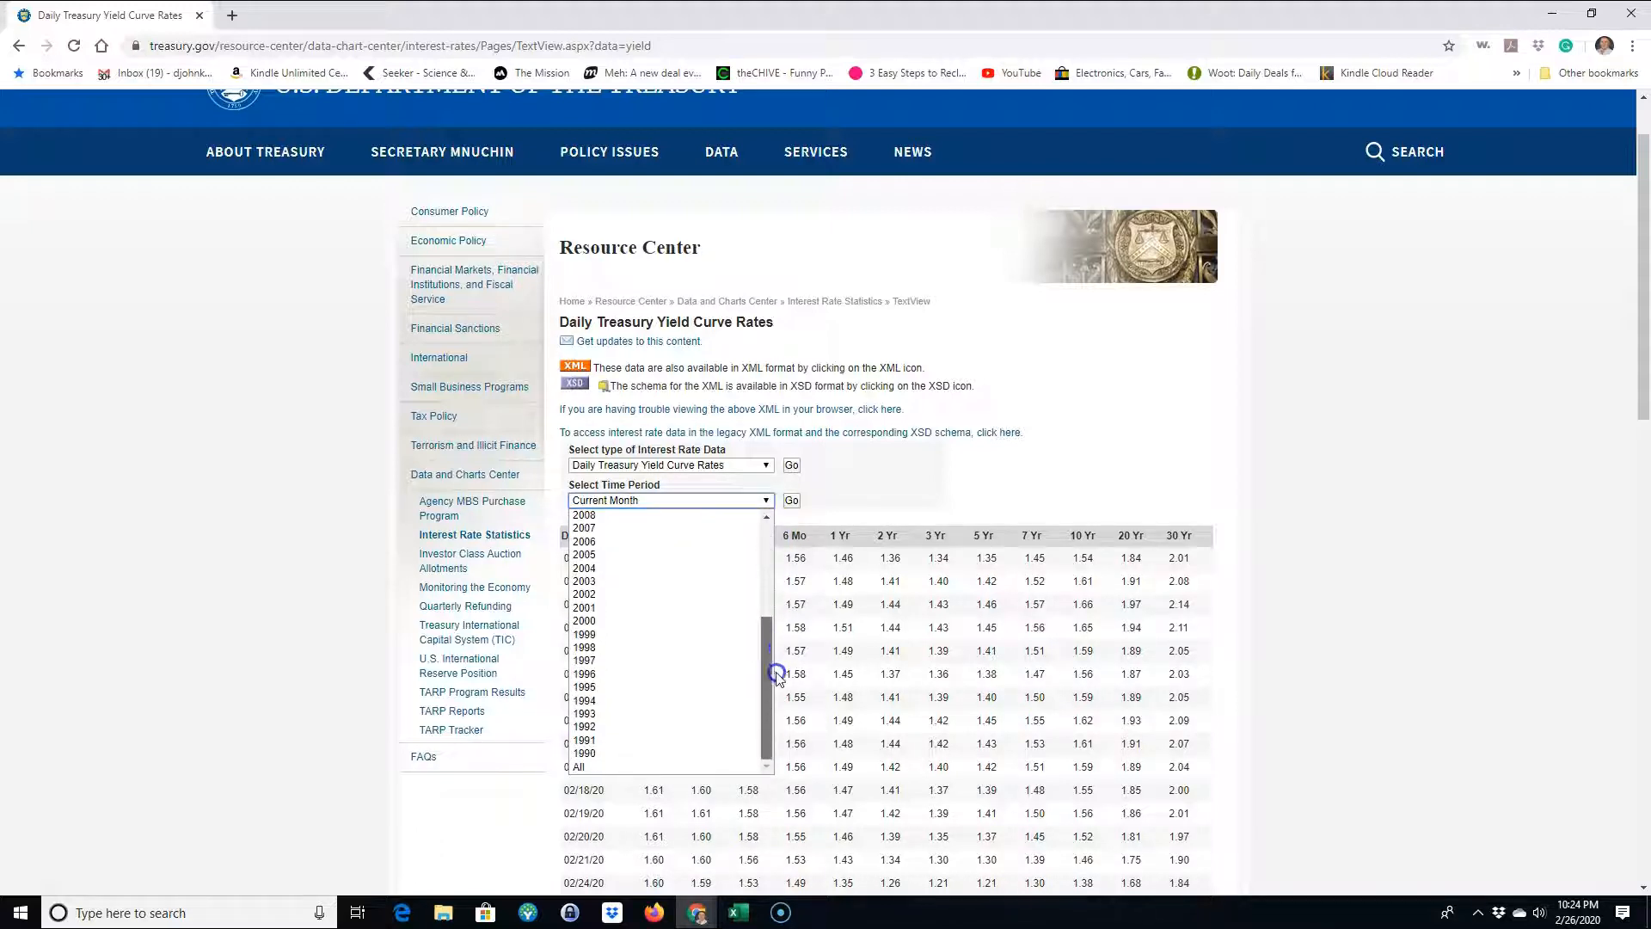
click(599, 766)
click(792, 501)
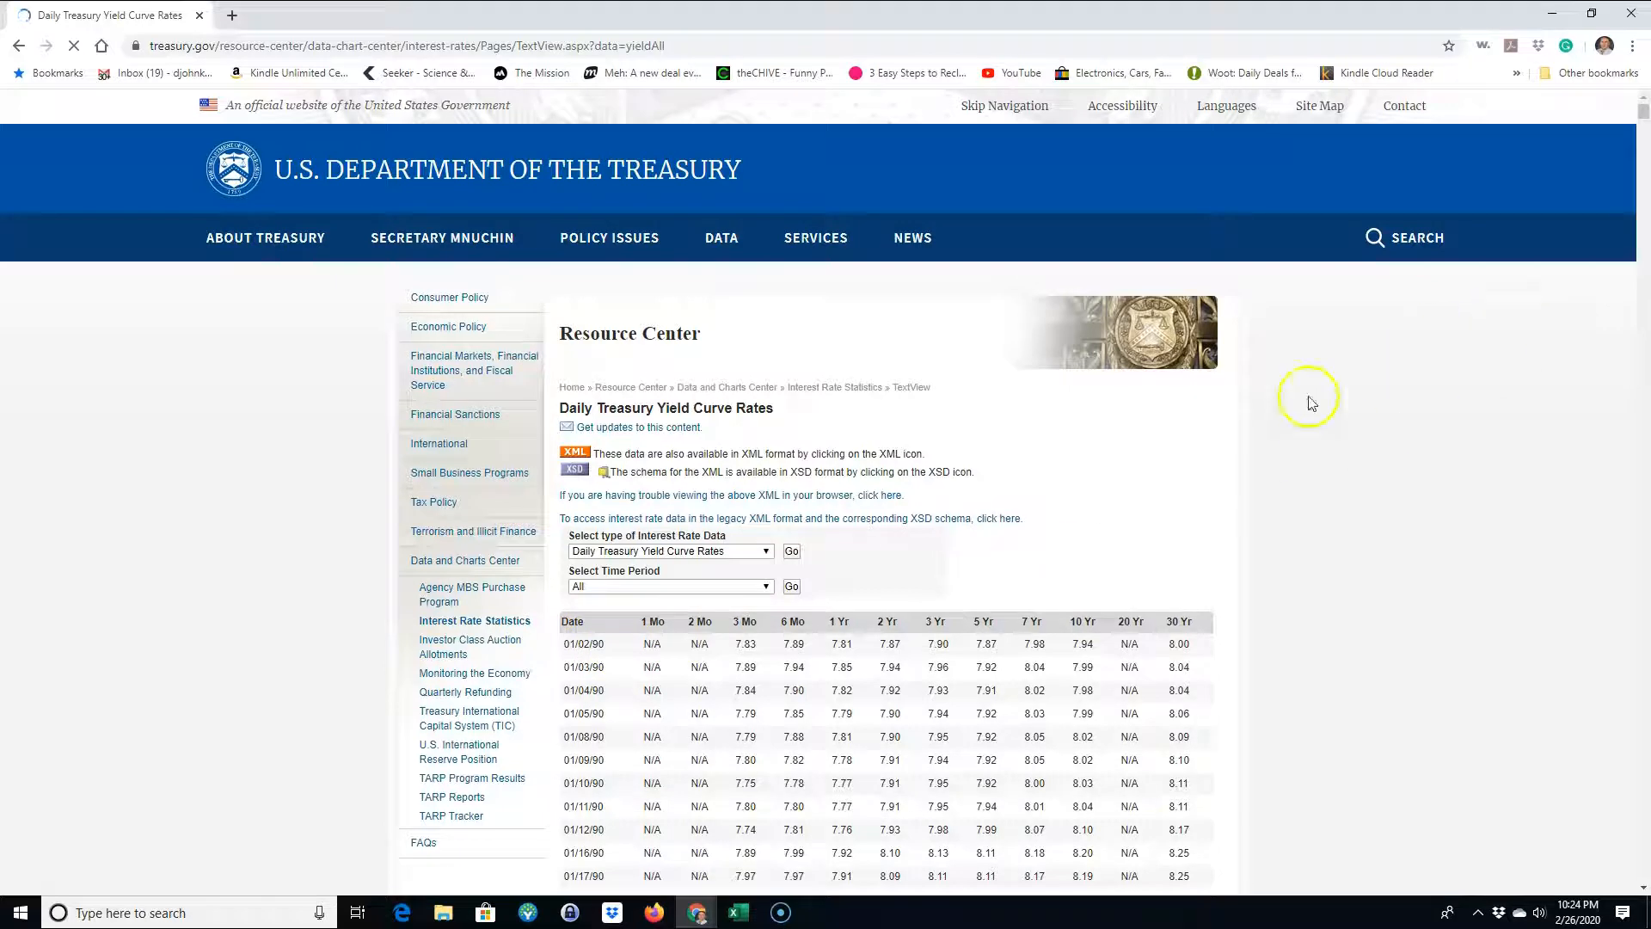
- Look through the full yield curve table from its earliest 1990 rows into 1994
drag(1644, 111, 1641, 235)
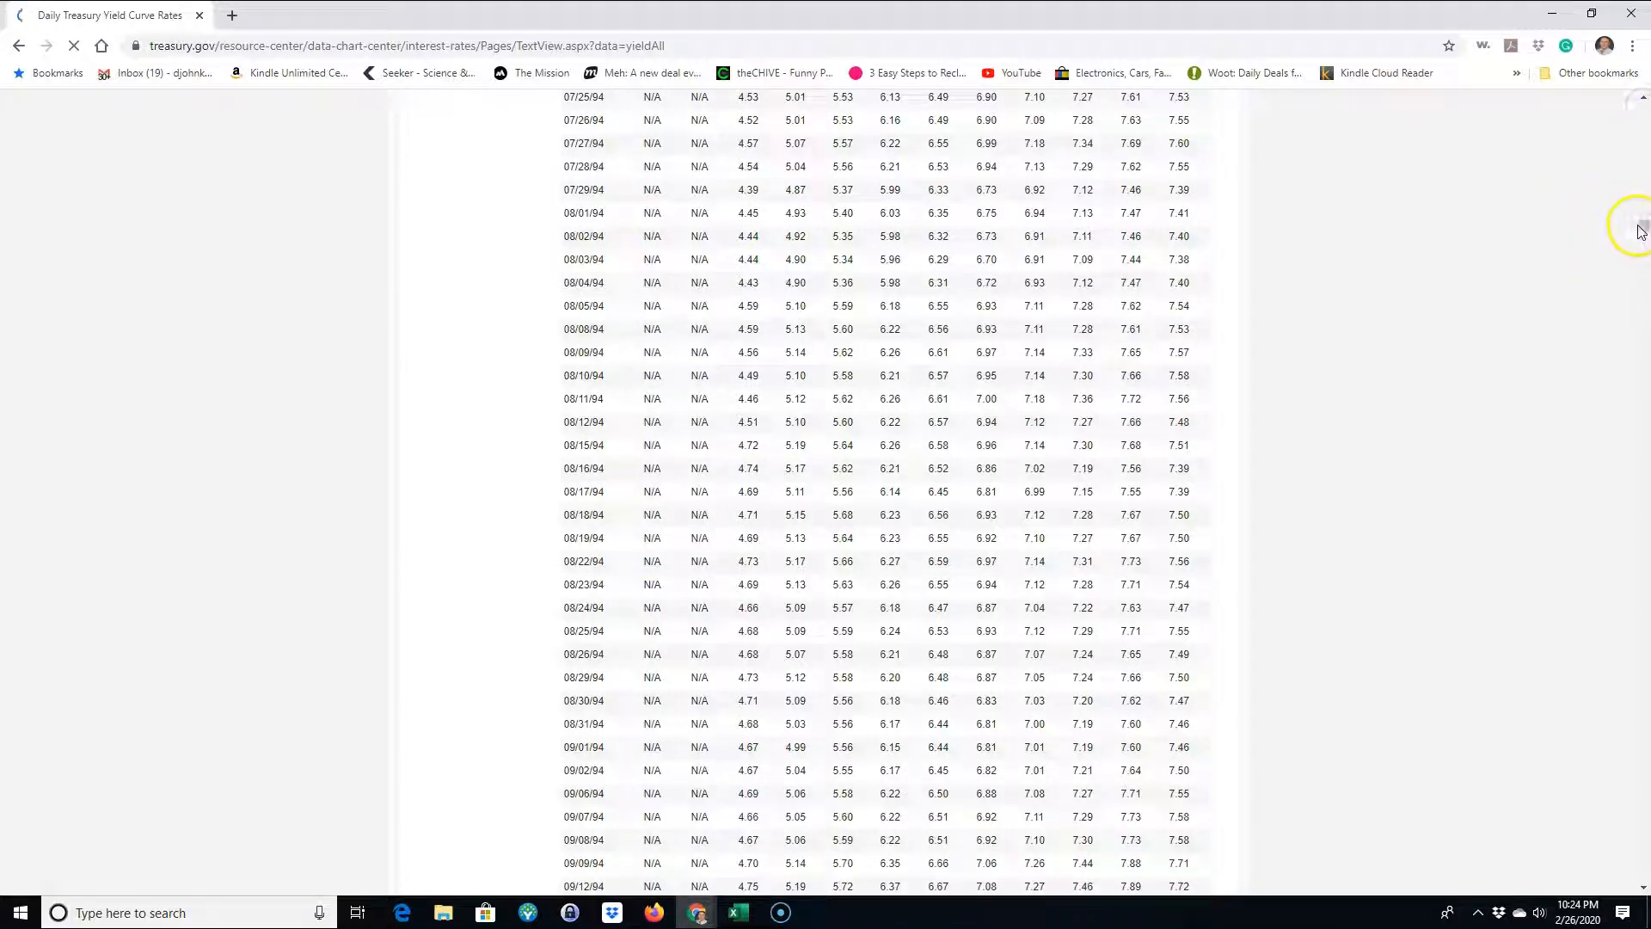
scroll(831, 470, up, 20)
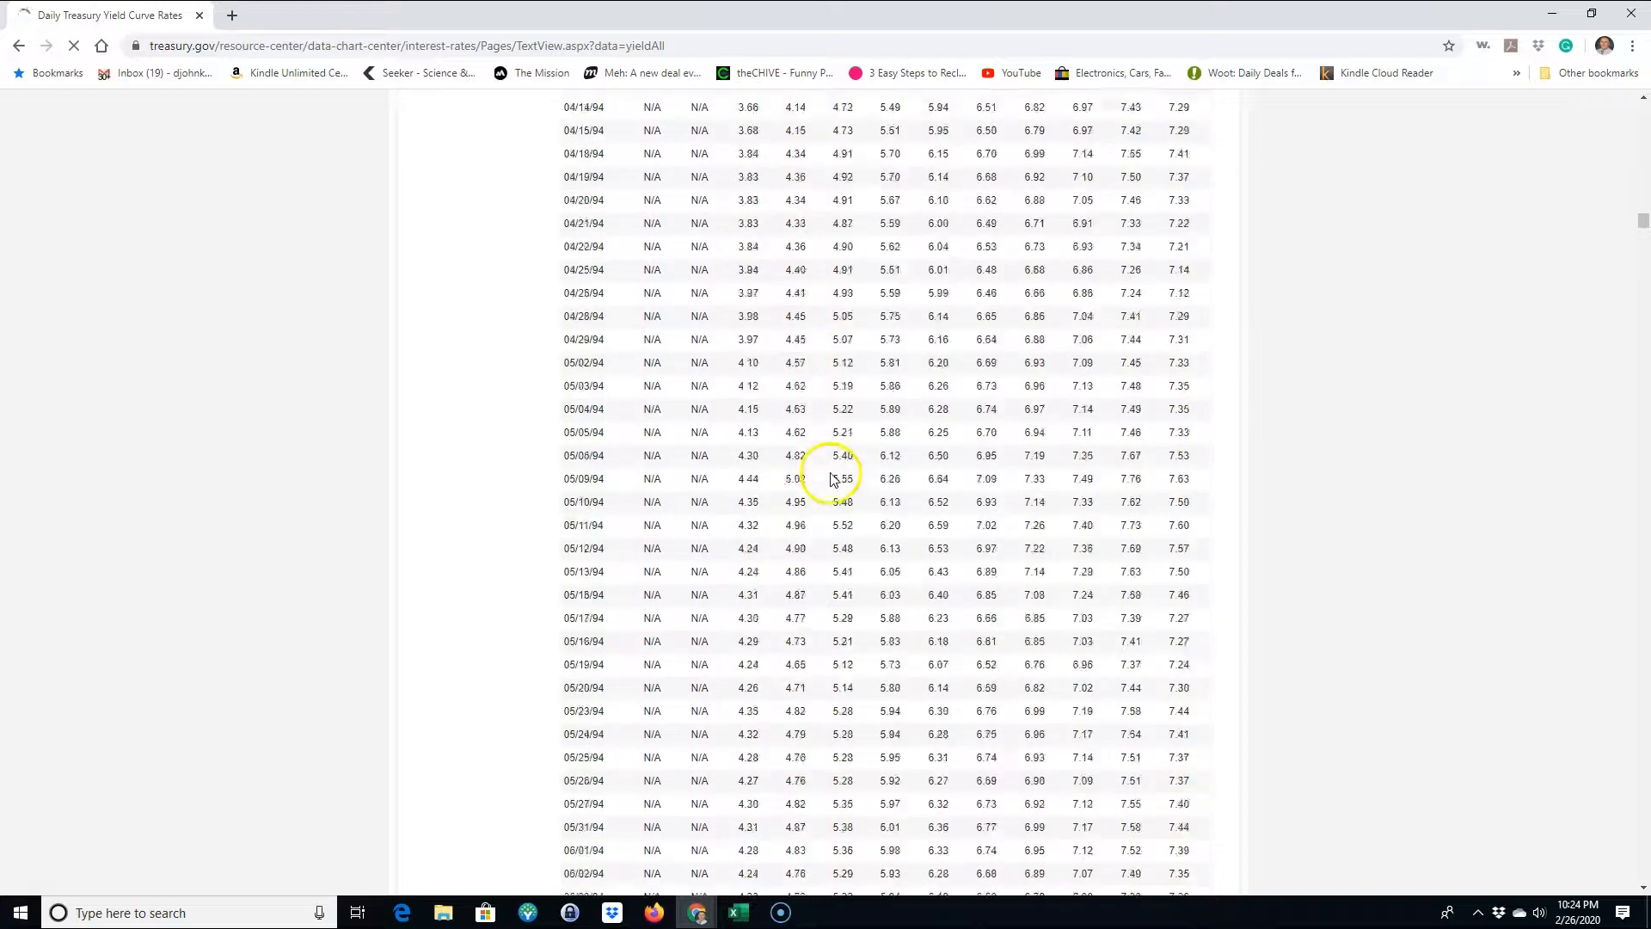
drag(1642, 220, 1639, 112)
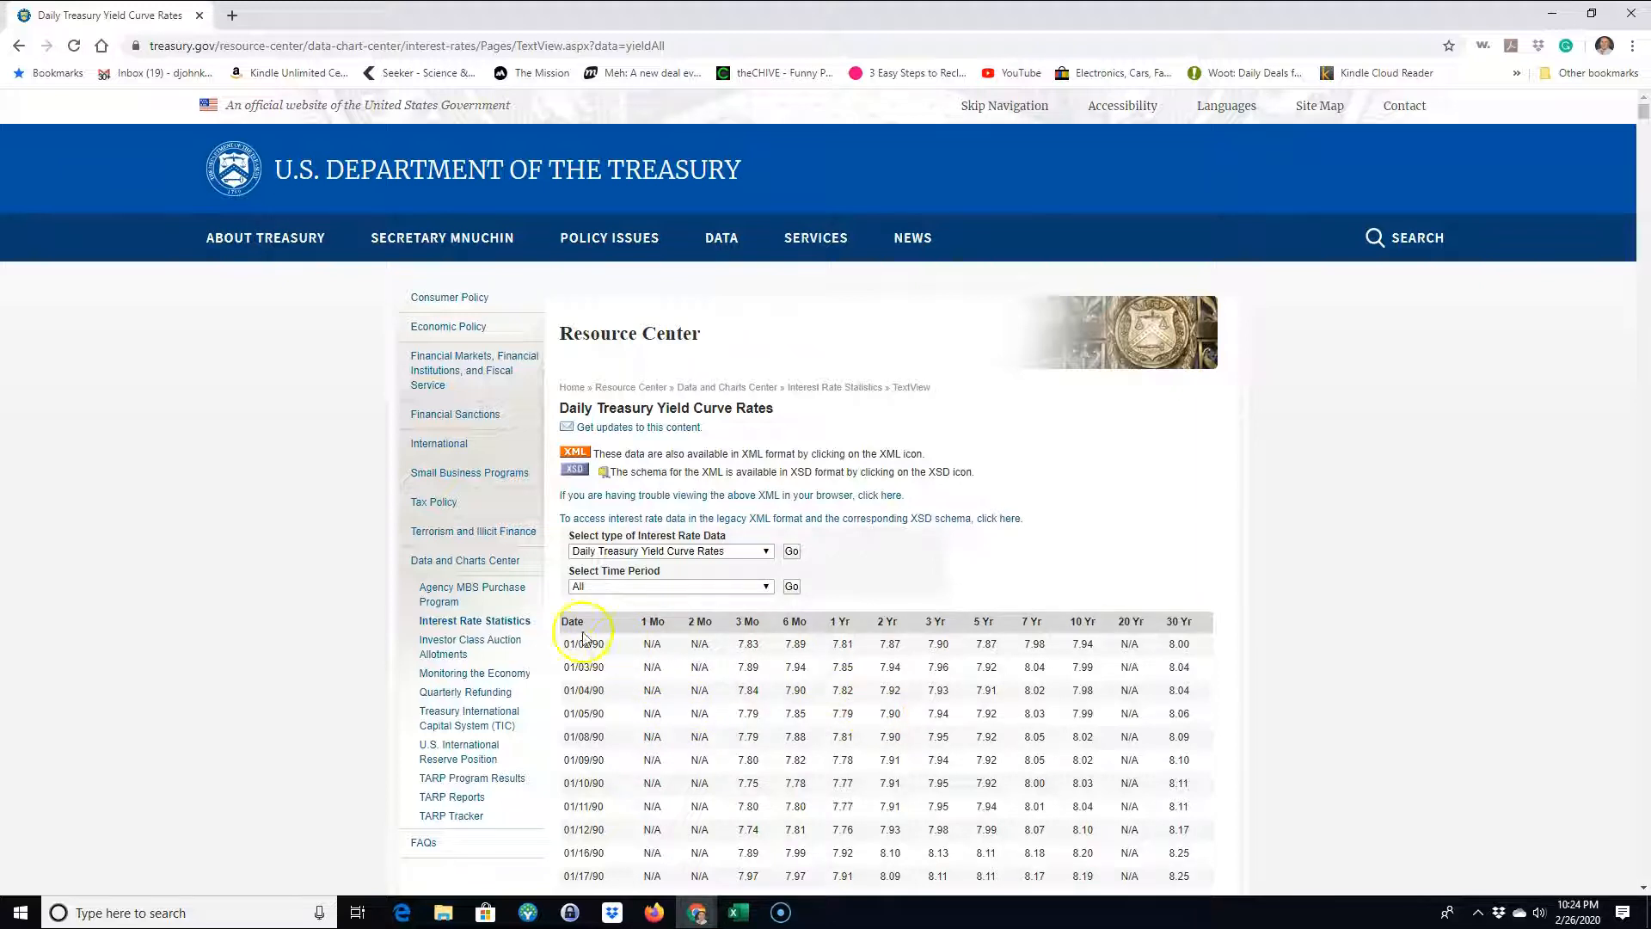
drag(564, 620, 1186, 852)
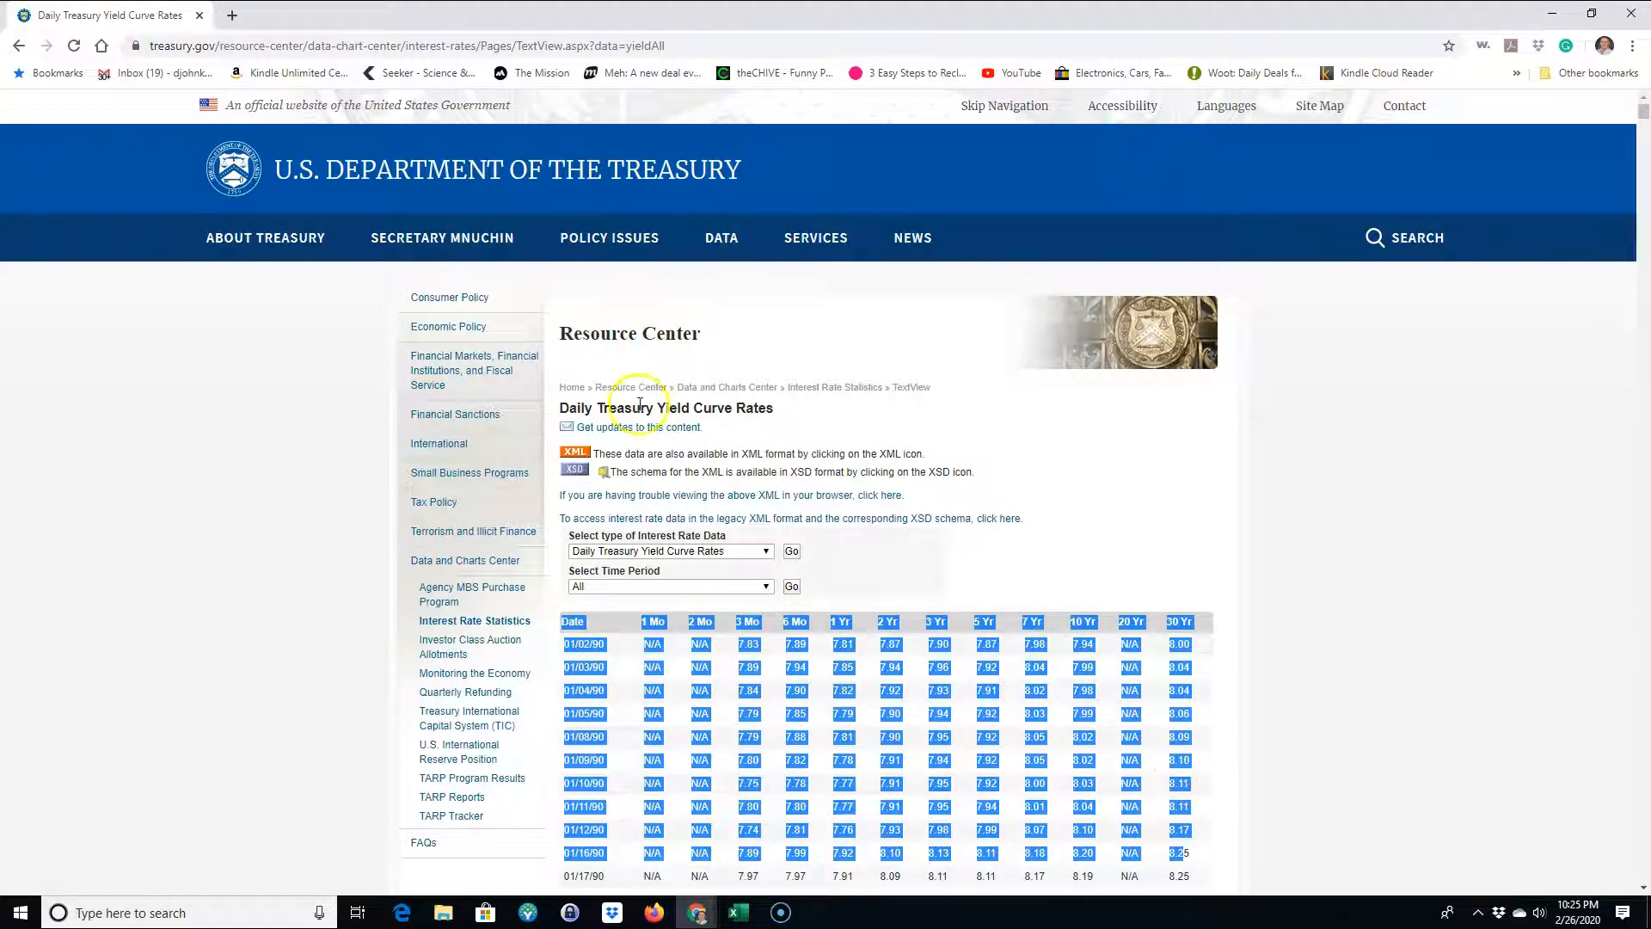
click(228, 462)
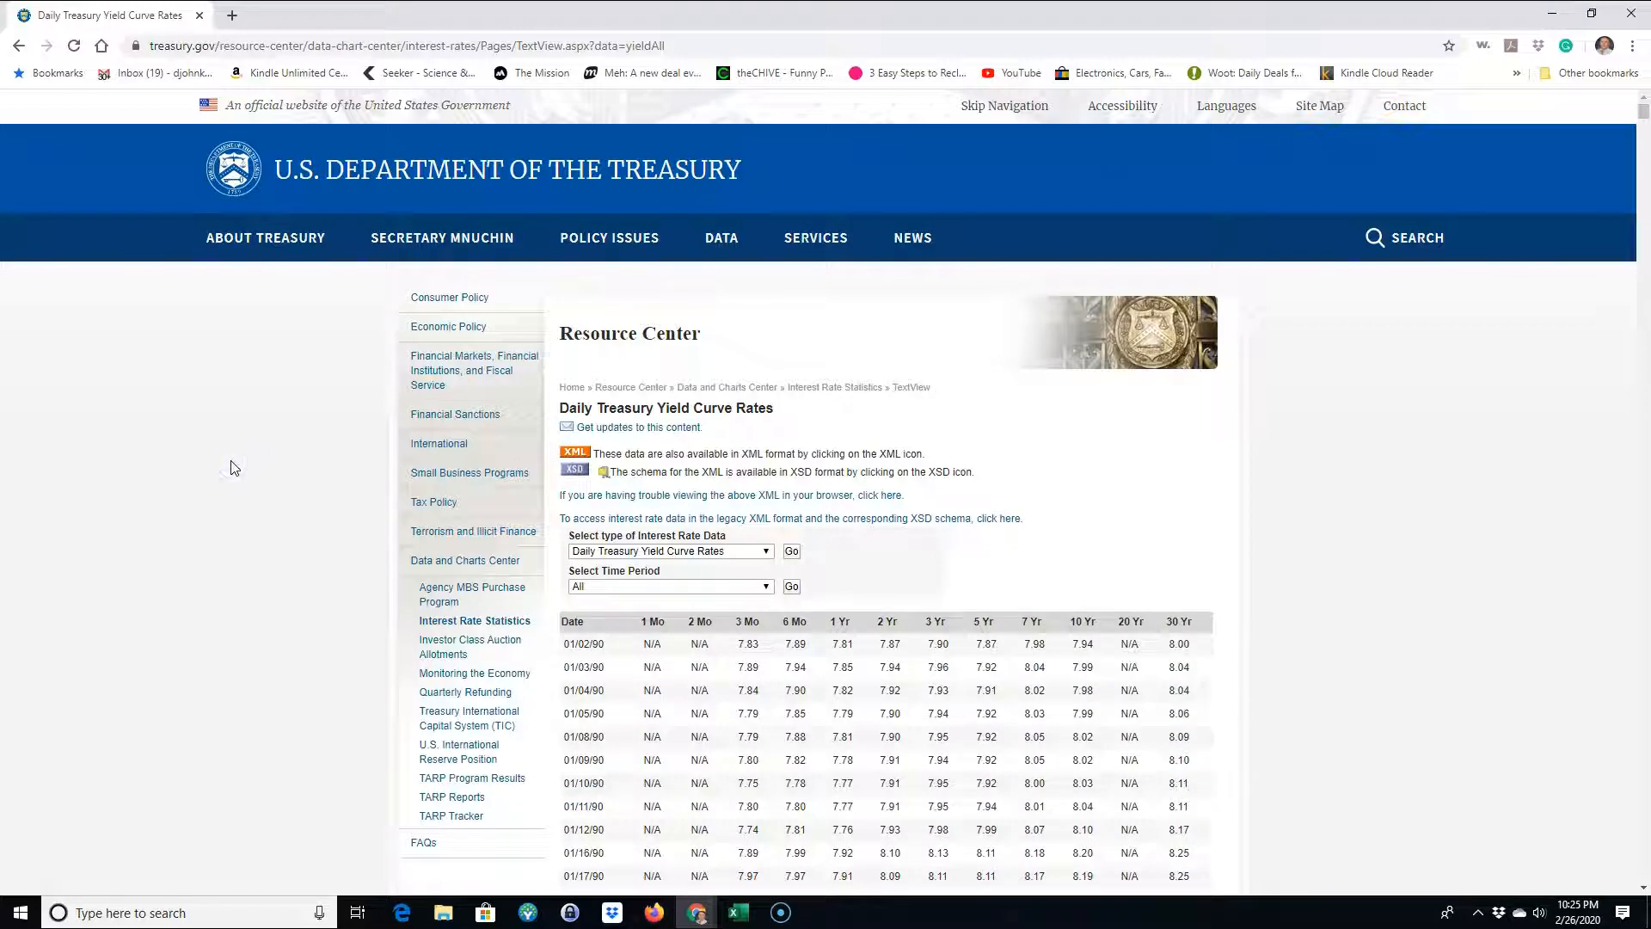
- Open the XML version of the yield curve data and copy its web address
click(575, 456)
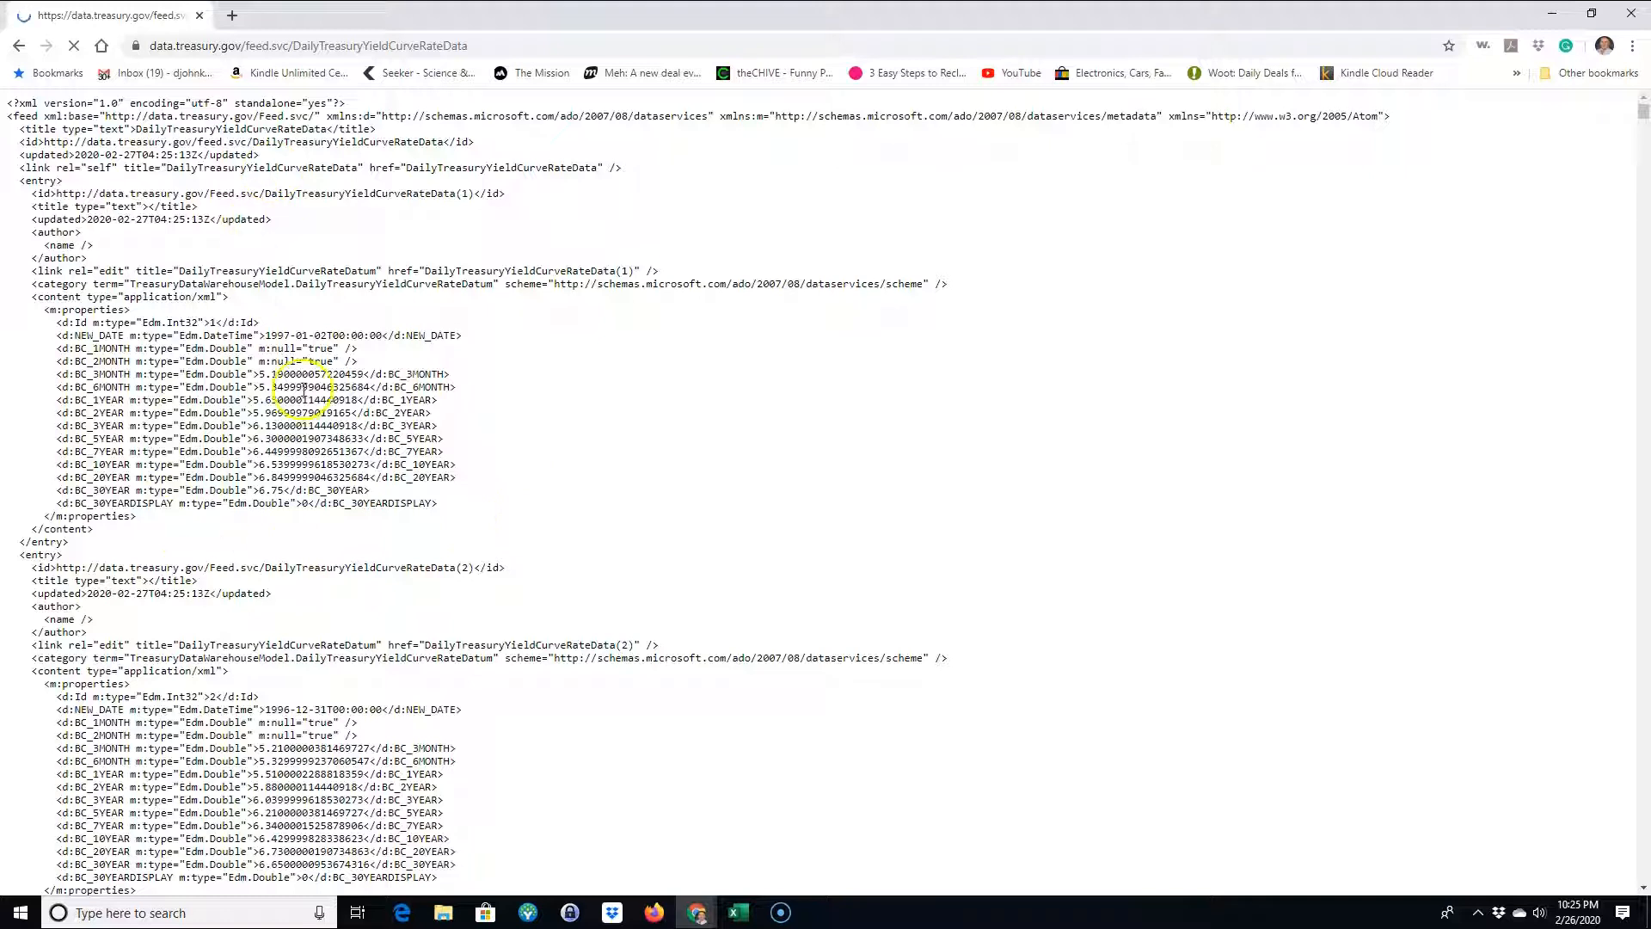
click(276, 49)
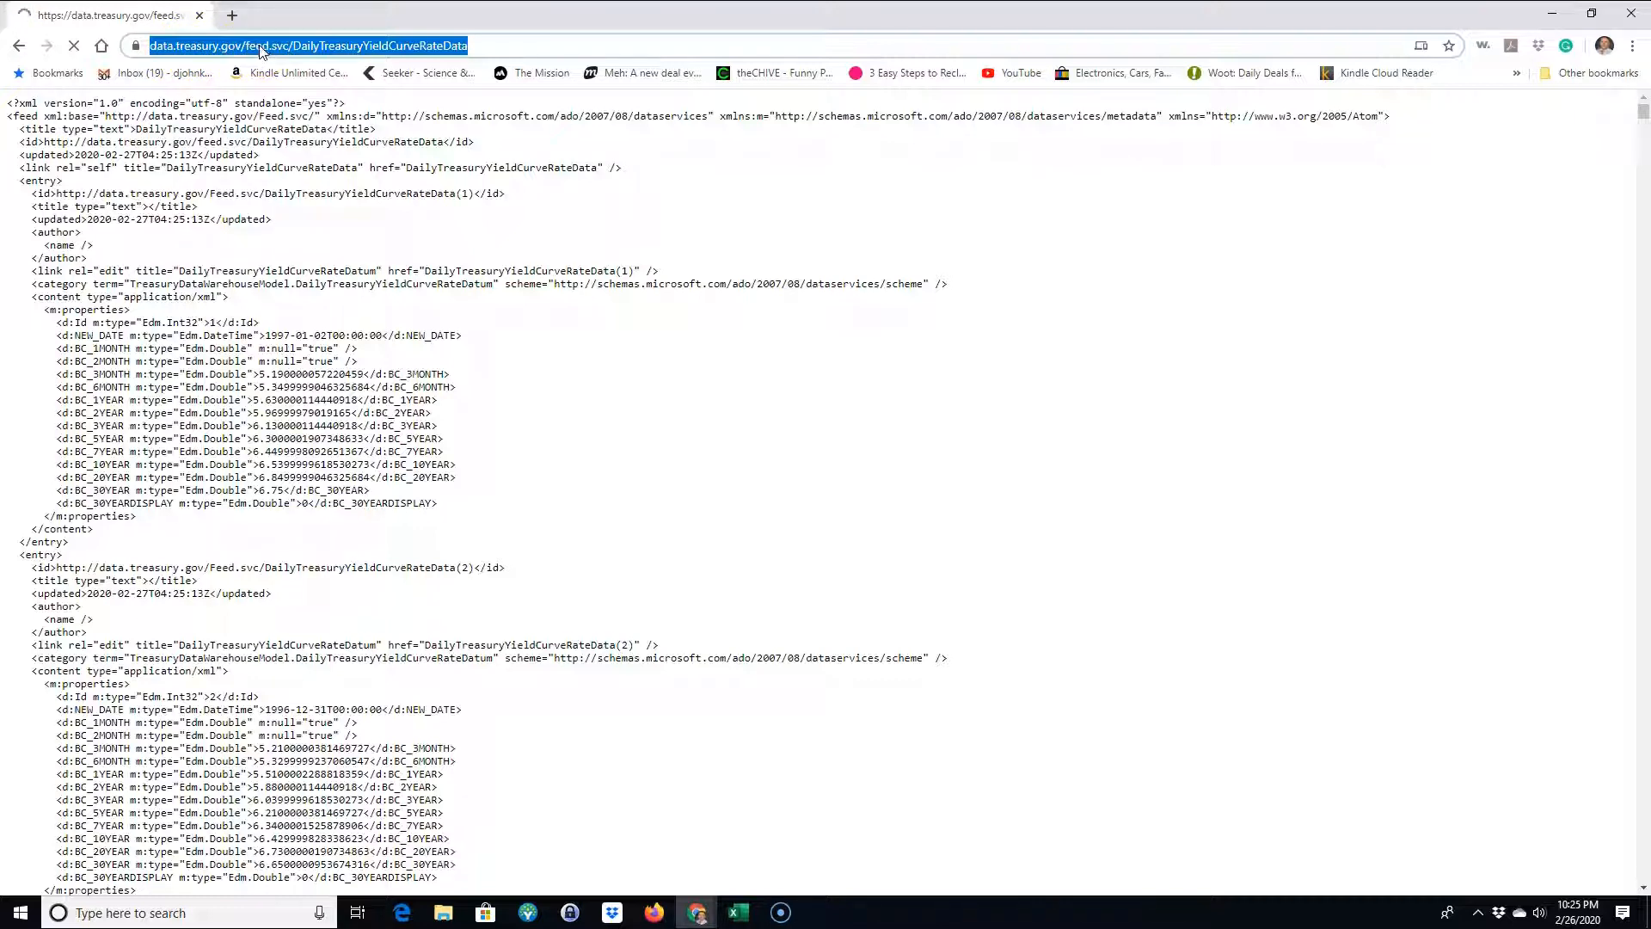
right_click(259, 50)
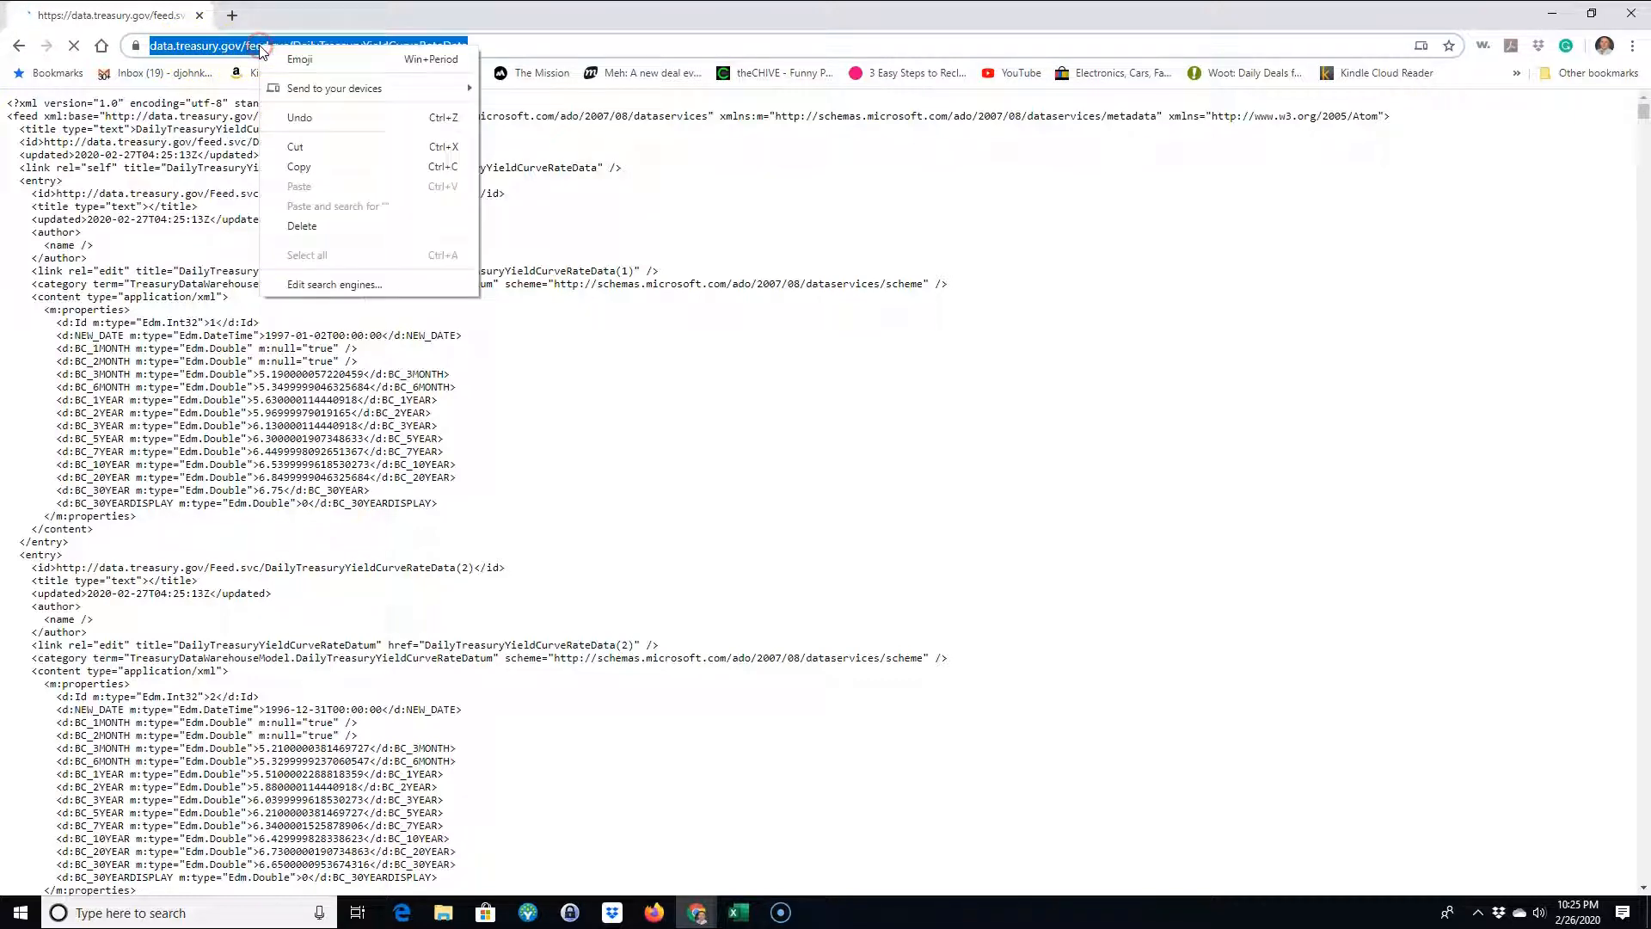
click(301, 166)
- Switch to Excel and open the Power Pivot data model window for the blank workbook
click(738, 912)
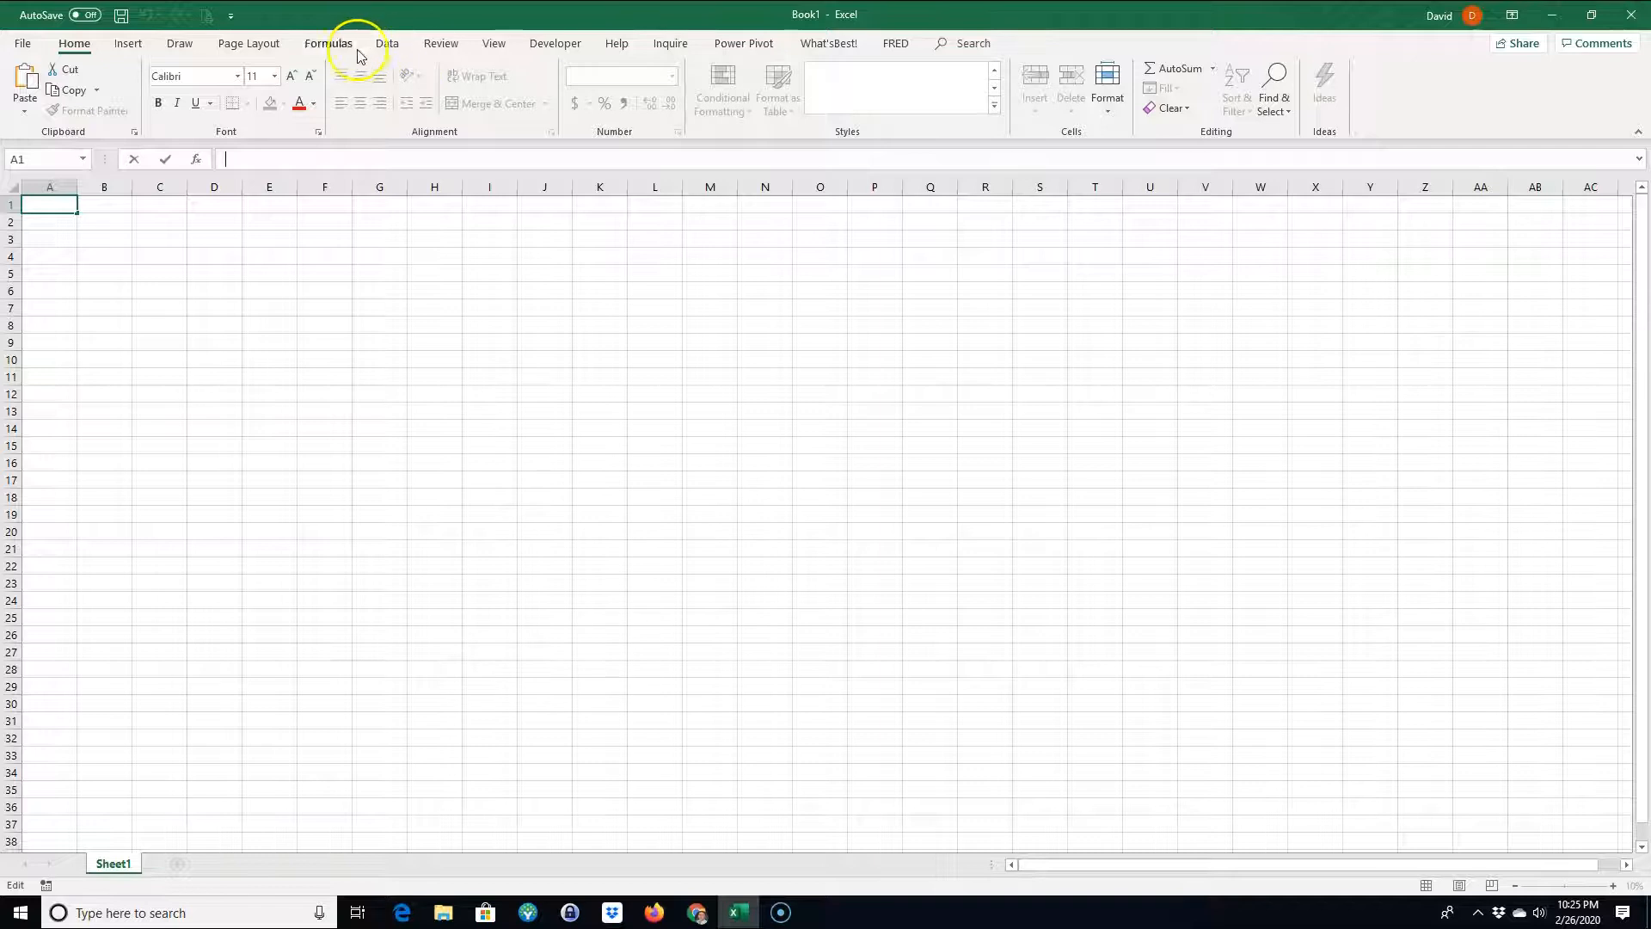
click(385, 44)
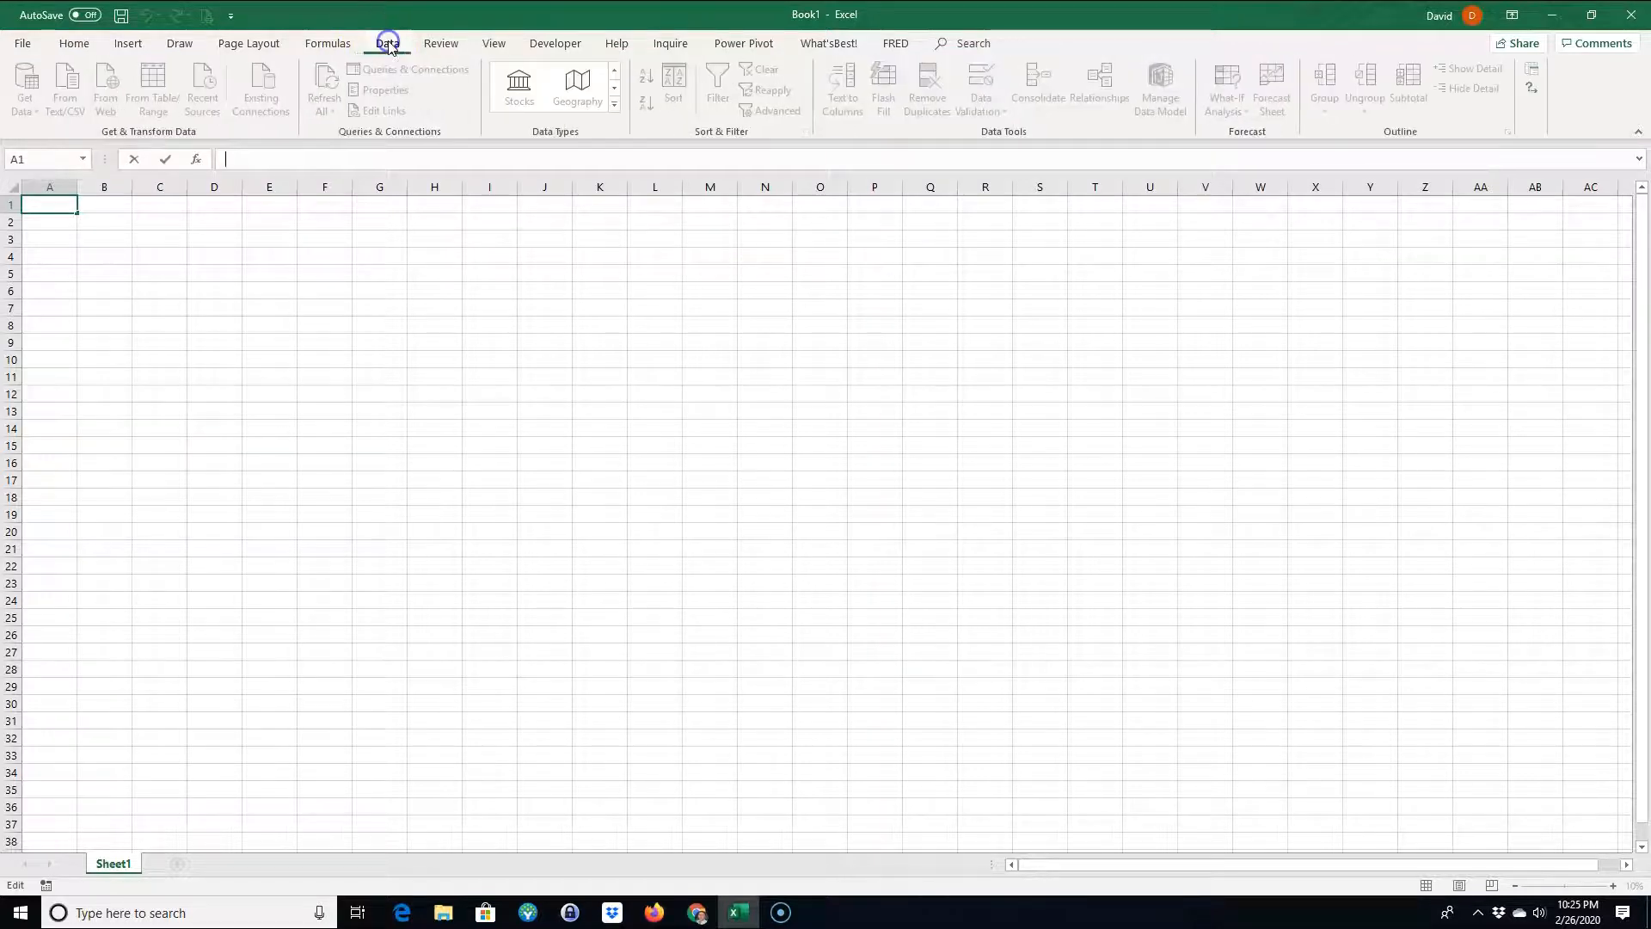
click(731, 44)
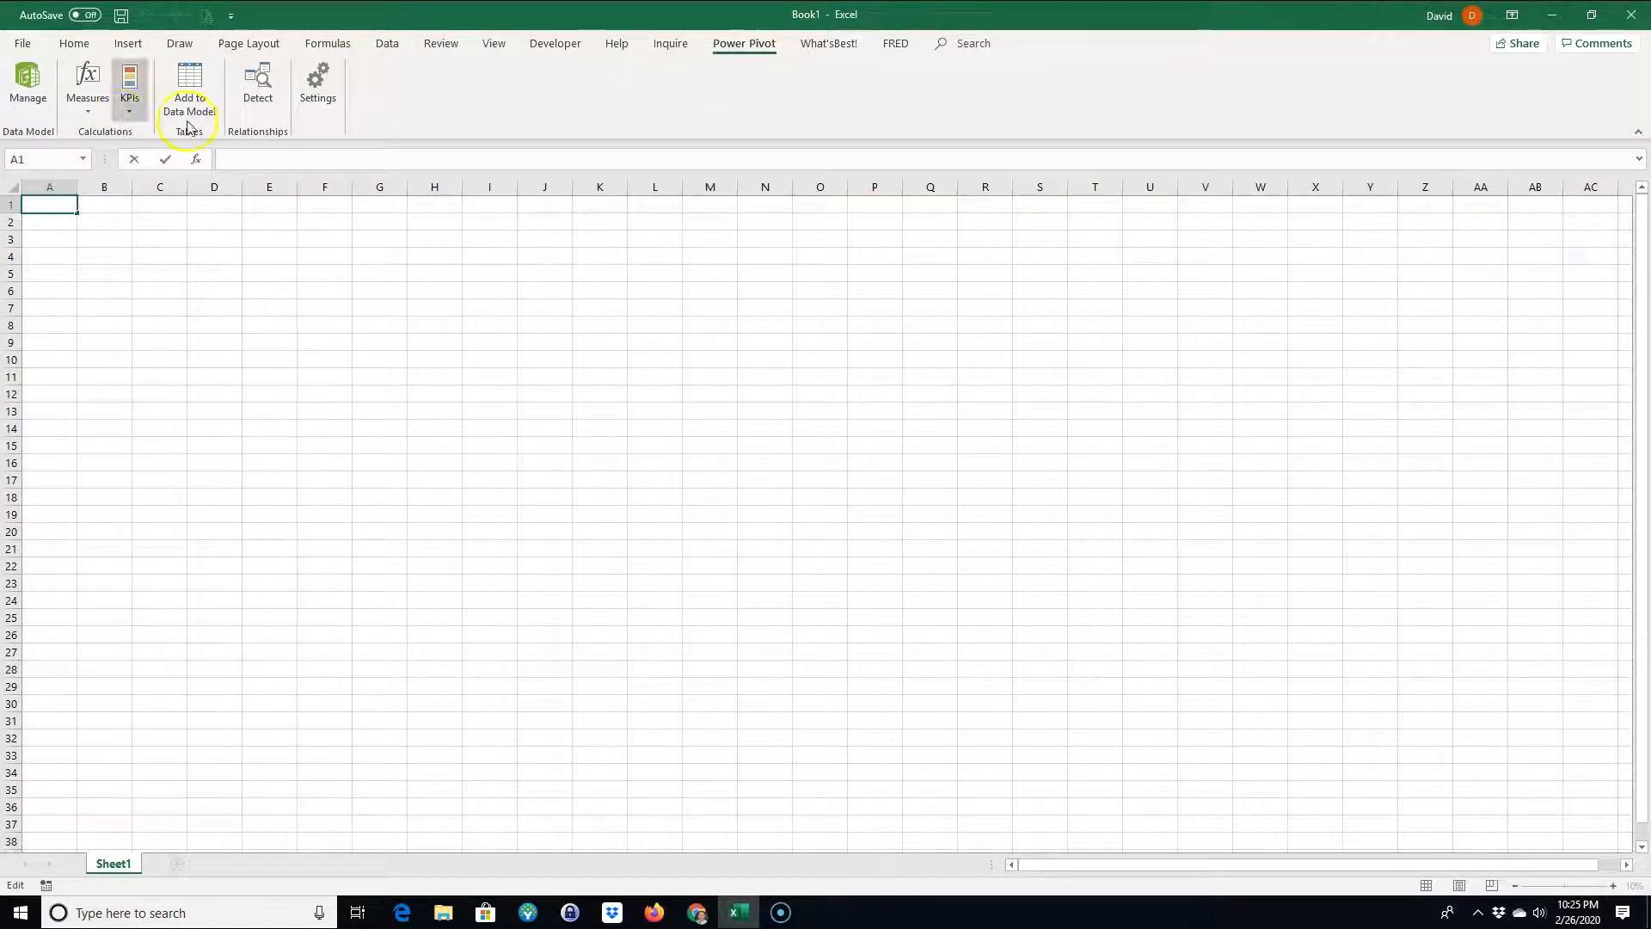
click(26, 97)
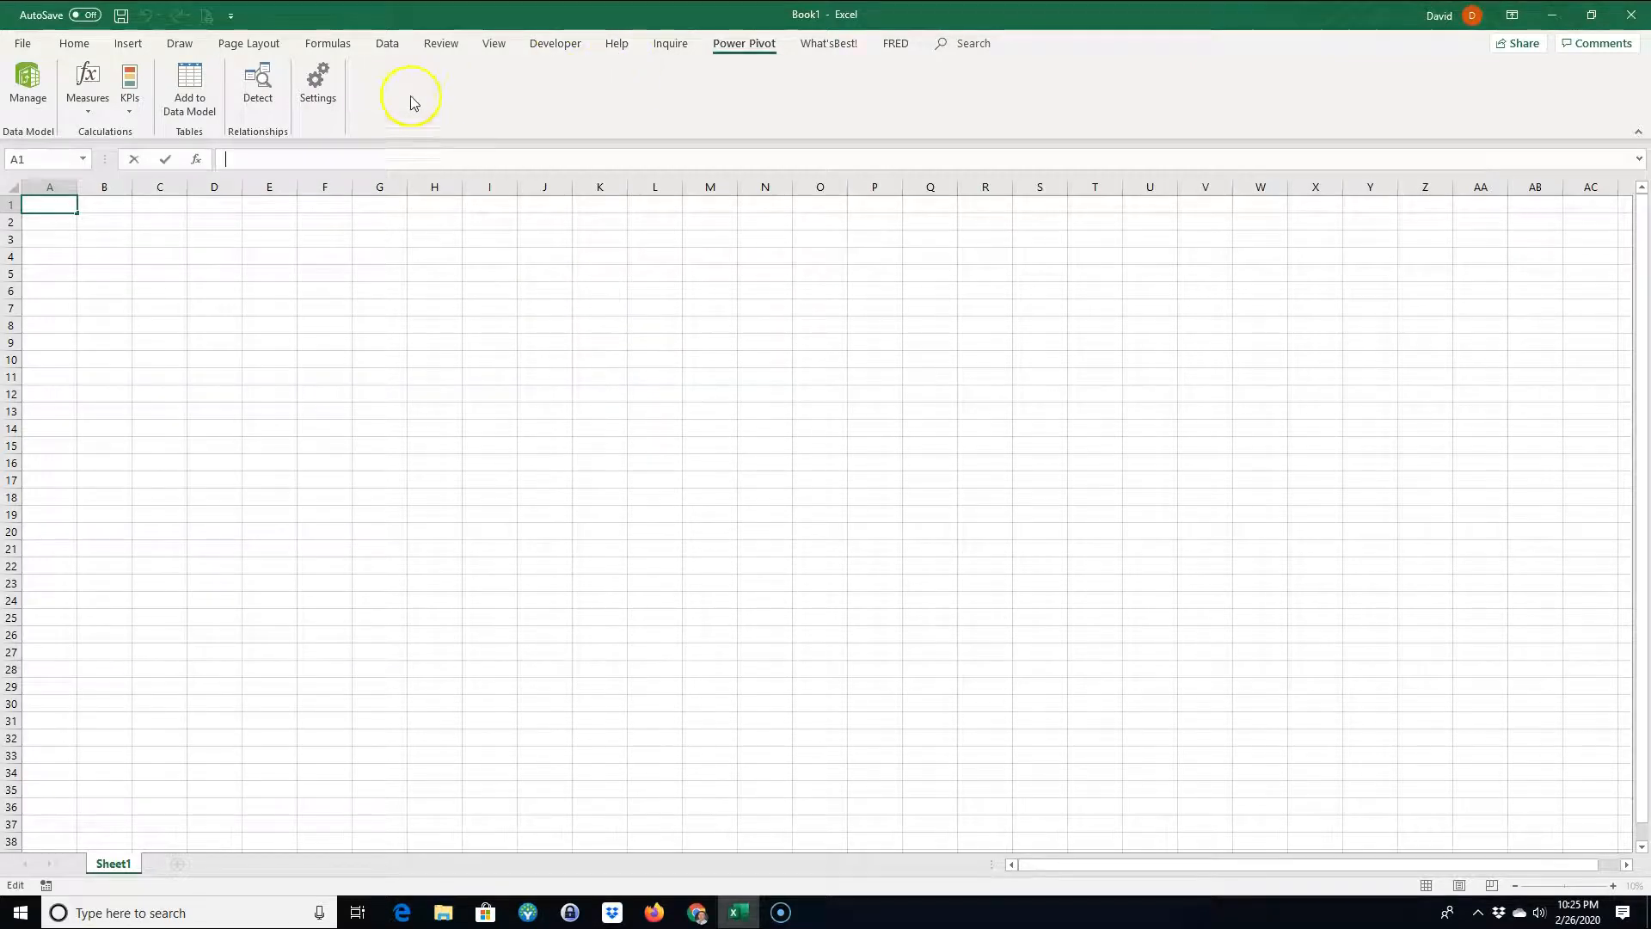
click(387, 44)
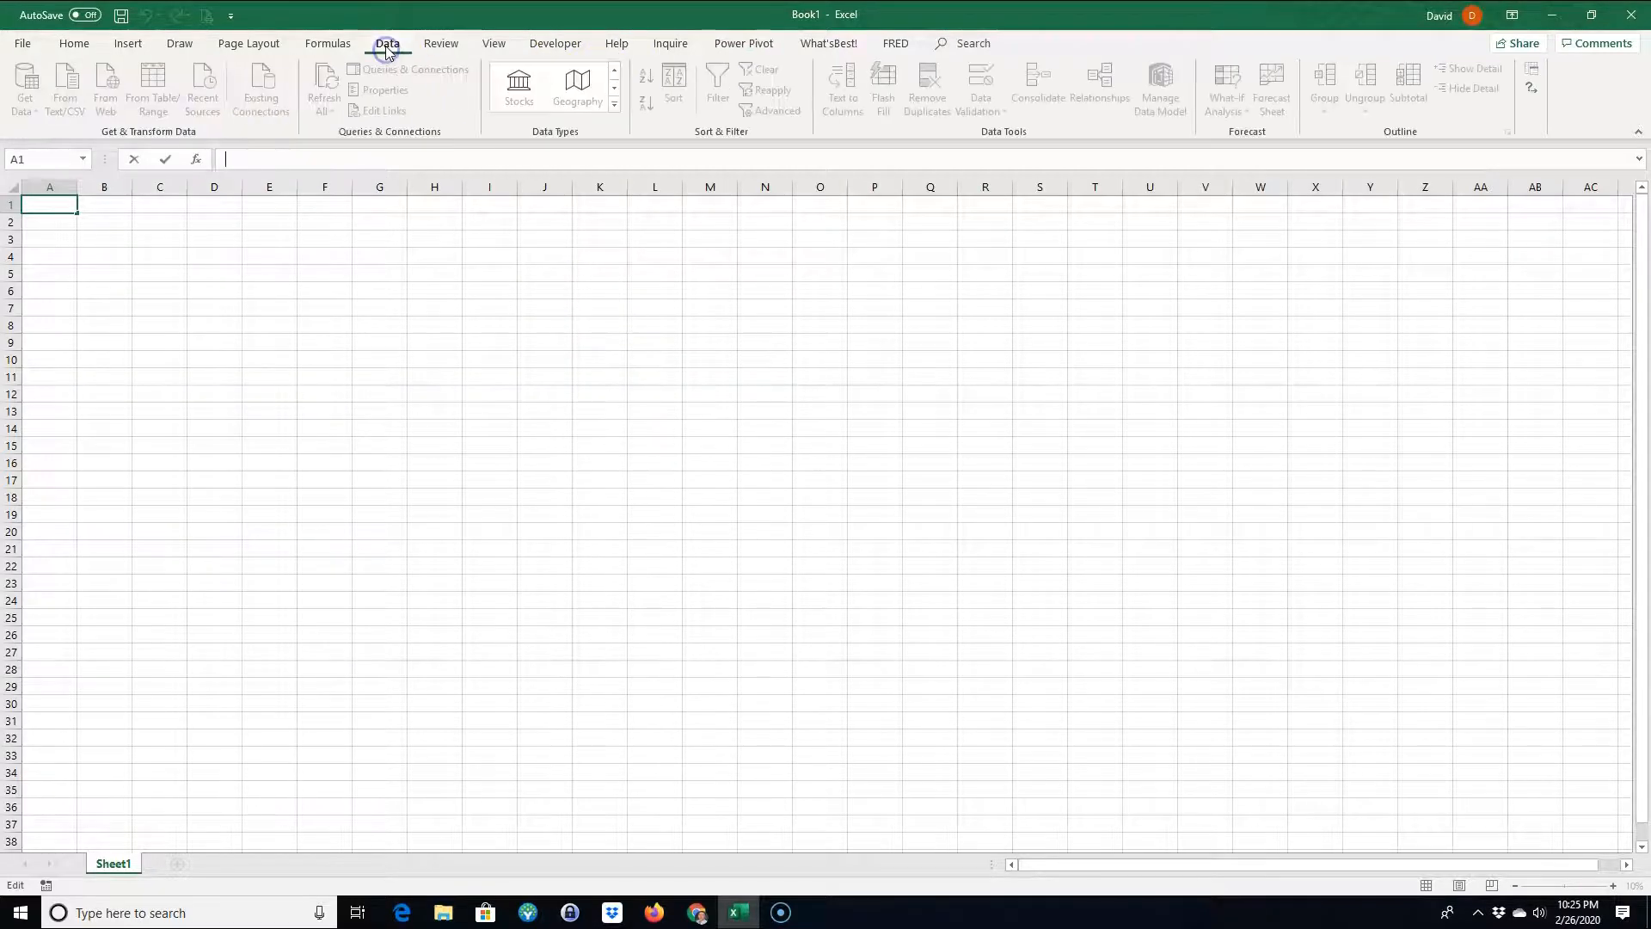
click(332, 47)
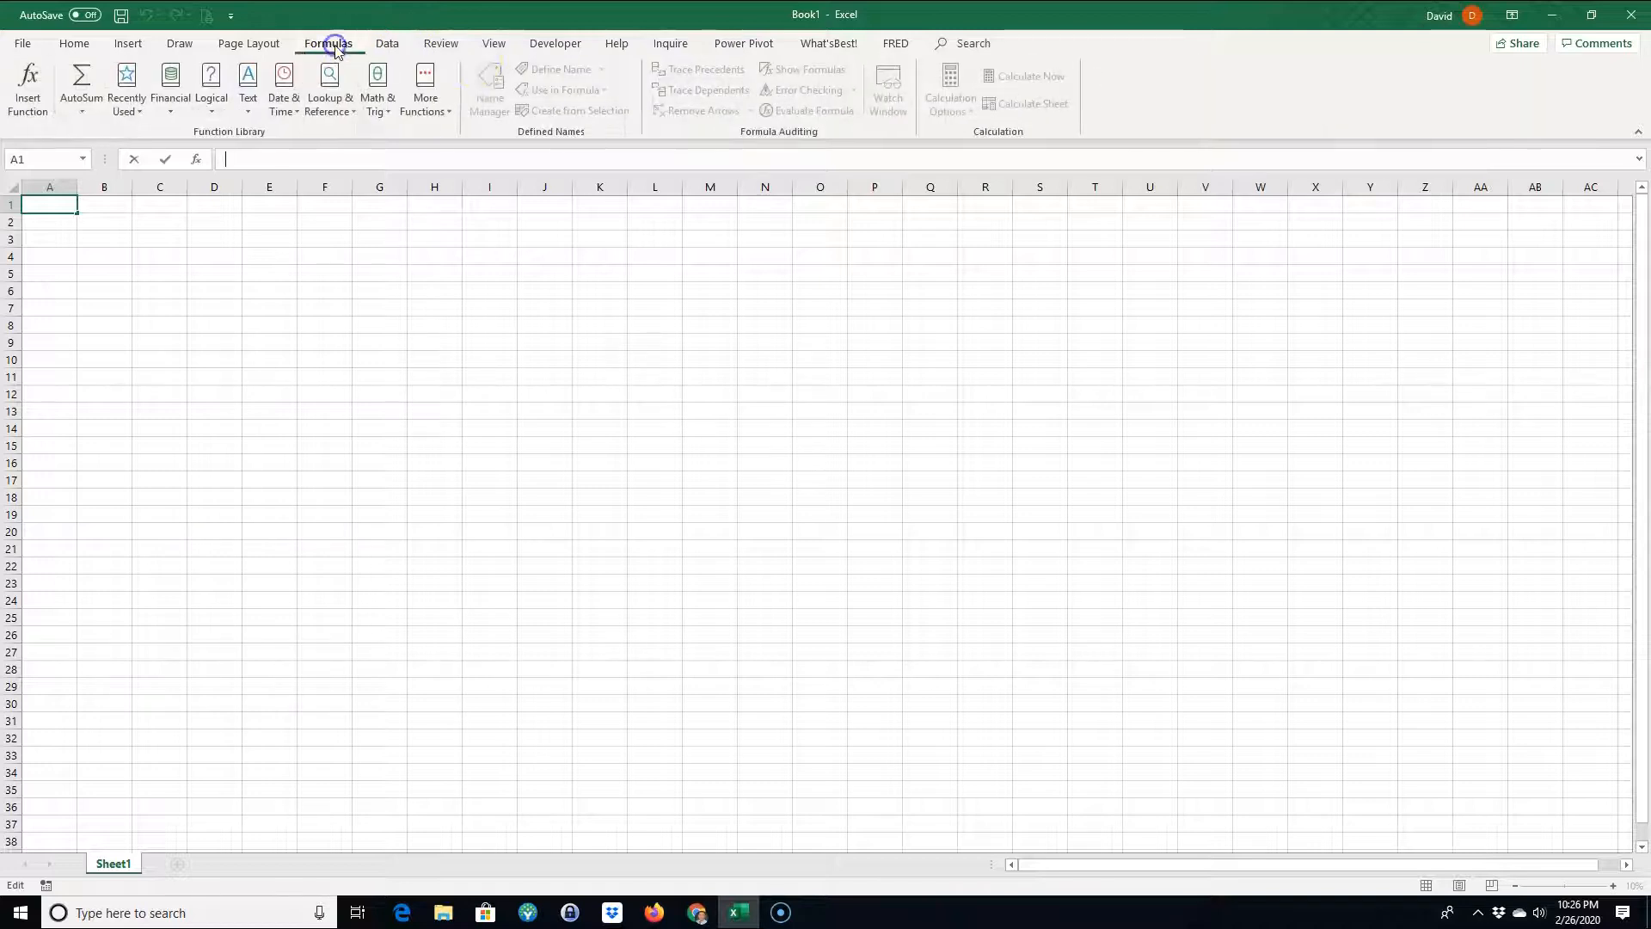
click(399, 46)
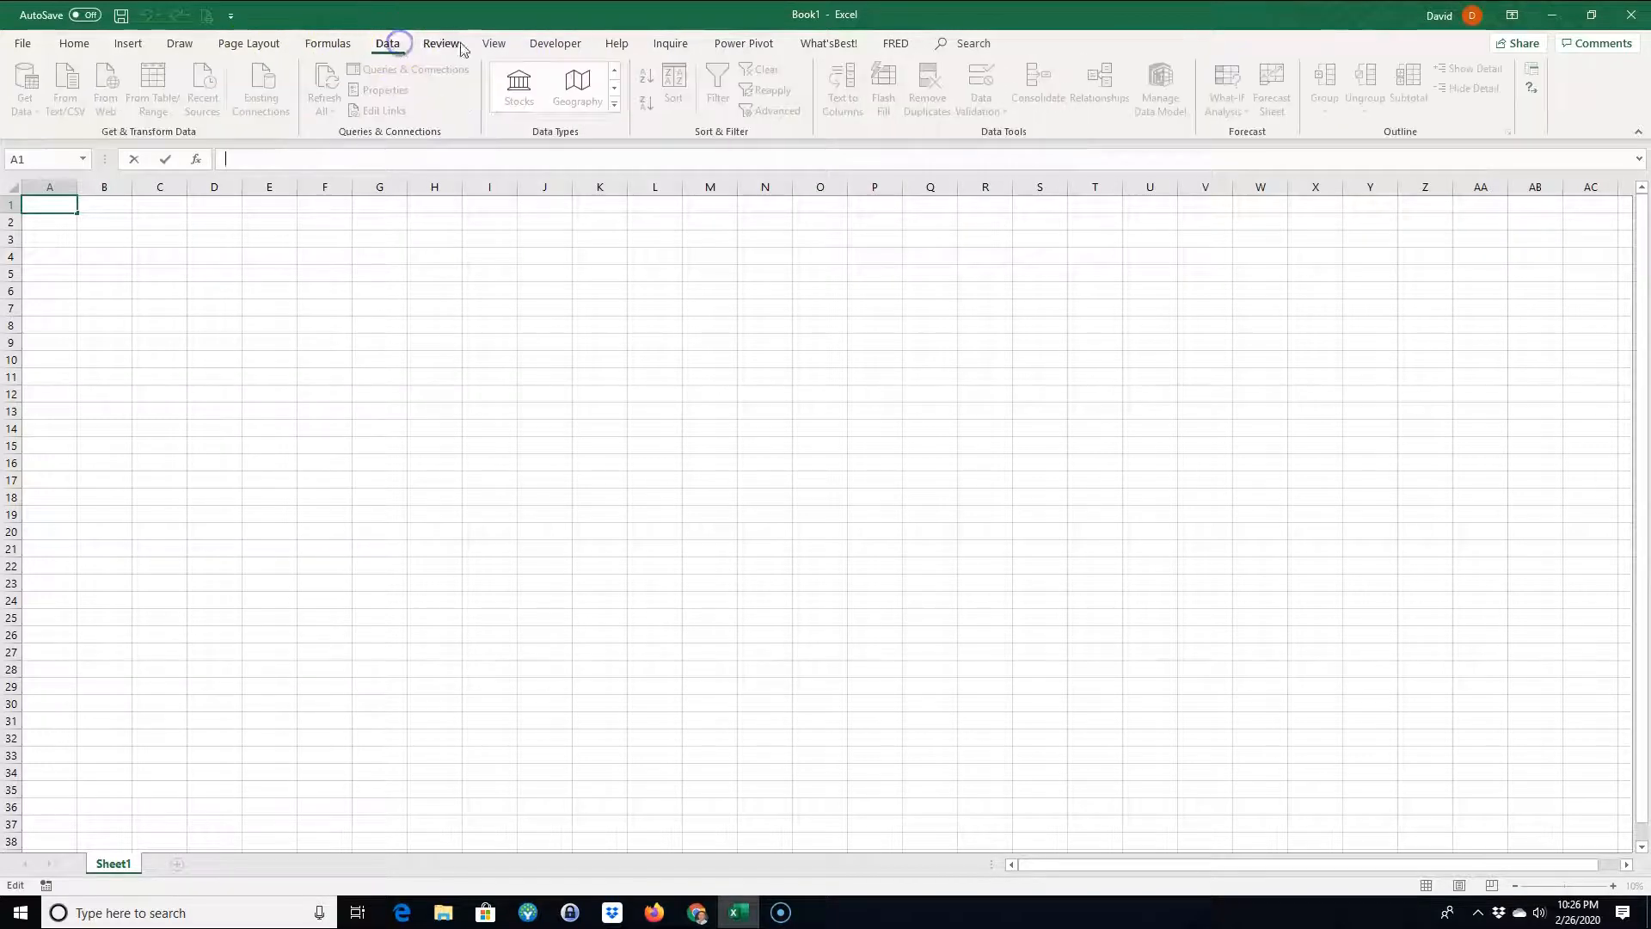
click(746, 45)
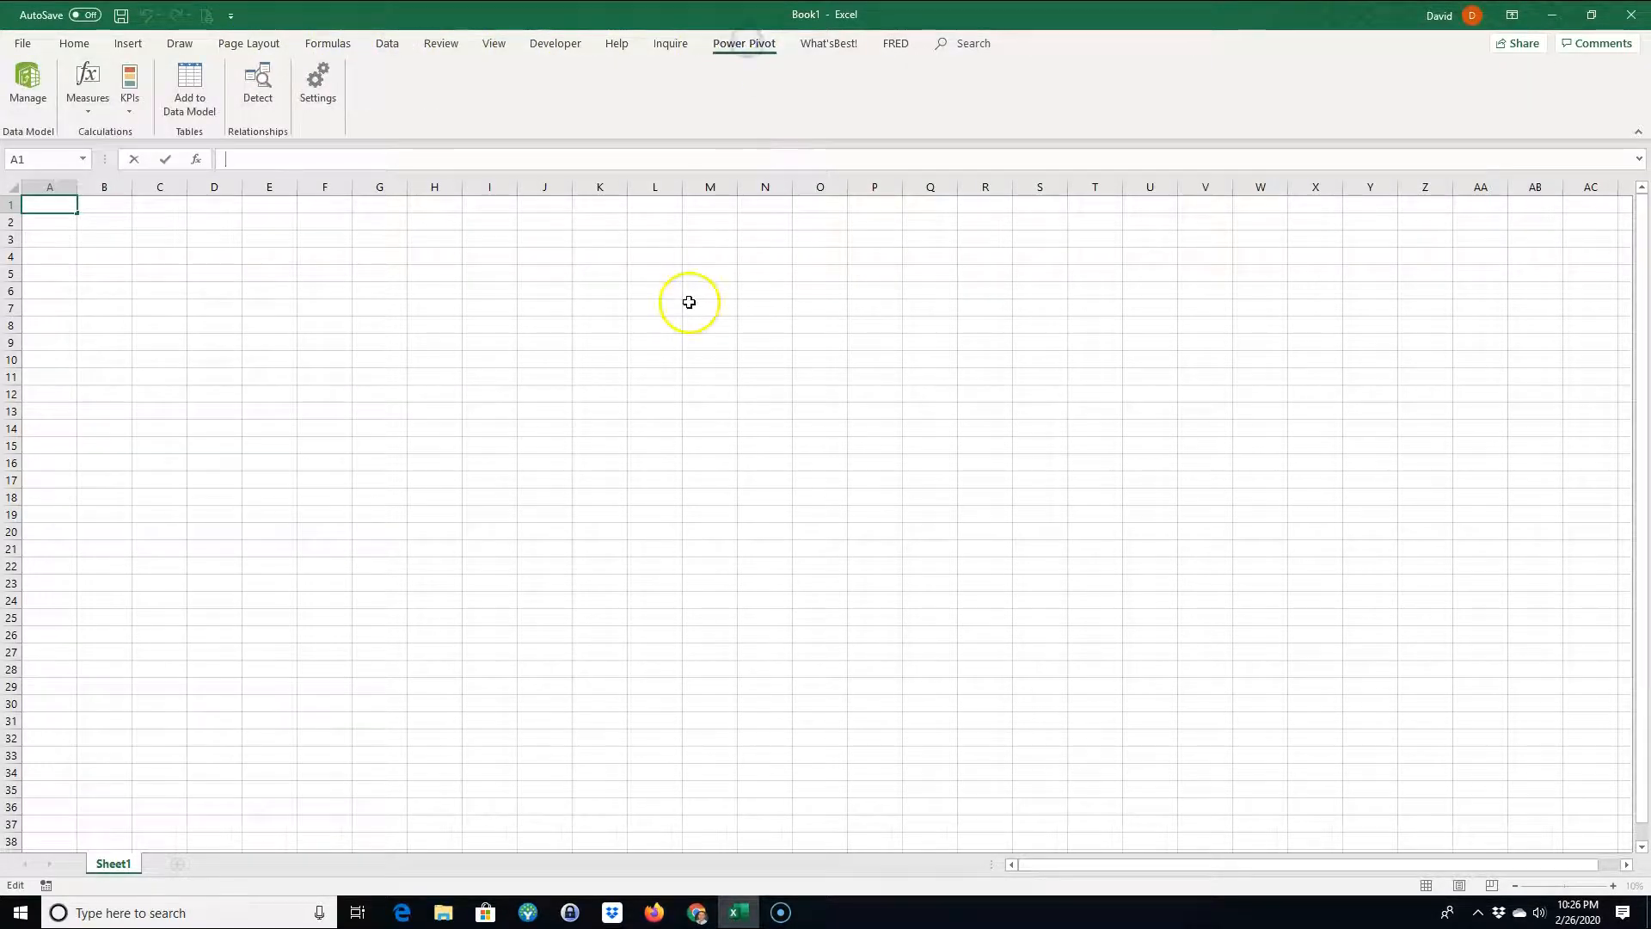
click(26, 84)
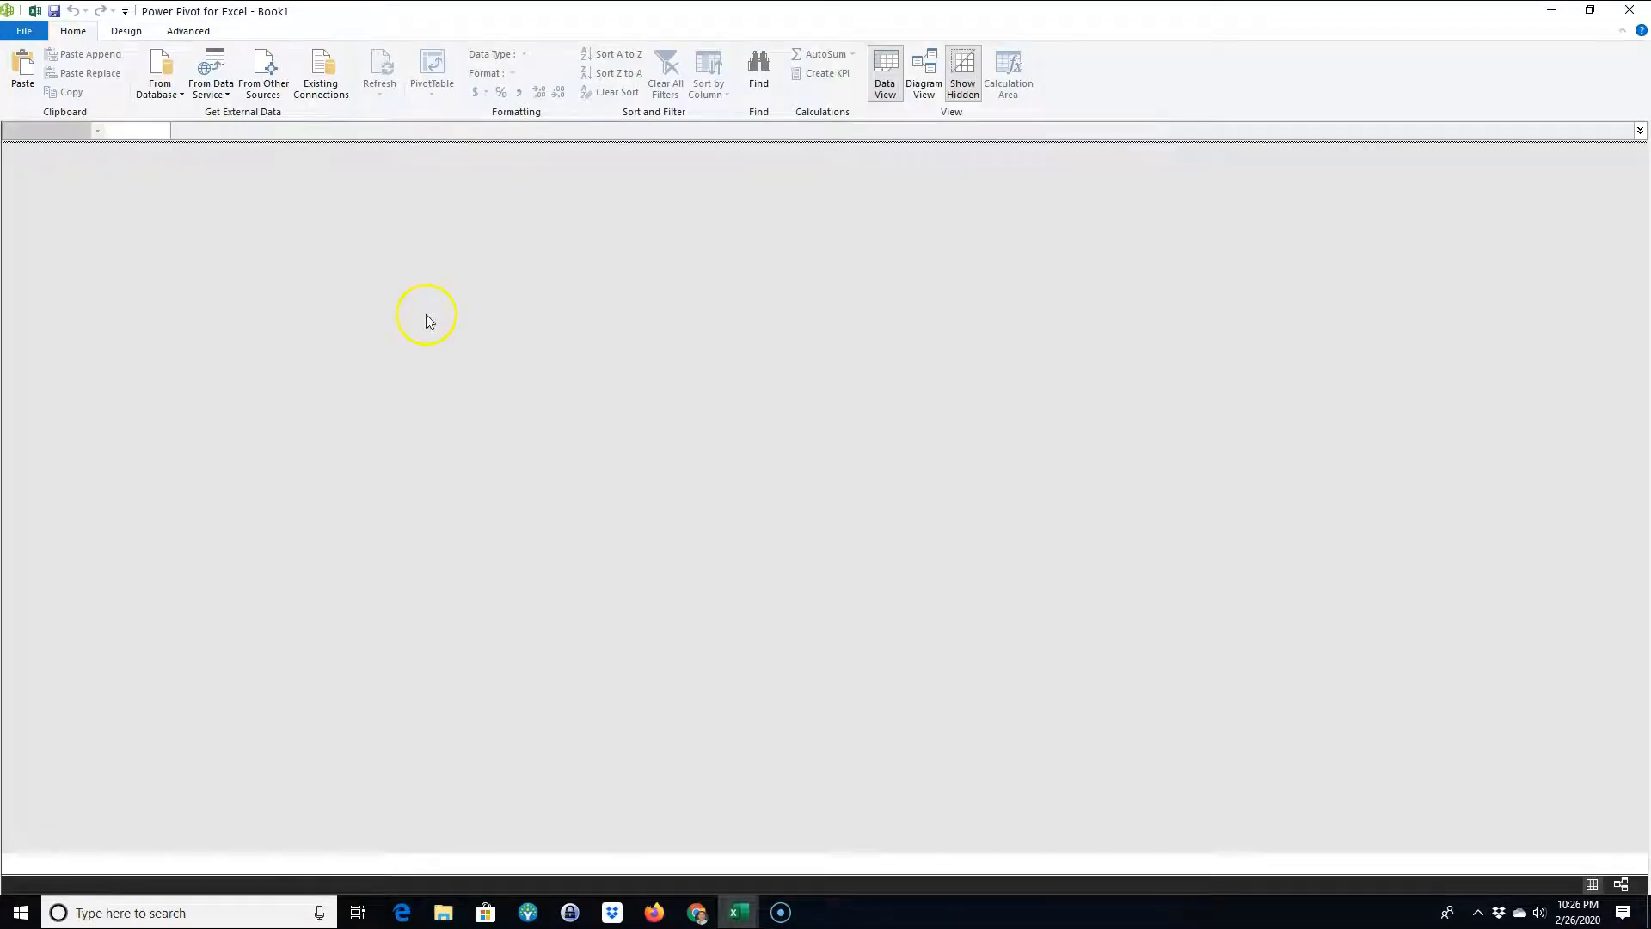
- Import the DailyTreasuryYieldCurveRateData table into the data model through an Other Feeds connection using the copied feed address
click(262, 97)
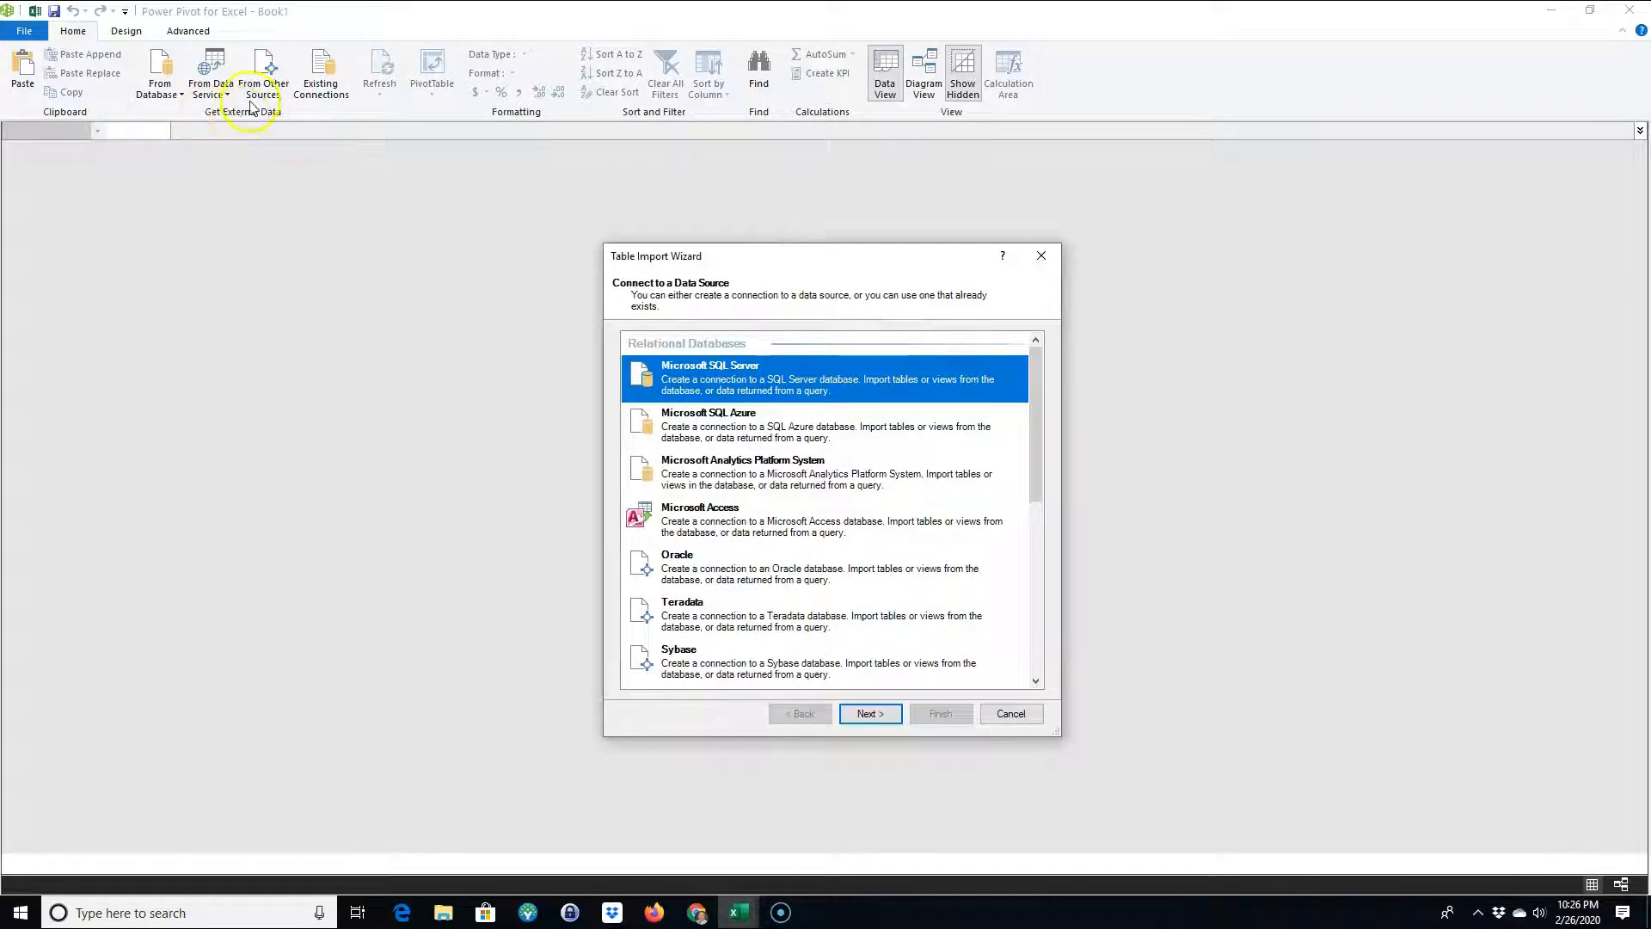
drag(1032, 454, 1038, 631)
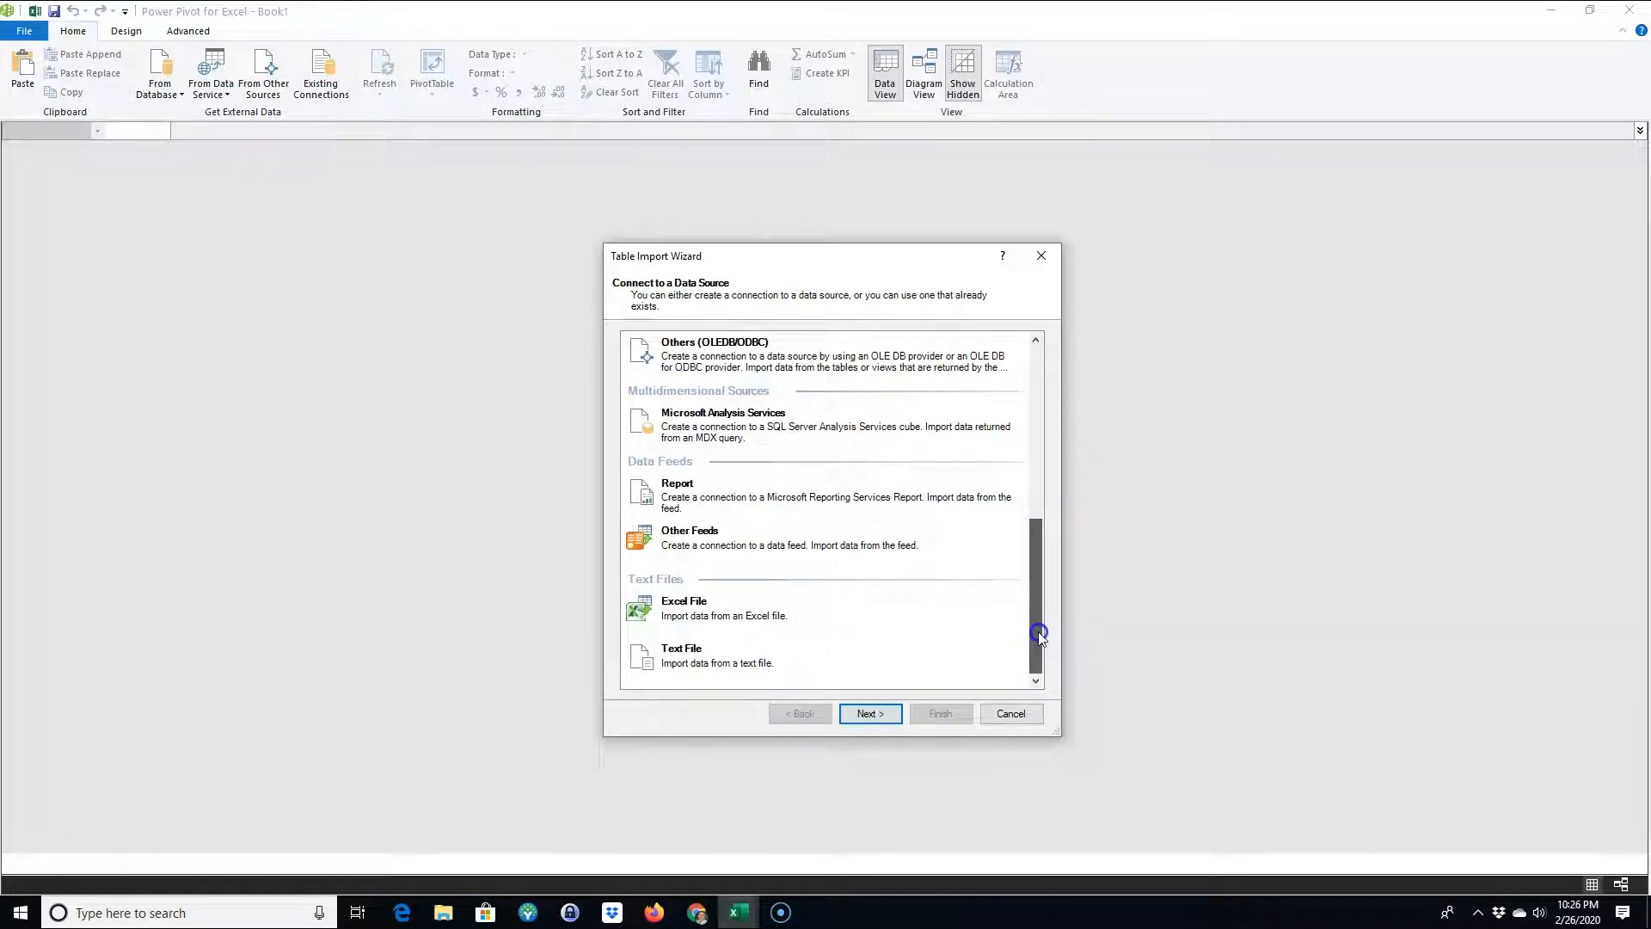
click(684, 548)
click(684, 548)
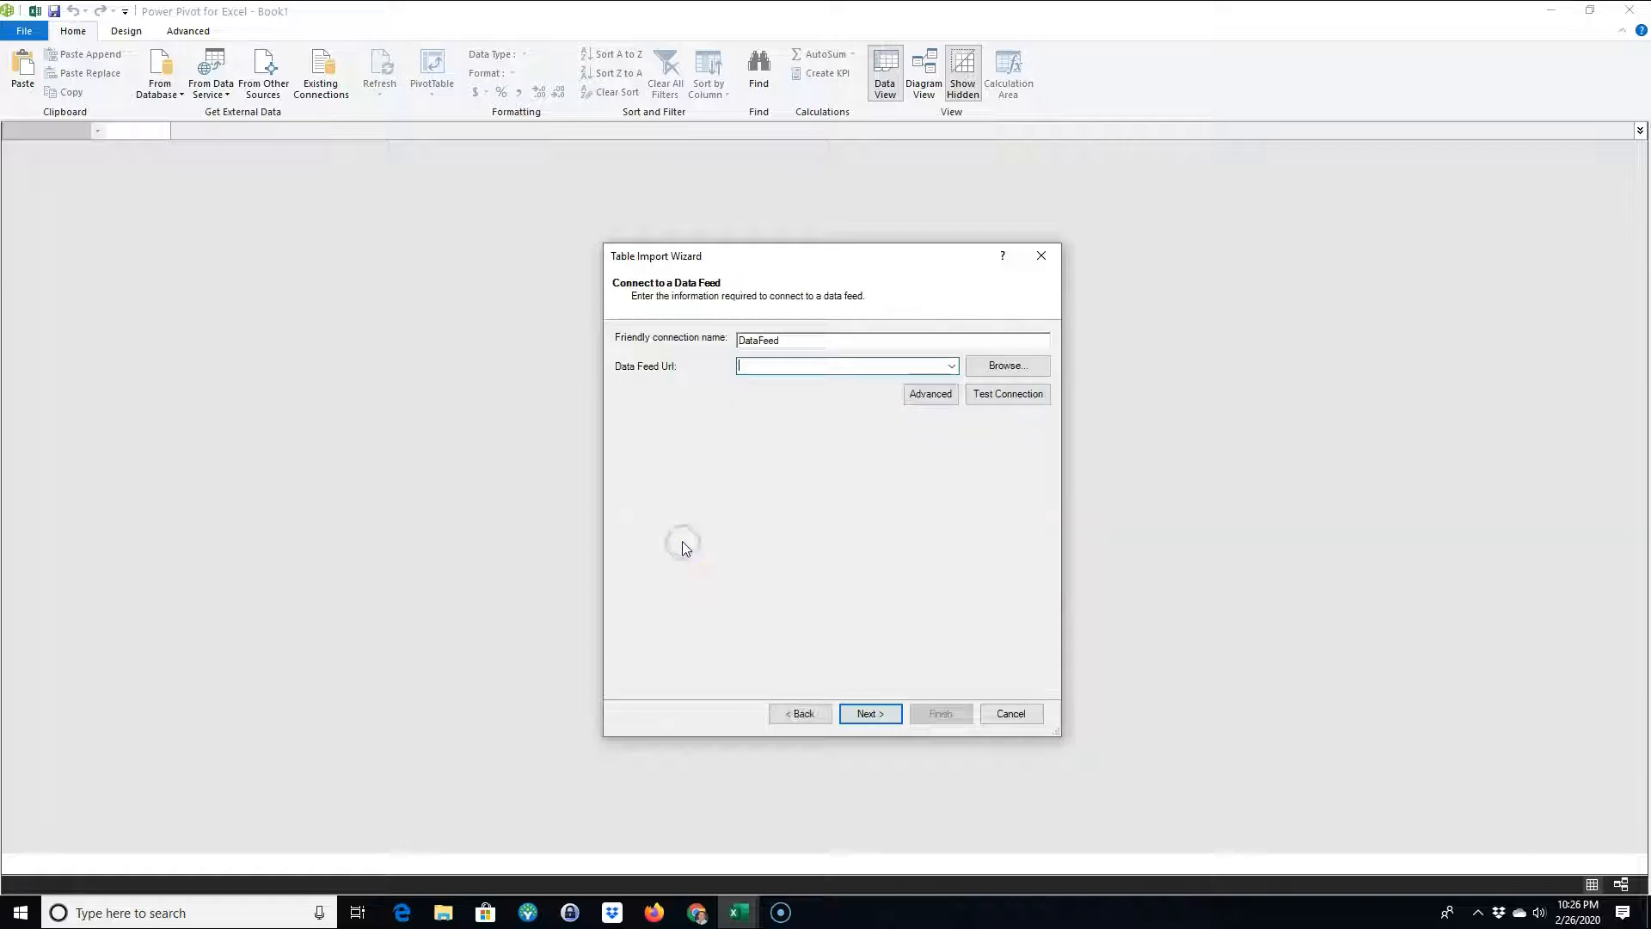
click(765, 368)
key(ctrl+v)
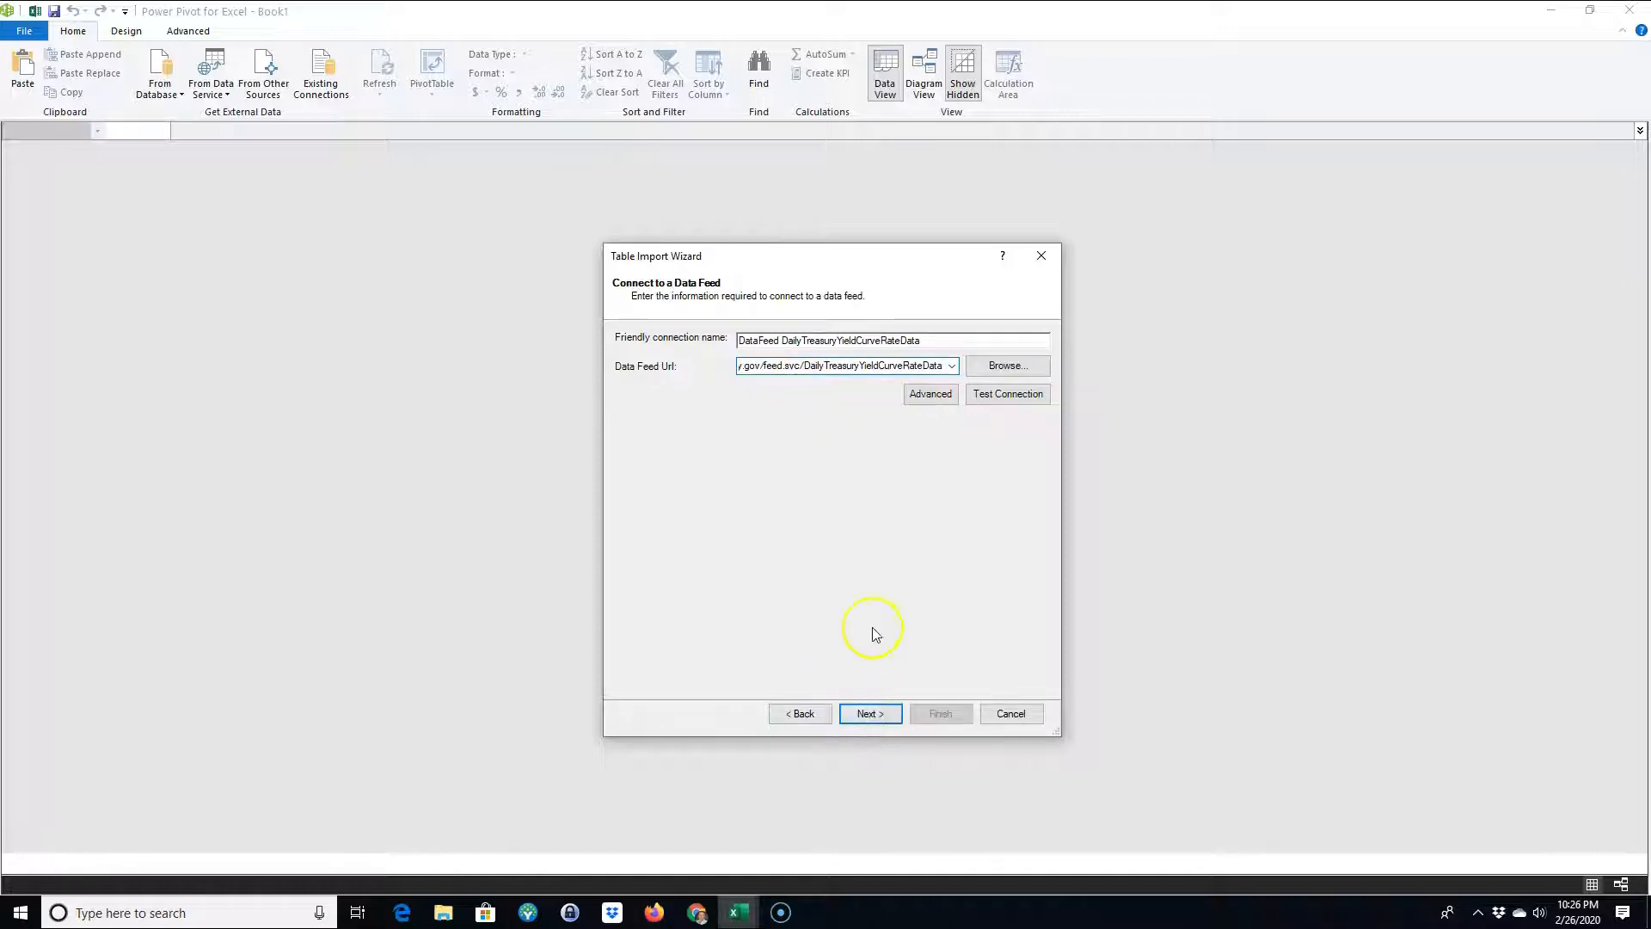
click(866, 715)
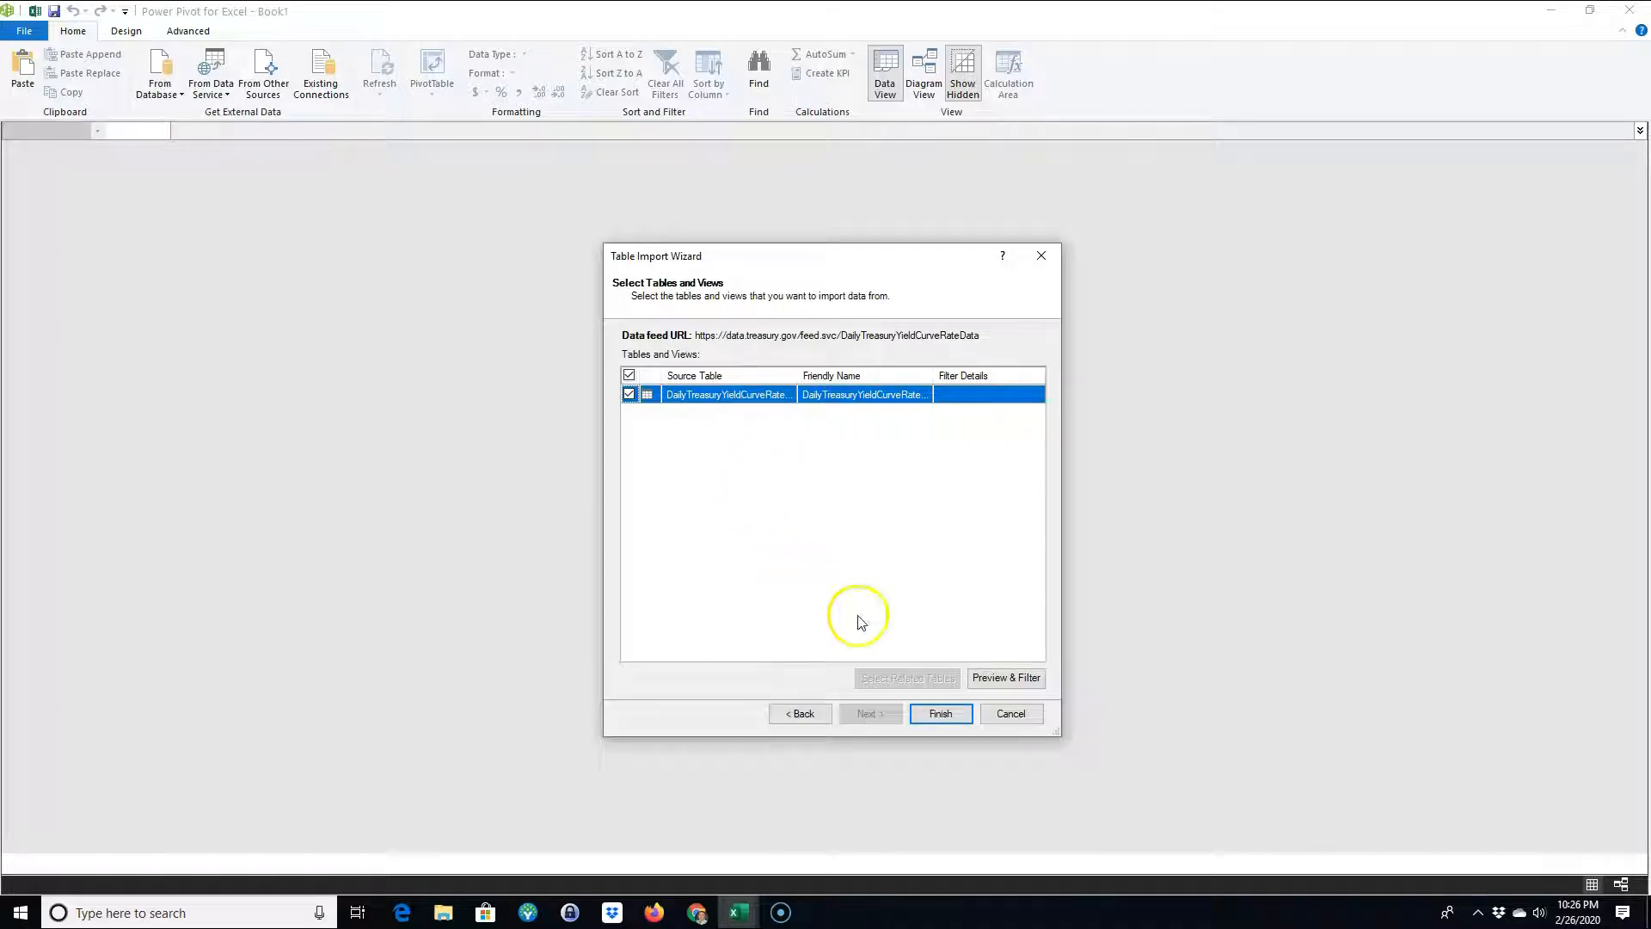
click(933, 714)
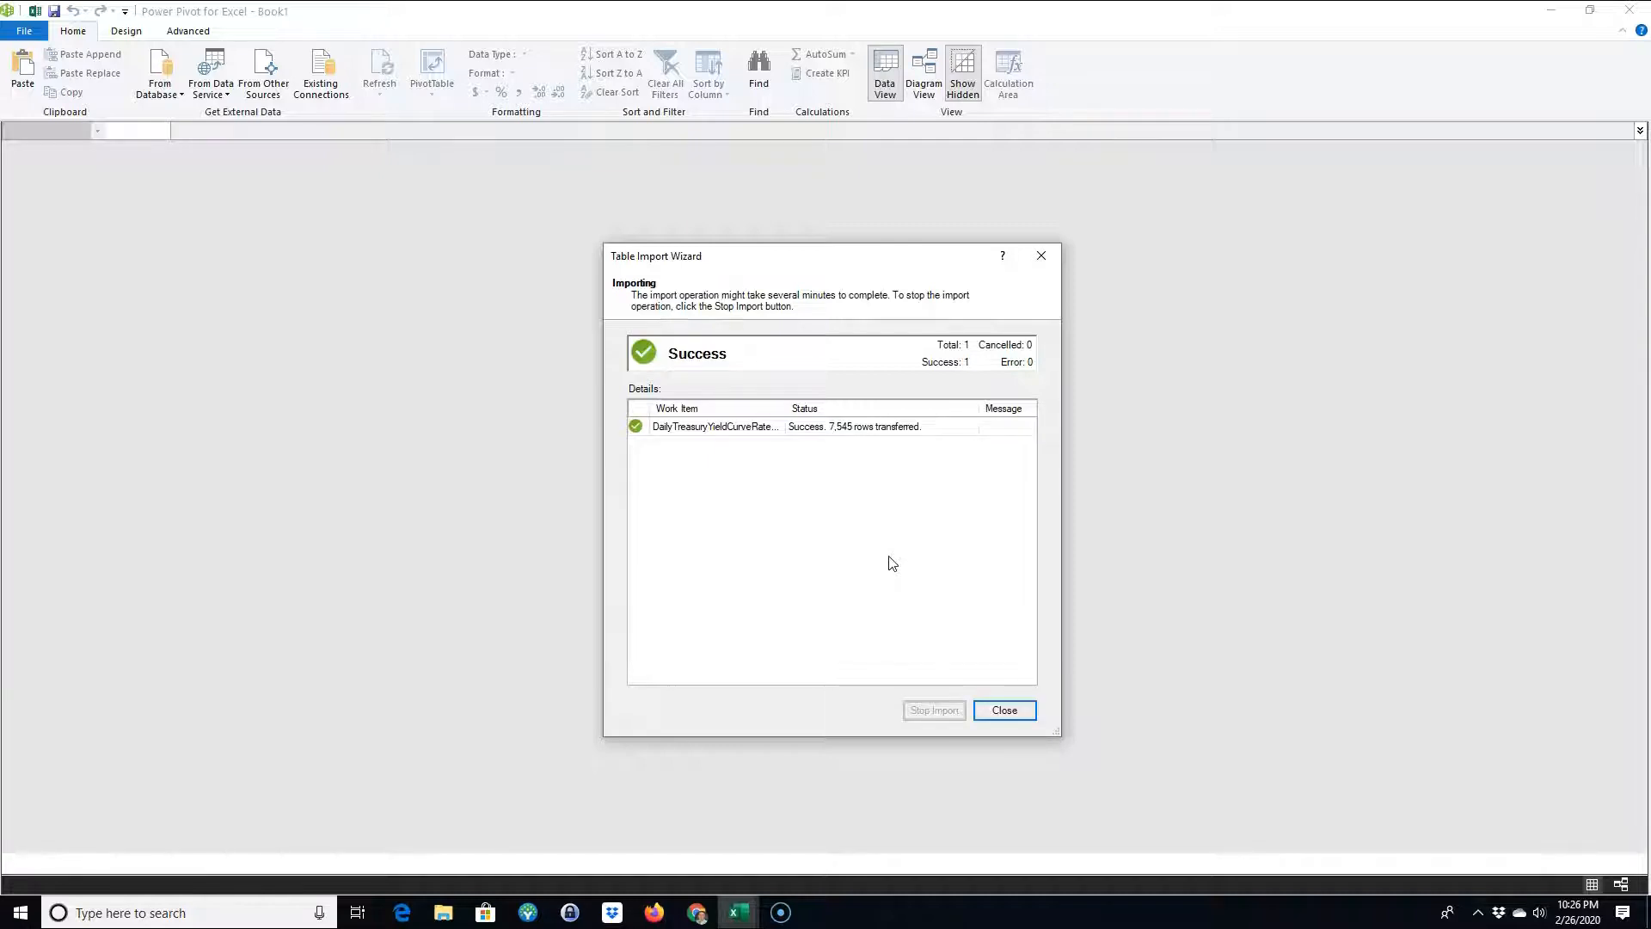
- Close the finished import and check the data types of the imported maturity columns, especially the empty BC_1MONTH and BC_2MONTH columns
click(1005, 710)
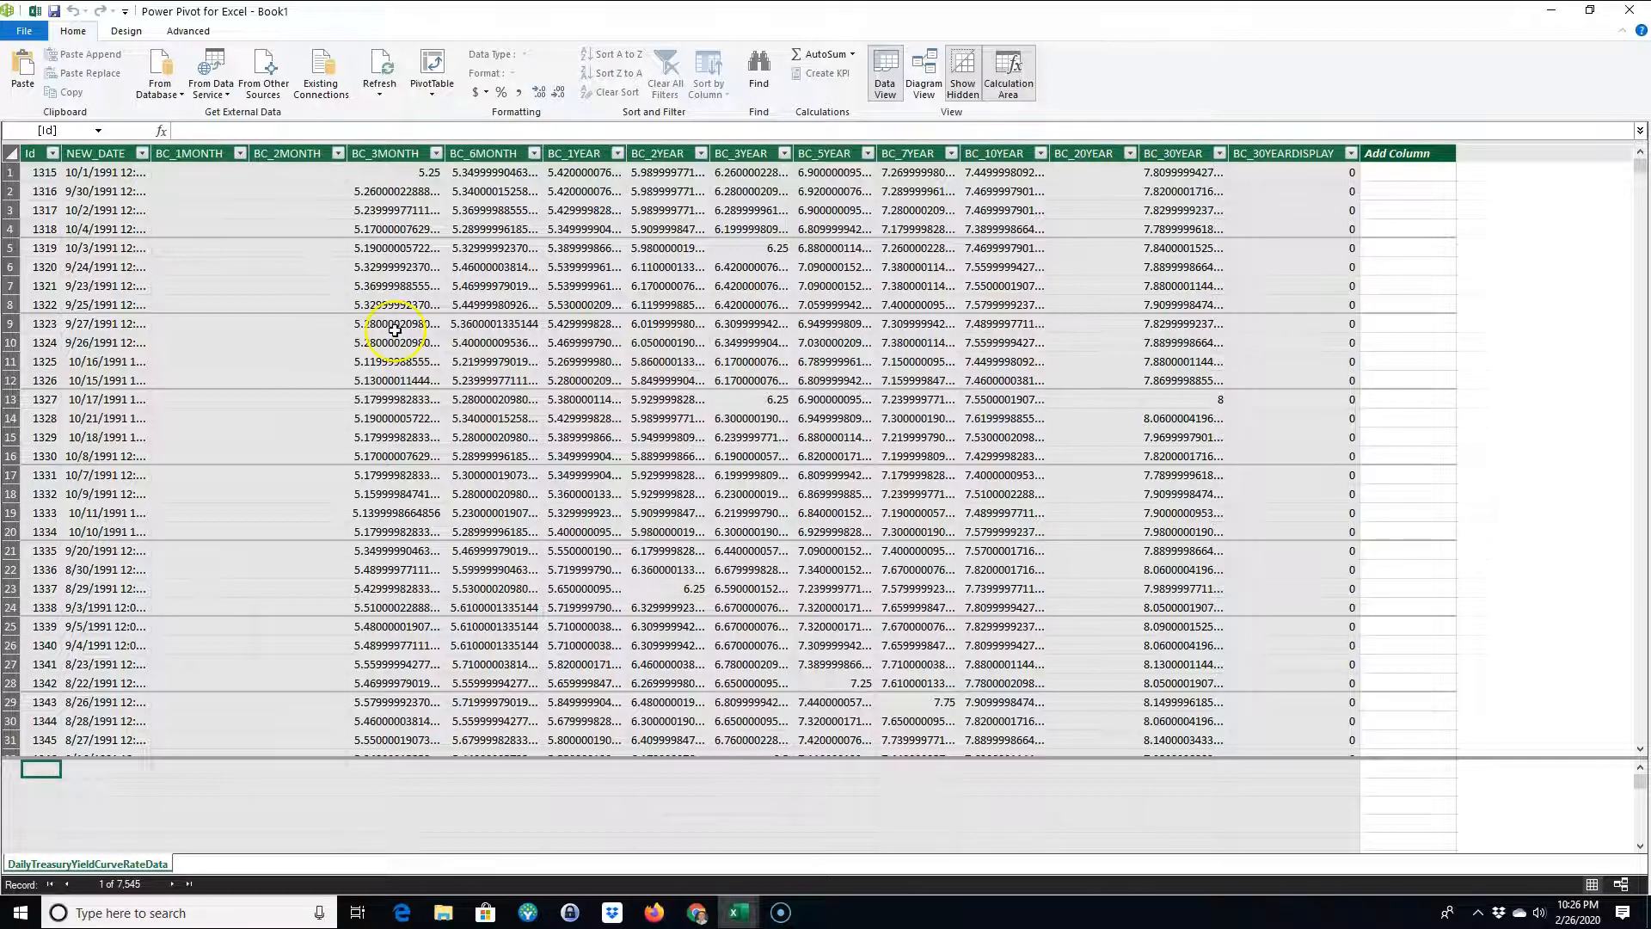
click(422, 346)
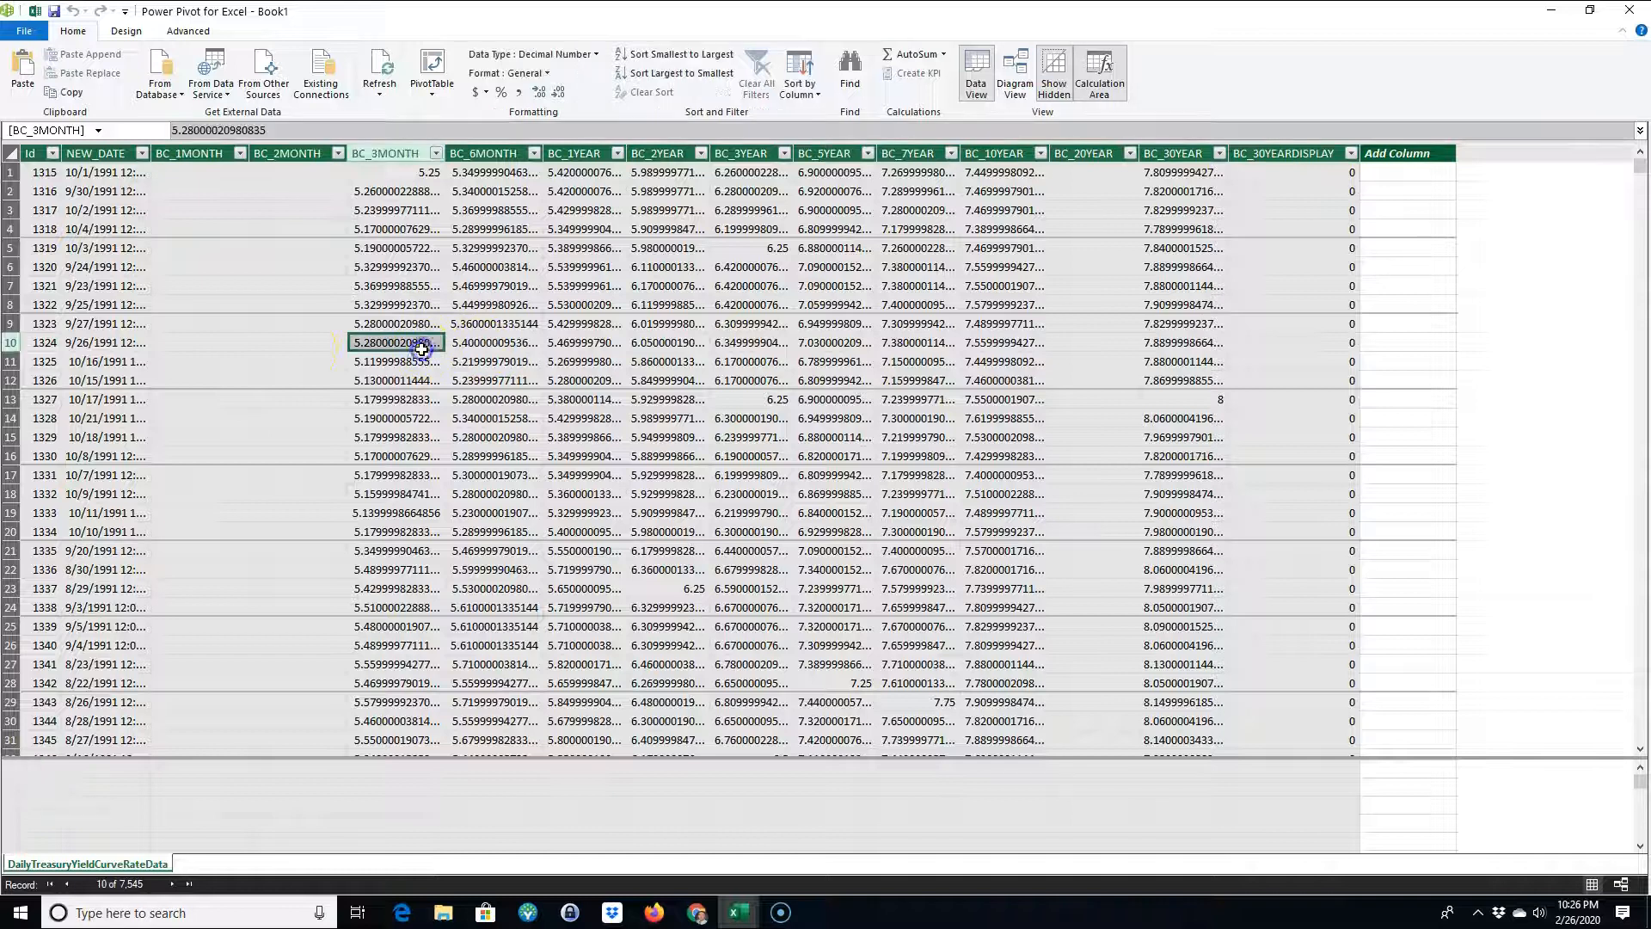
click(298, 344)
click(229, 344)
click(288, 344)
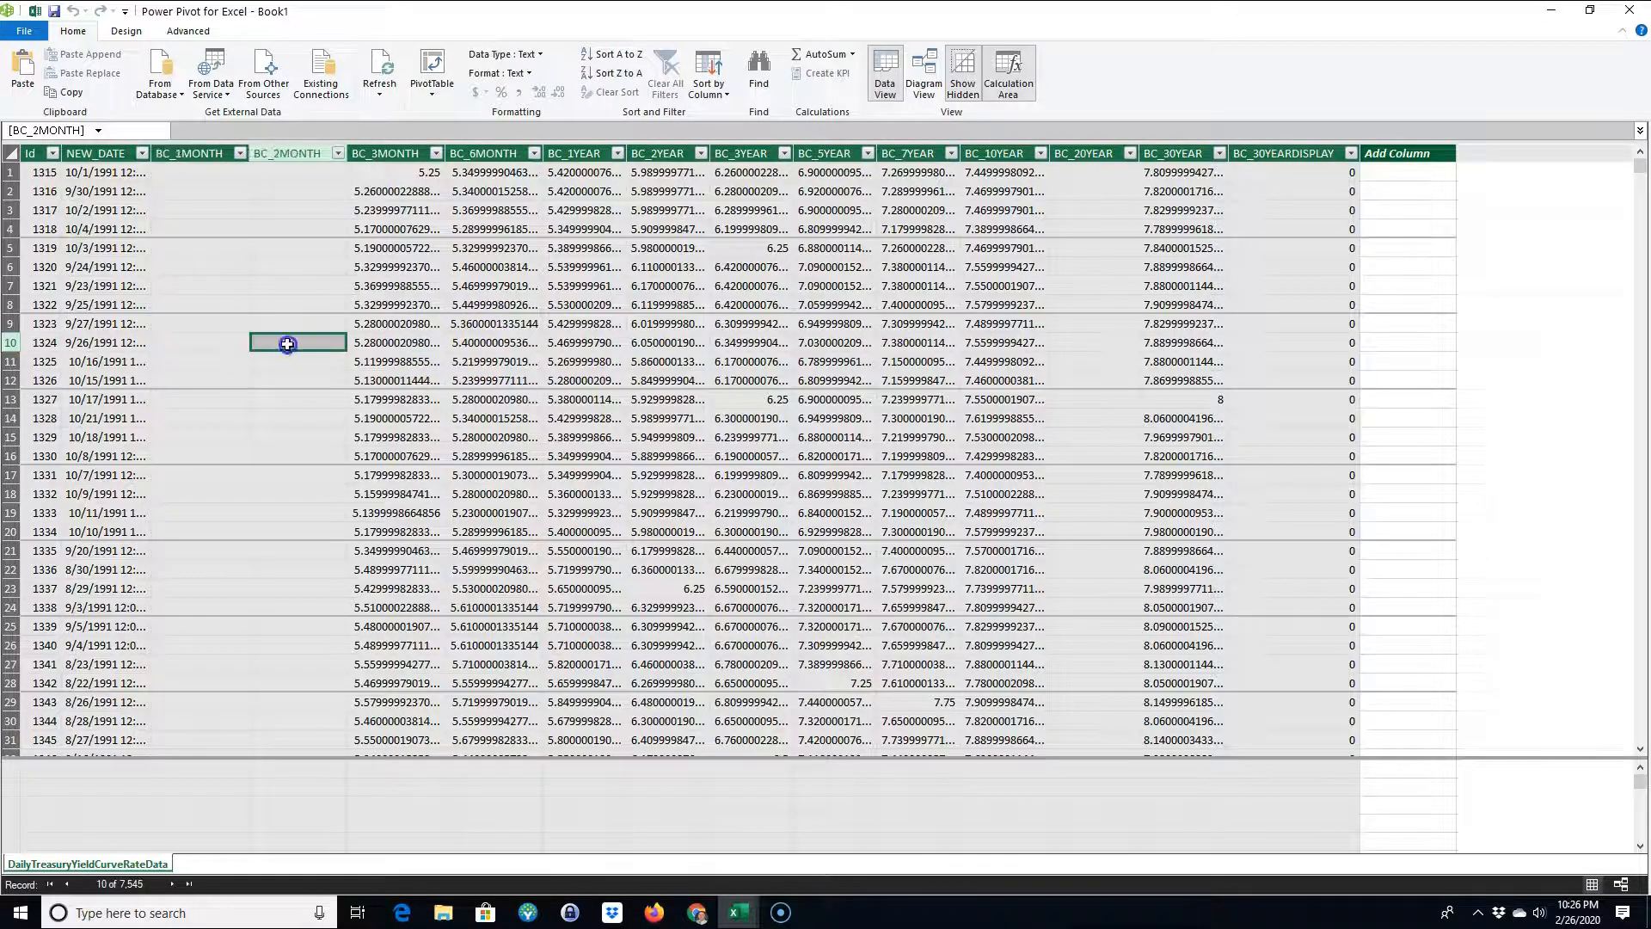
click(217, 344)
click(273, 344)
click(215, 344)
click(278, 347)
click(183, 347)
click(261, 348)
click(426, 283)
click(484, 286)
click(560, 284)
click(681, 286)
click(738, 287)
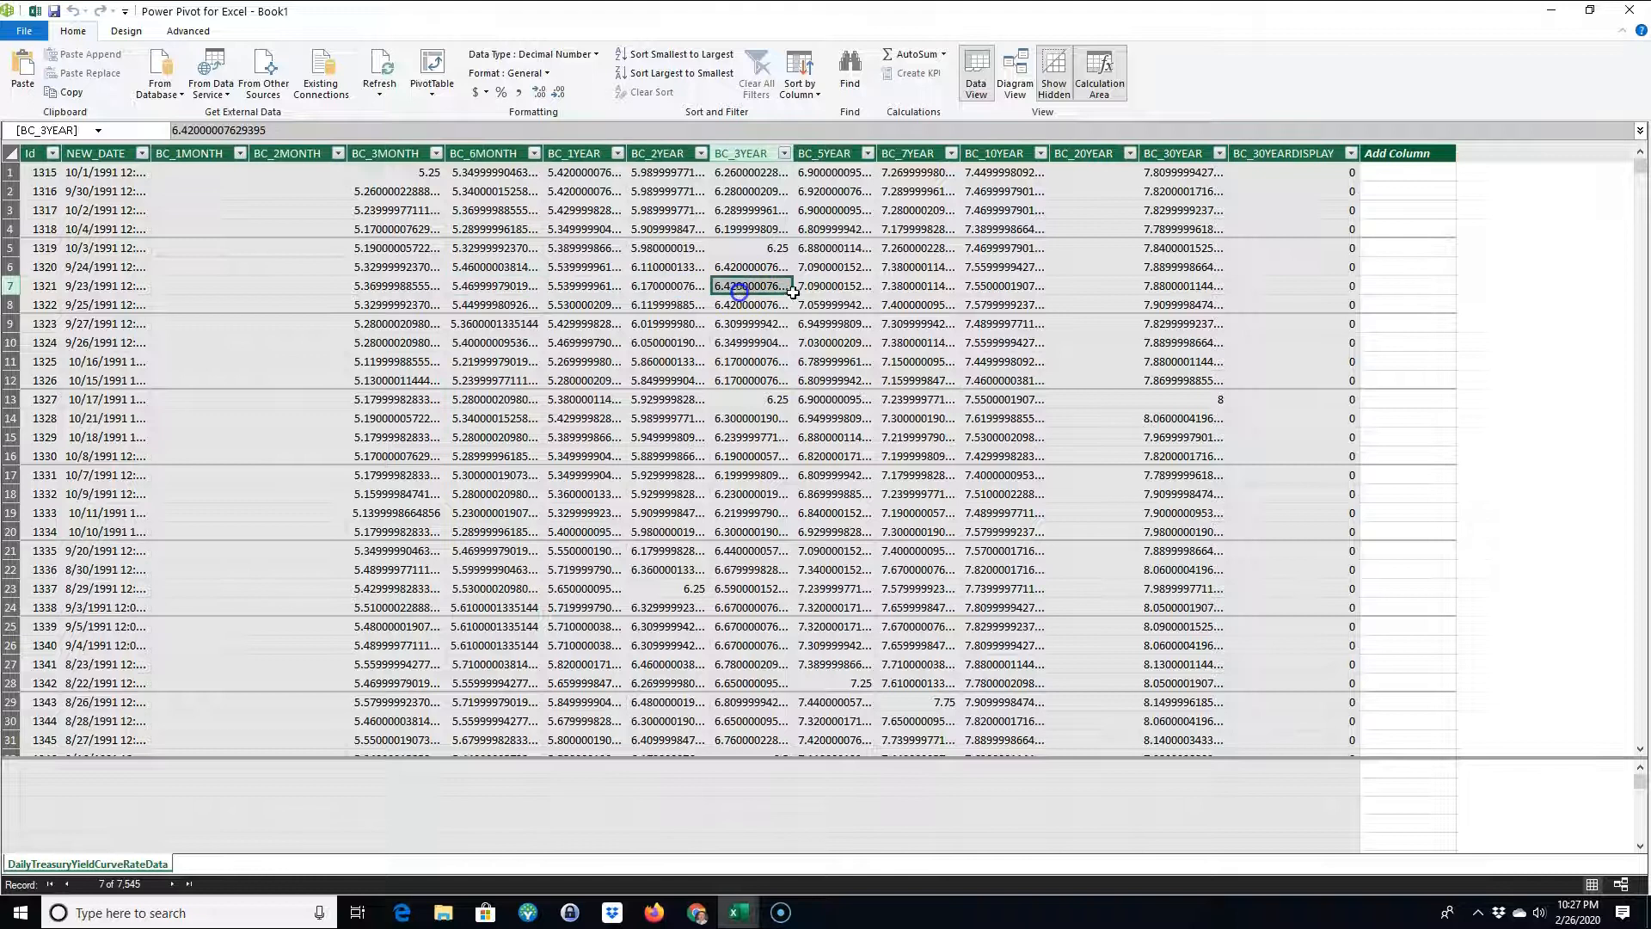
click(819, 291)
click(1097, 293)
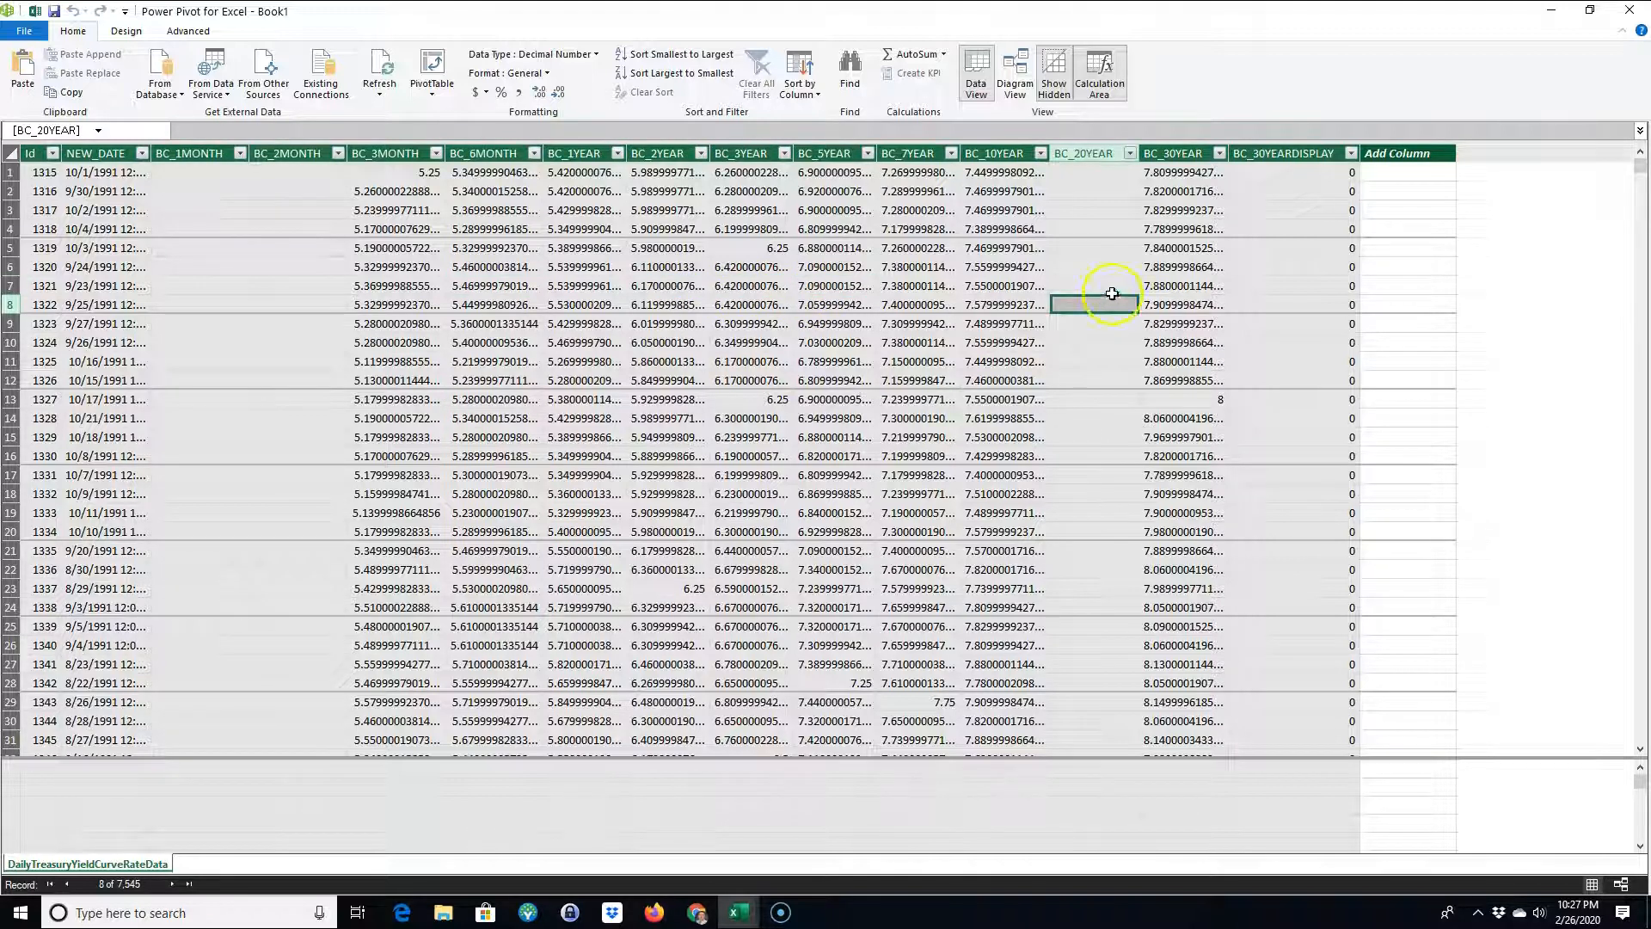
click(1253, 290)
click(492, 308)
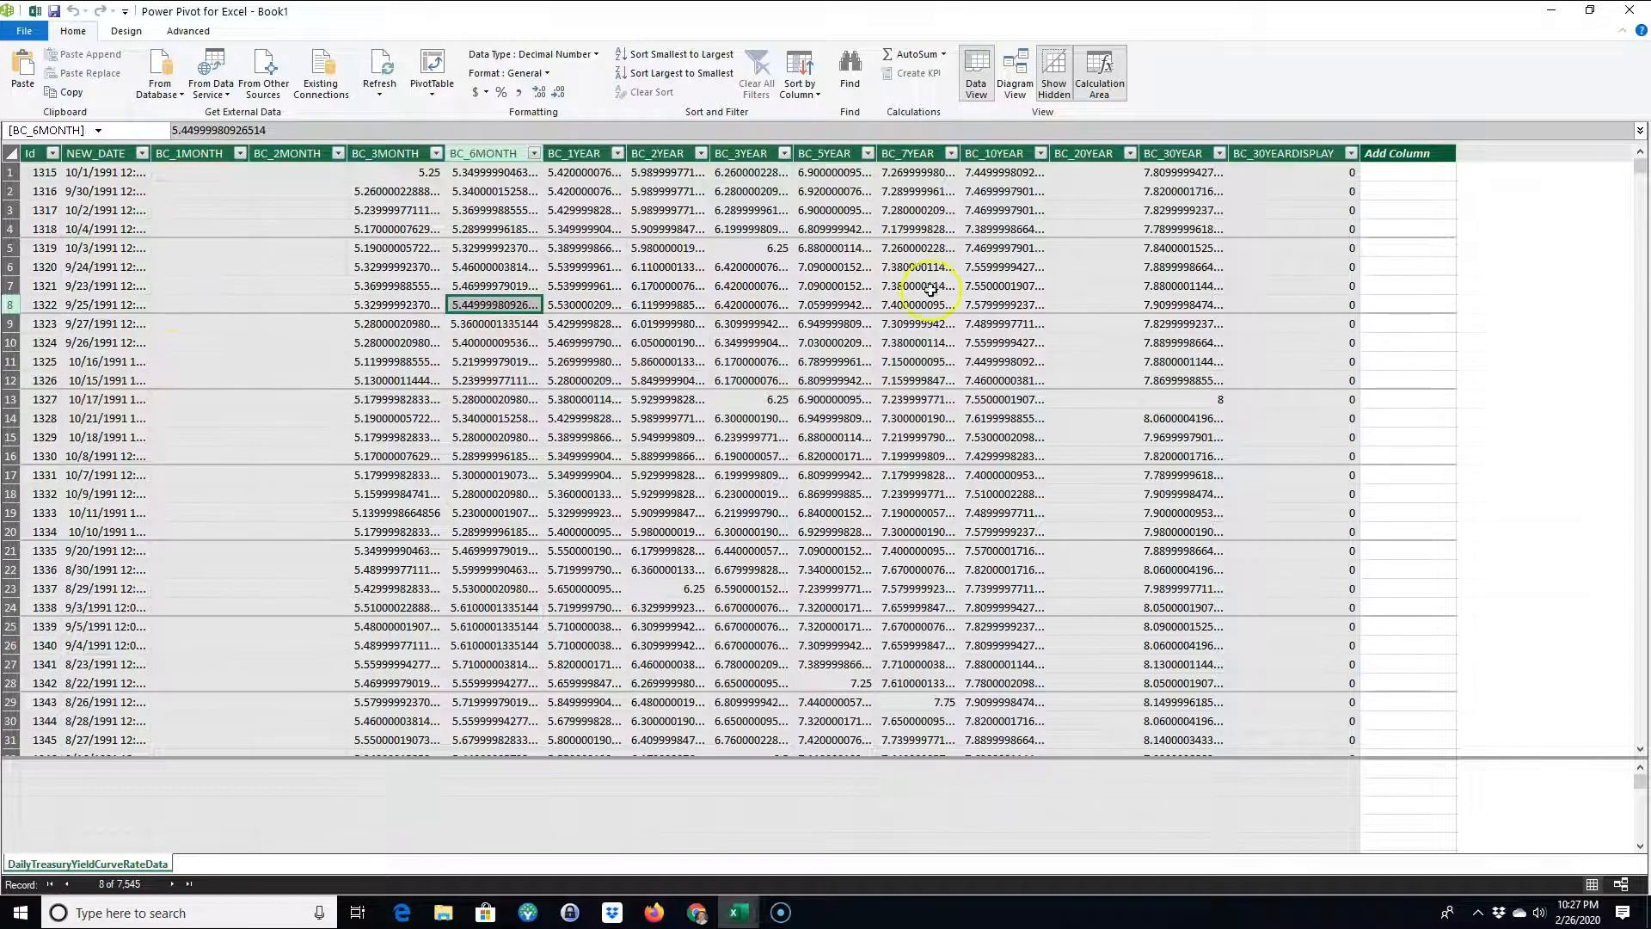
click(374, 285)
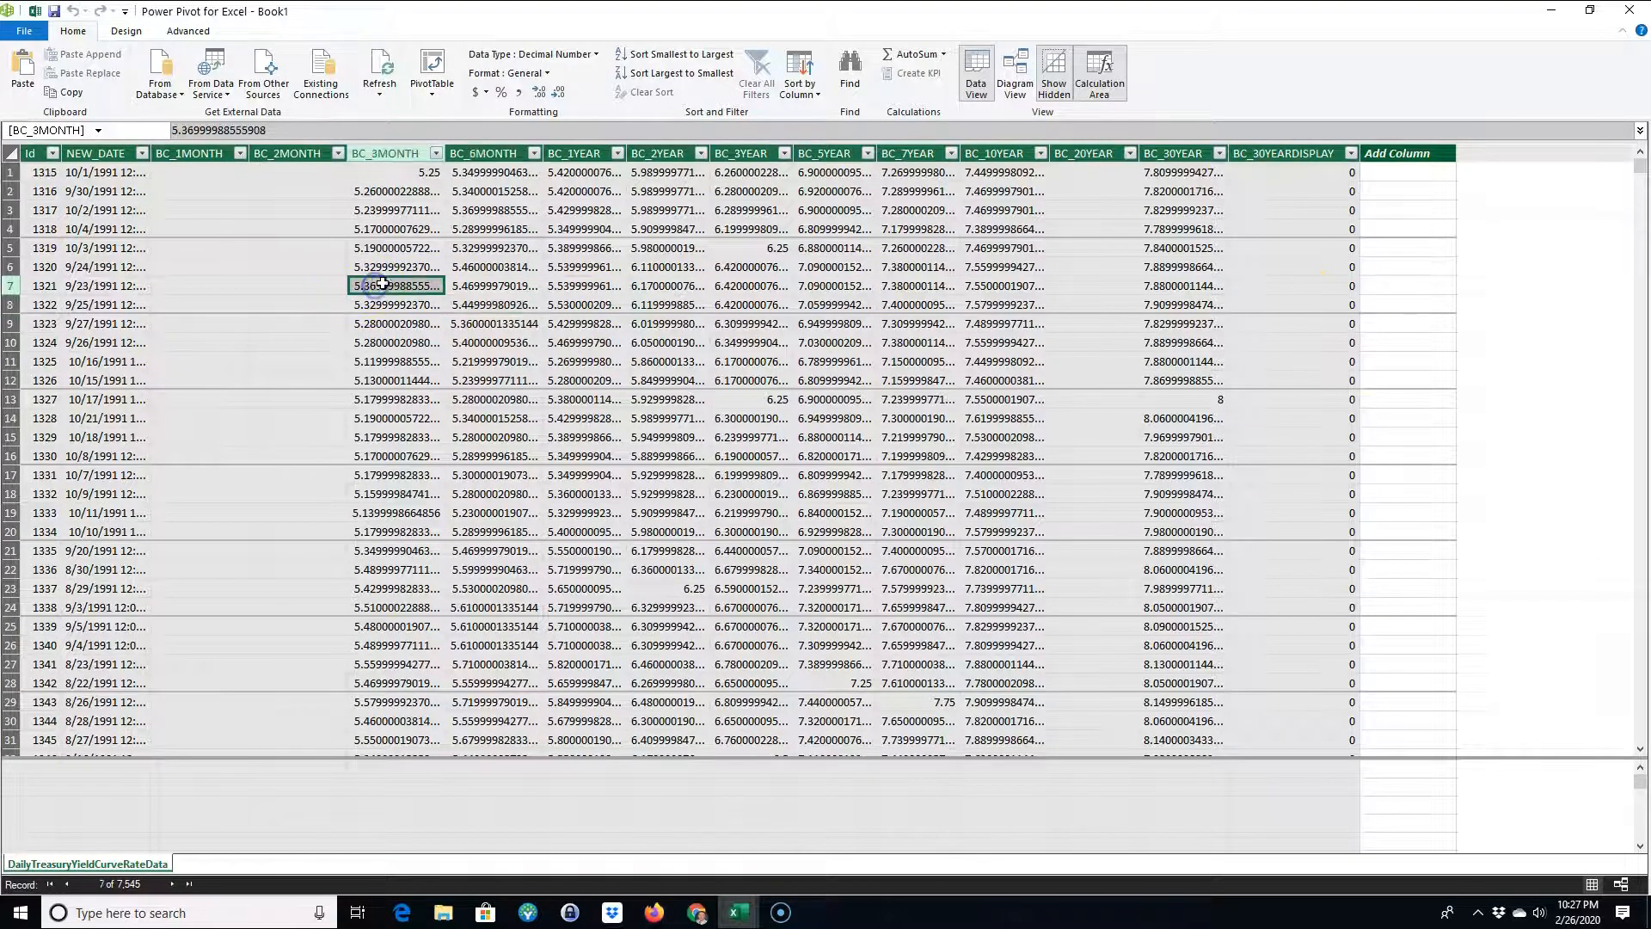
click(308, 265)
click(262, 322)
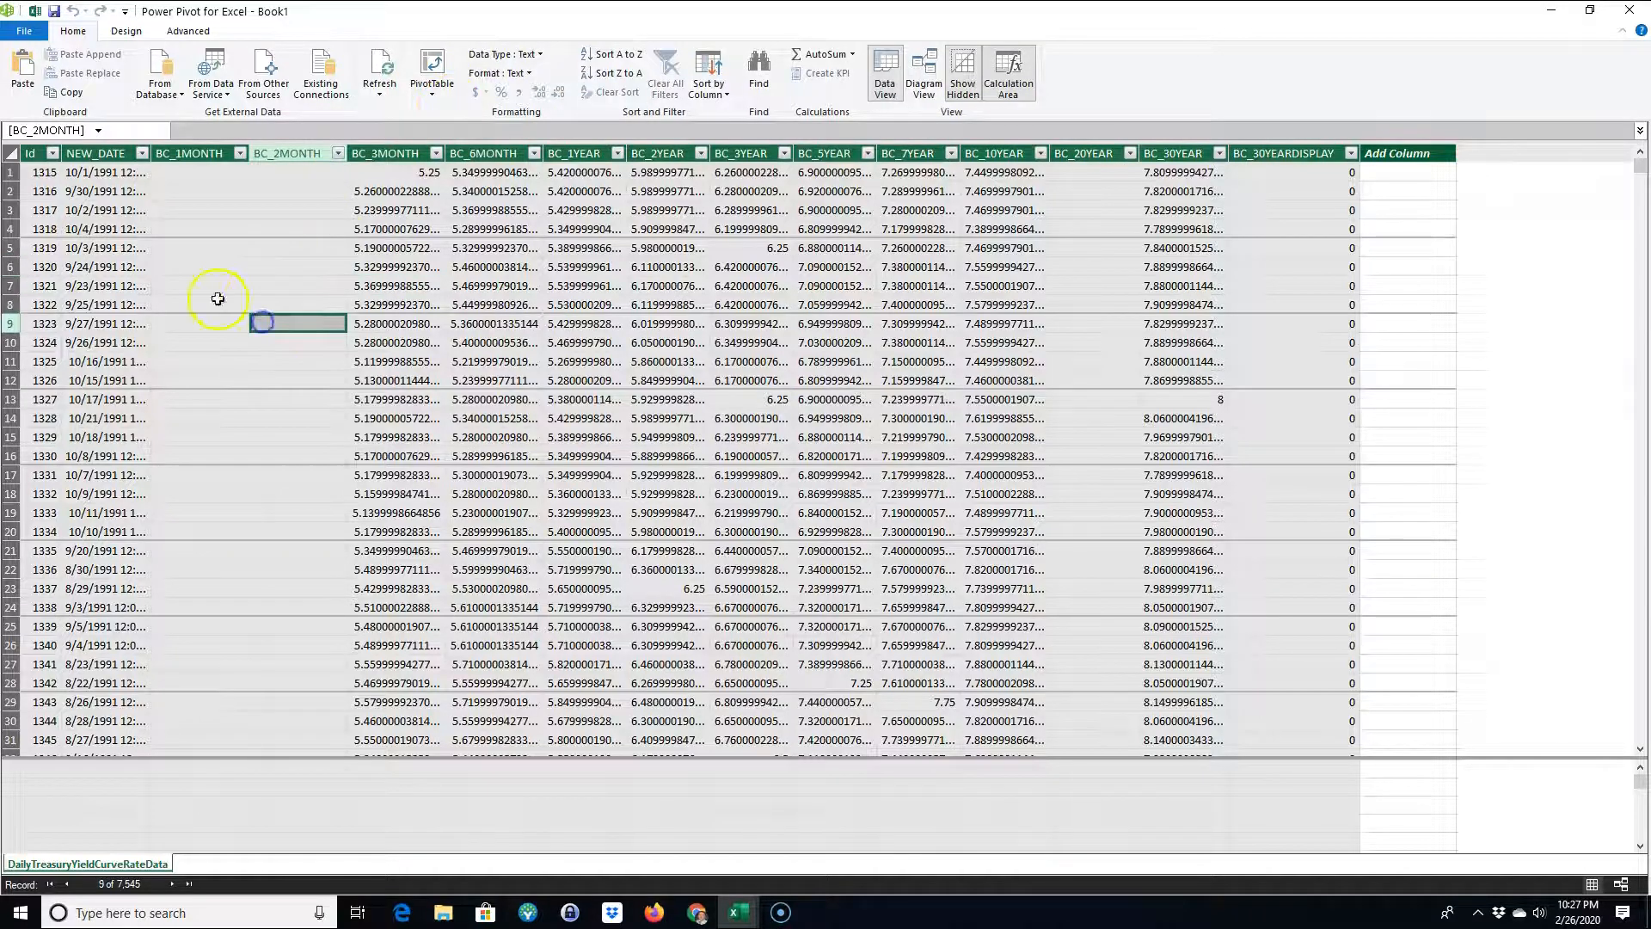
- Set the data type of all columns from BC_1MONTH through BC_30YEARDISPLAY to Decimal Number and check it in the one- and two-month columns
drag(184, 267, 1231, 268)
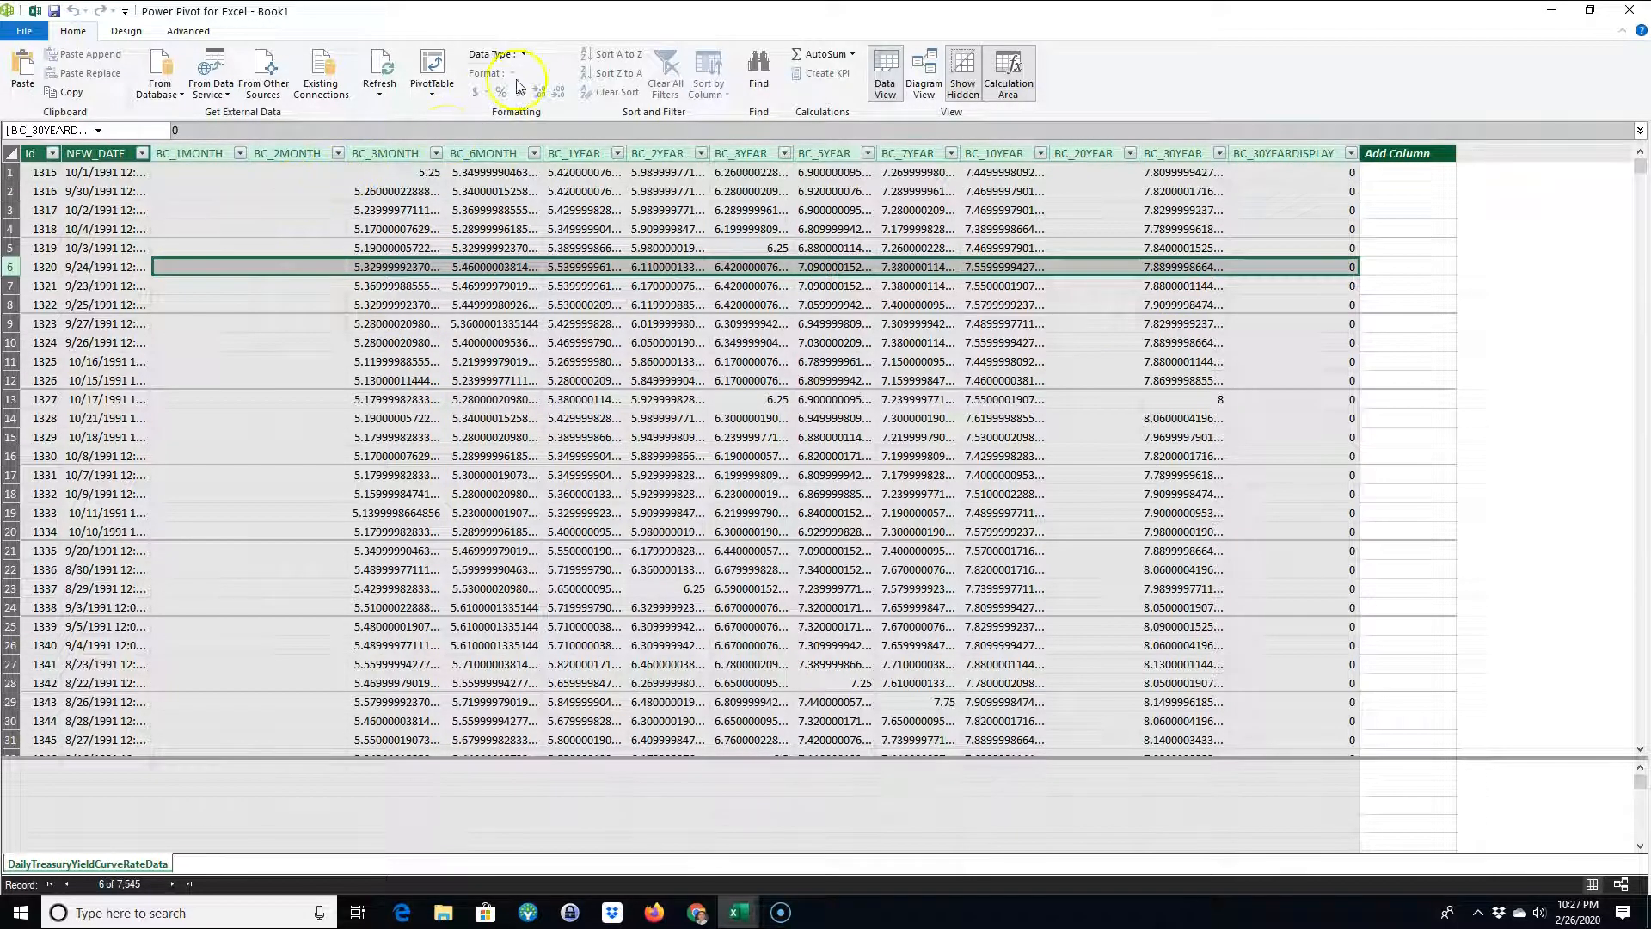
click(498, 53)
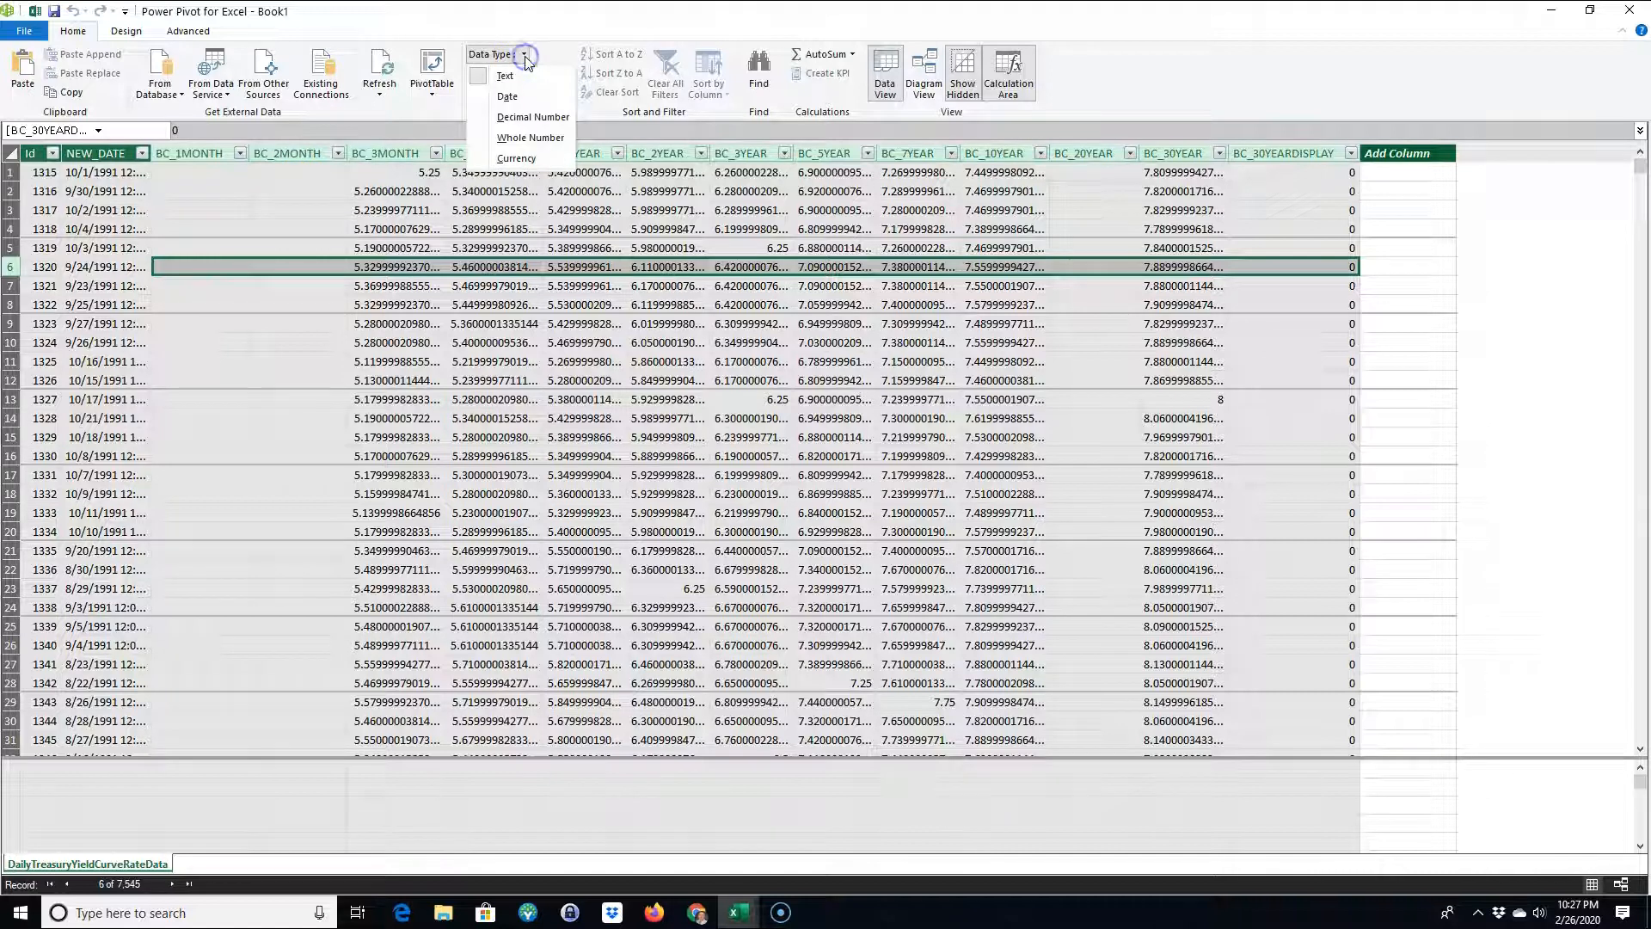
click(520, 117)
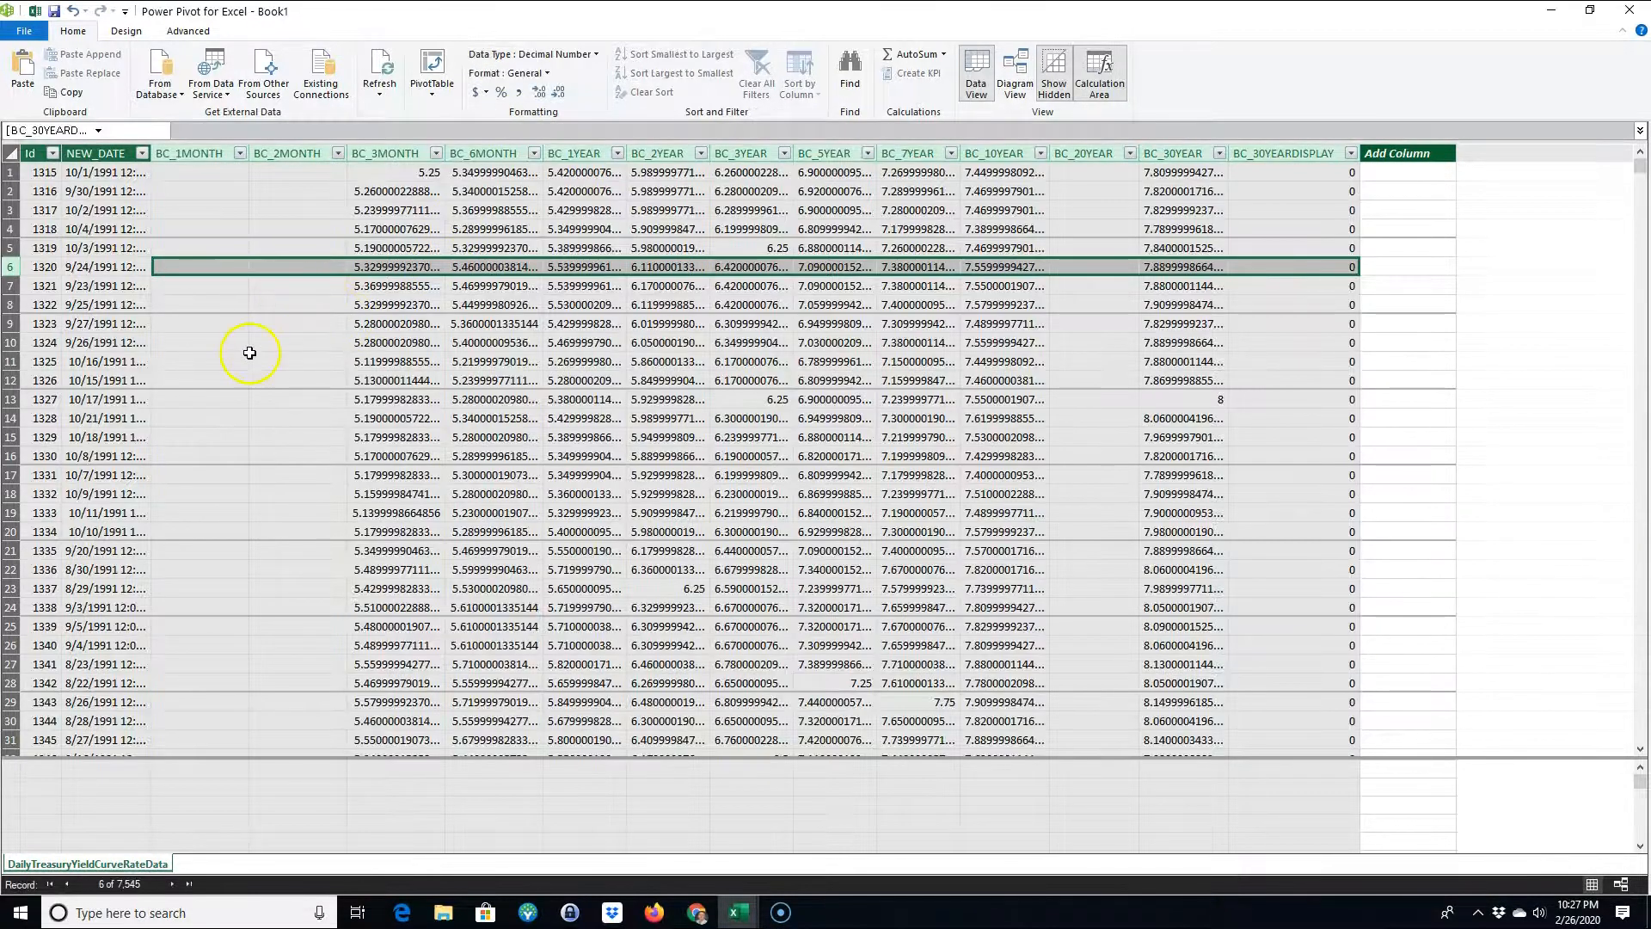
click(253, 344)
click(284, 268)
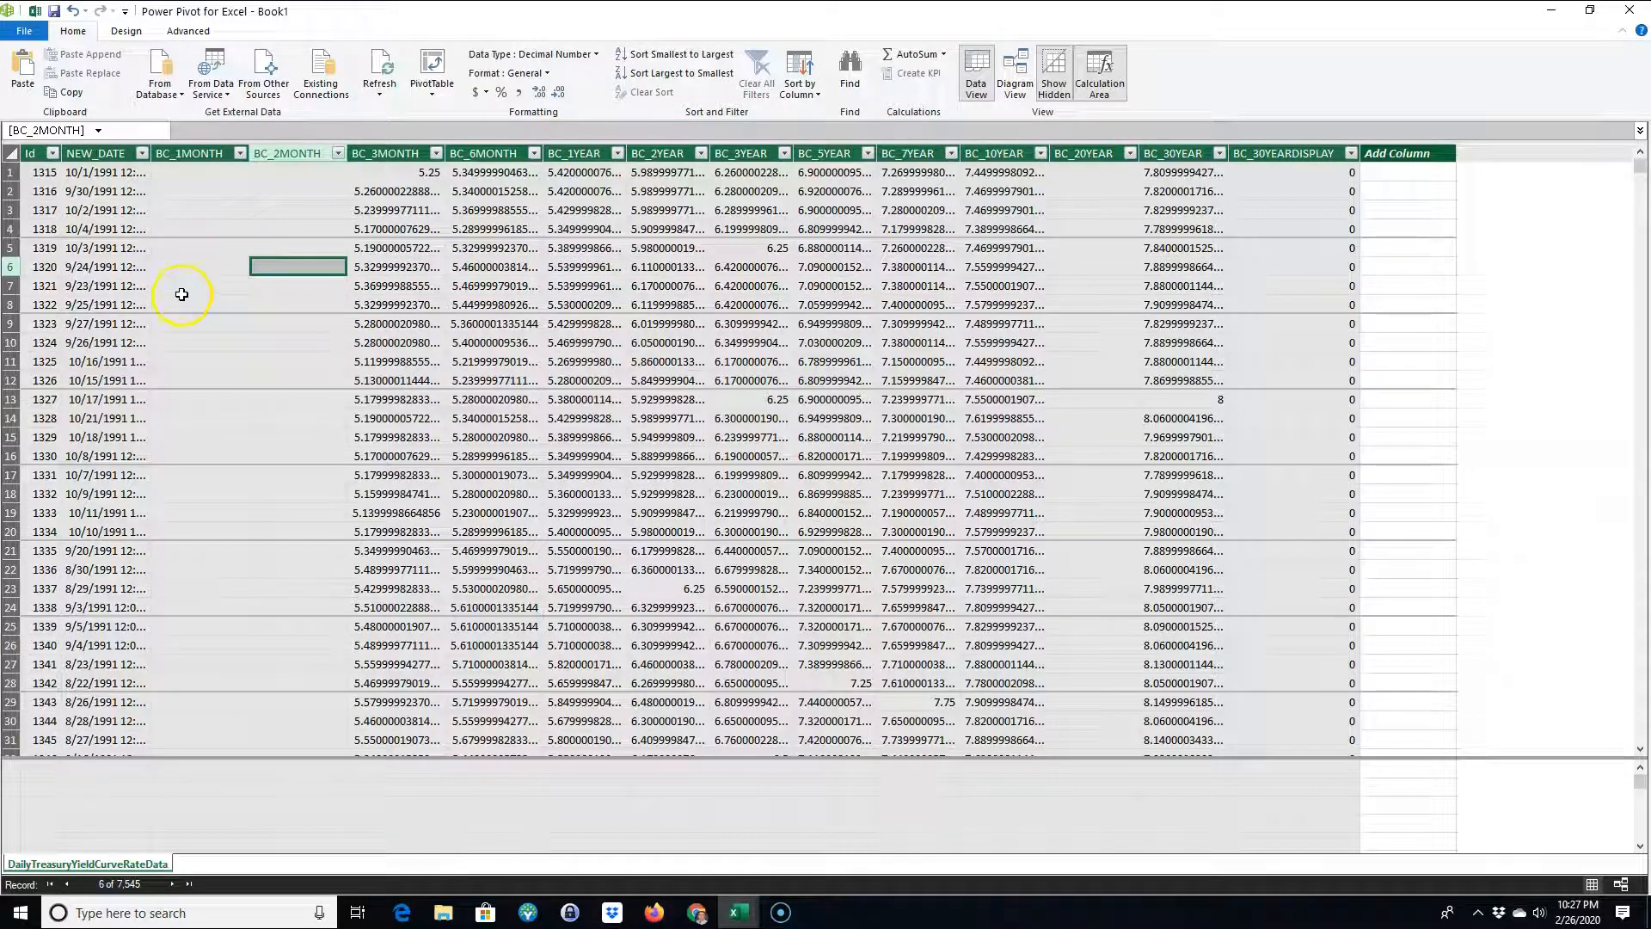
click(182, 293)
click(295, 289)
click(227, 267)
click(325, 266)
click(237, 267)
- Format all rate columns from BC_1MONTH through BC_30YEARDISPLAY to show two decimal places
drag(222, 268, 1233, 260)
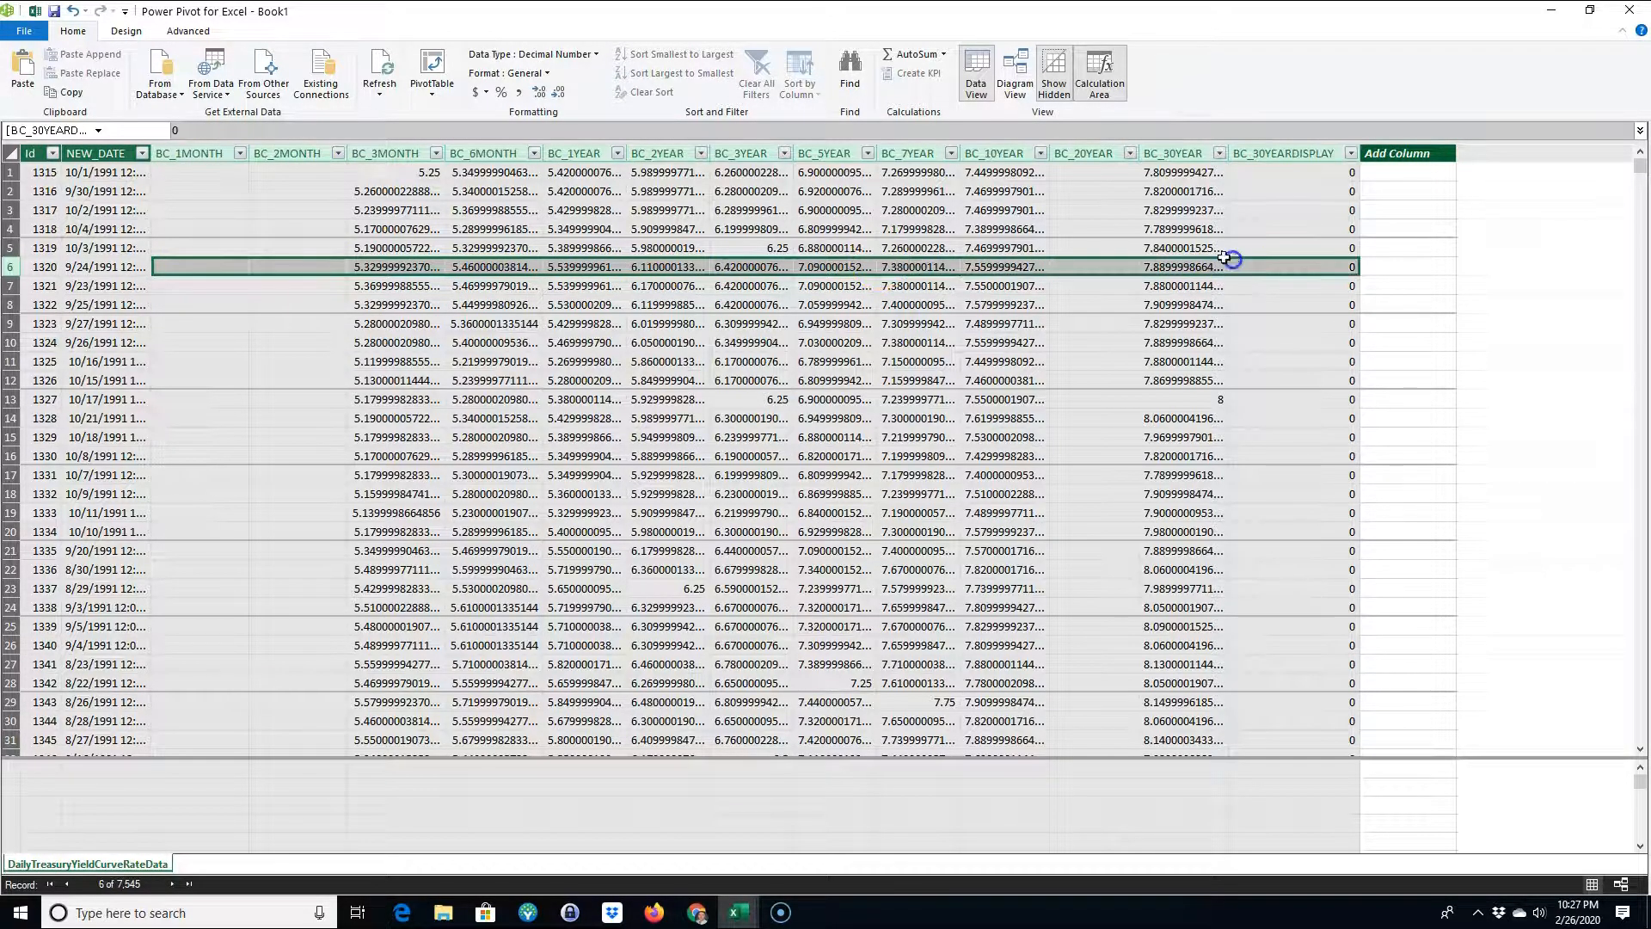
click(558, 95)
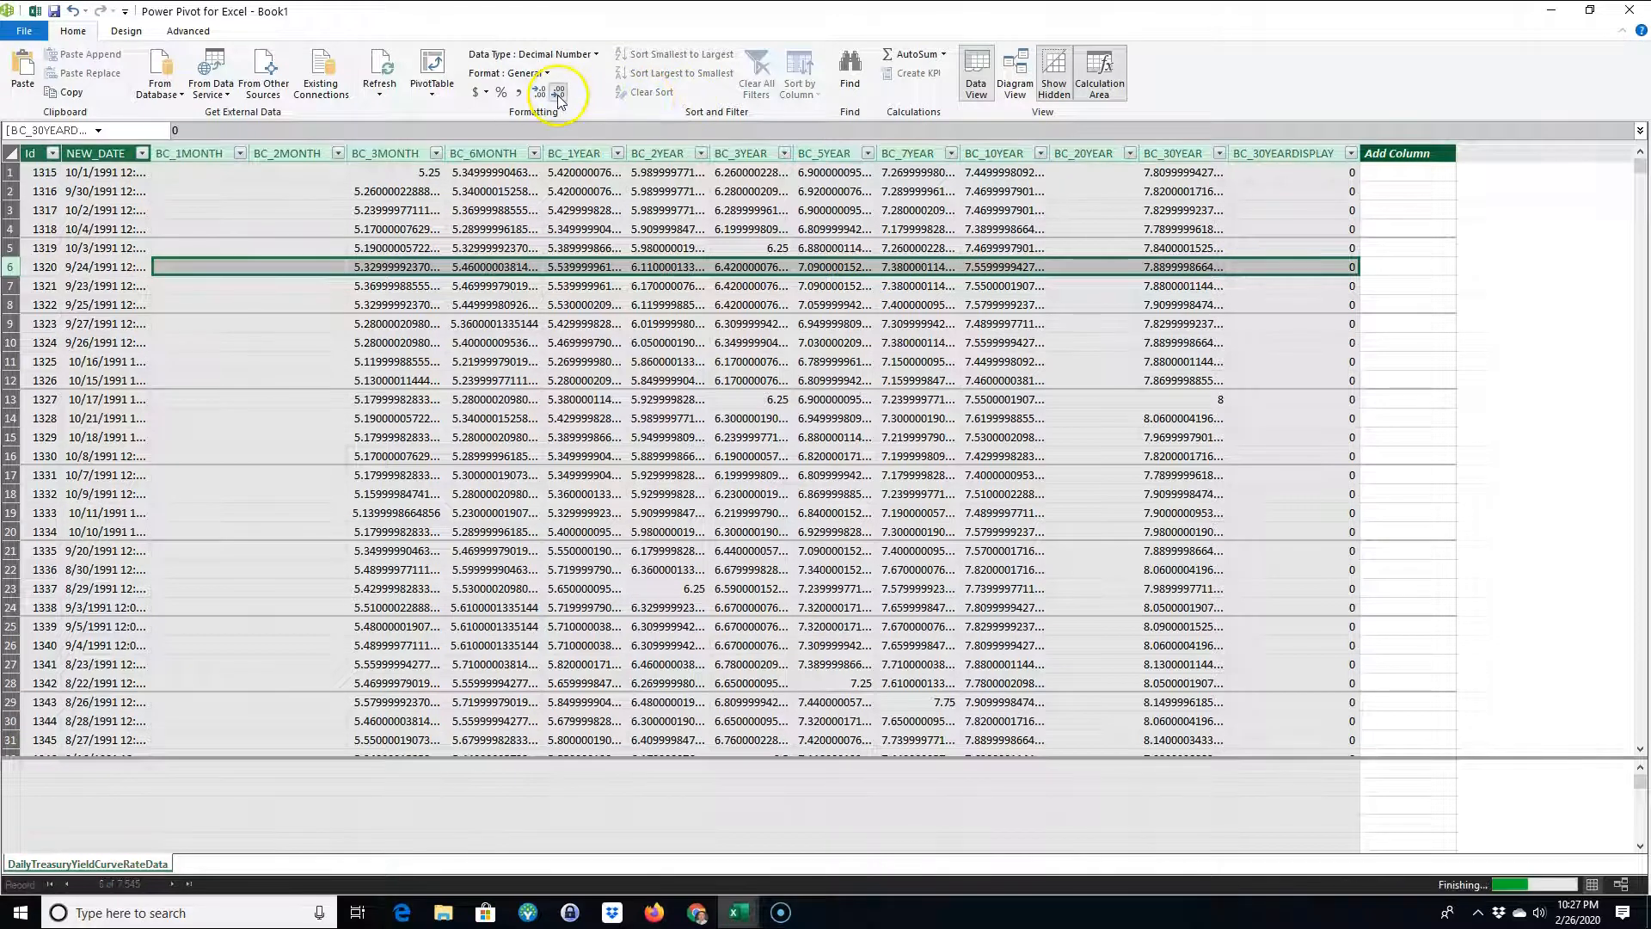
click(540, 95)
click(539, 95)
click(540, 94)
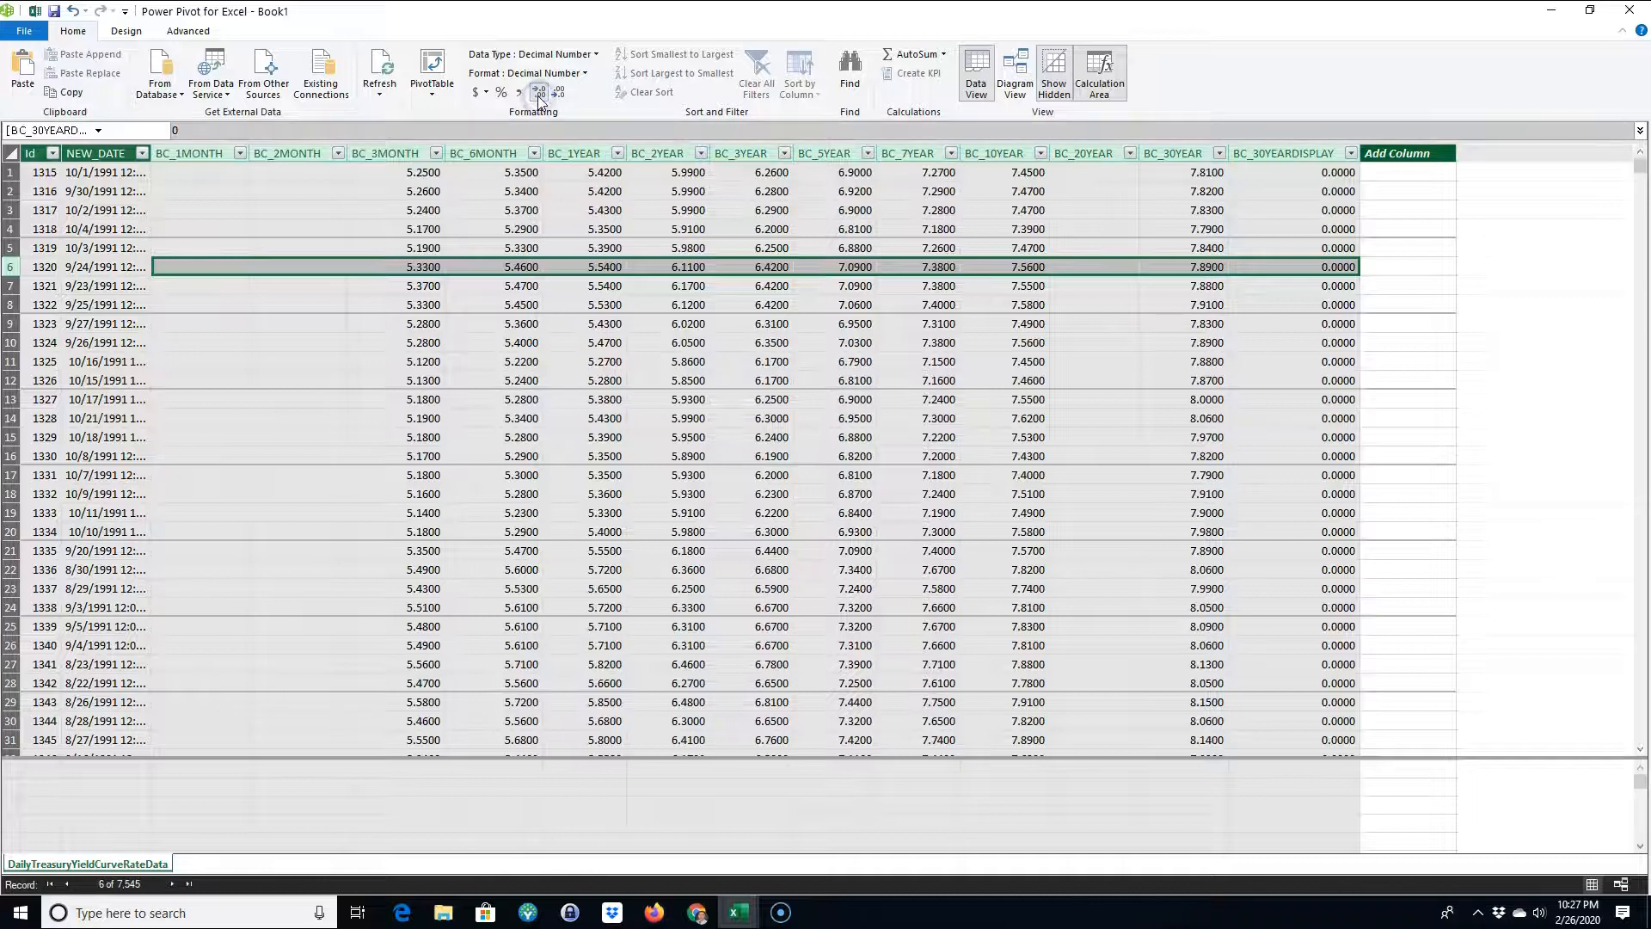
click(558, 93)
click(558, 93)
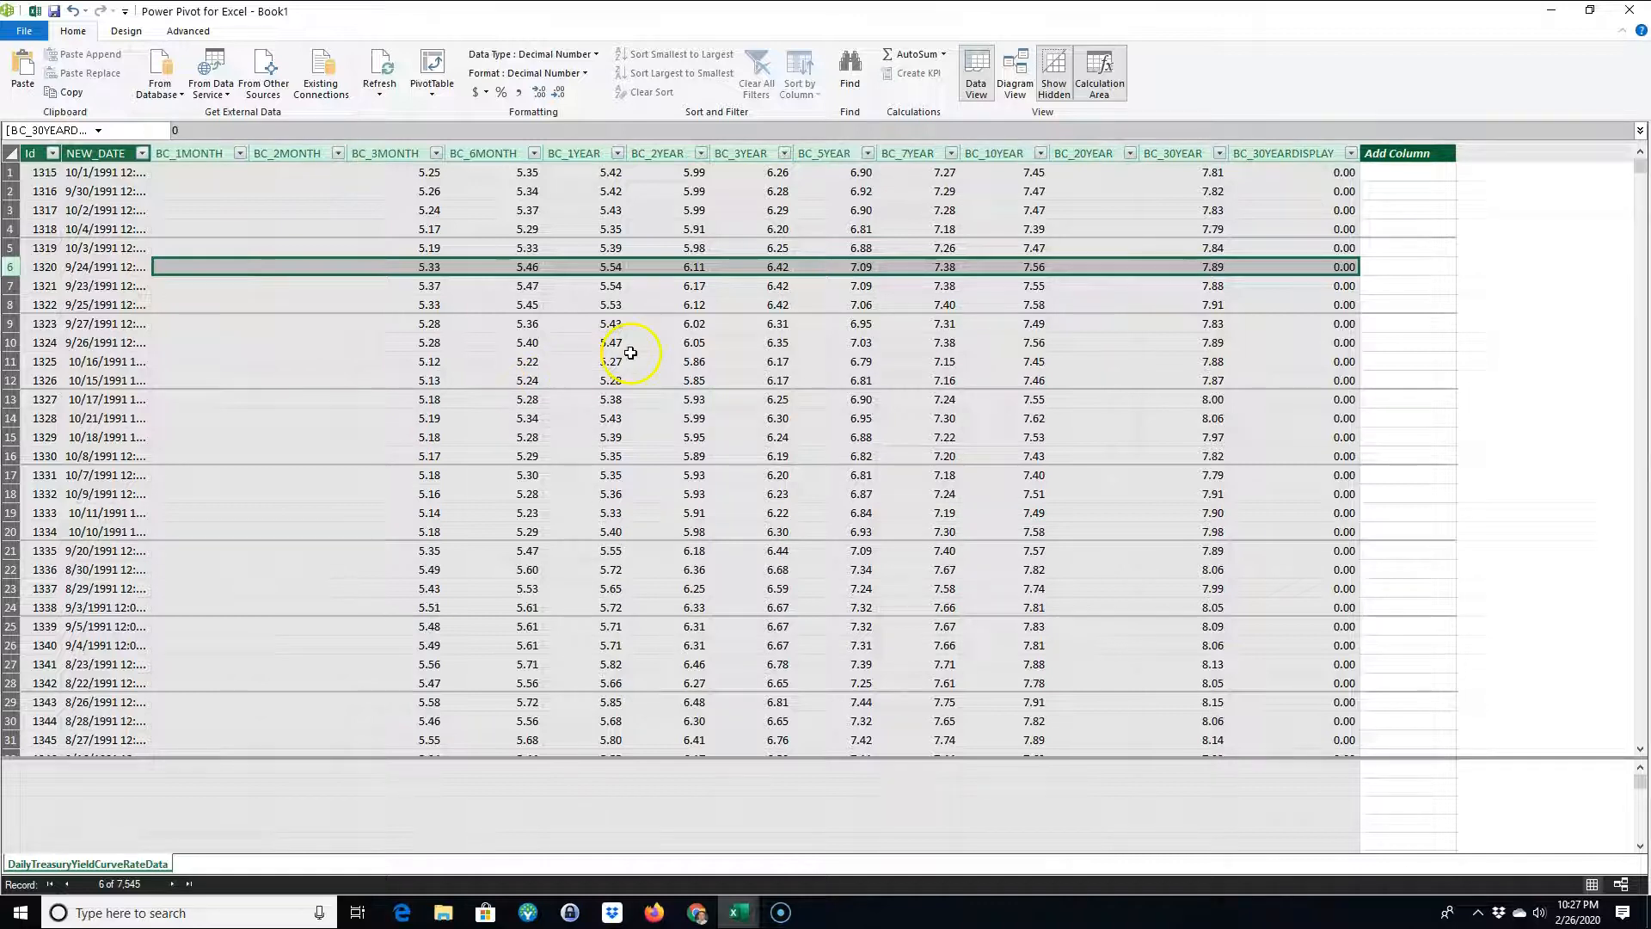
- Change the NEW_DATE column to the date-only format *3/14/2001
click(117, 210)
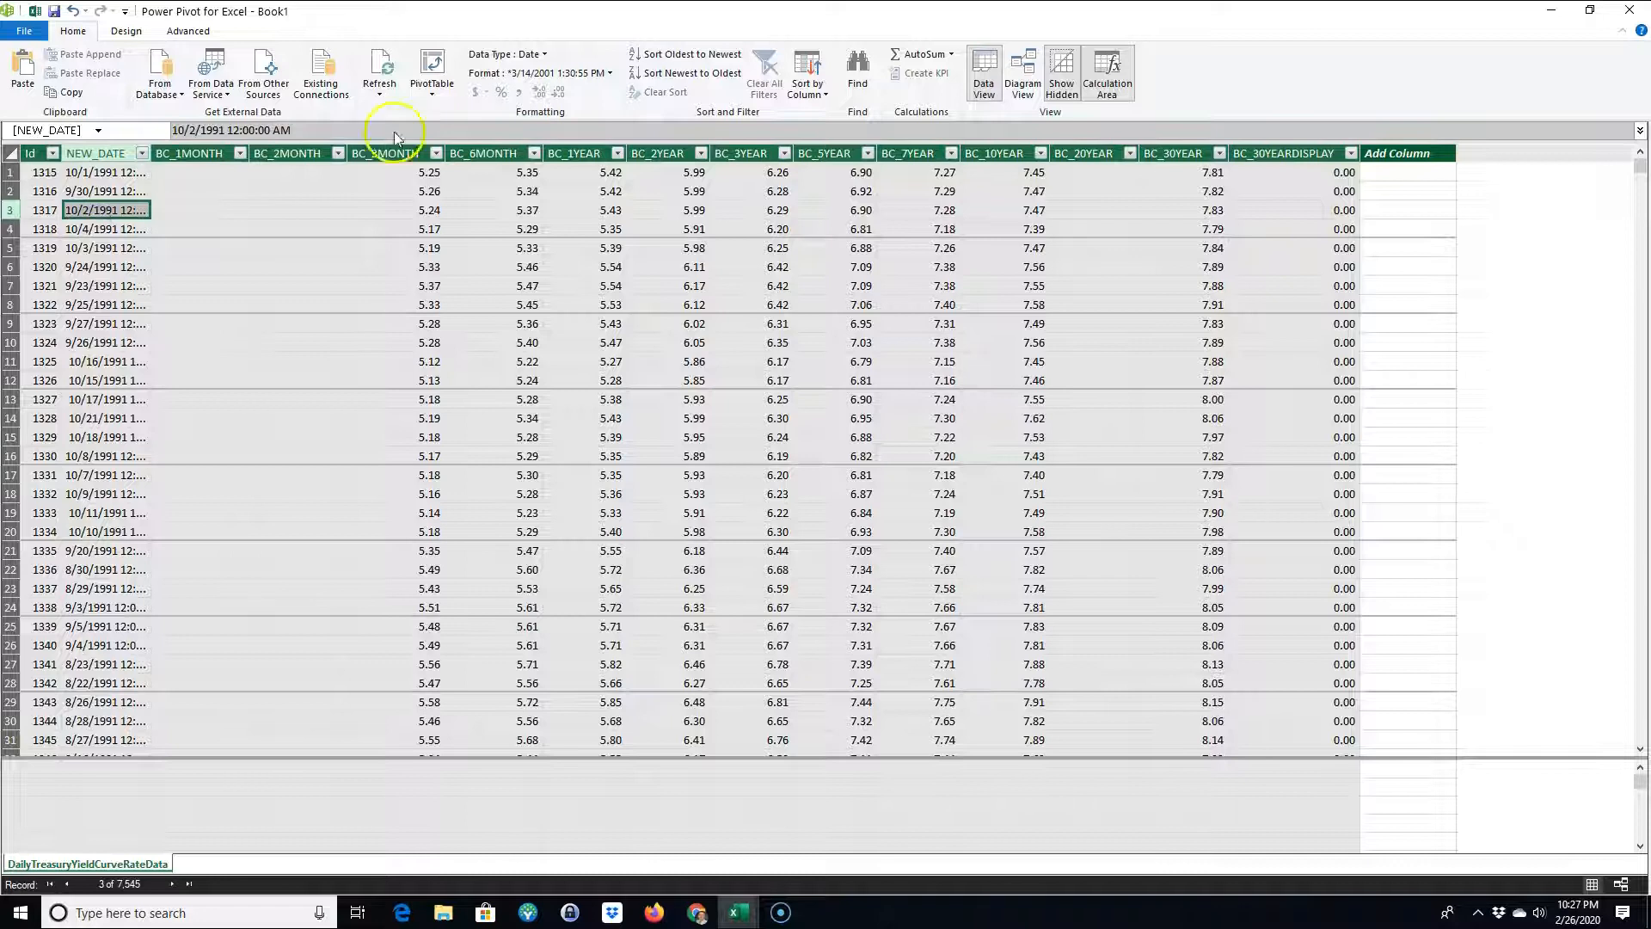
click(609, 73)
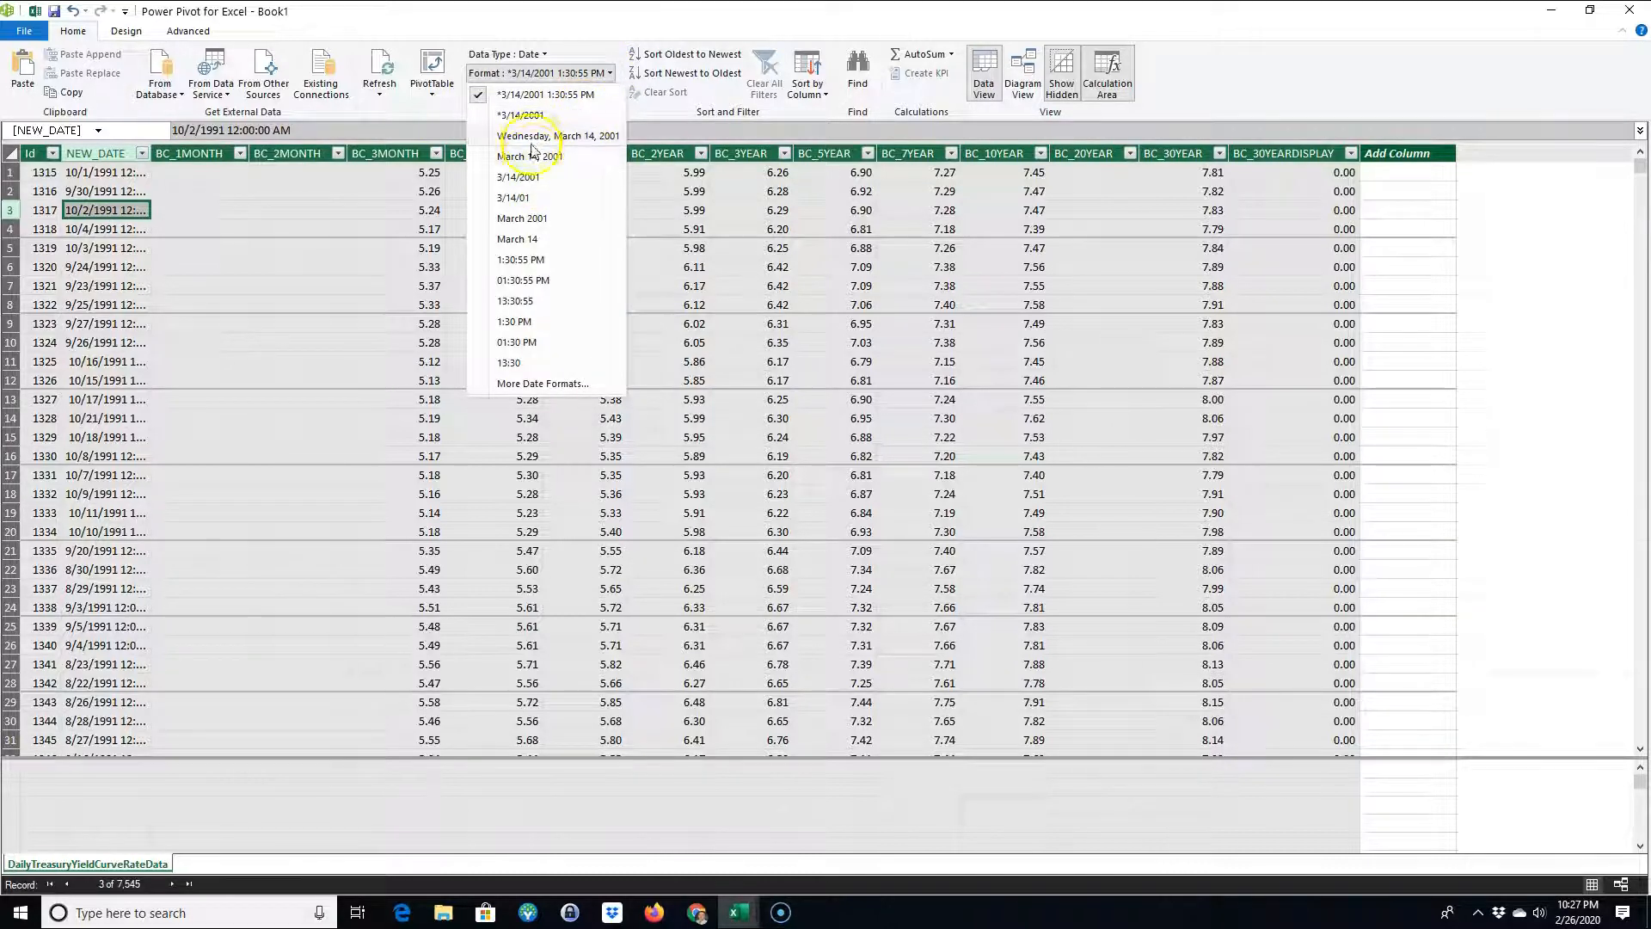
click(532, 116)
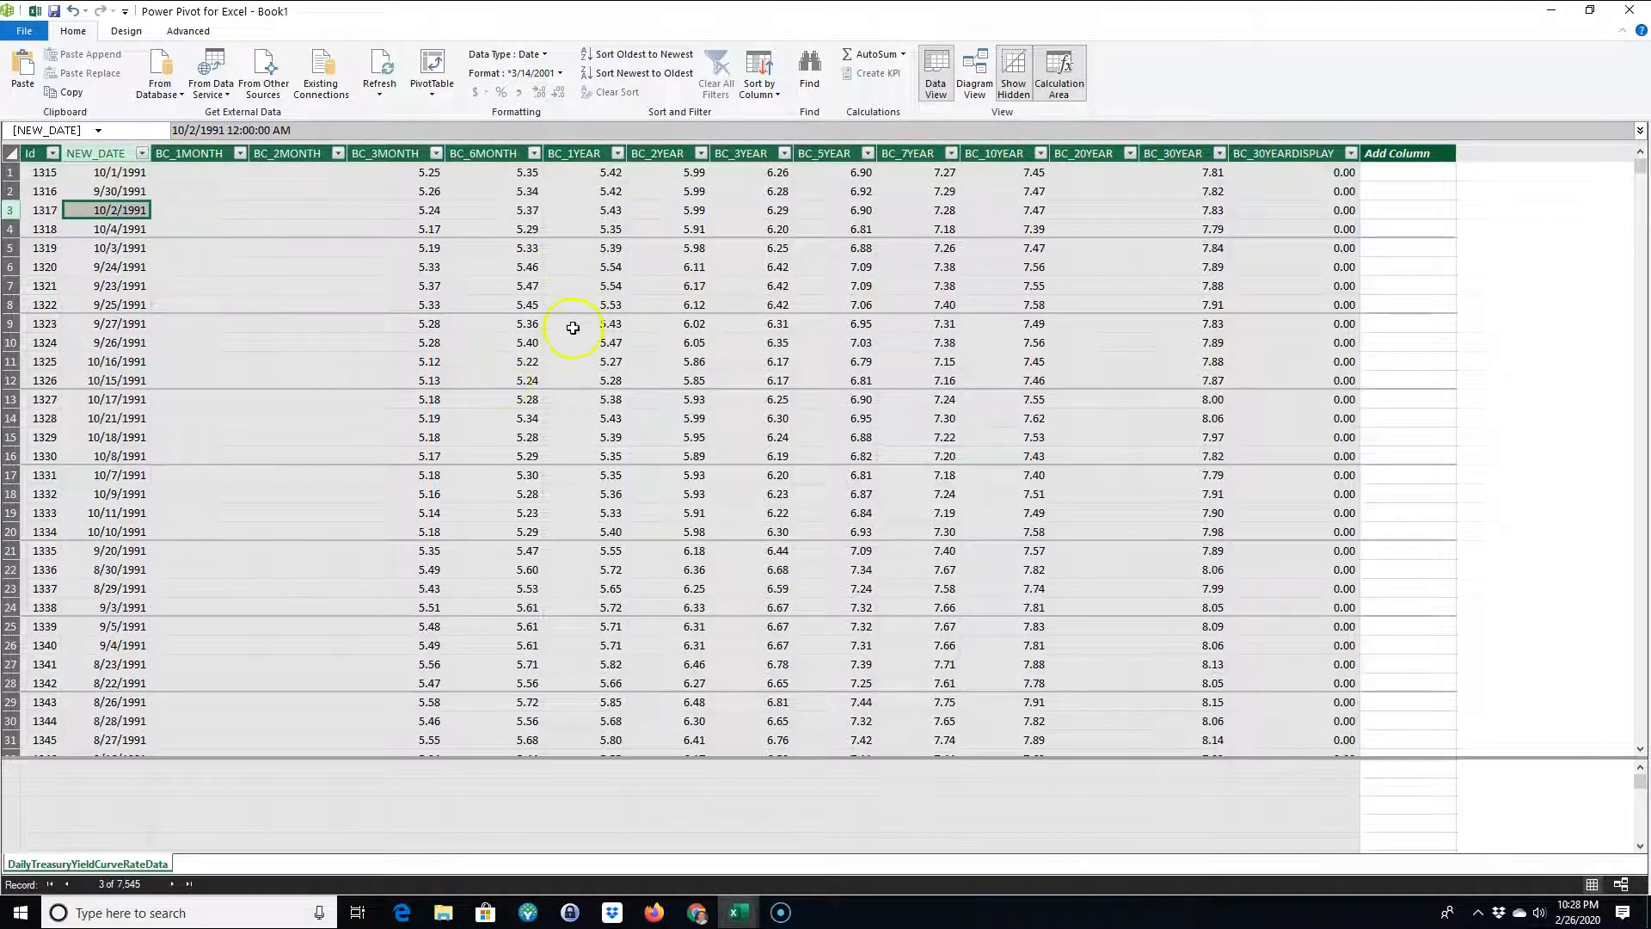
click(572, 328)
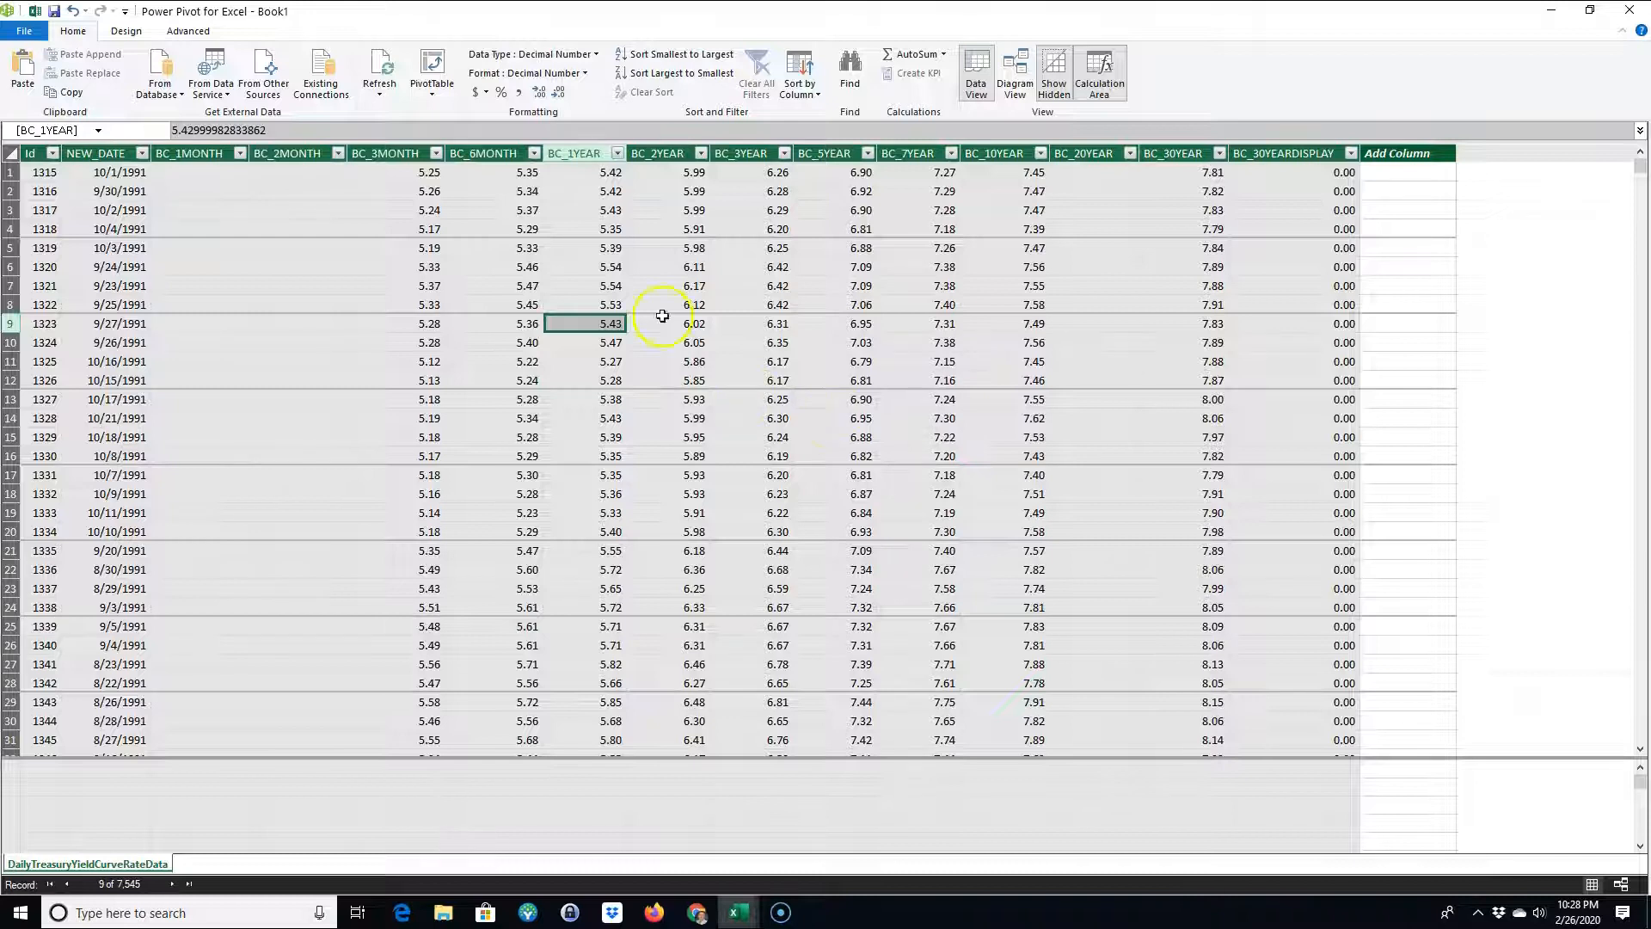
- Refresh the yield curve table from the Treasury feed and close the refresh report
click(381, 76)
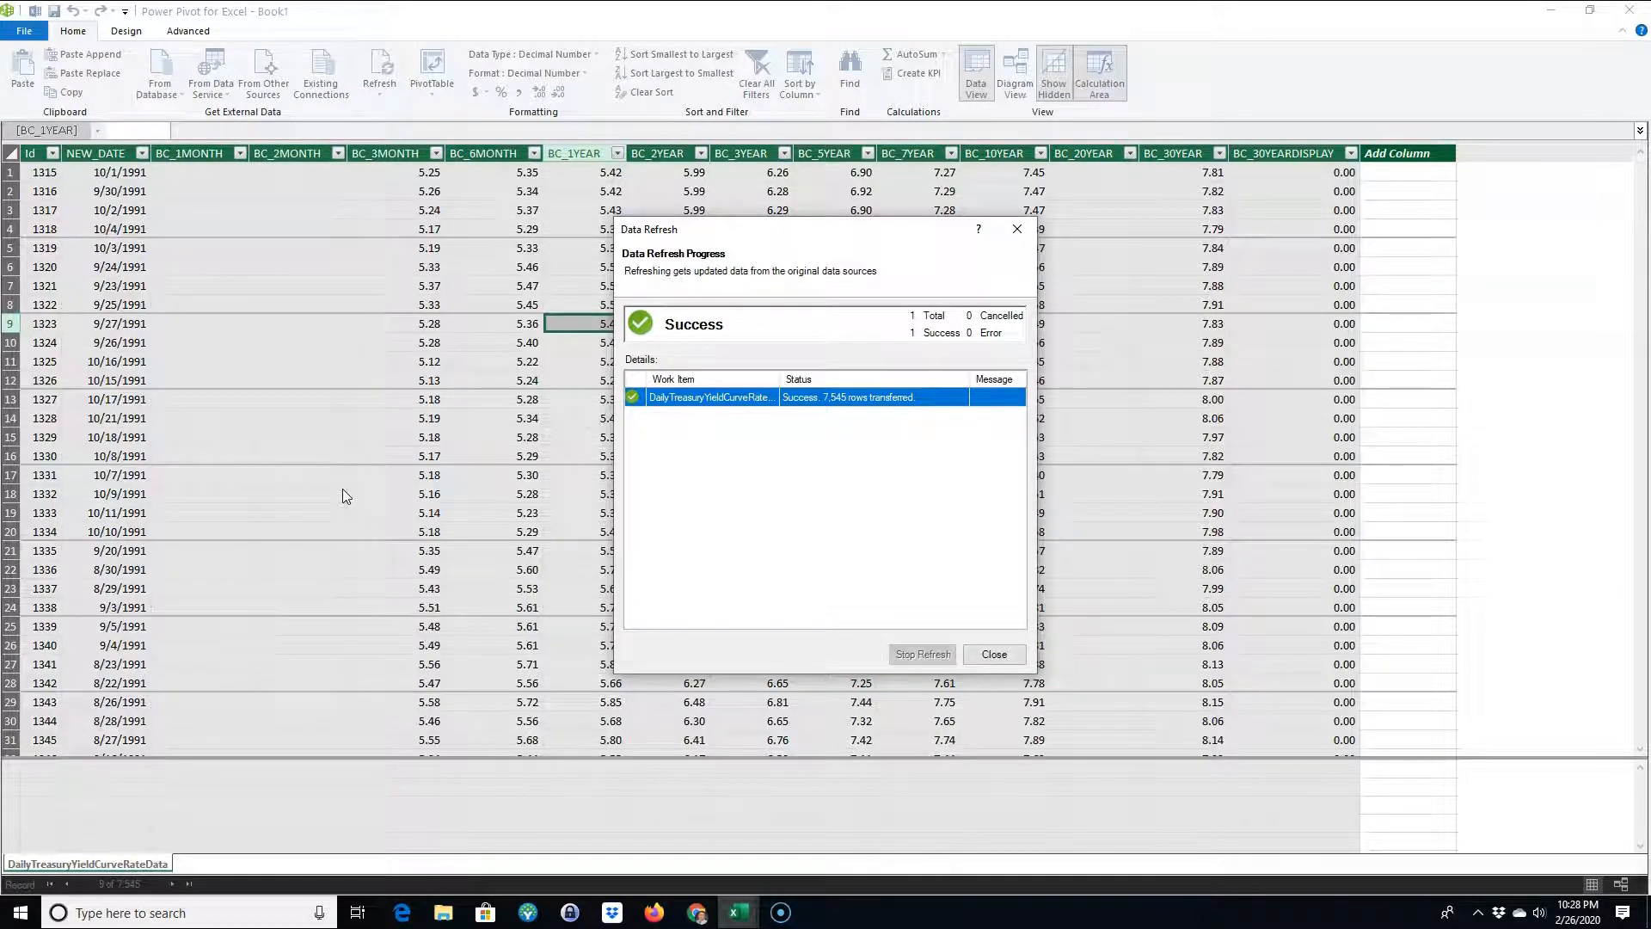
click(995, 655)
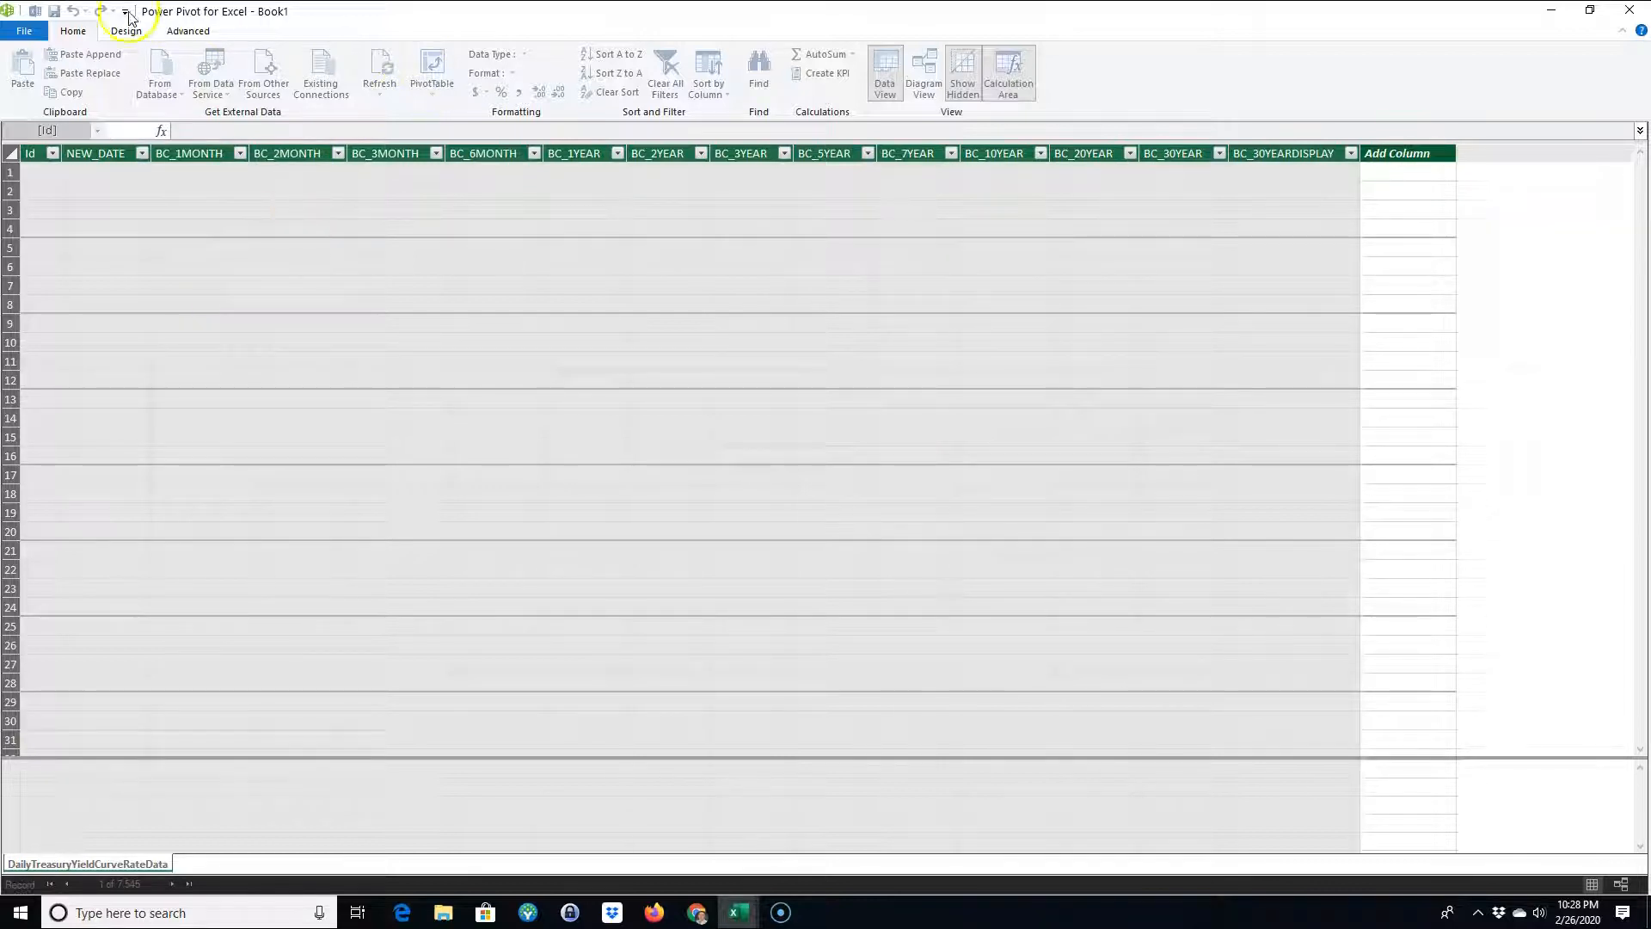
click(8, 12)
click(7, 10)
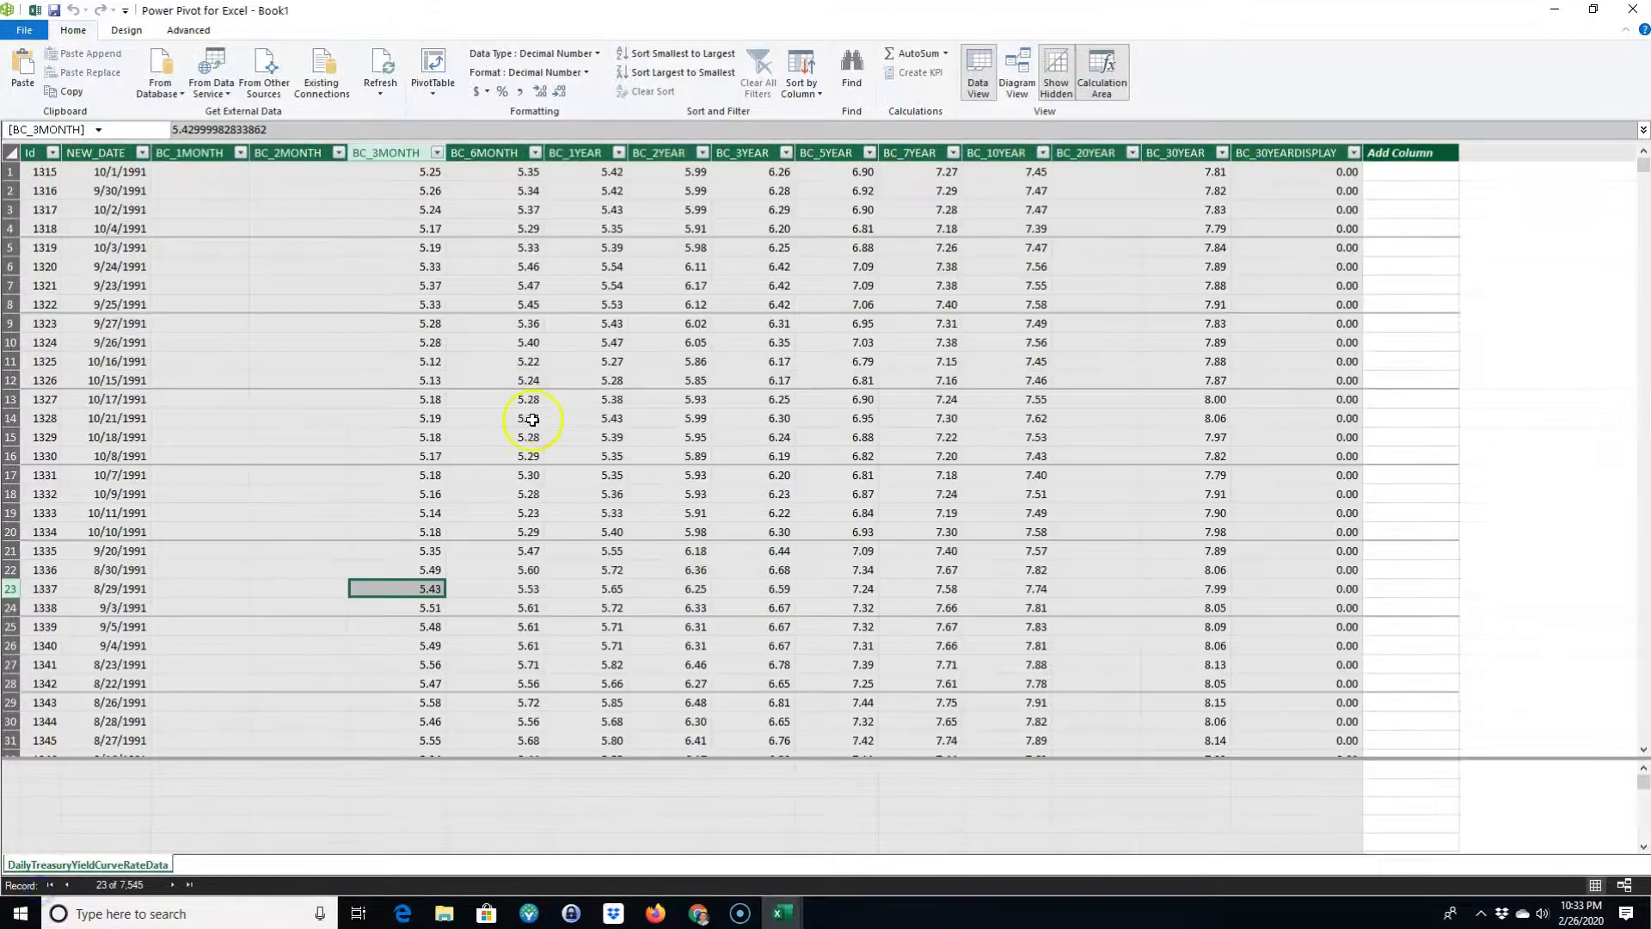
- Look through the formatted dates and rates in the yield curve table, returning to its first rows
click(530, 419)
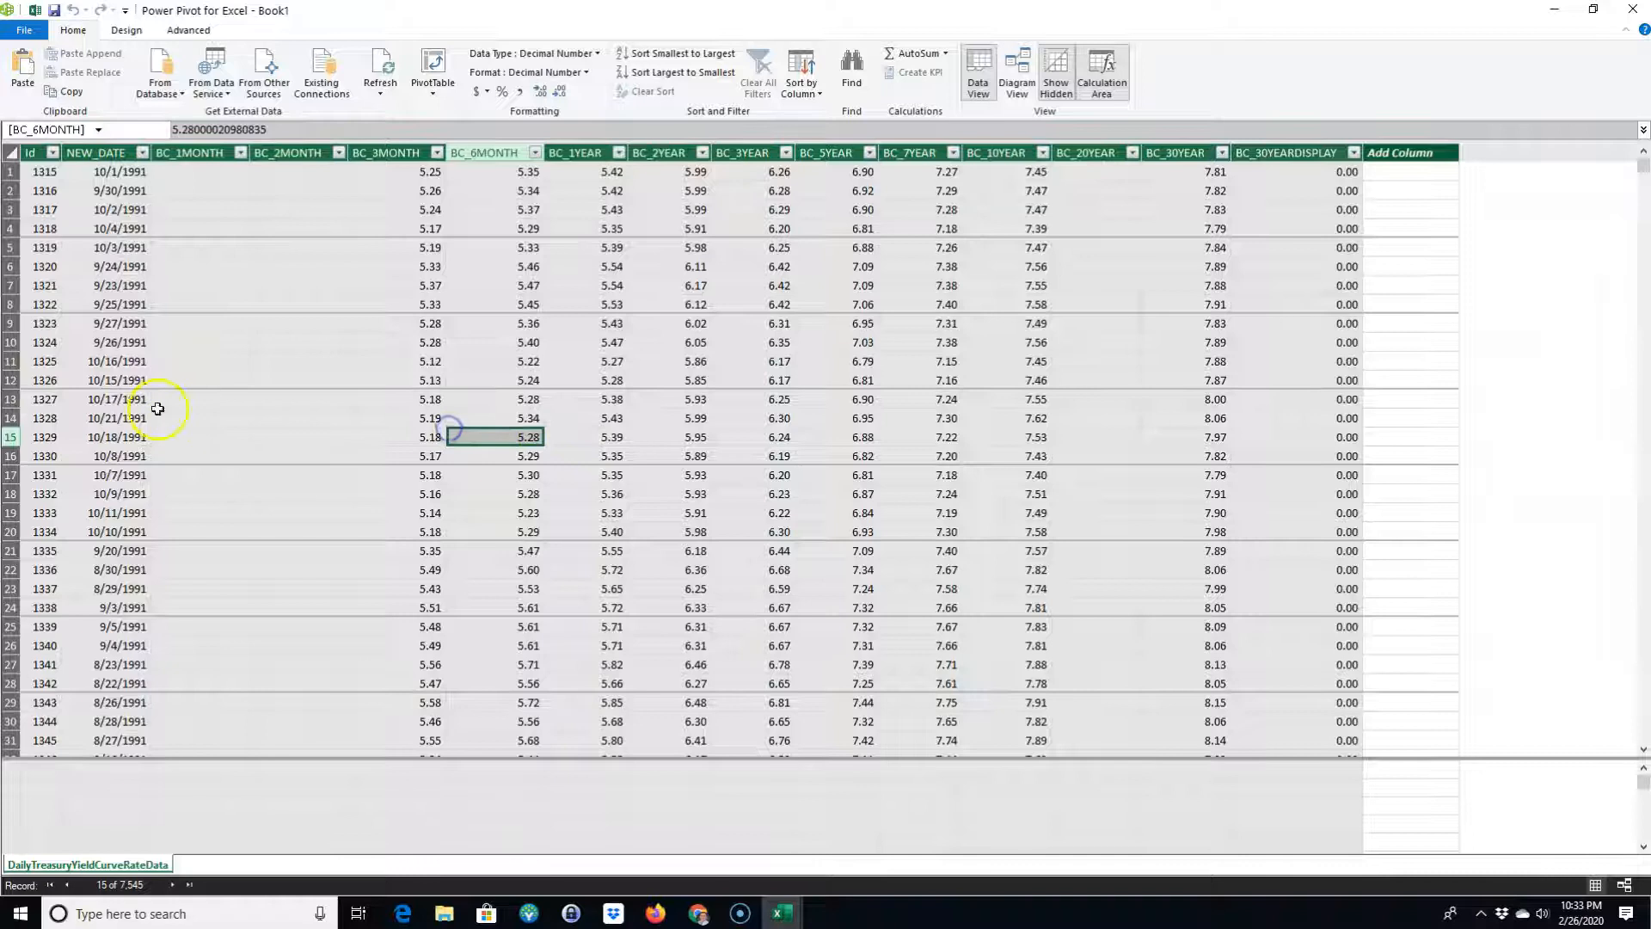
click(121, 418)
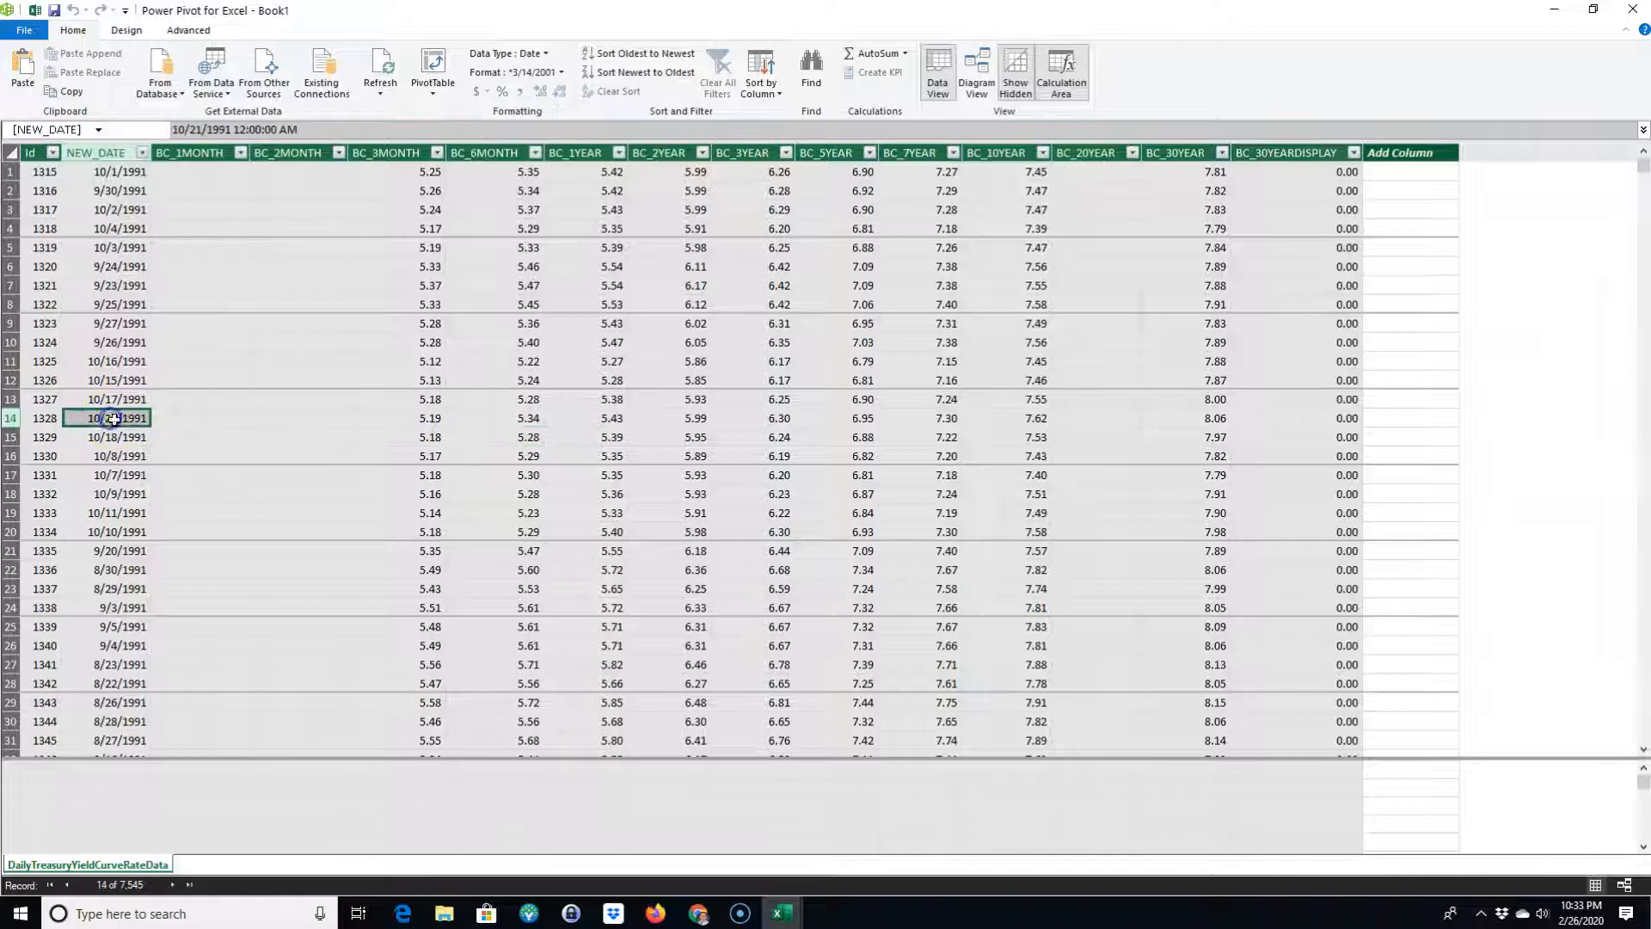
click(613, 477)
click(524, 495)
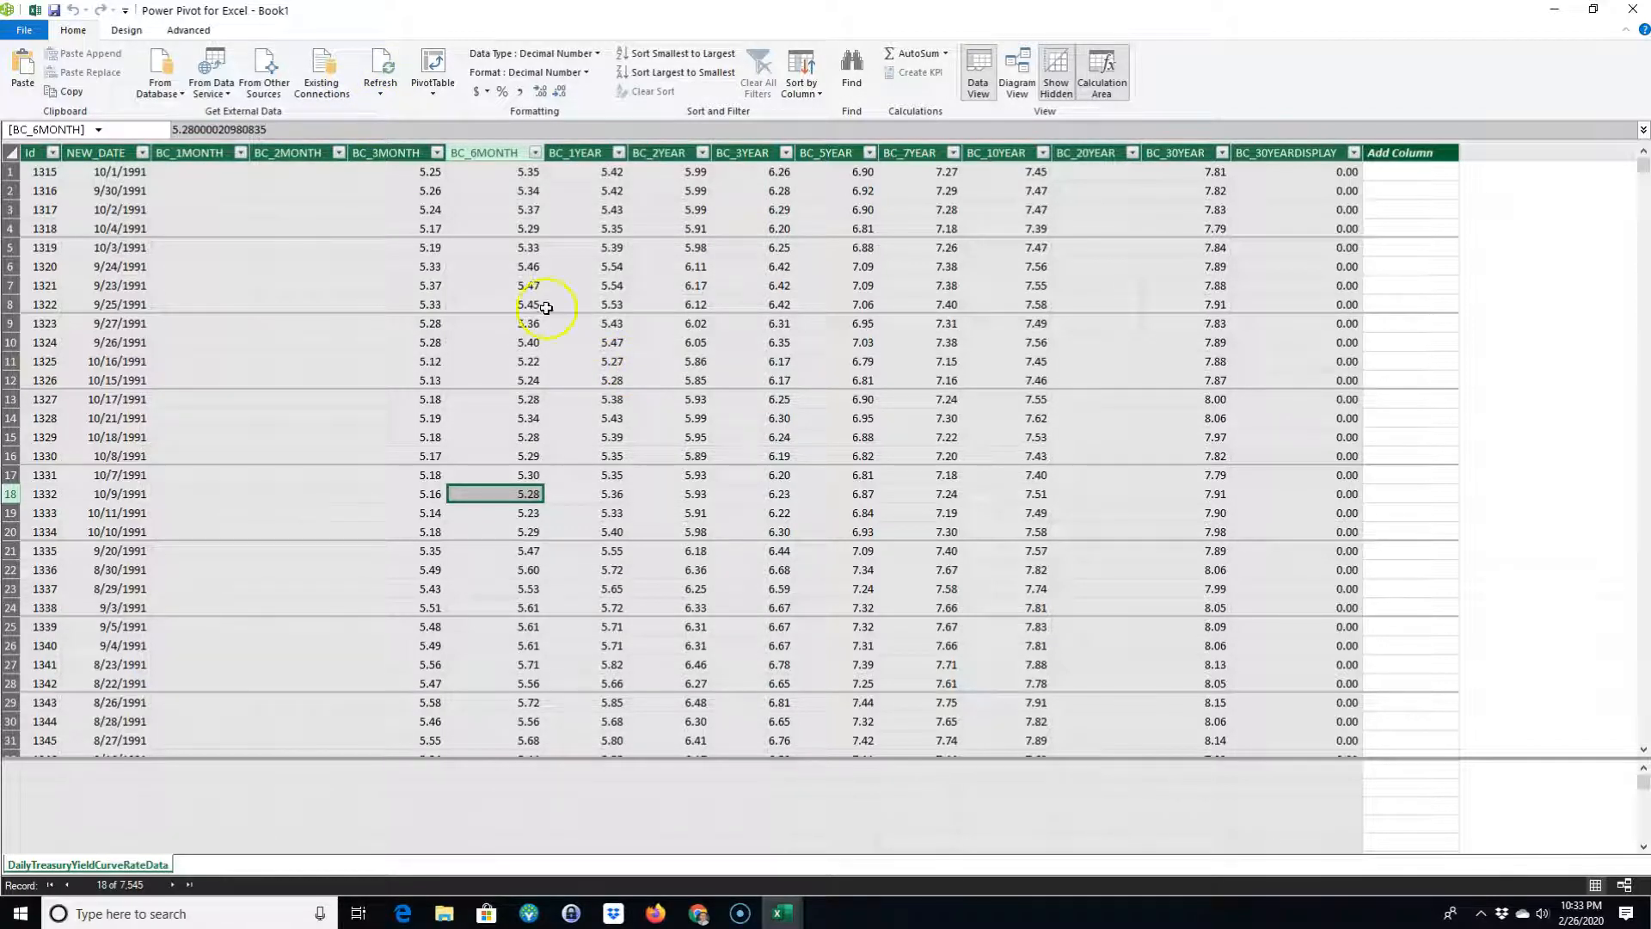
click(569, 375)
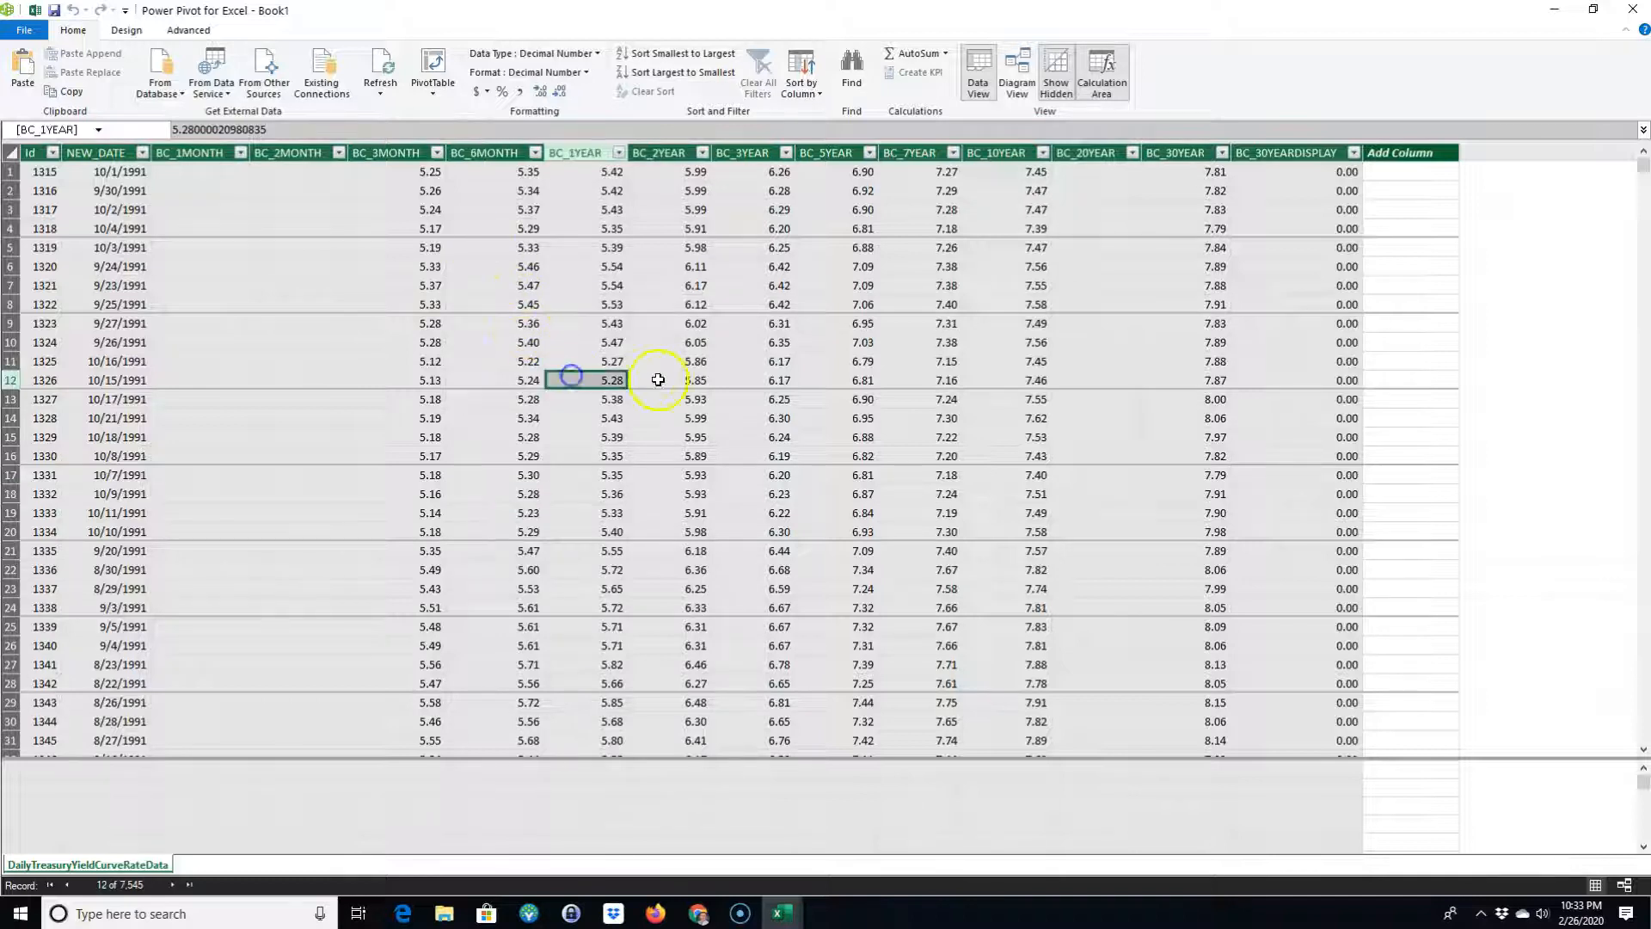
click(612, 343)
scroll(328, 358, down, 4)
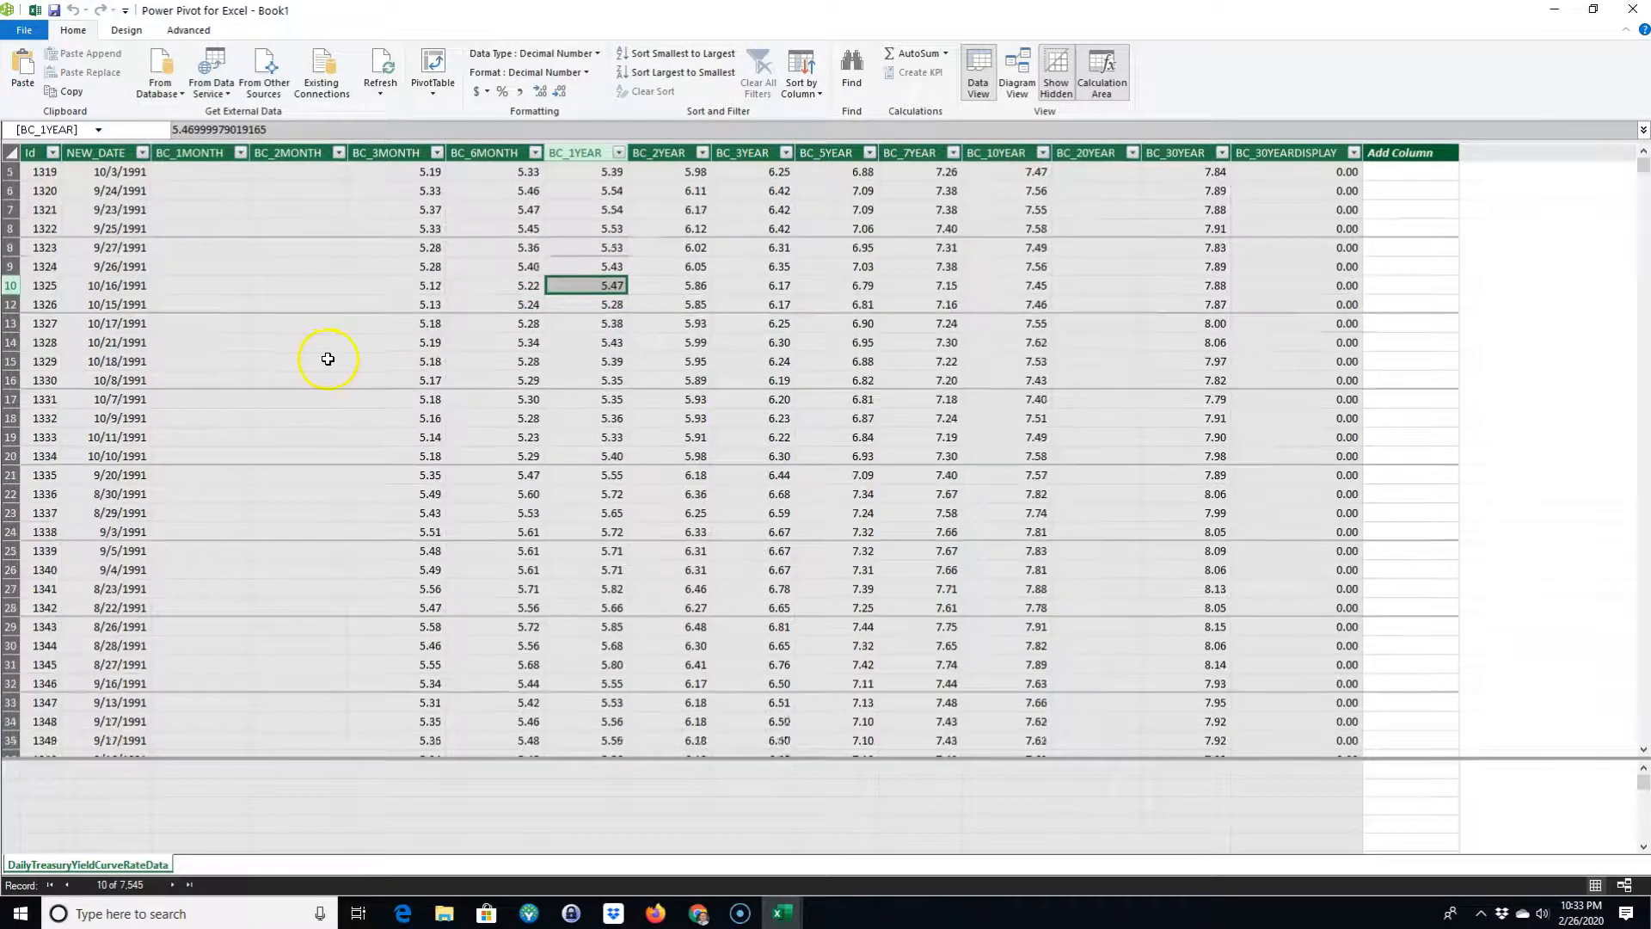
scroll(325, 357, up, 4)
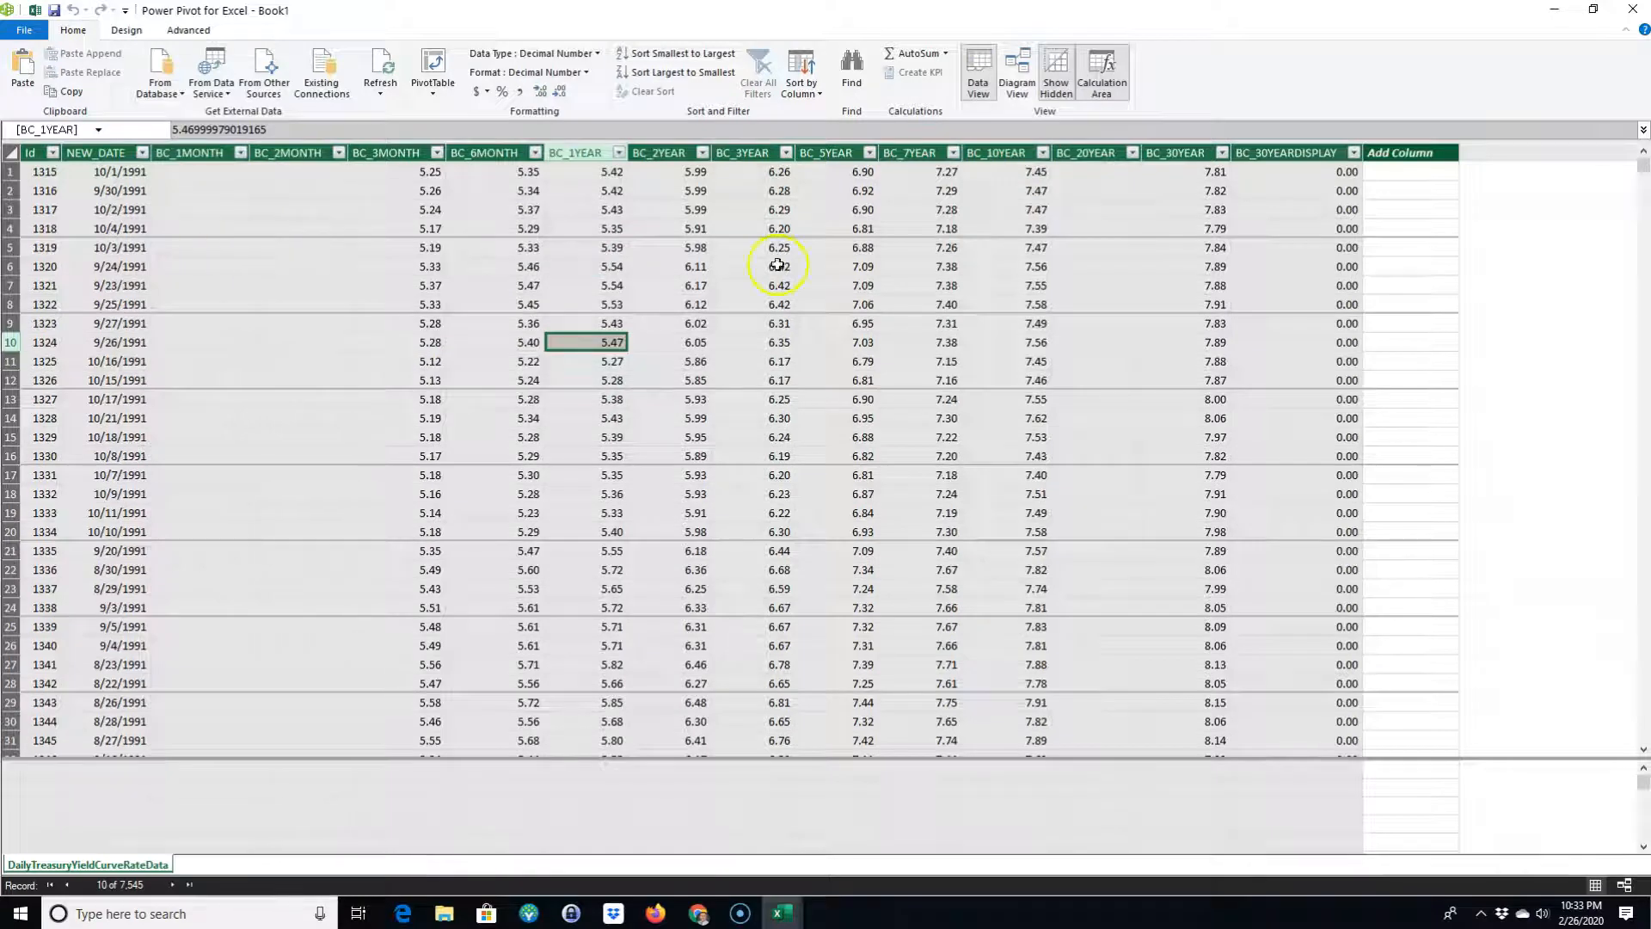
scroll(1088, 271, down, 2)
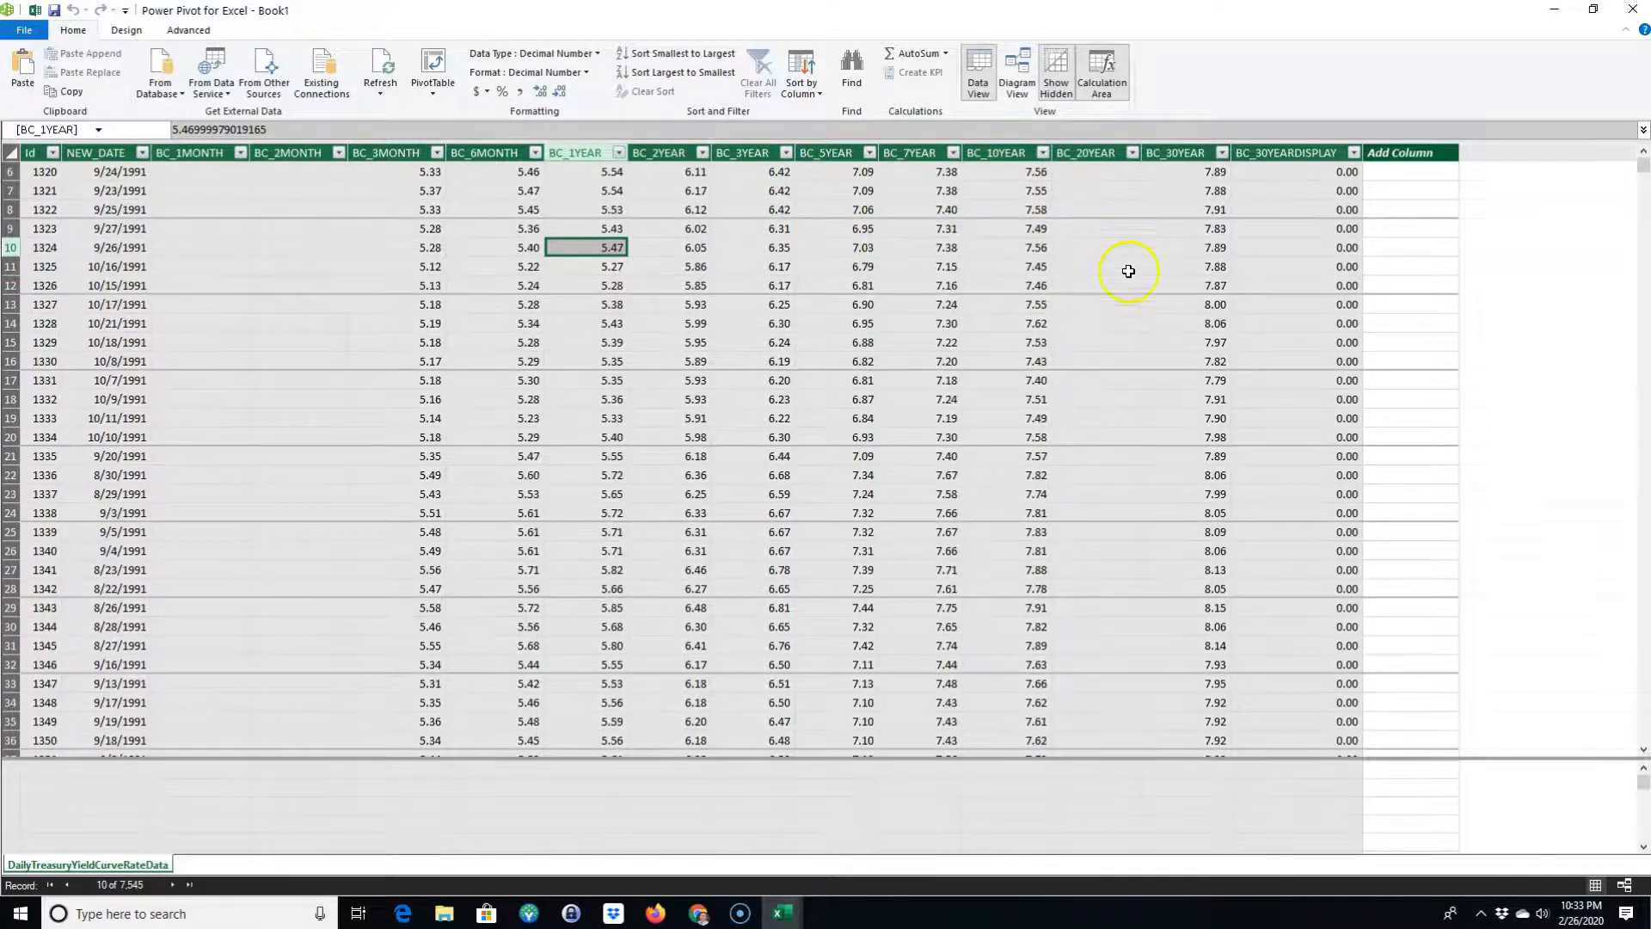
mouse_move(1642, 169)
mouse_down()
mouse_move(1644, 576)
mouse_move(1642, 159)
mouse_up()
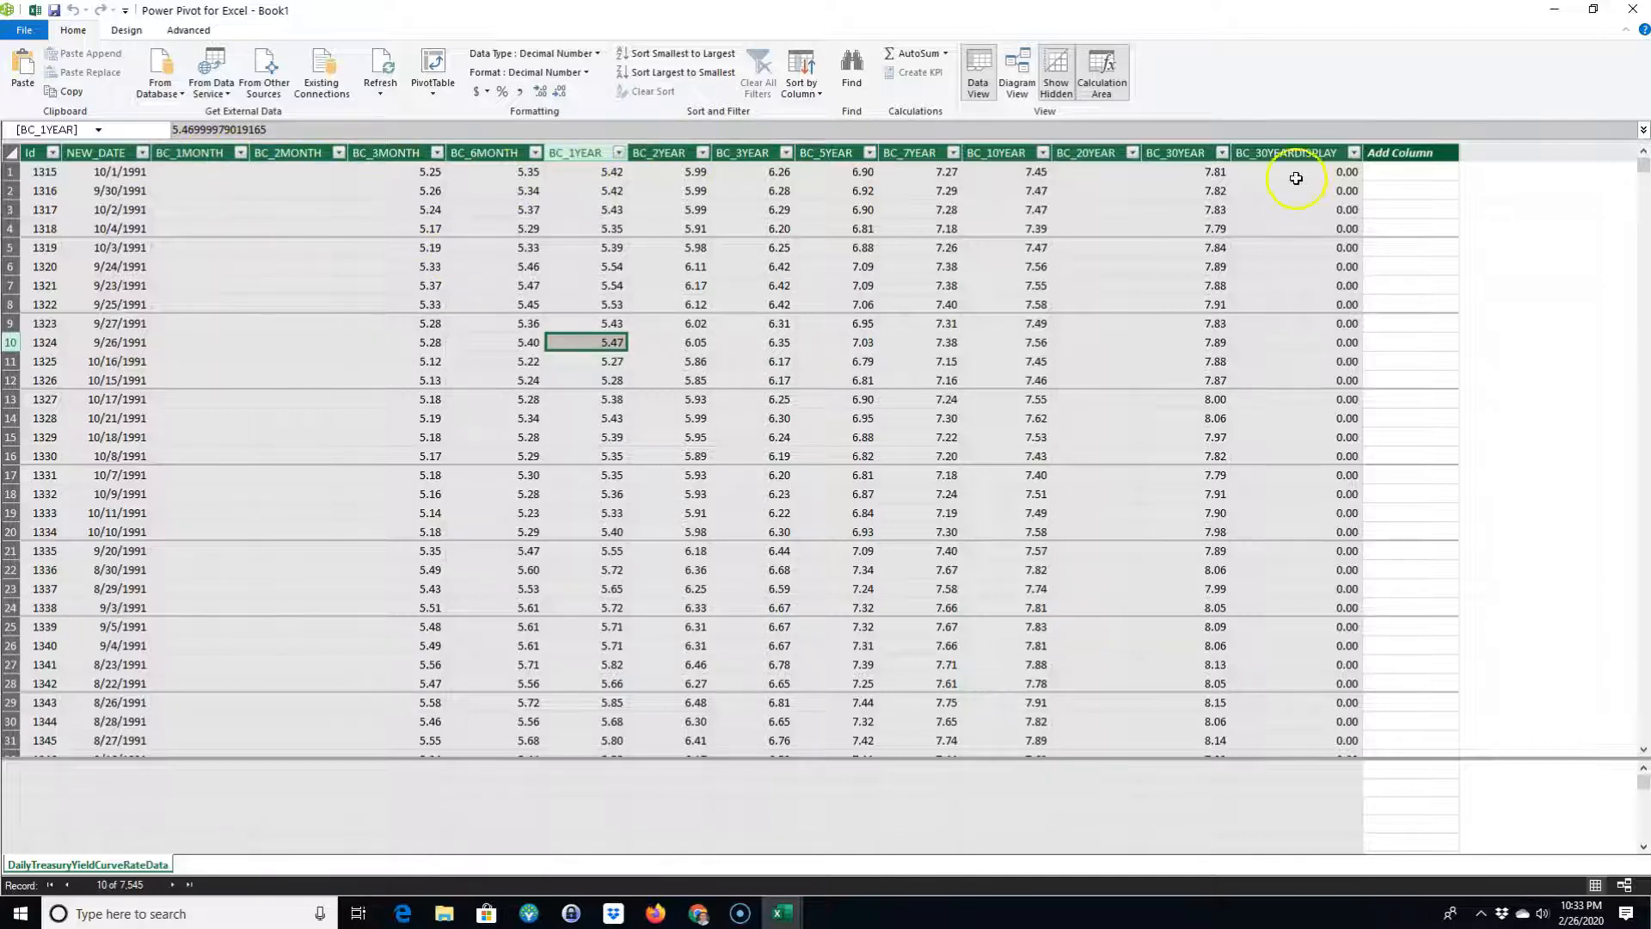
- Examine the 5-year and 3-month yields in the 9/30/1991 row
click(850, 196)
click(840, 231)
click(845, 195)
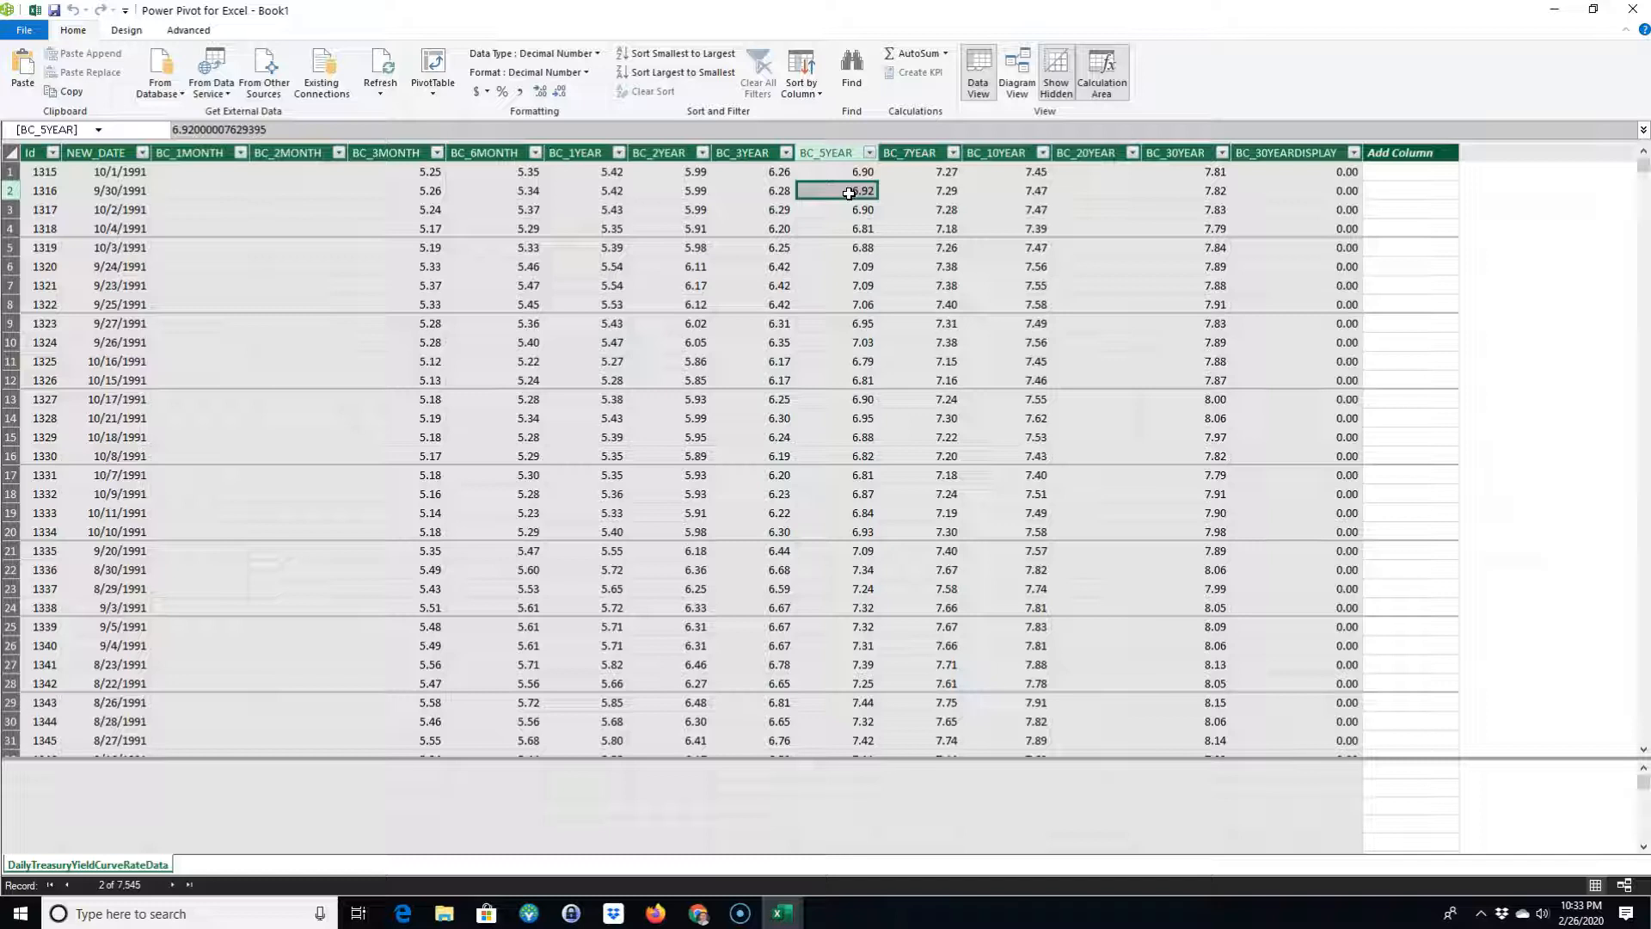
click(127, 190)
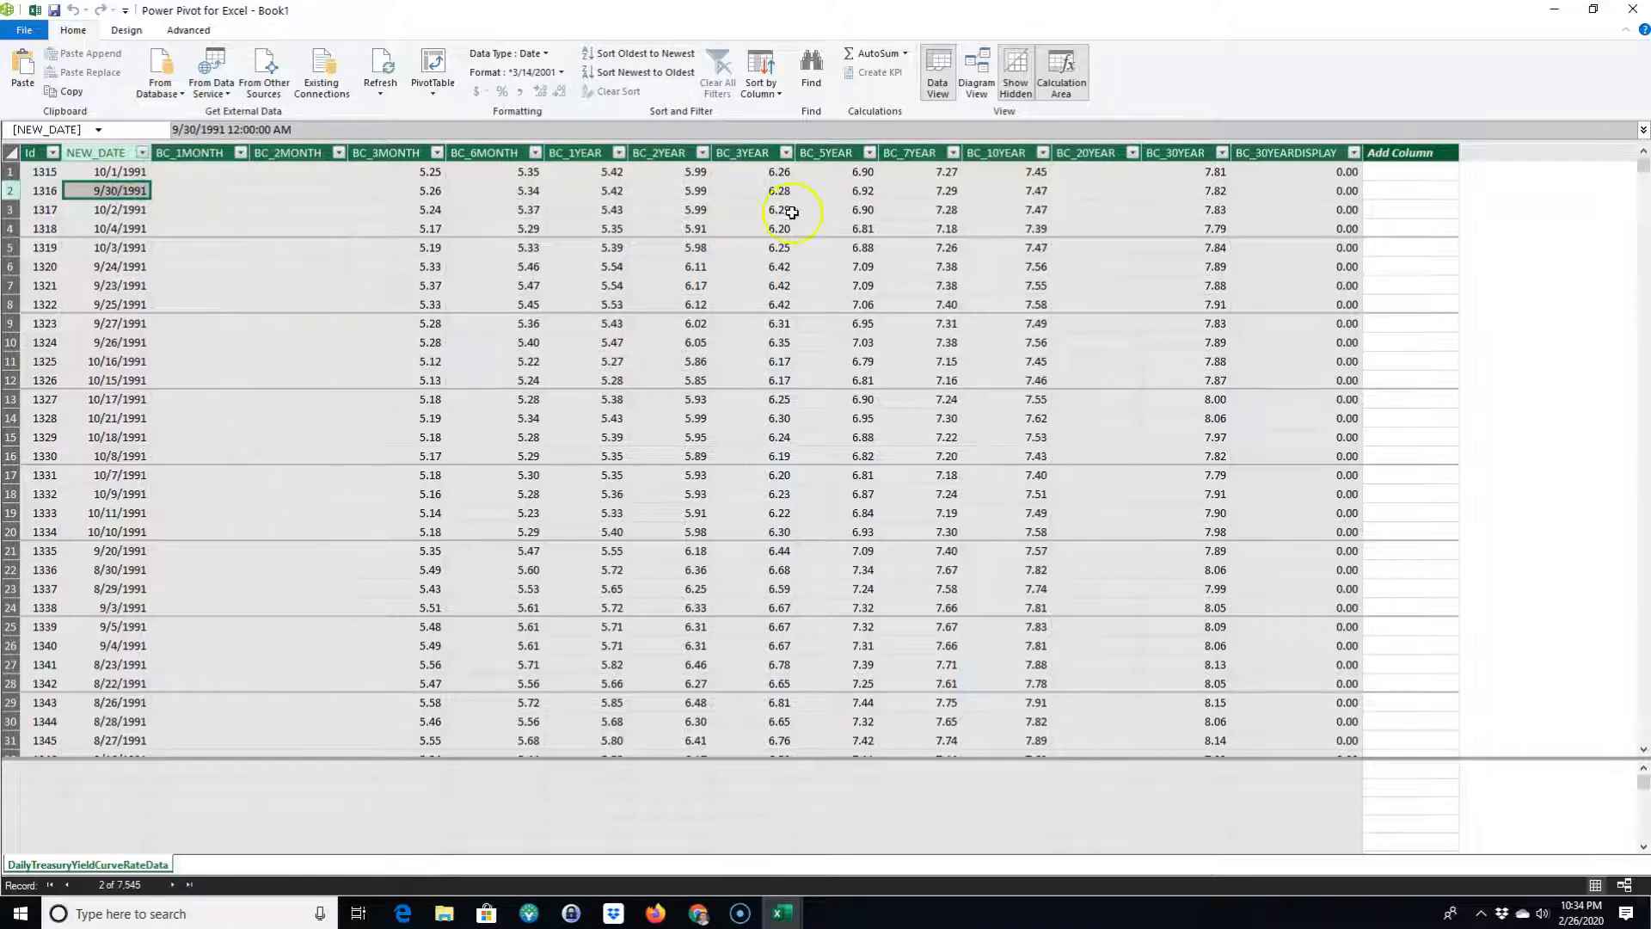
click(825, 190)
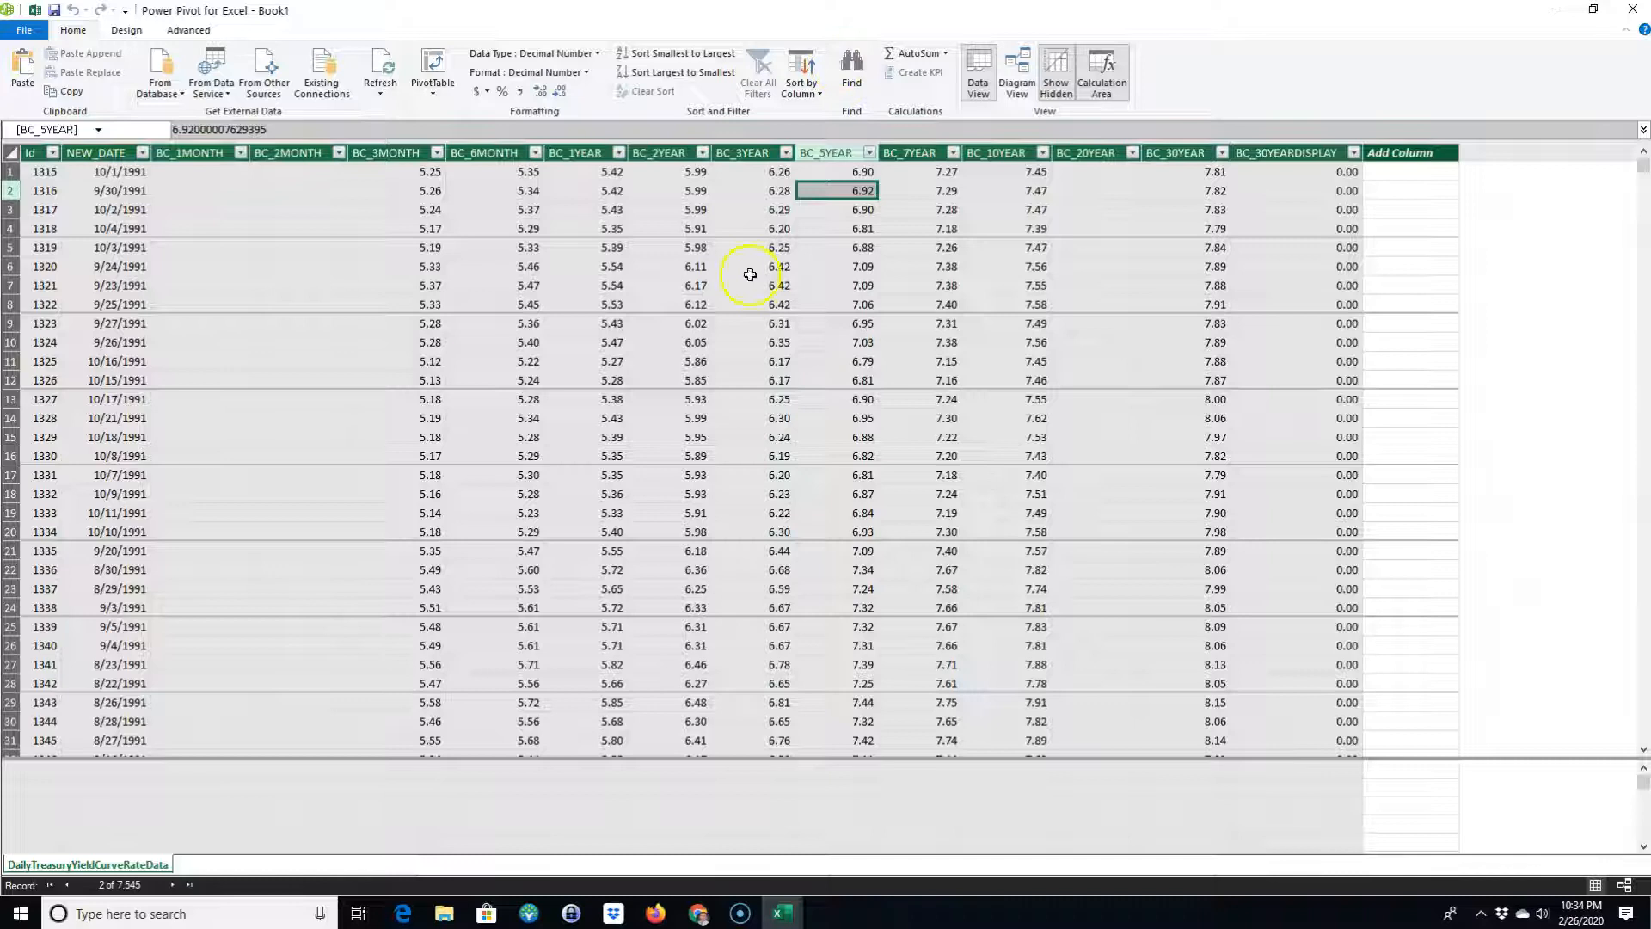
click(418, 191)
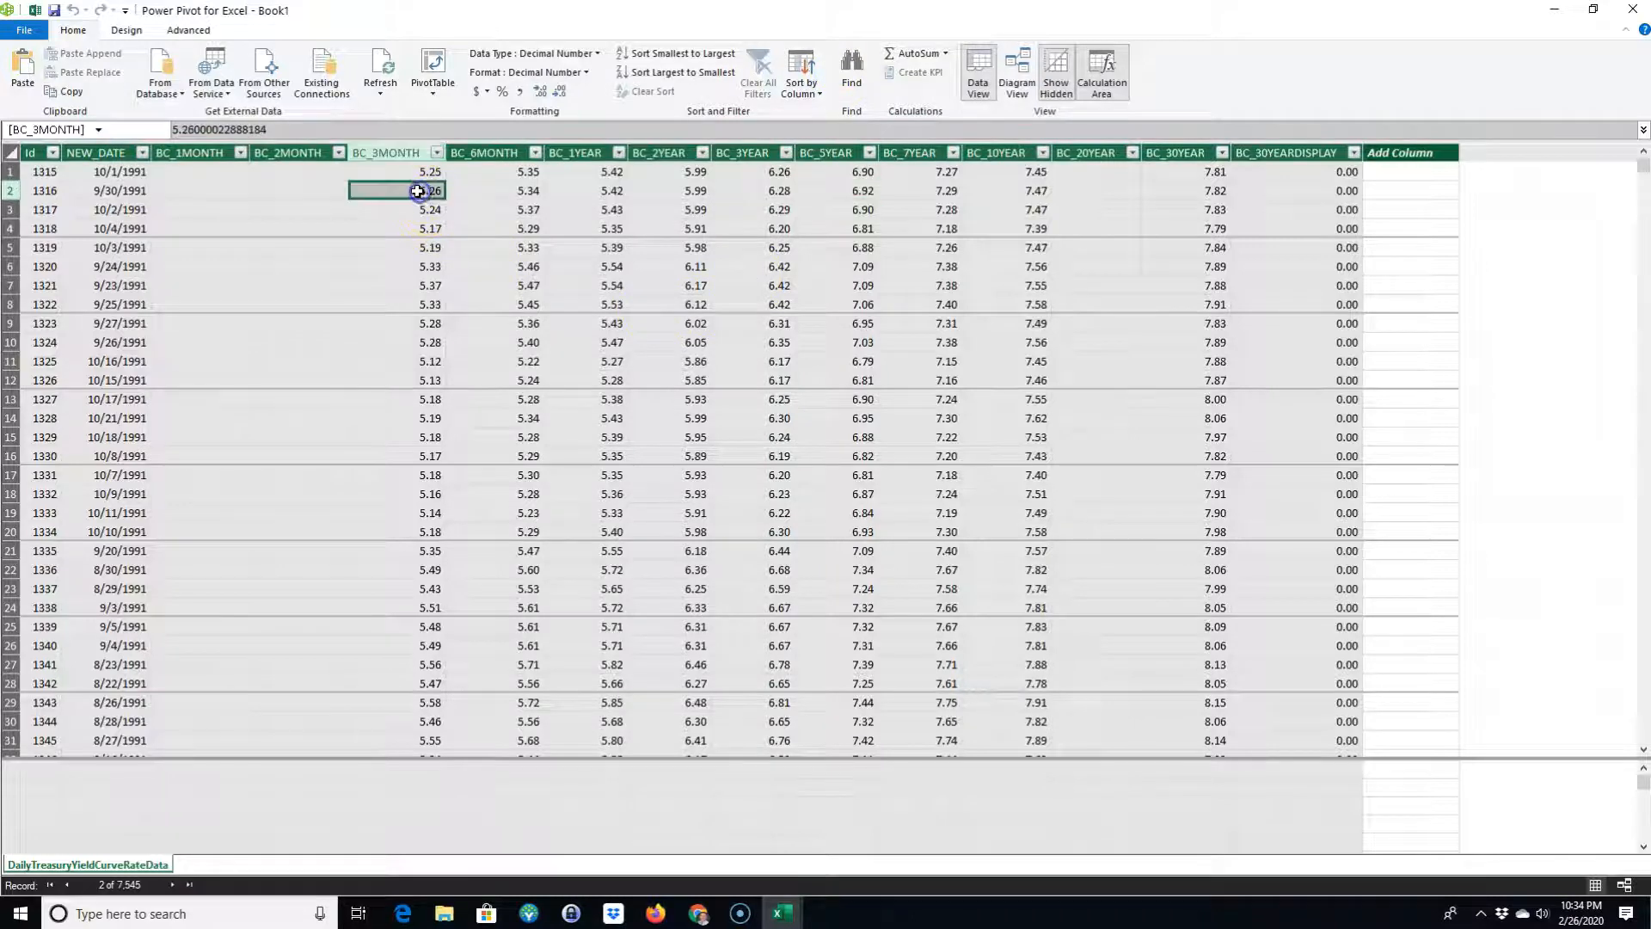
- Examine the yields from 3 months to 30 years across several 1991 rows of the yield curve table
click(510, 191)
click(592, 191)
click(770, 228)
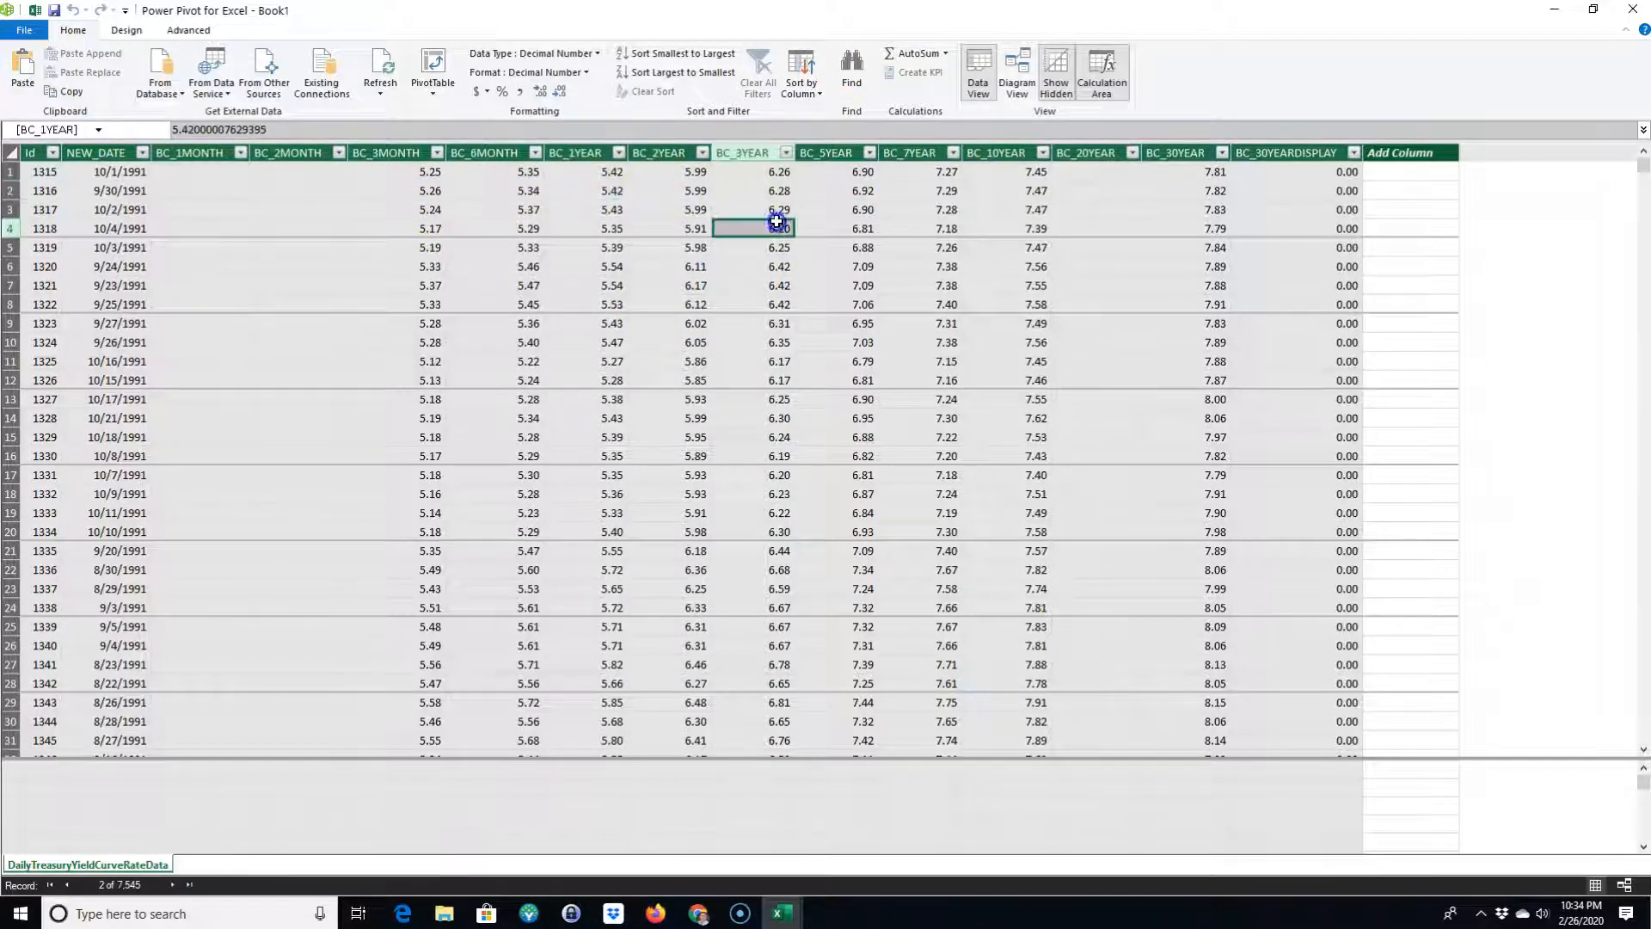
click(900, 307)
click(996, 303)
click(1198, 272)
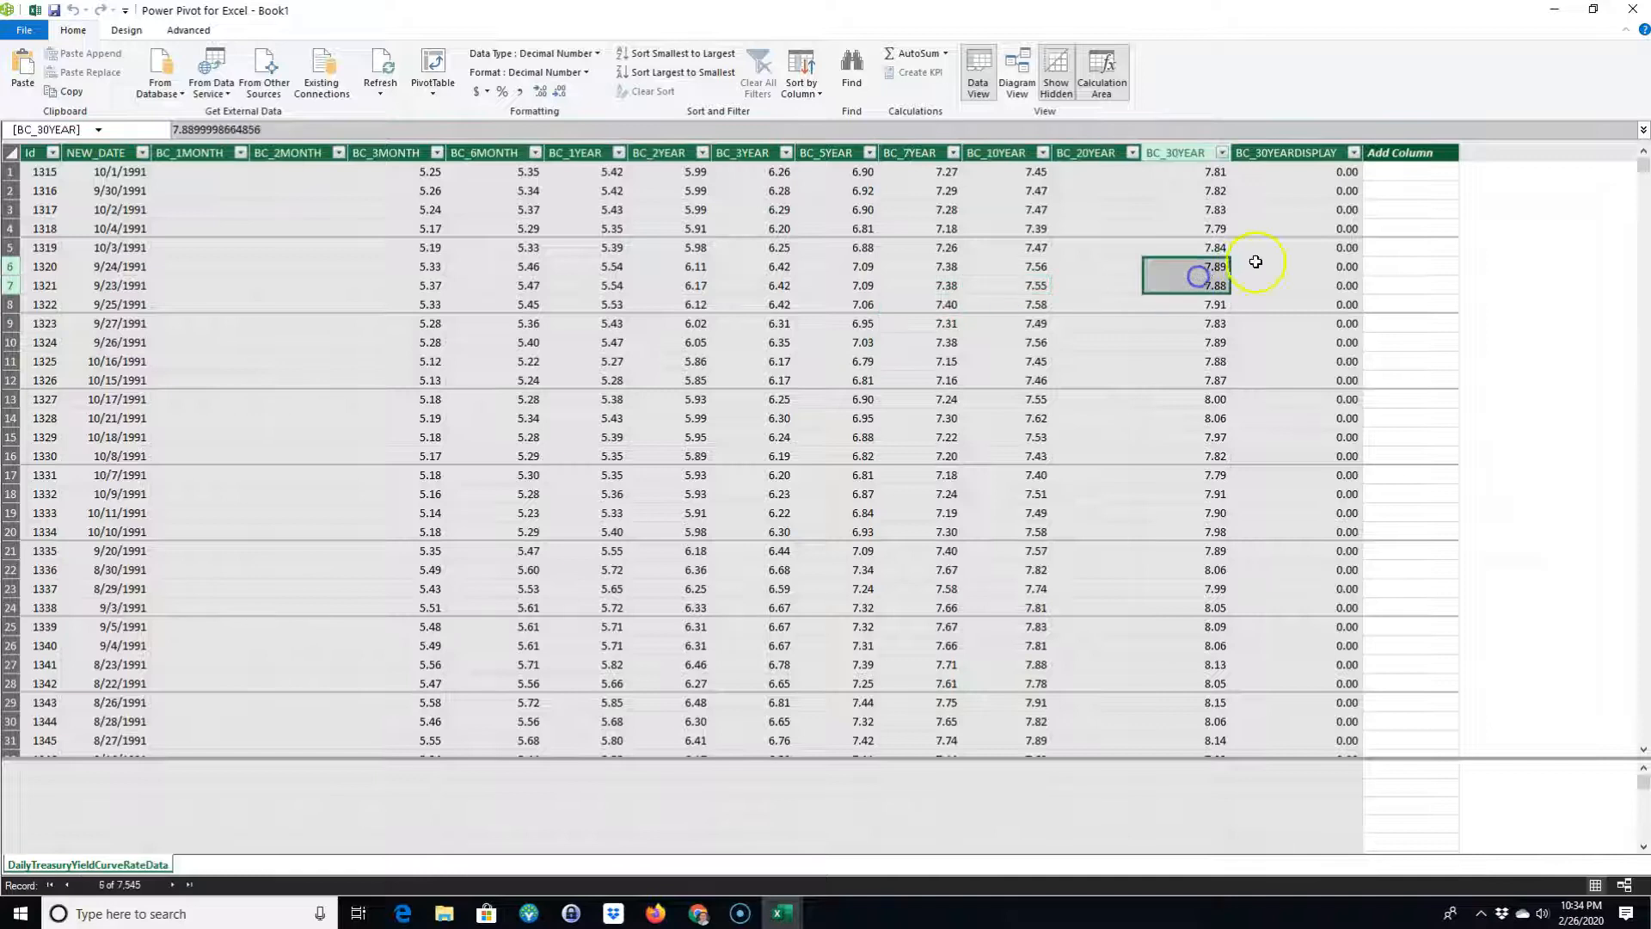
click(1033, 444)
click(937, 439)
click(867, 438)
click(777, 438)
click(673, 421)
click(590, 404)
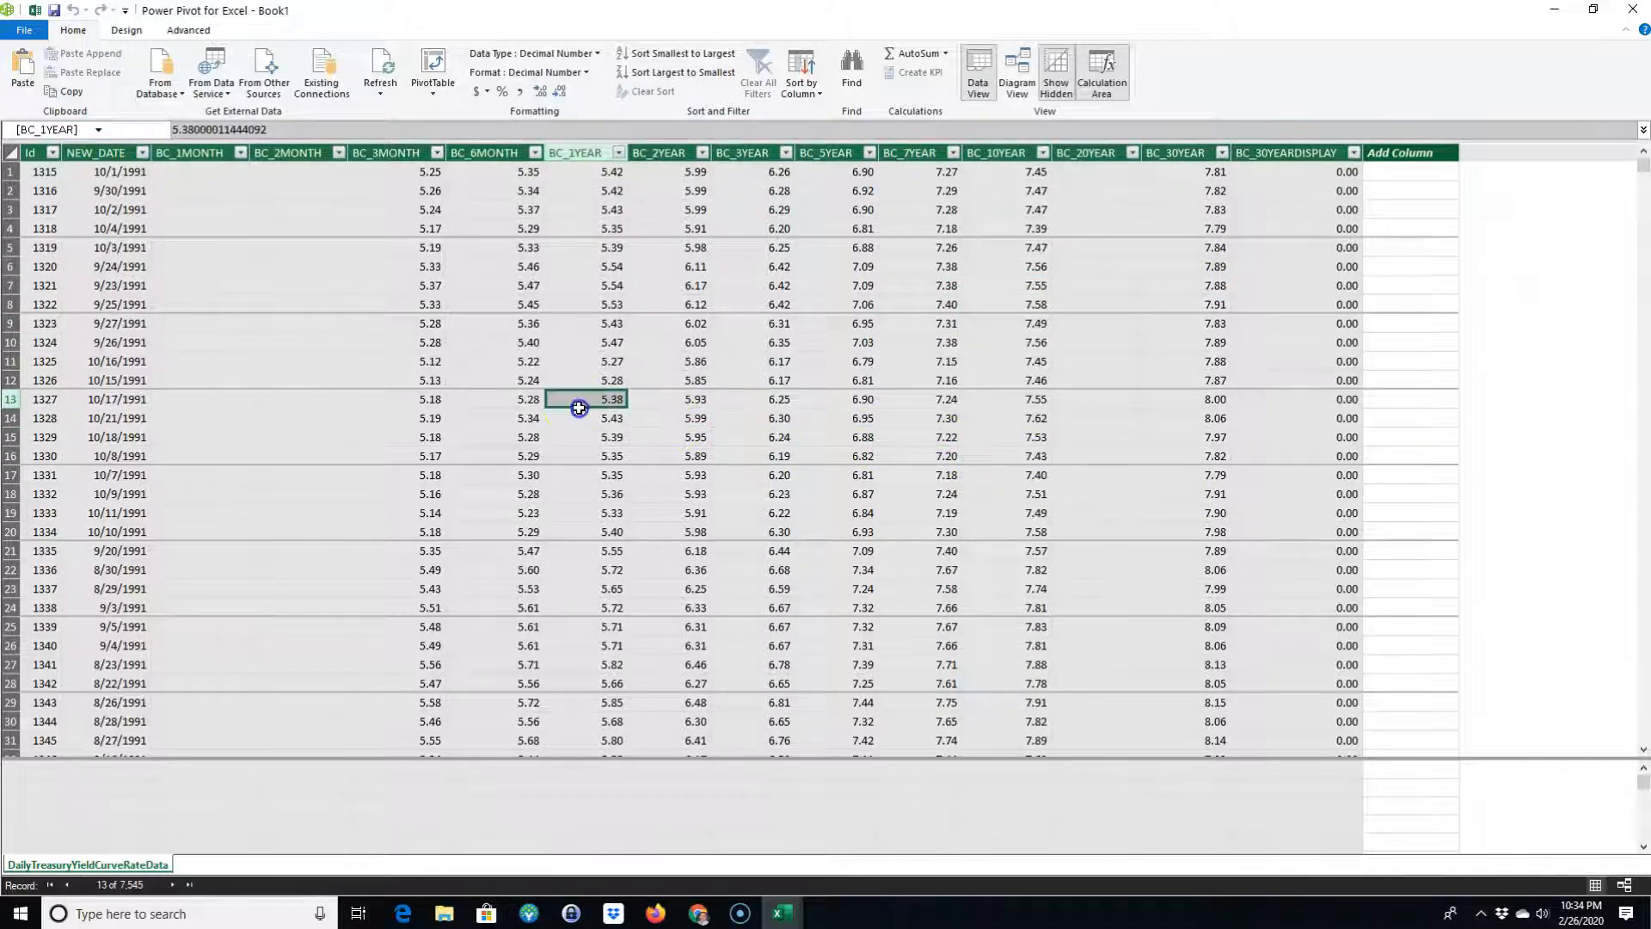
click(535, 416)
click(441, 399)
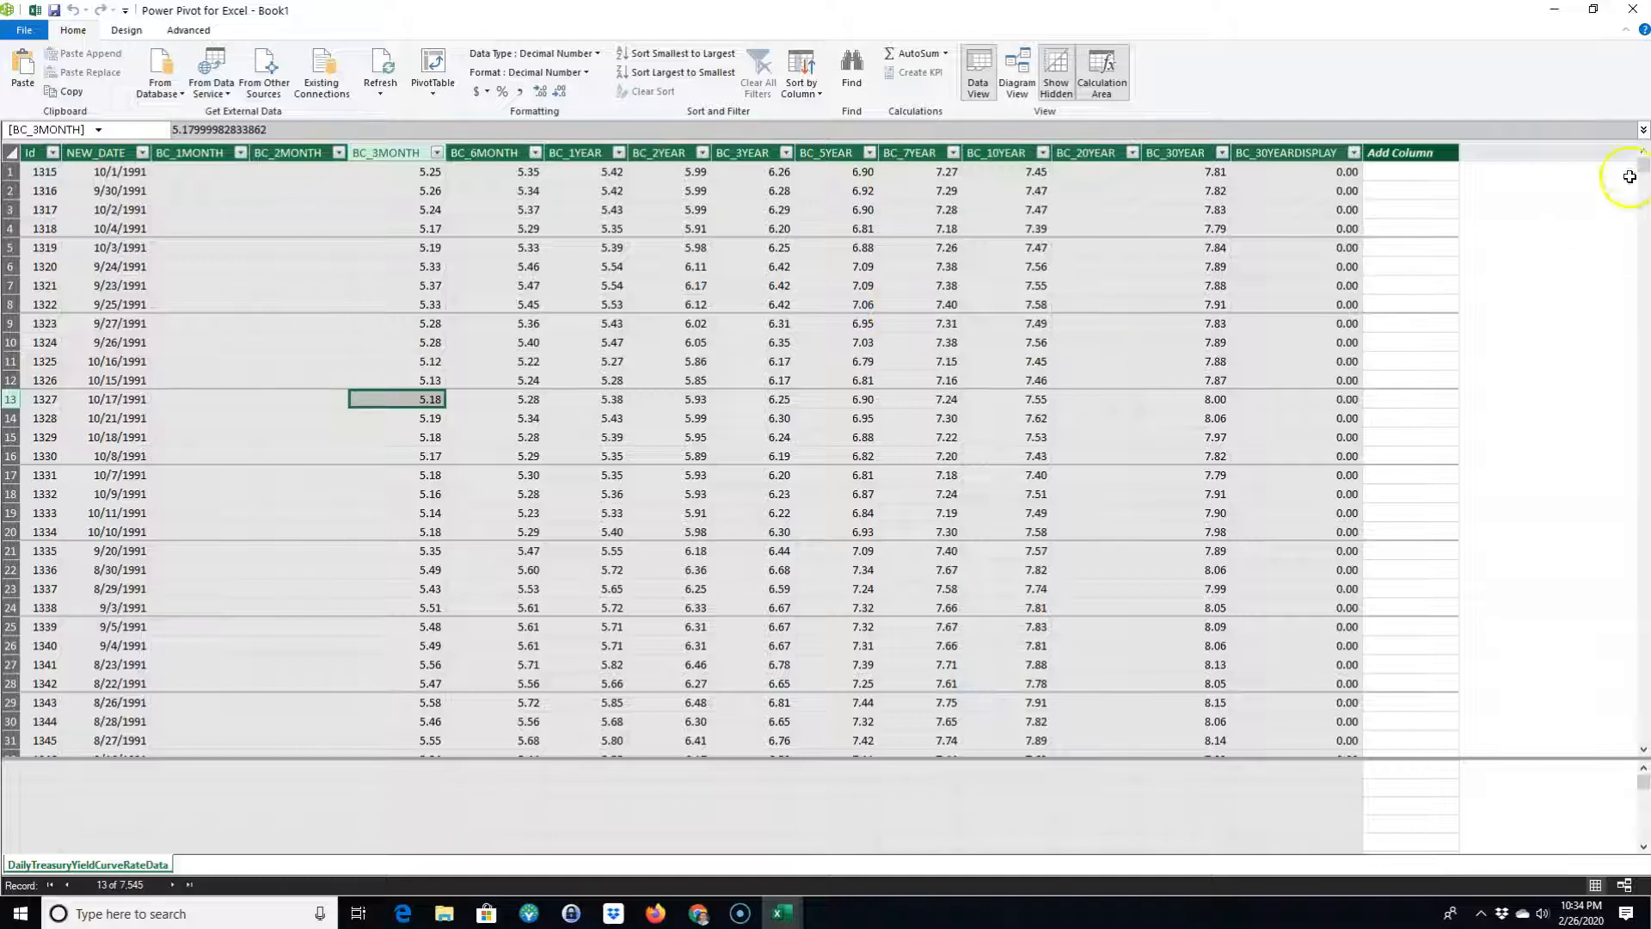
- Look through the NEW_DATE column to check the order of the dates in the table's first rows
click(115, 170)
scroll(126, 282, down, 6)
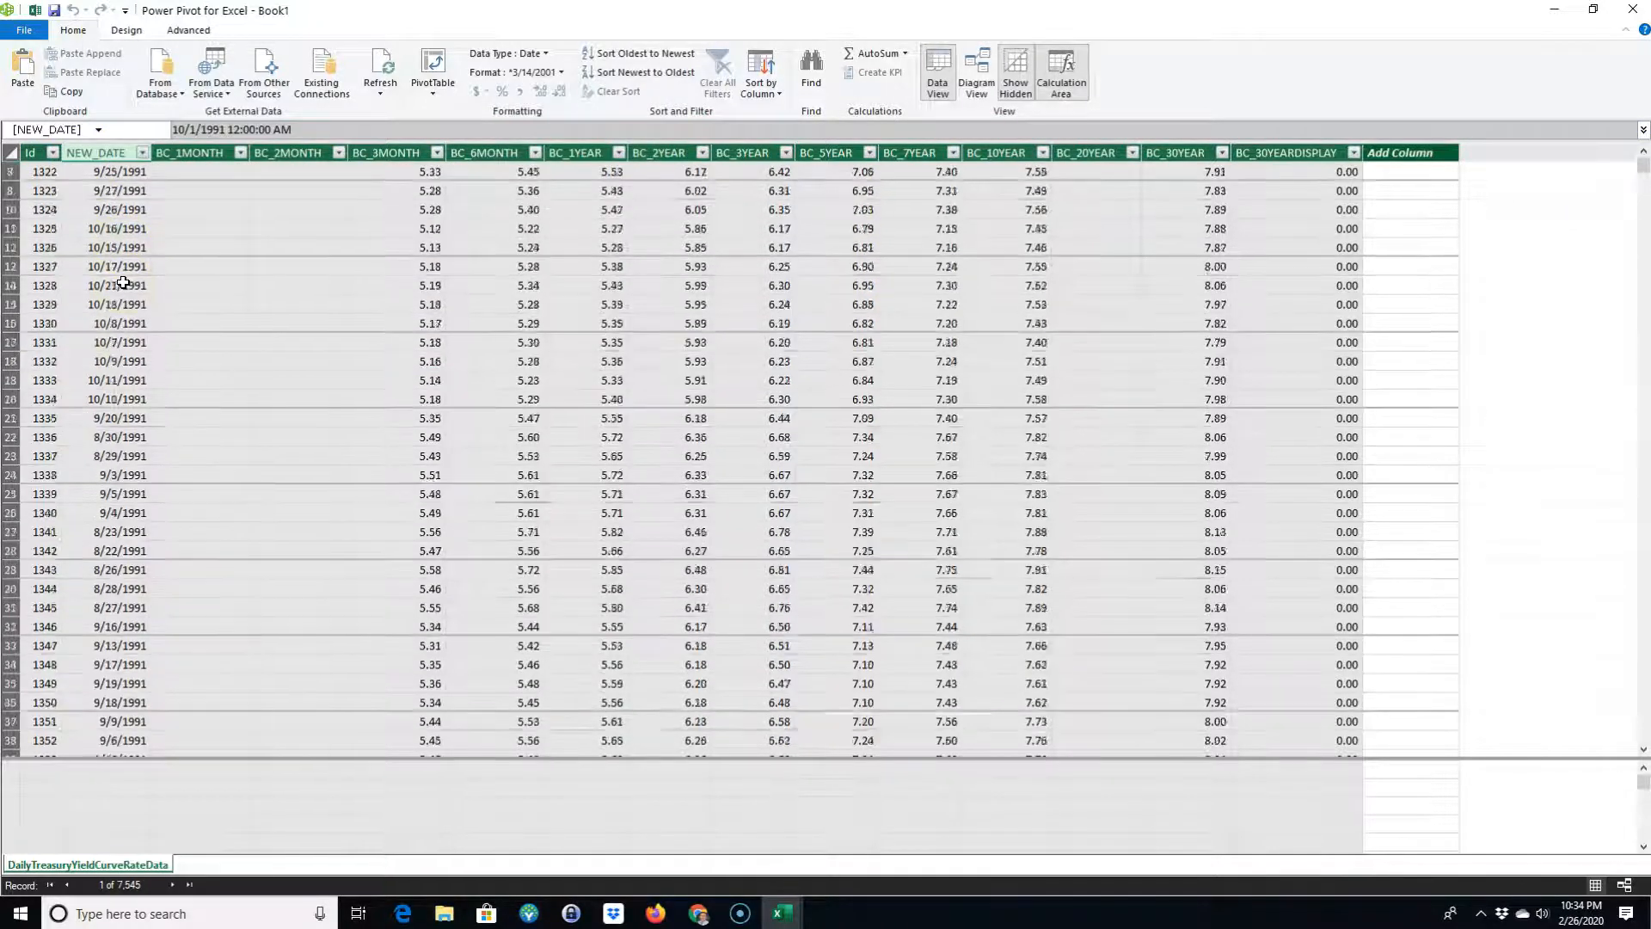
scroll(128, 281, up, 6)
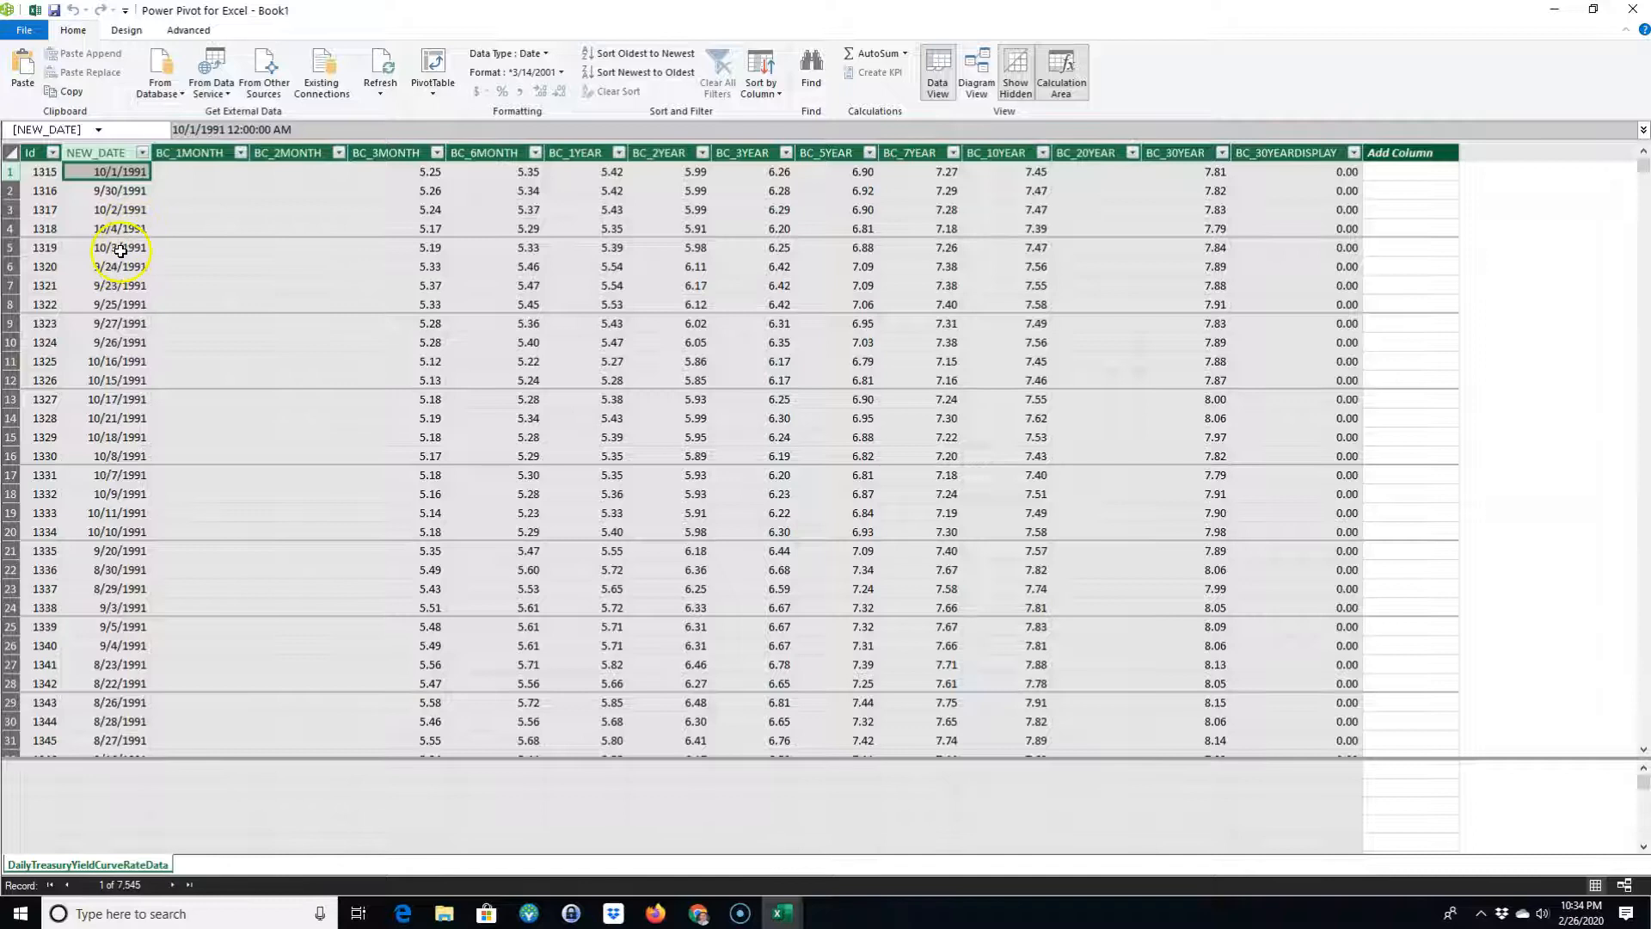
click(120, 266)
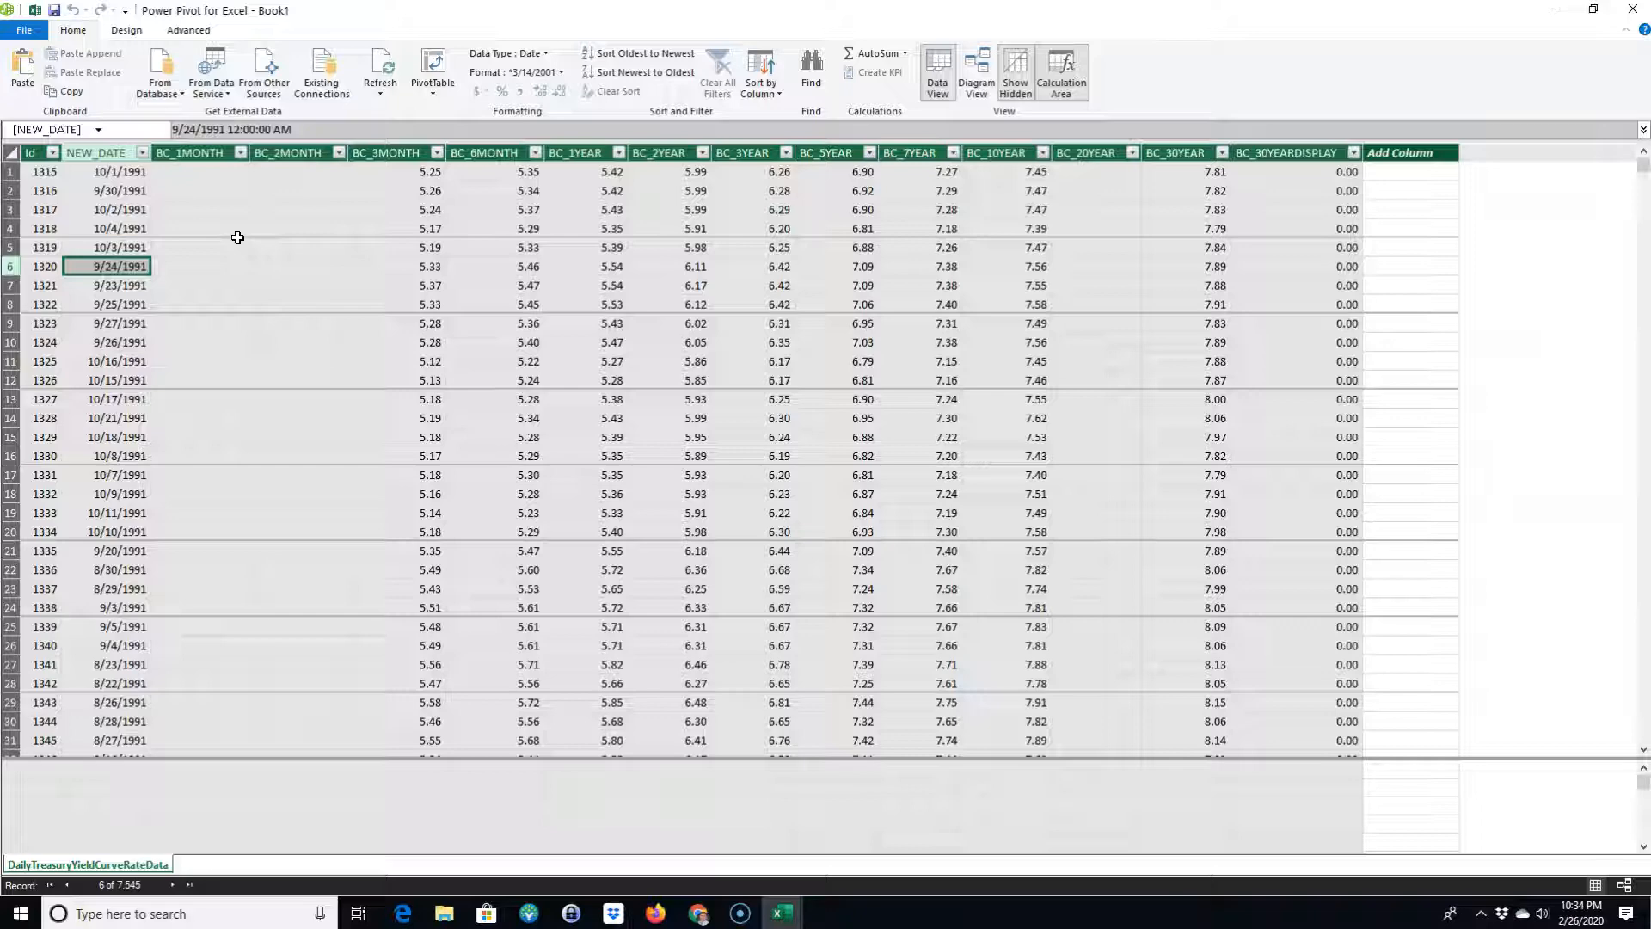
- Create a PivotTable from the data model on a new worksheet and select its placeholder to show the field list
click(433, 69)
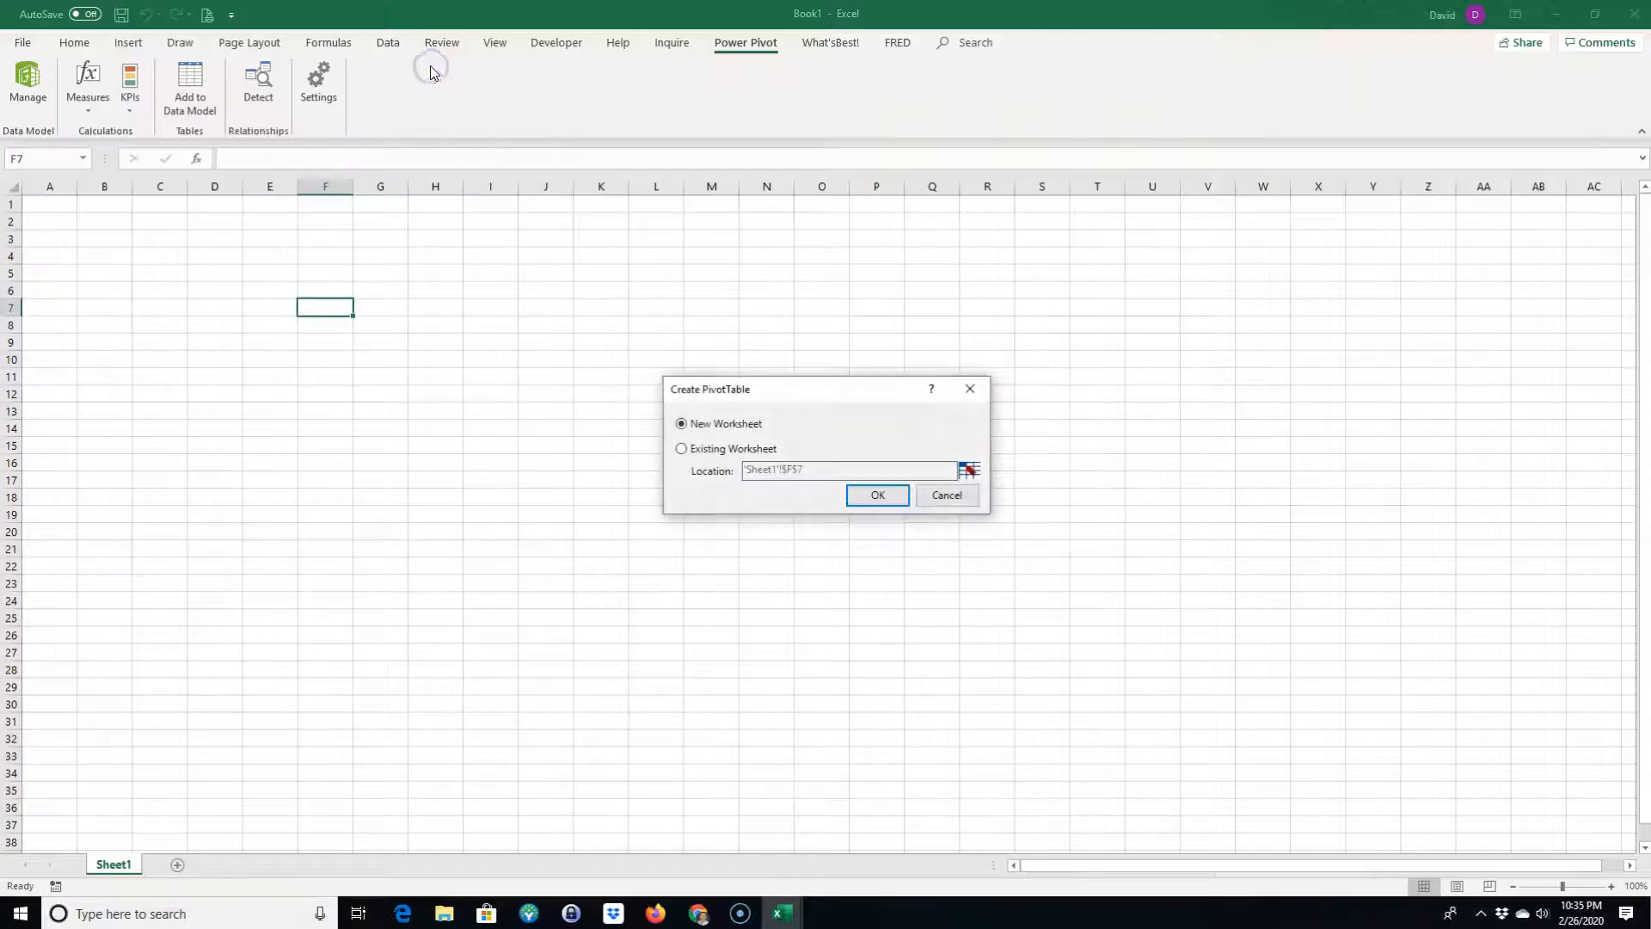
click(869, 495)
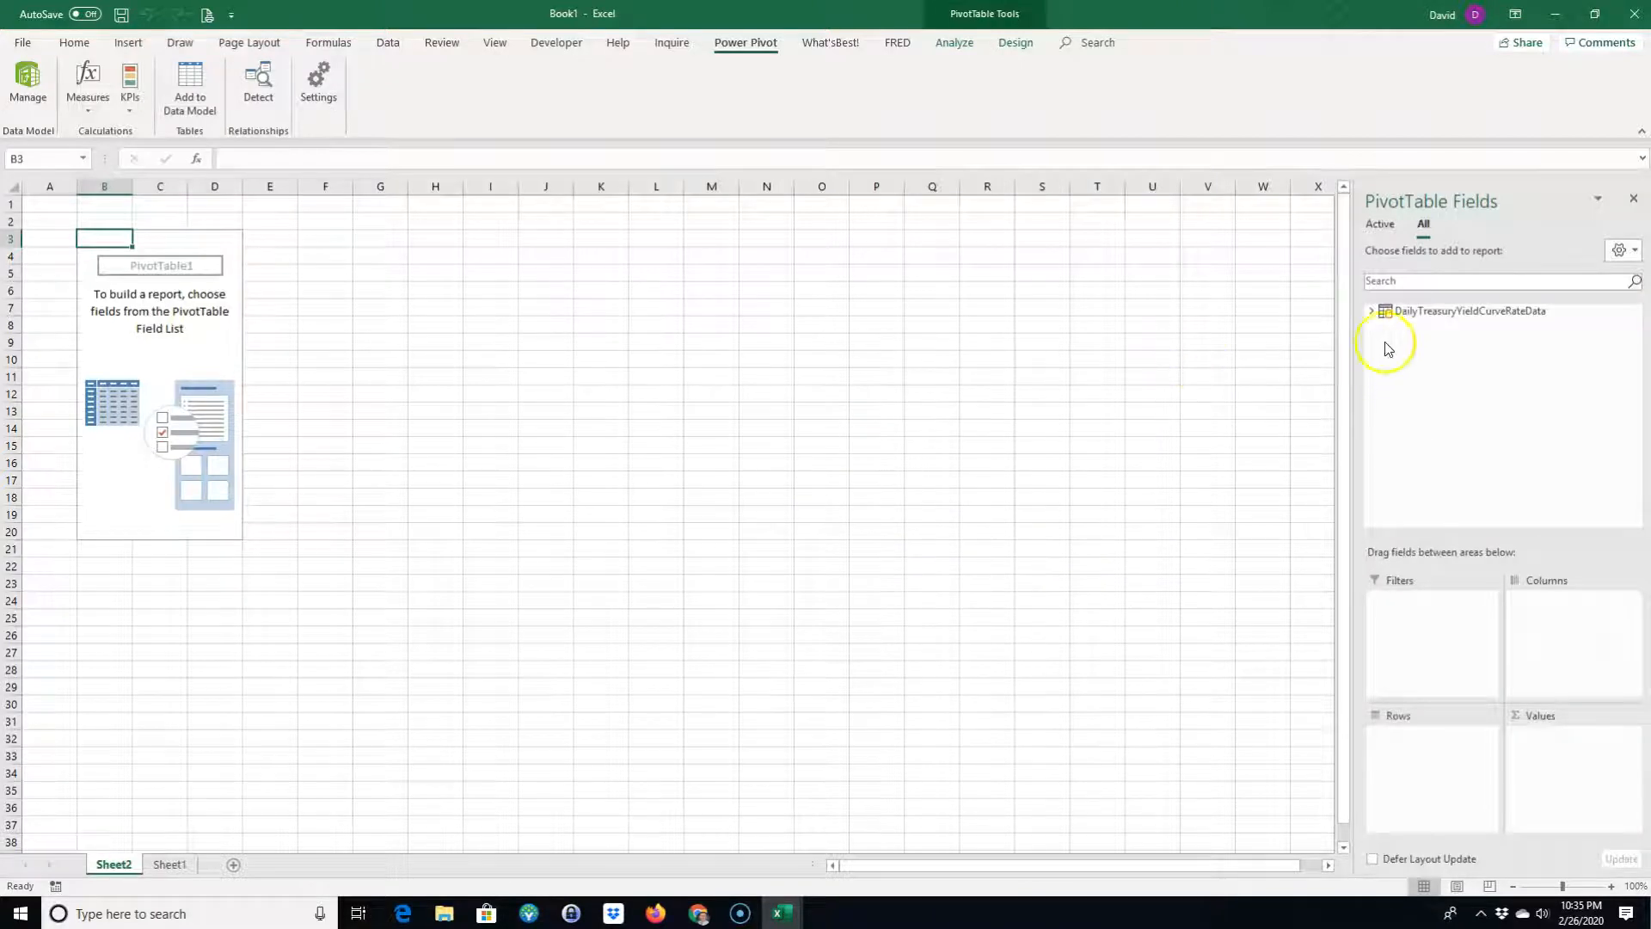
click(431, 442)
click(184, 346)
click(439, 391)
click(190, 330)
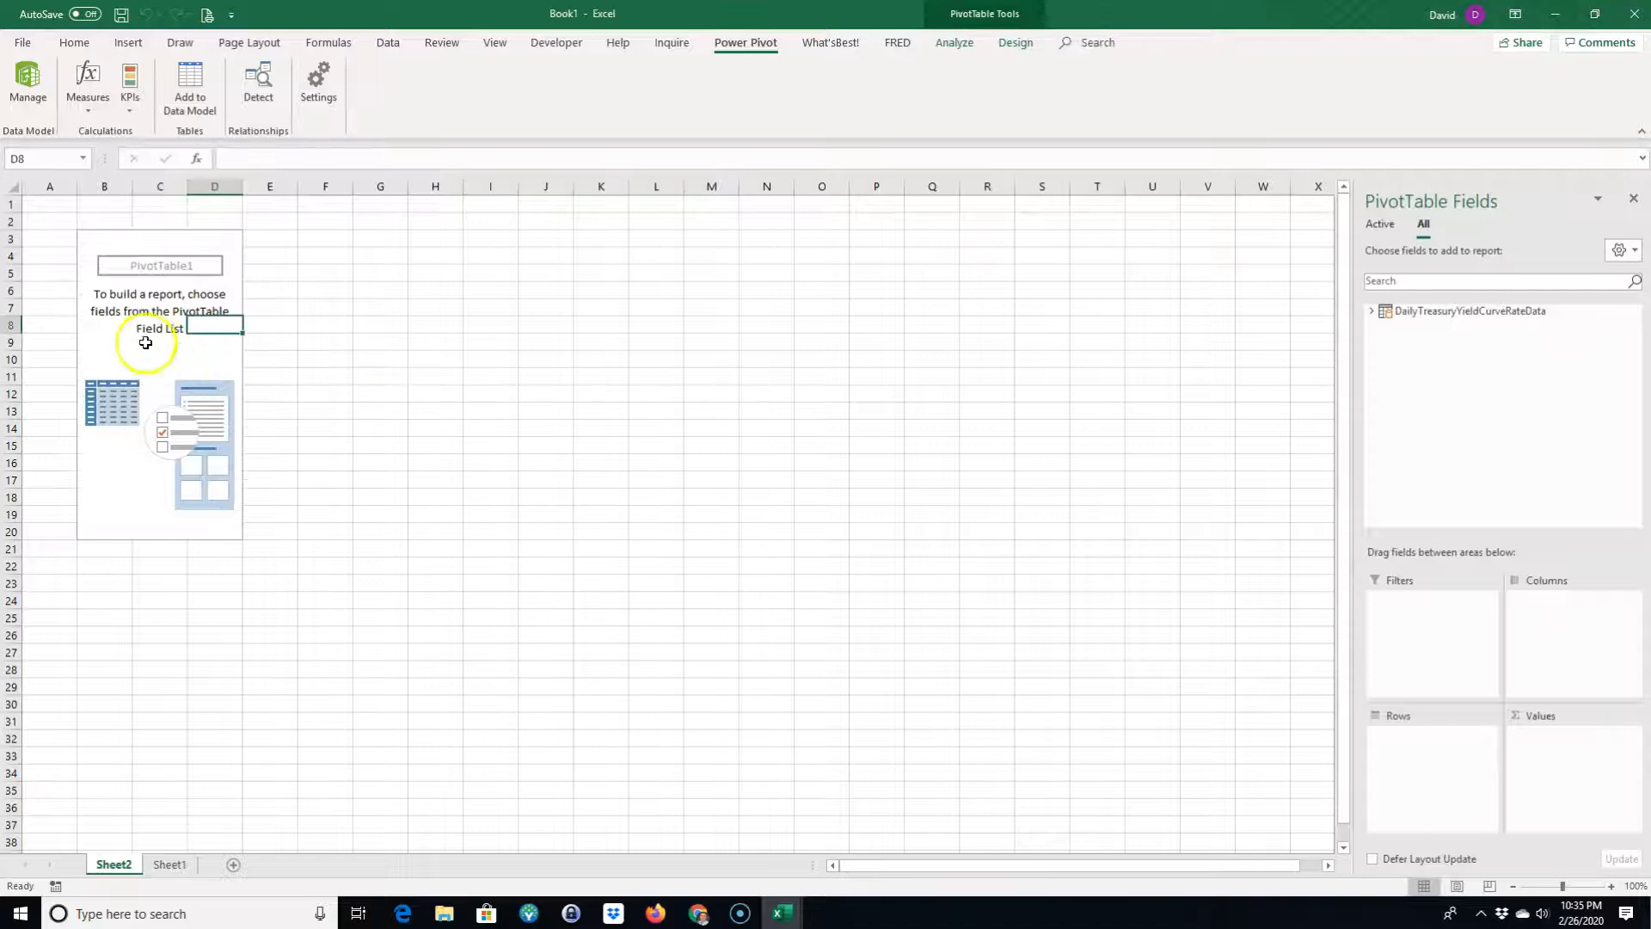
click(416, 376)
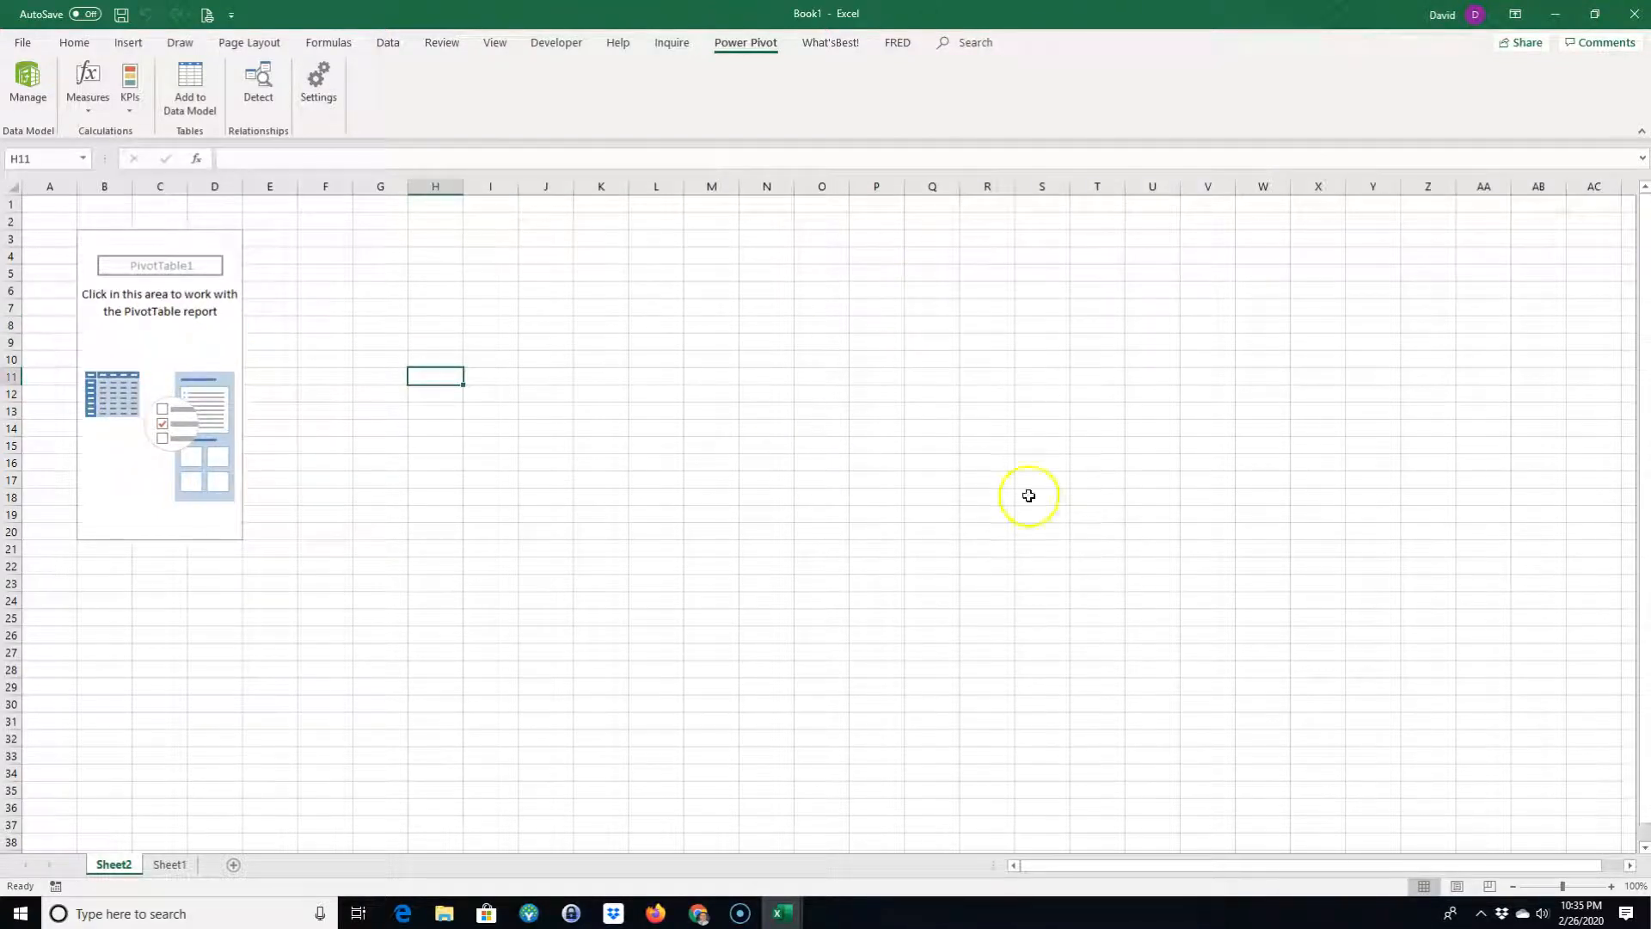
click(178, 338)
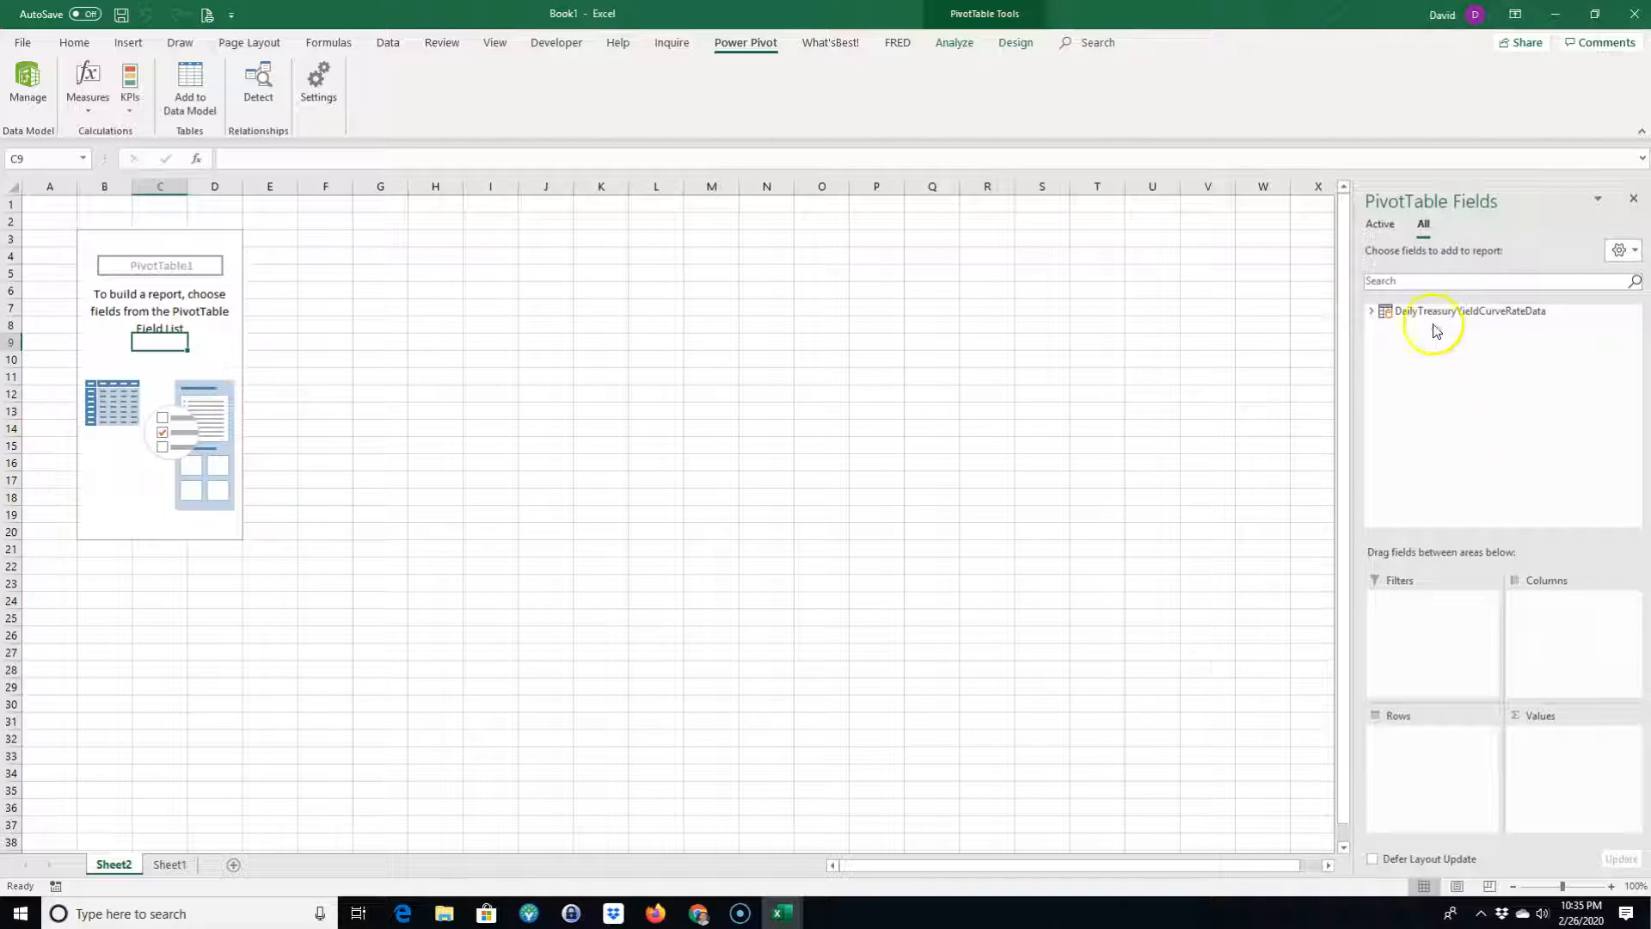
- Expand the DailyTreasuryYieldCurveRateData fields and use NEW_DATE as the PivotTable's row labels
click(1382, 312)
click(1371, 311)
drag(1387, 334, 1427, 757)
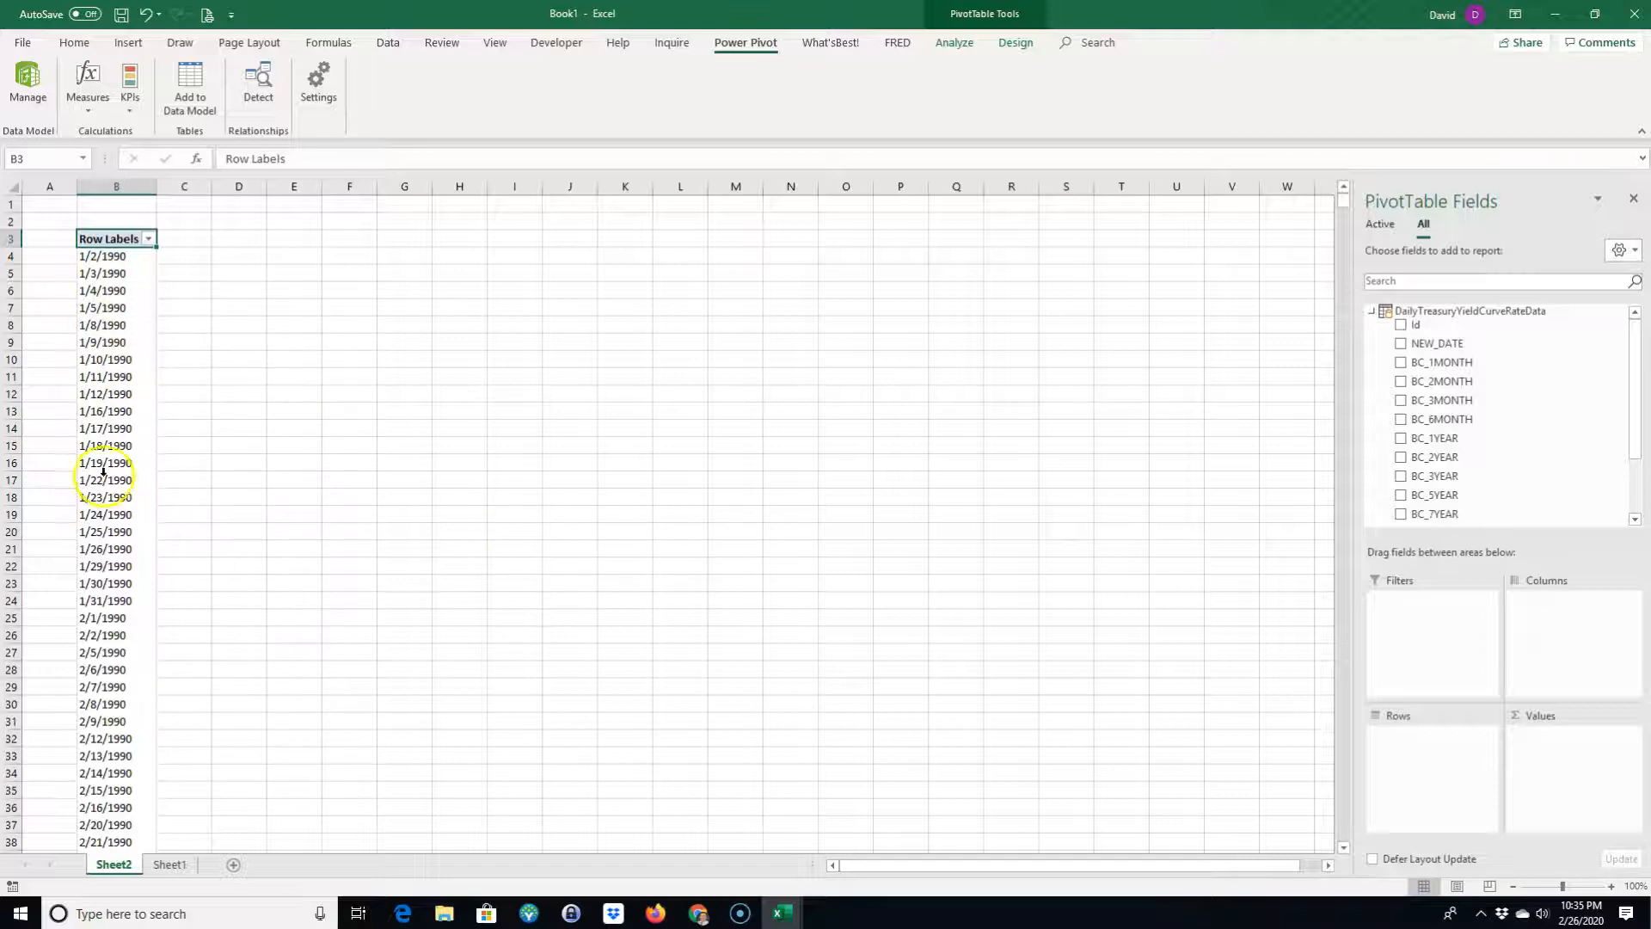
- Compare the pivot sheet with the blank Sheet1 and look over the PivotTable's list of dates
click(170, 864)
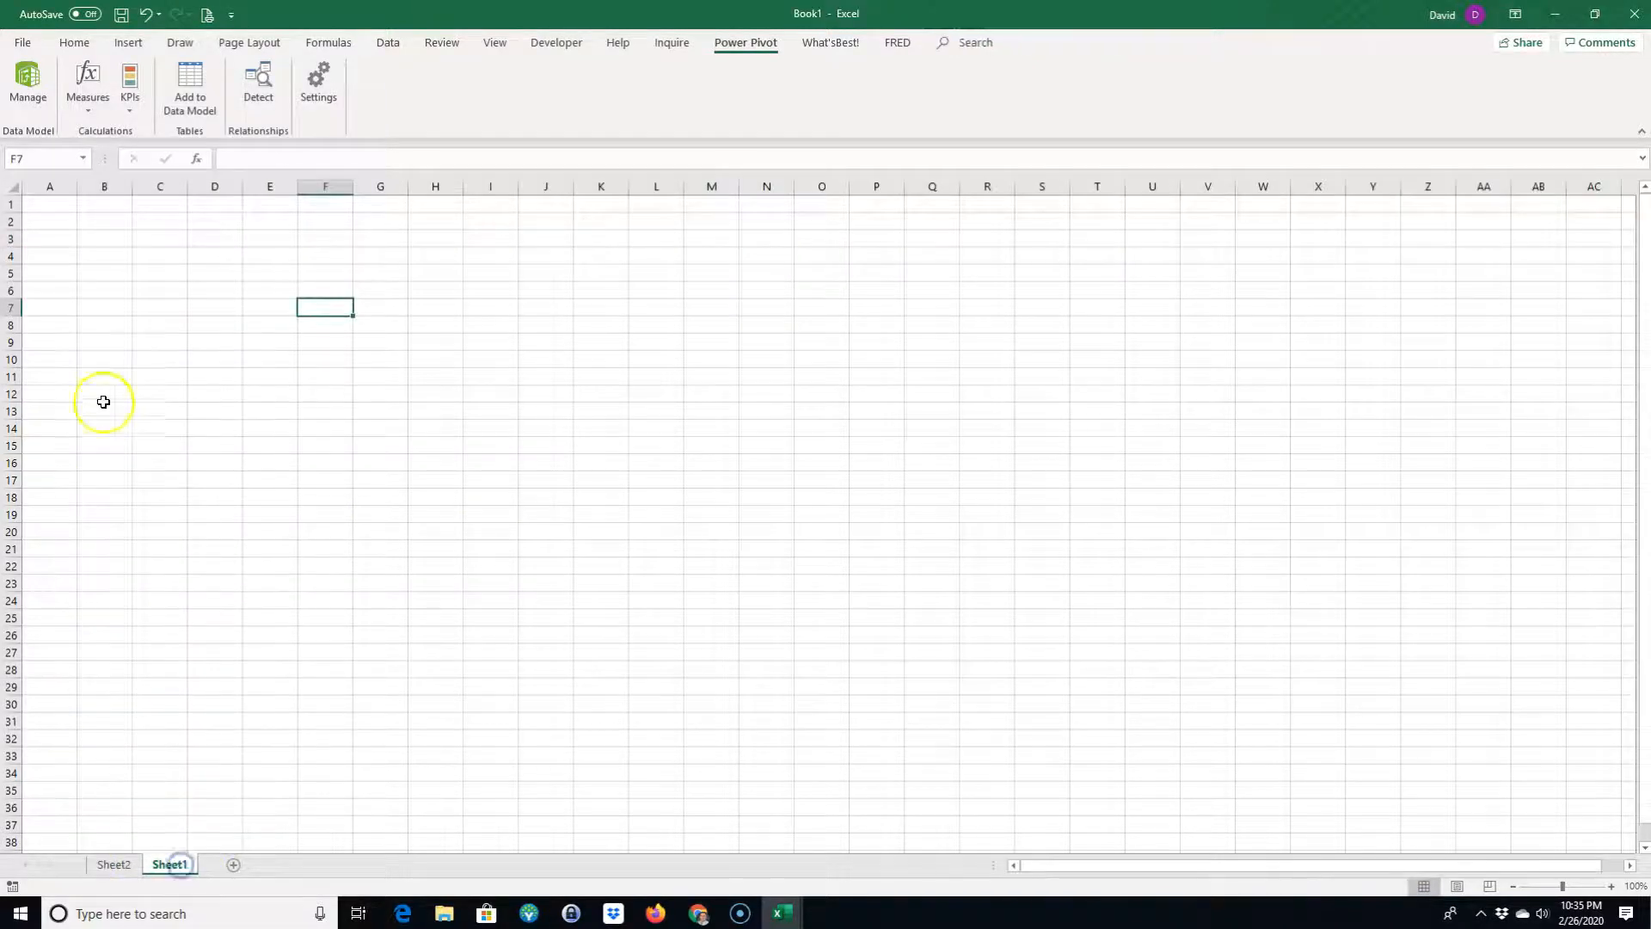
click(114, 864)
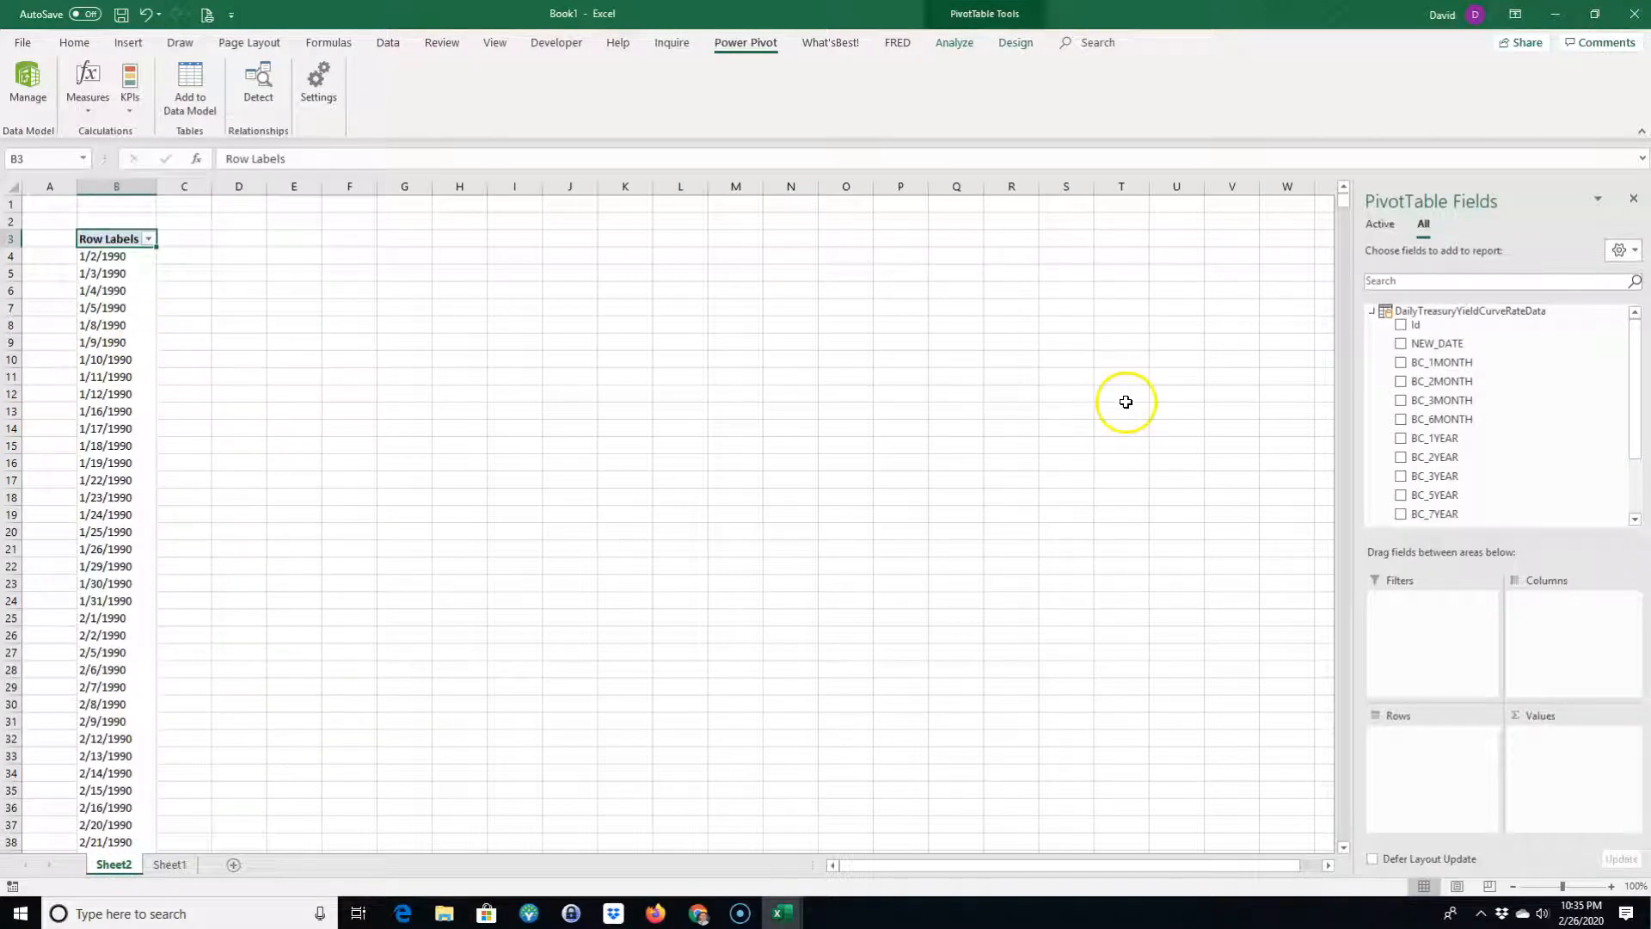
click(168, 864)
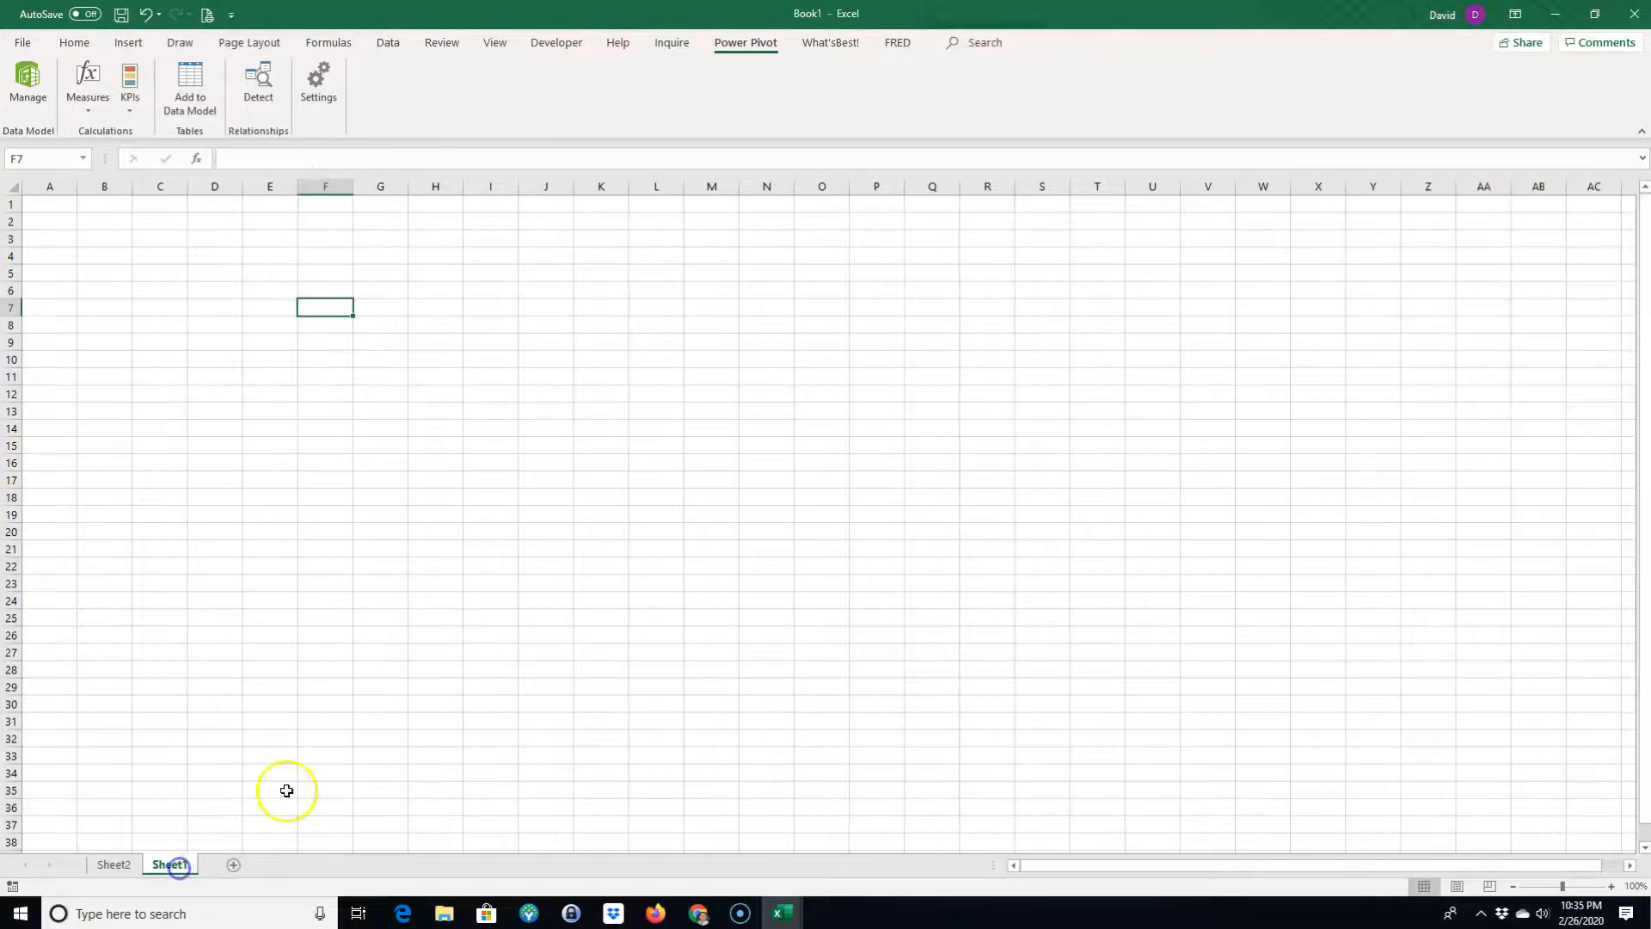
click(115, 863)
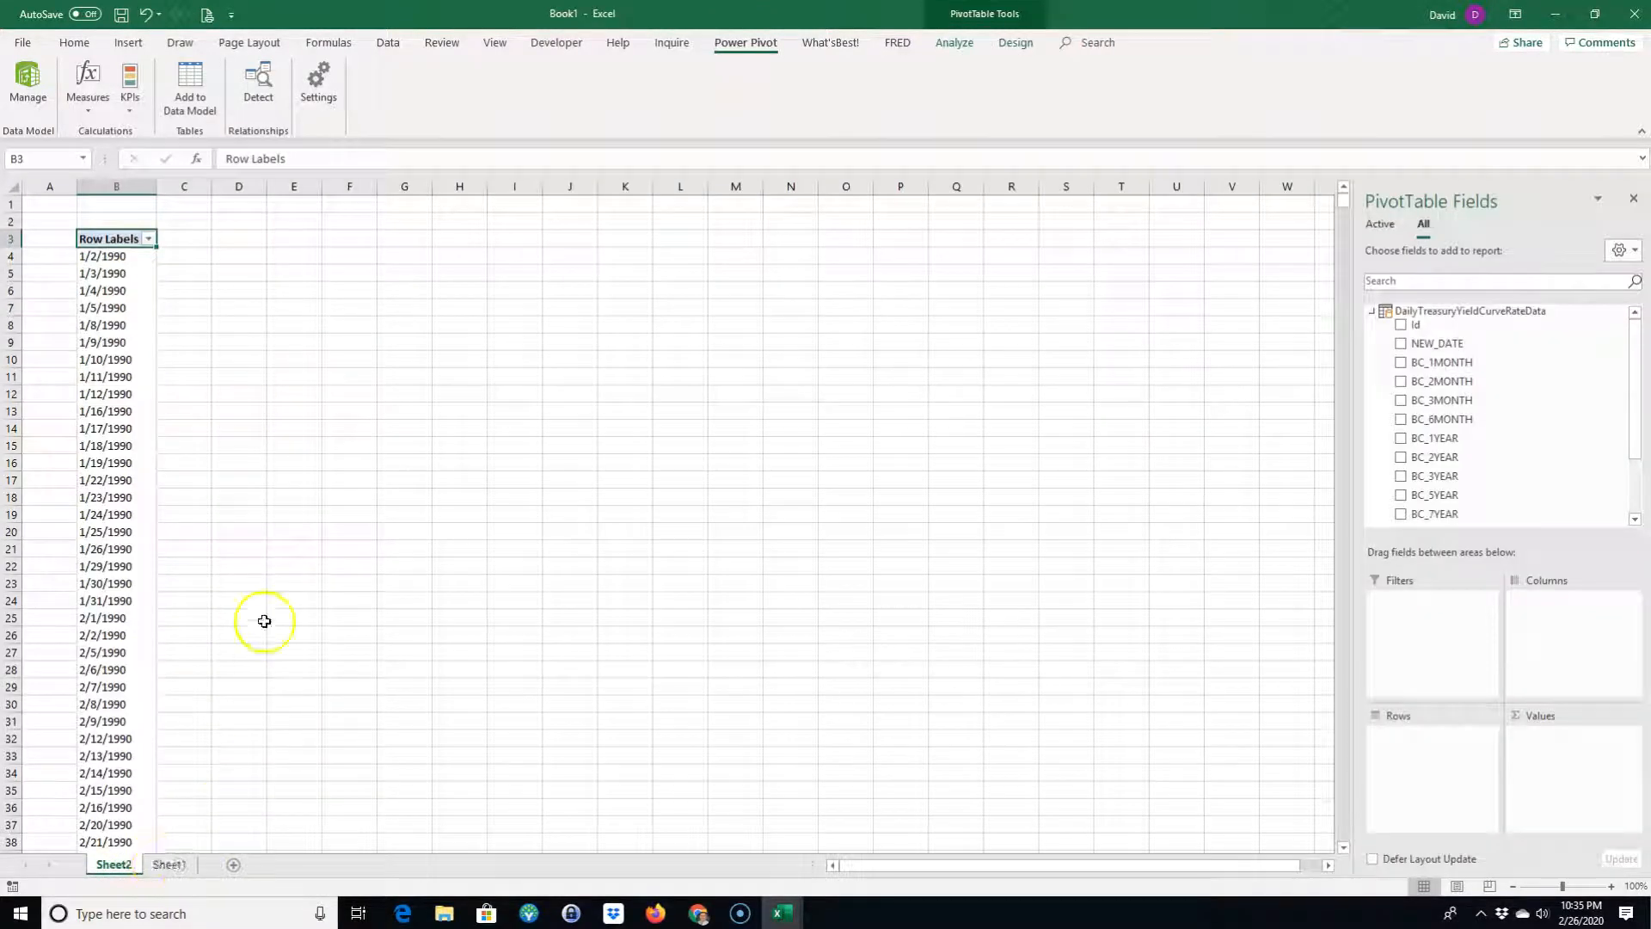
click(118, 404)
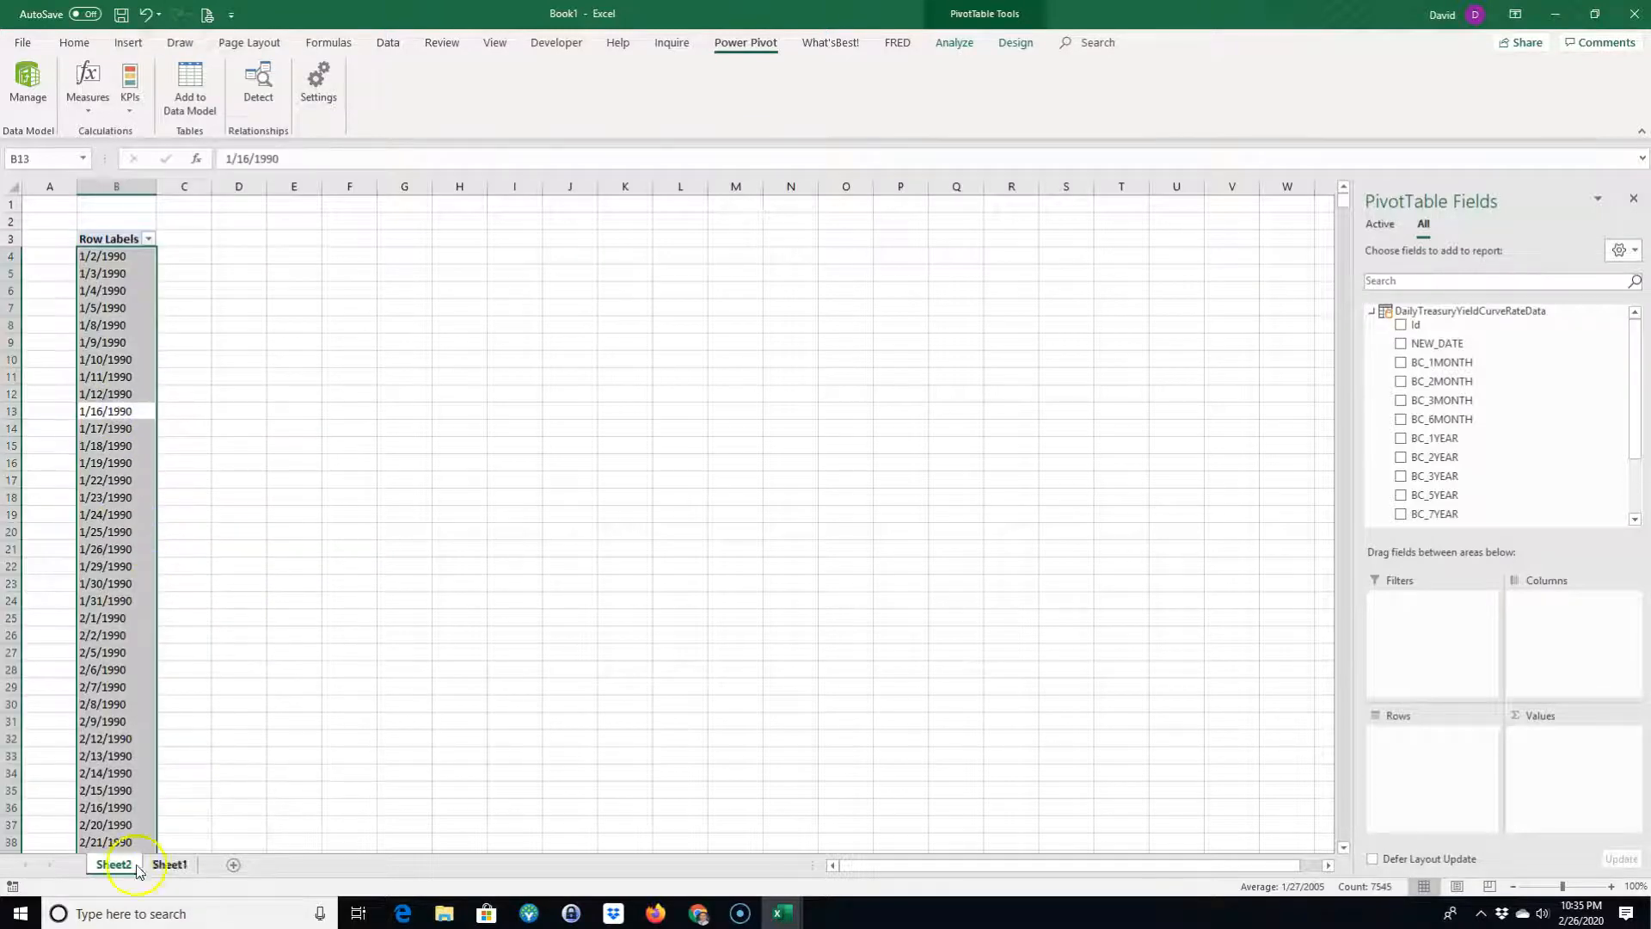
click(103, 497)
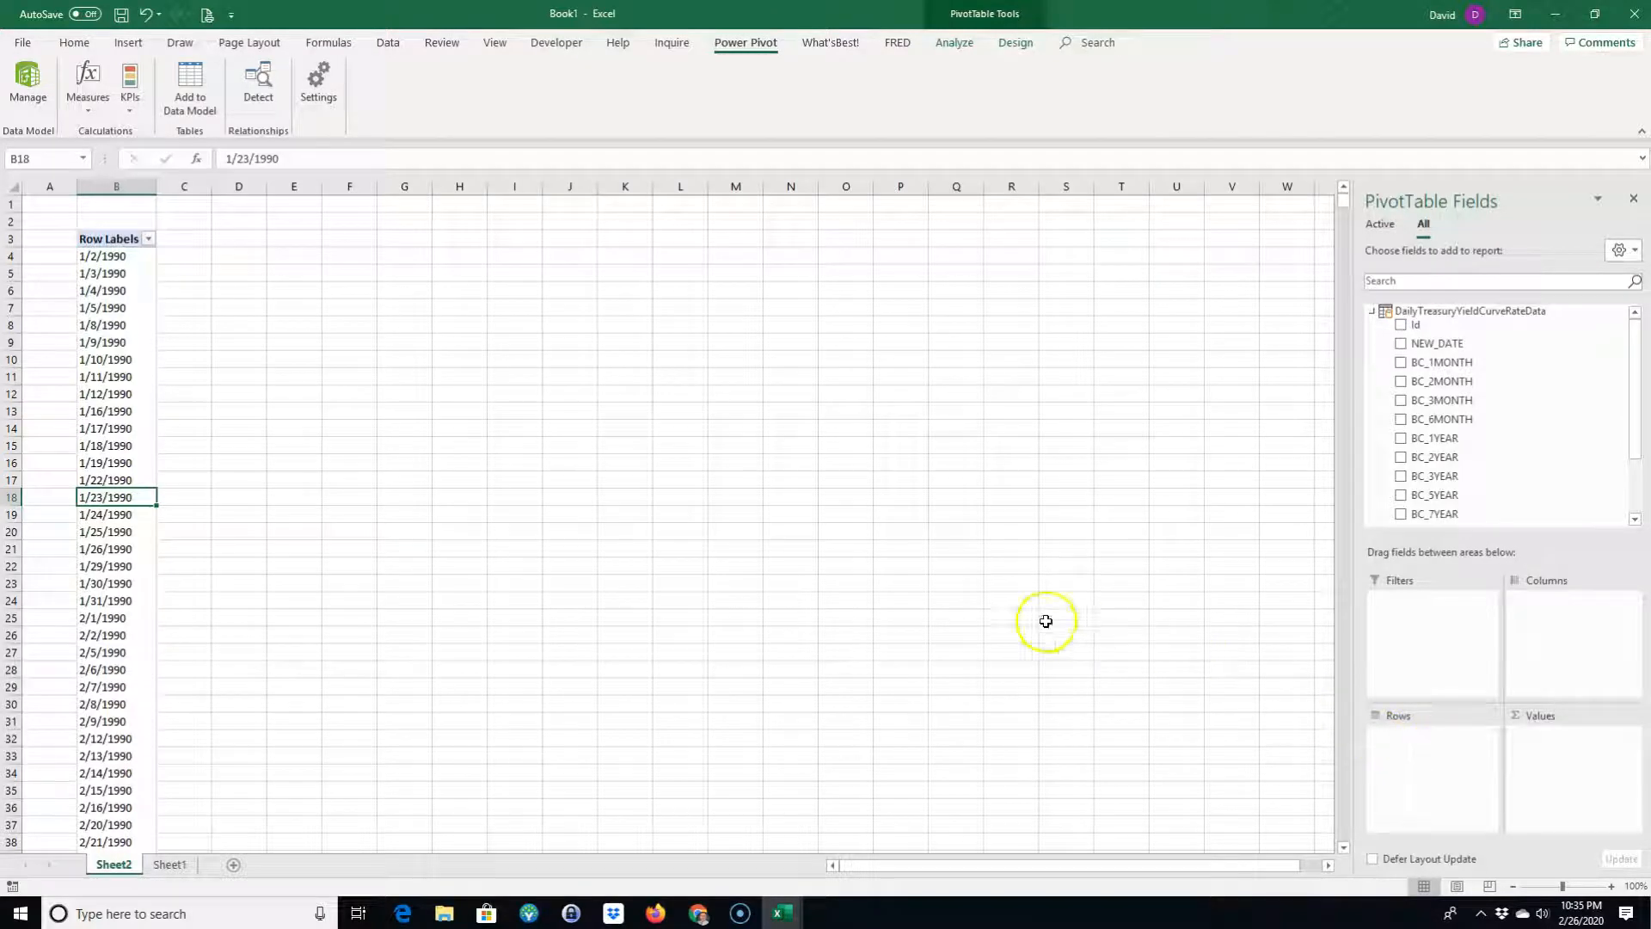
- Group the PivotTable's date row labels by Months and Years
click(102, 392)
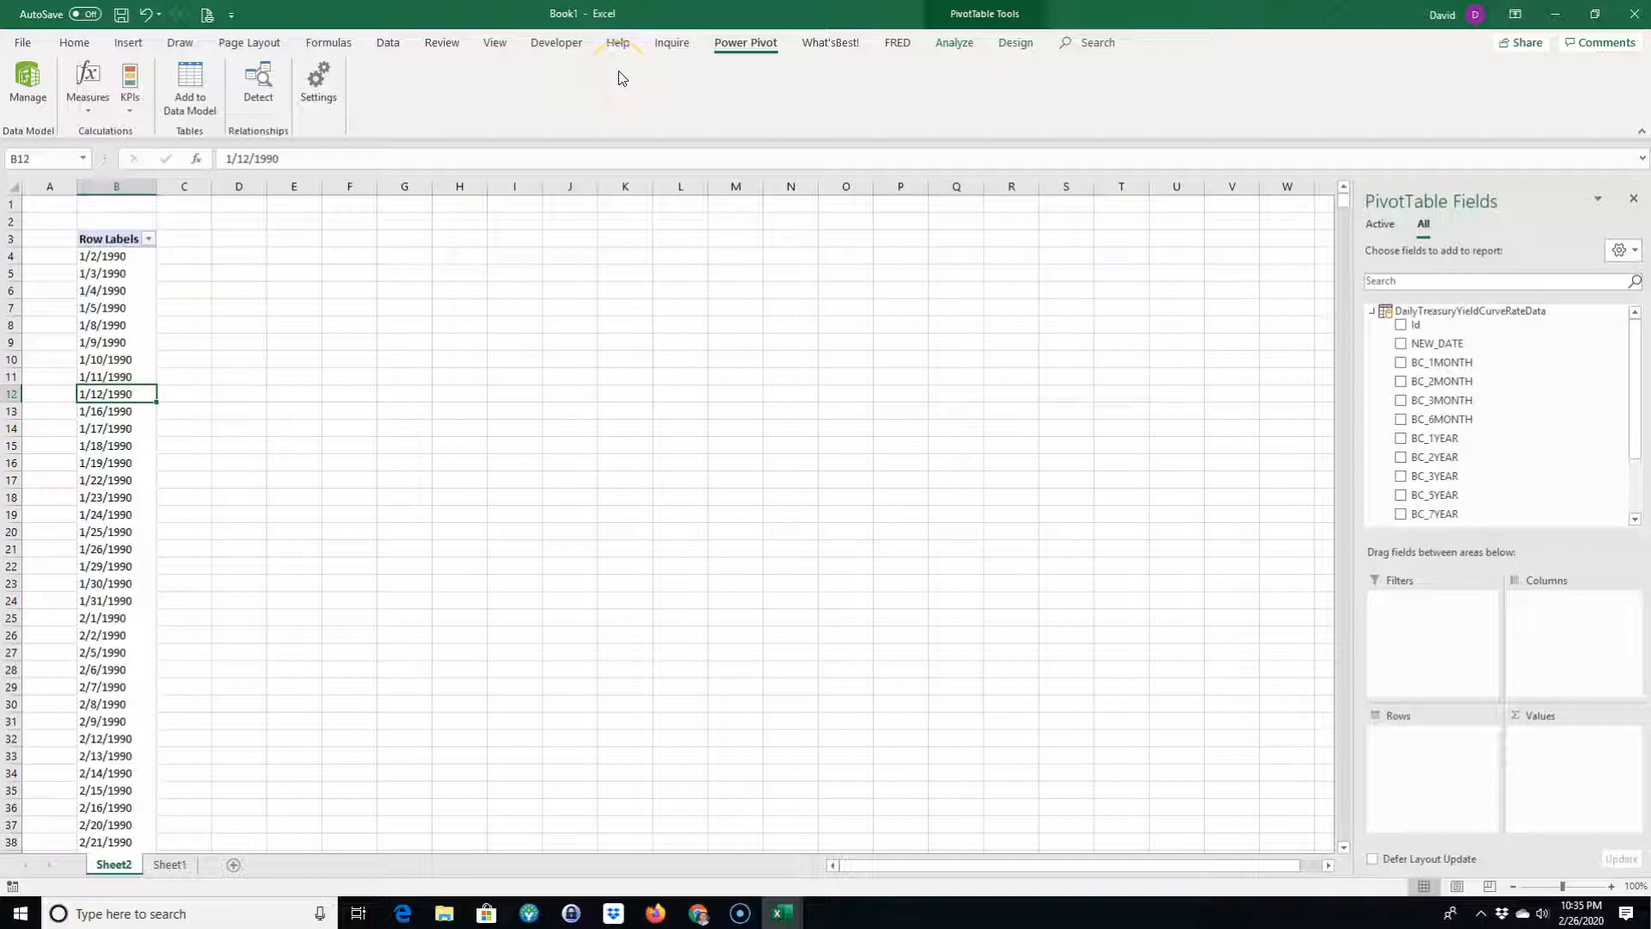
click(954, 43)
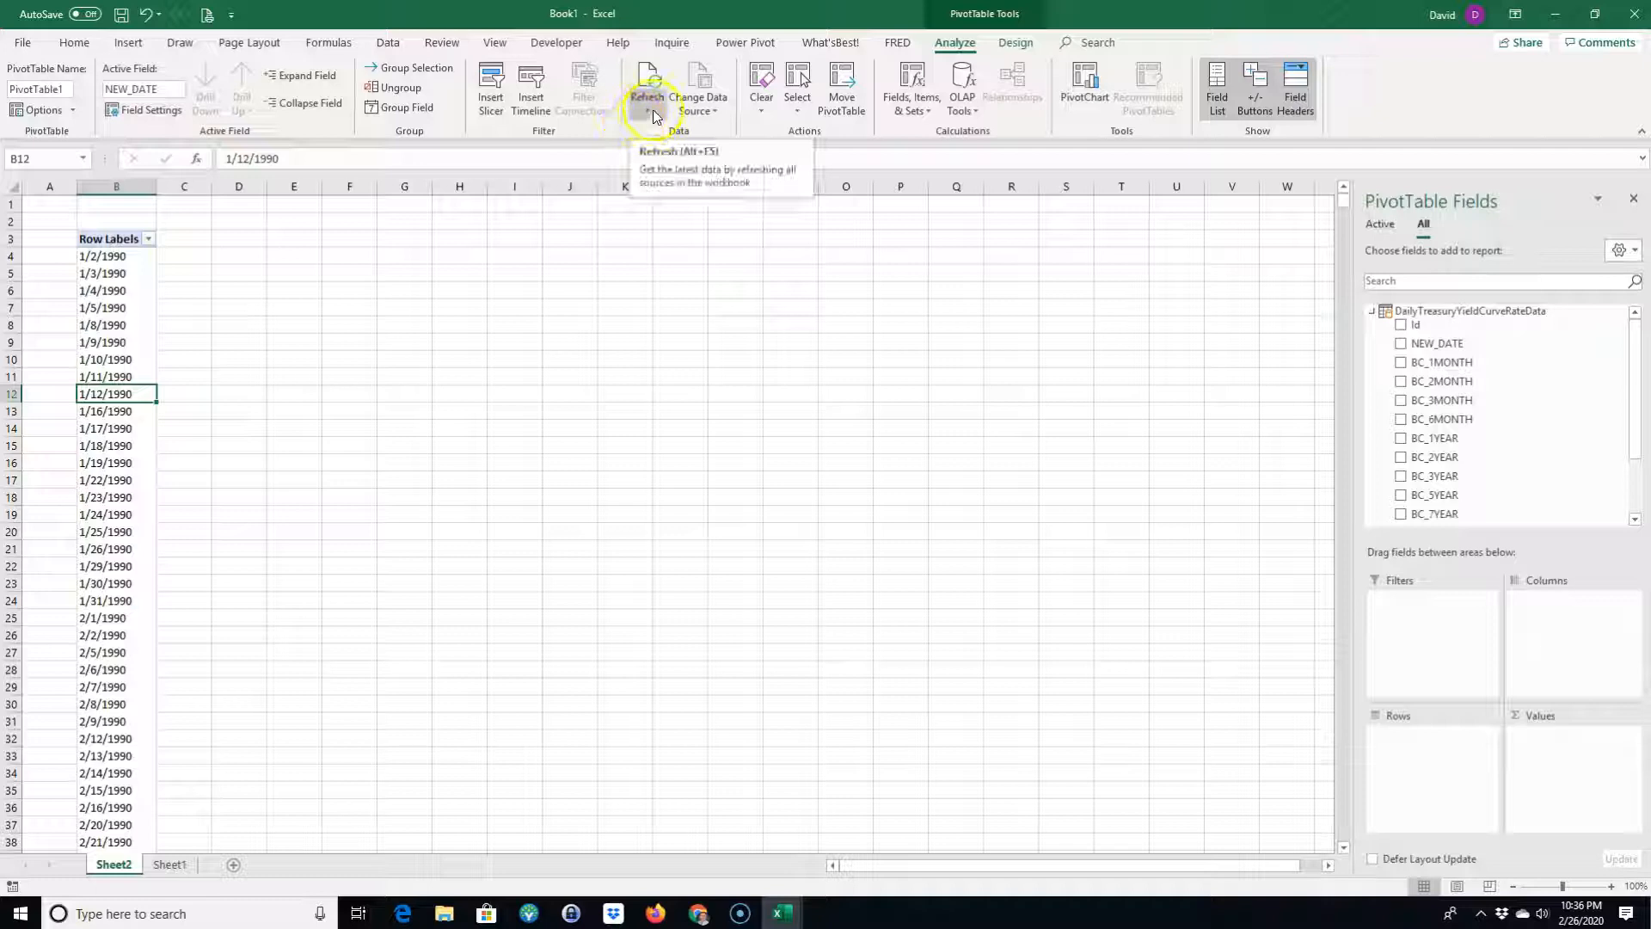
click(414, 109)
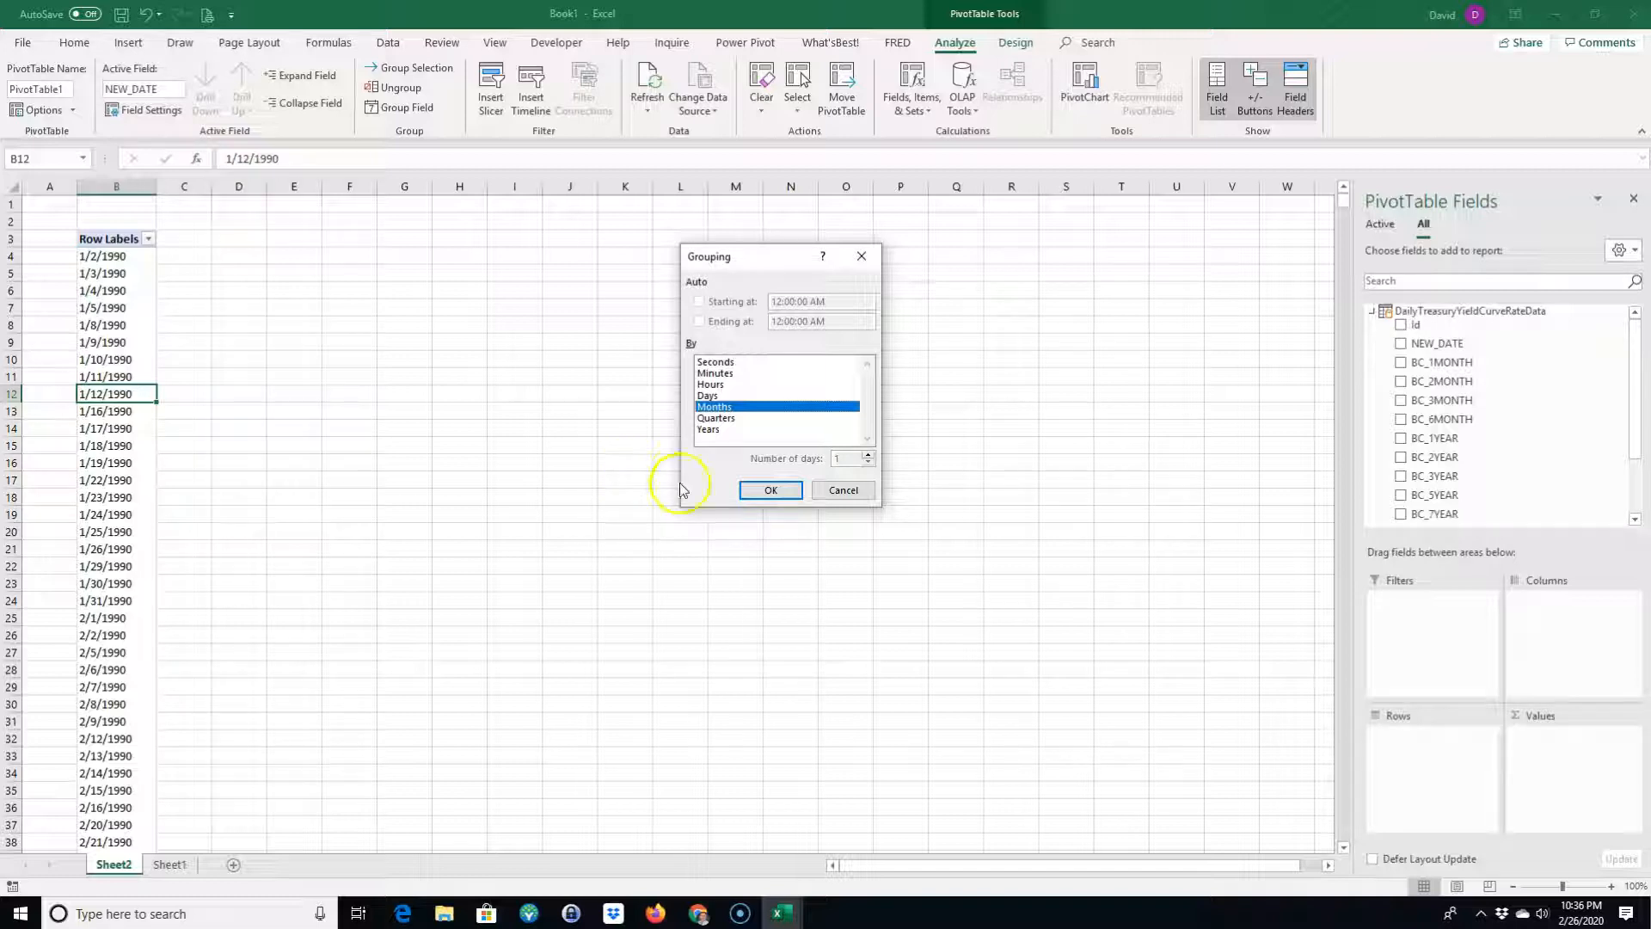
click(713, 431)
click(768, 492)
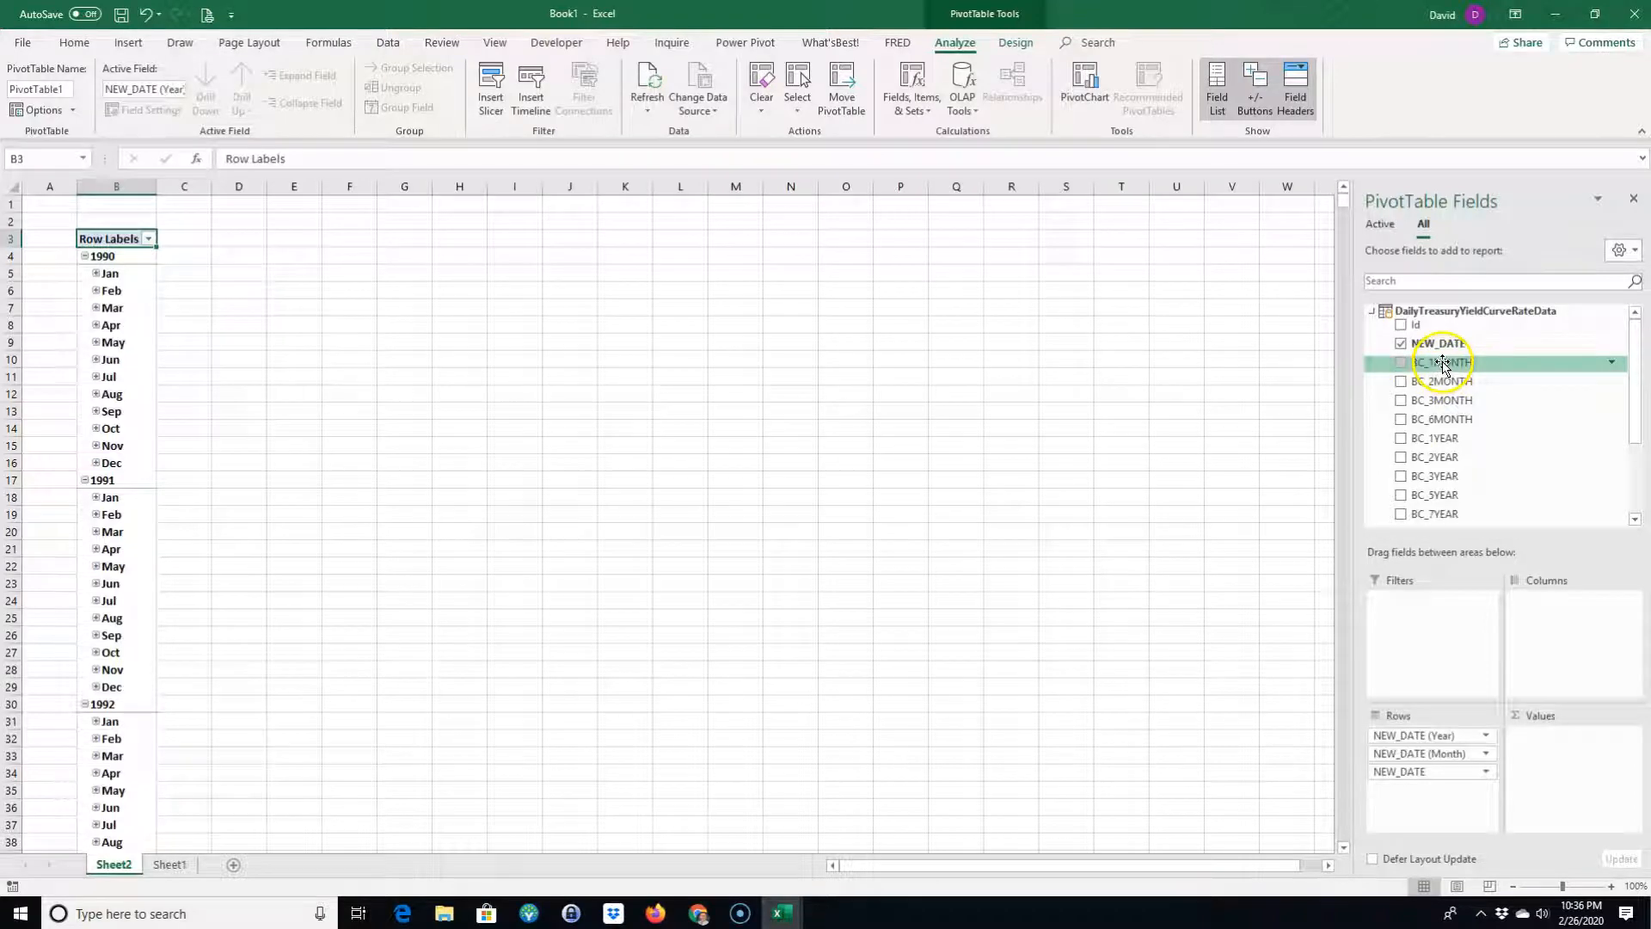
- Add BC_1MONTH, BC_2MONTH, BC_3MONTH, BC_6MONTH and BC_1YEAR to the PivotTable as values
drag(1443, 364, 1535, 741)
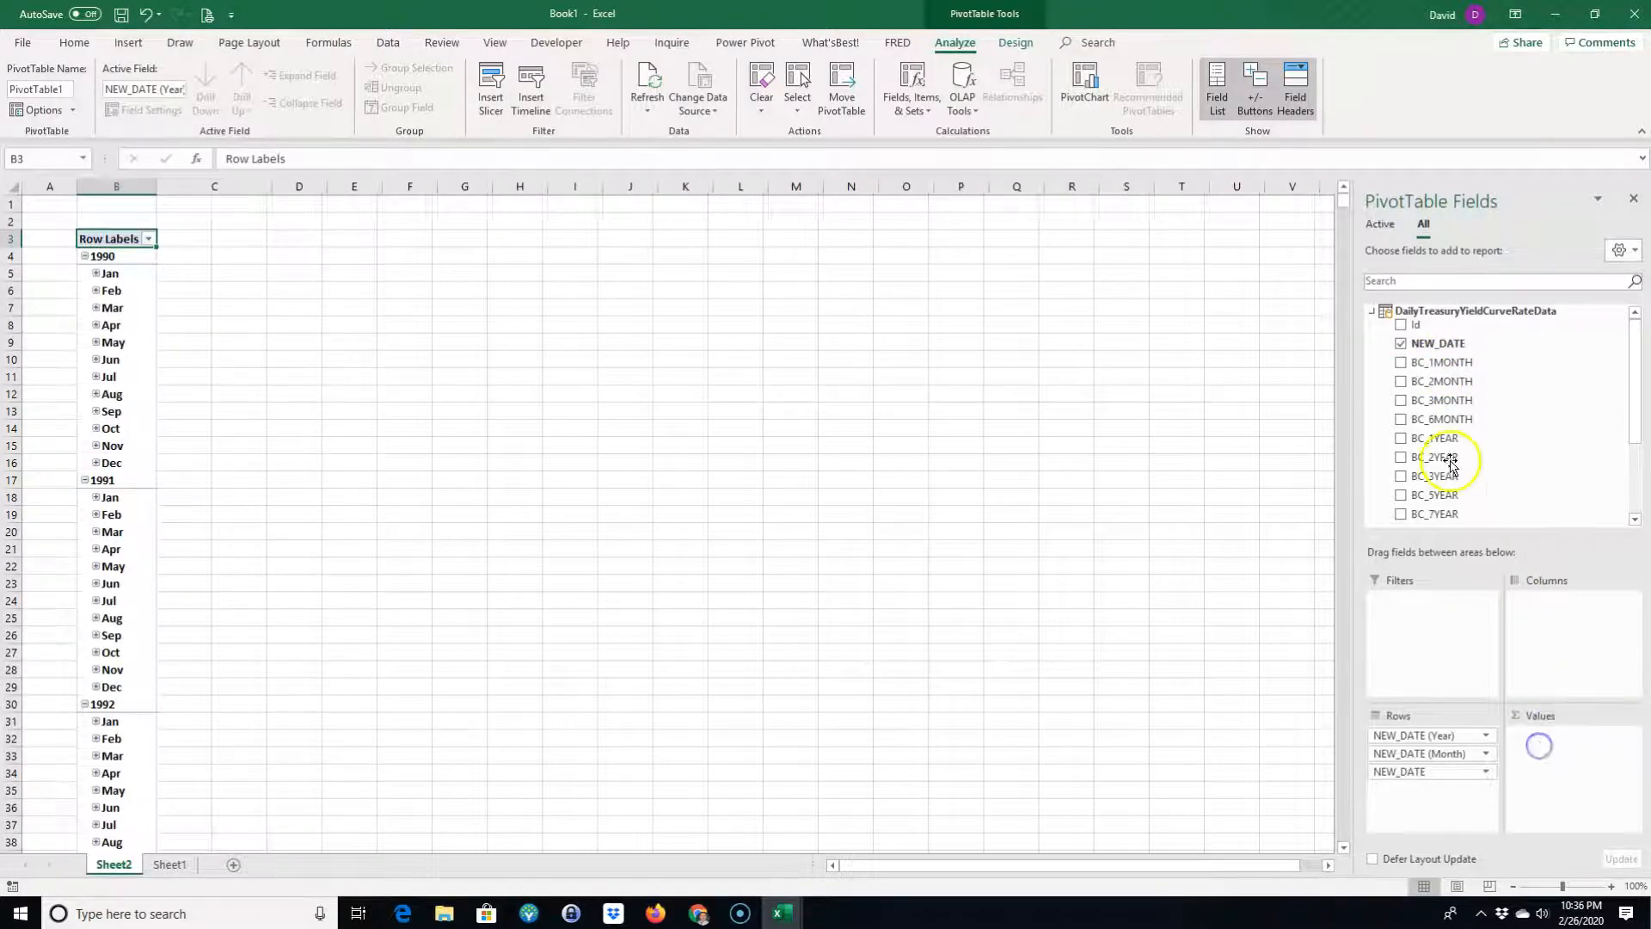
drag(1441, 383, 1579, 761)
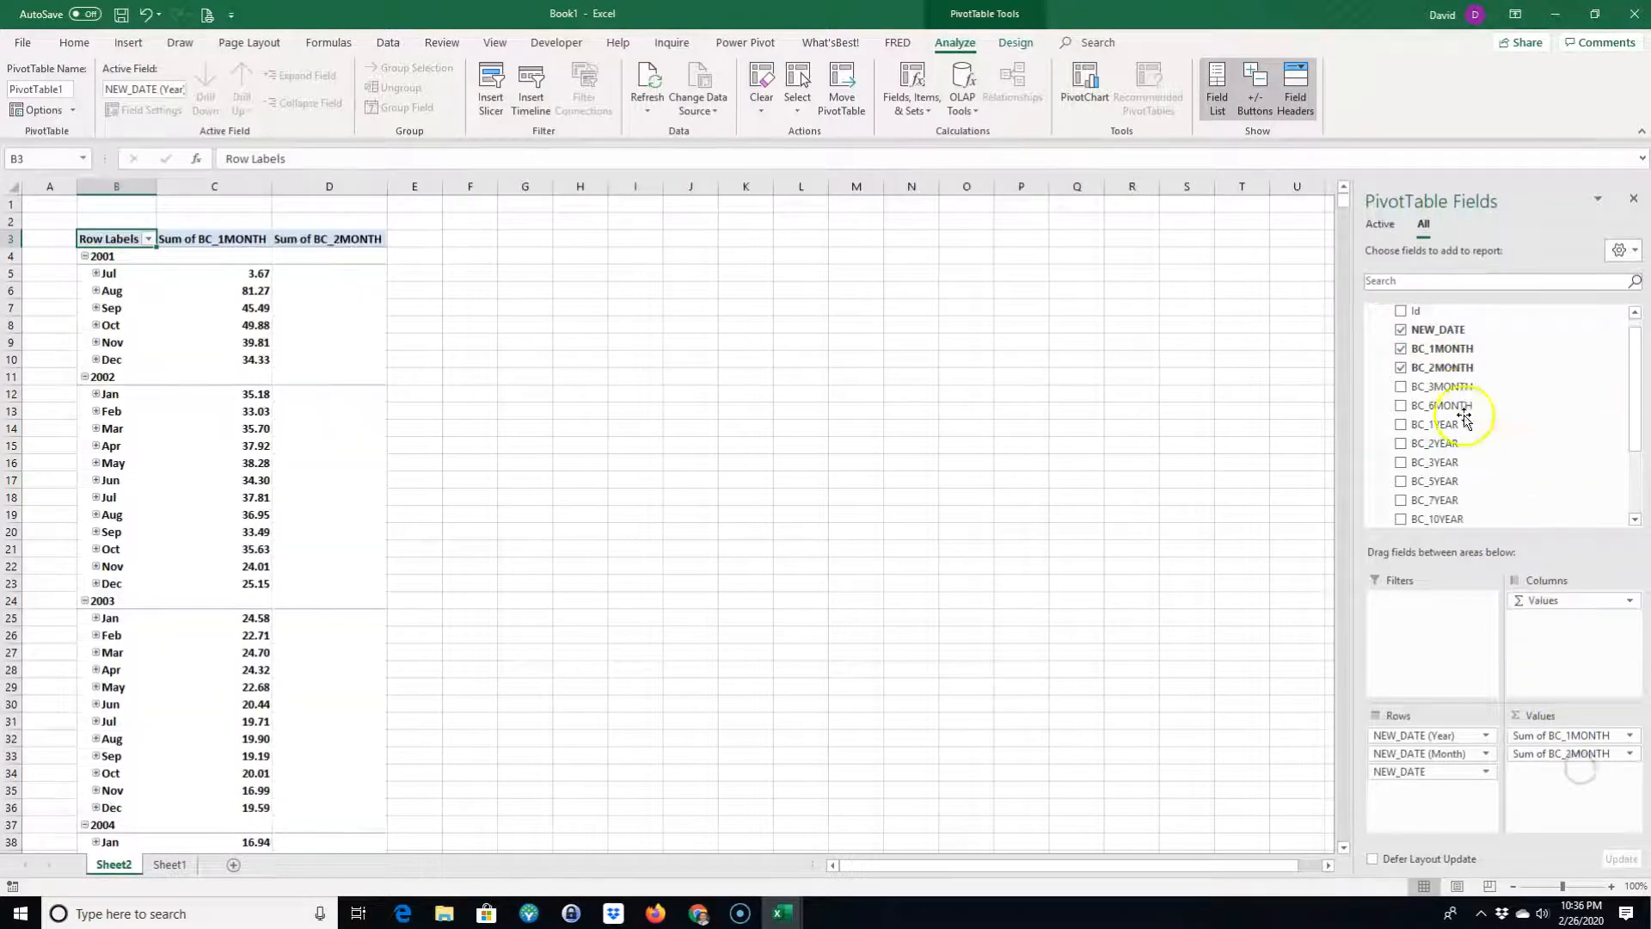
drag(1453, 388, 1557, 765)
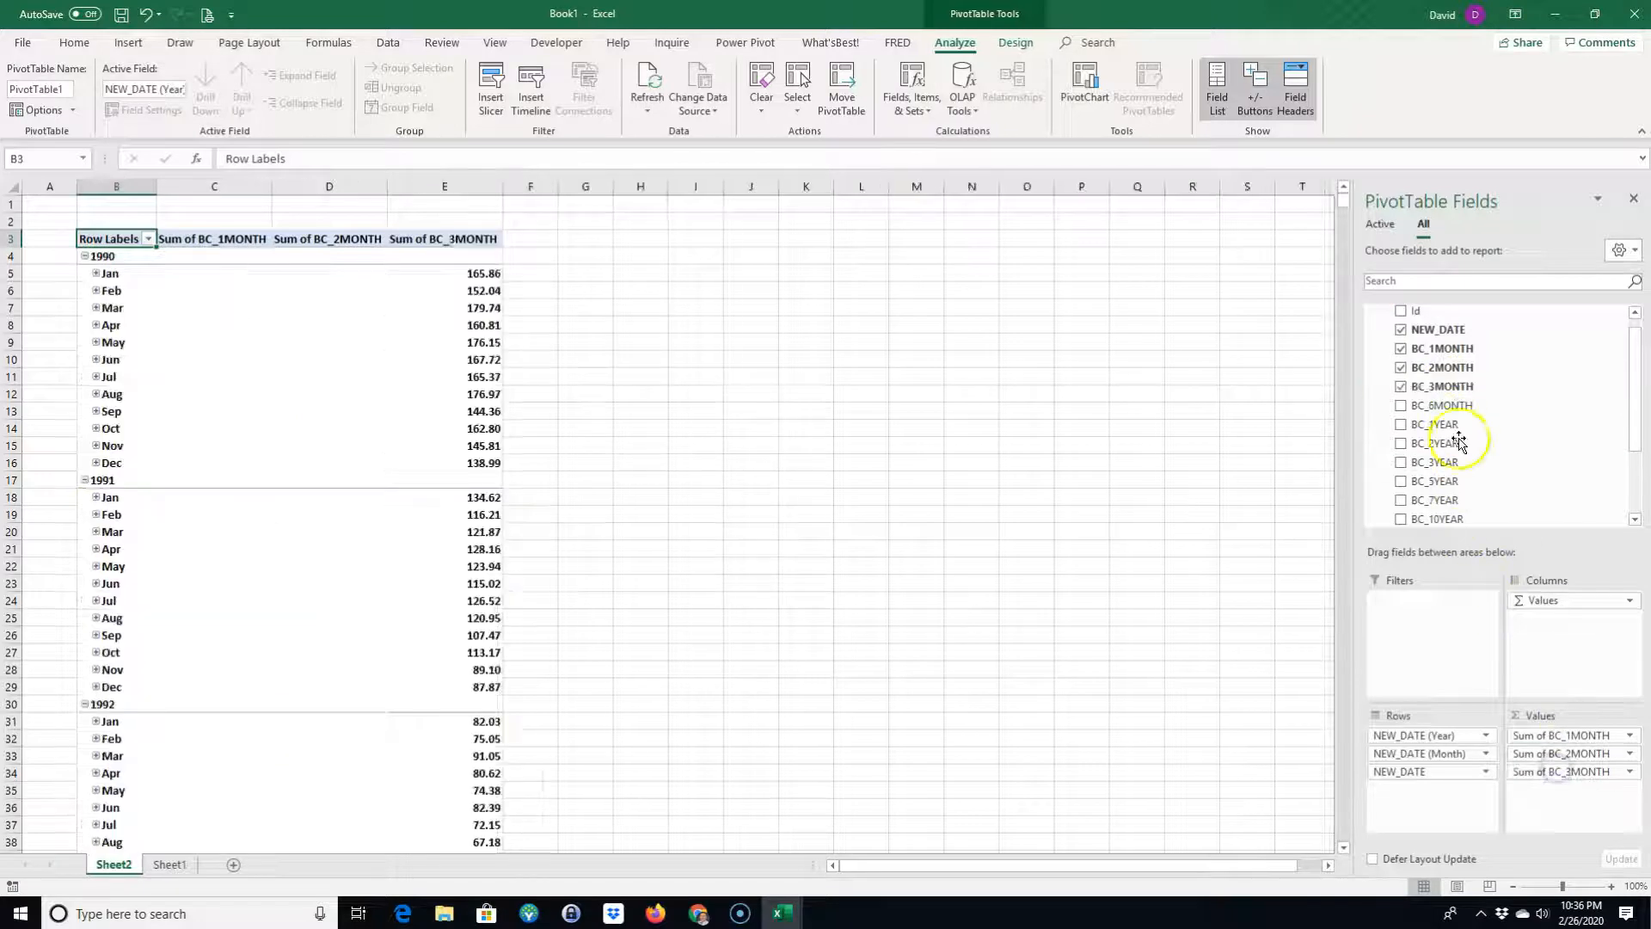
drag(1456, 408, 1562, 787)
drag(1434, 411, 1561, 804)
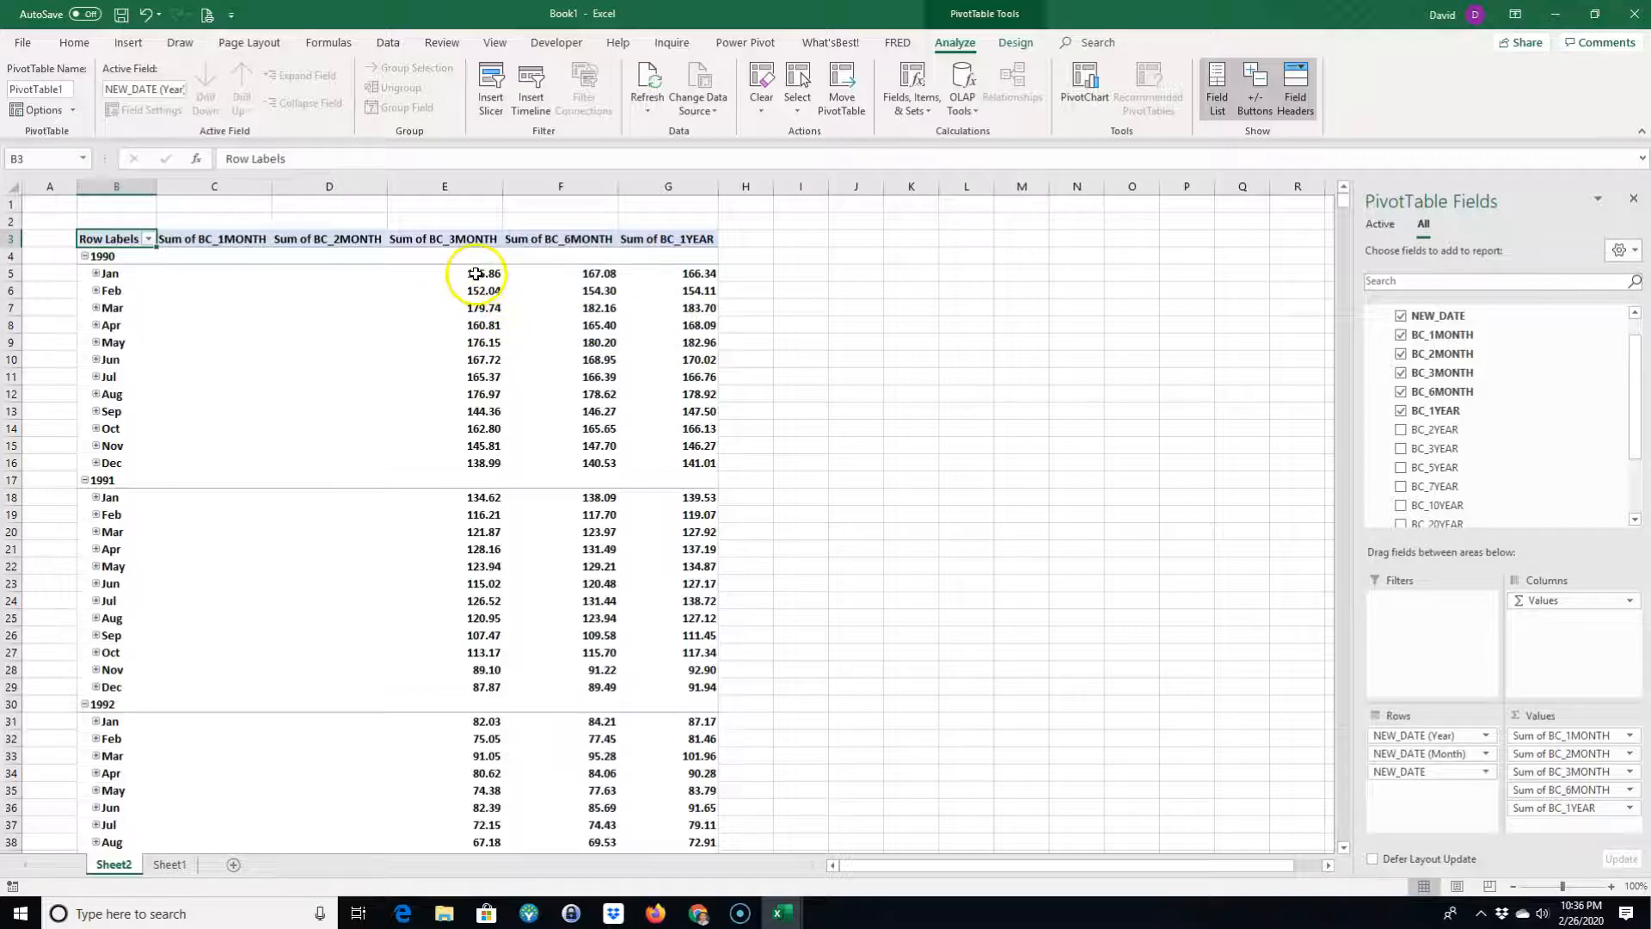
- Summarize the BC_1MONTH values by Average instead of Sum
mouse_move(472, 274)
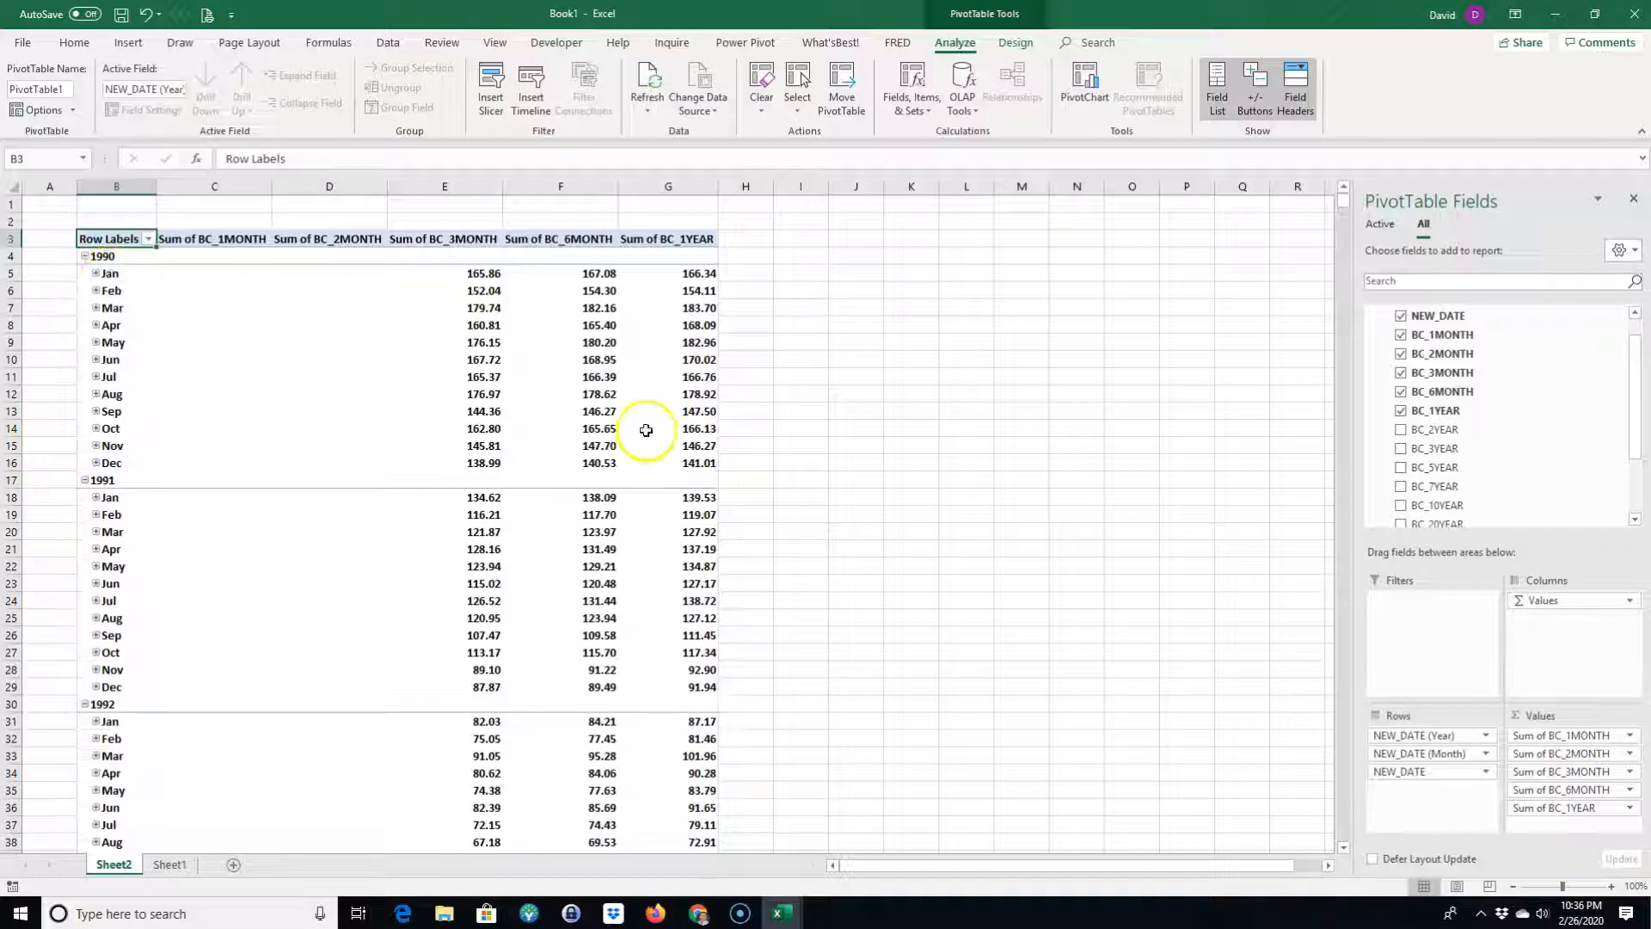
click(1629, 736)
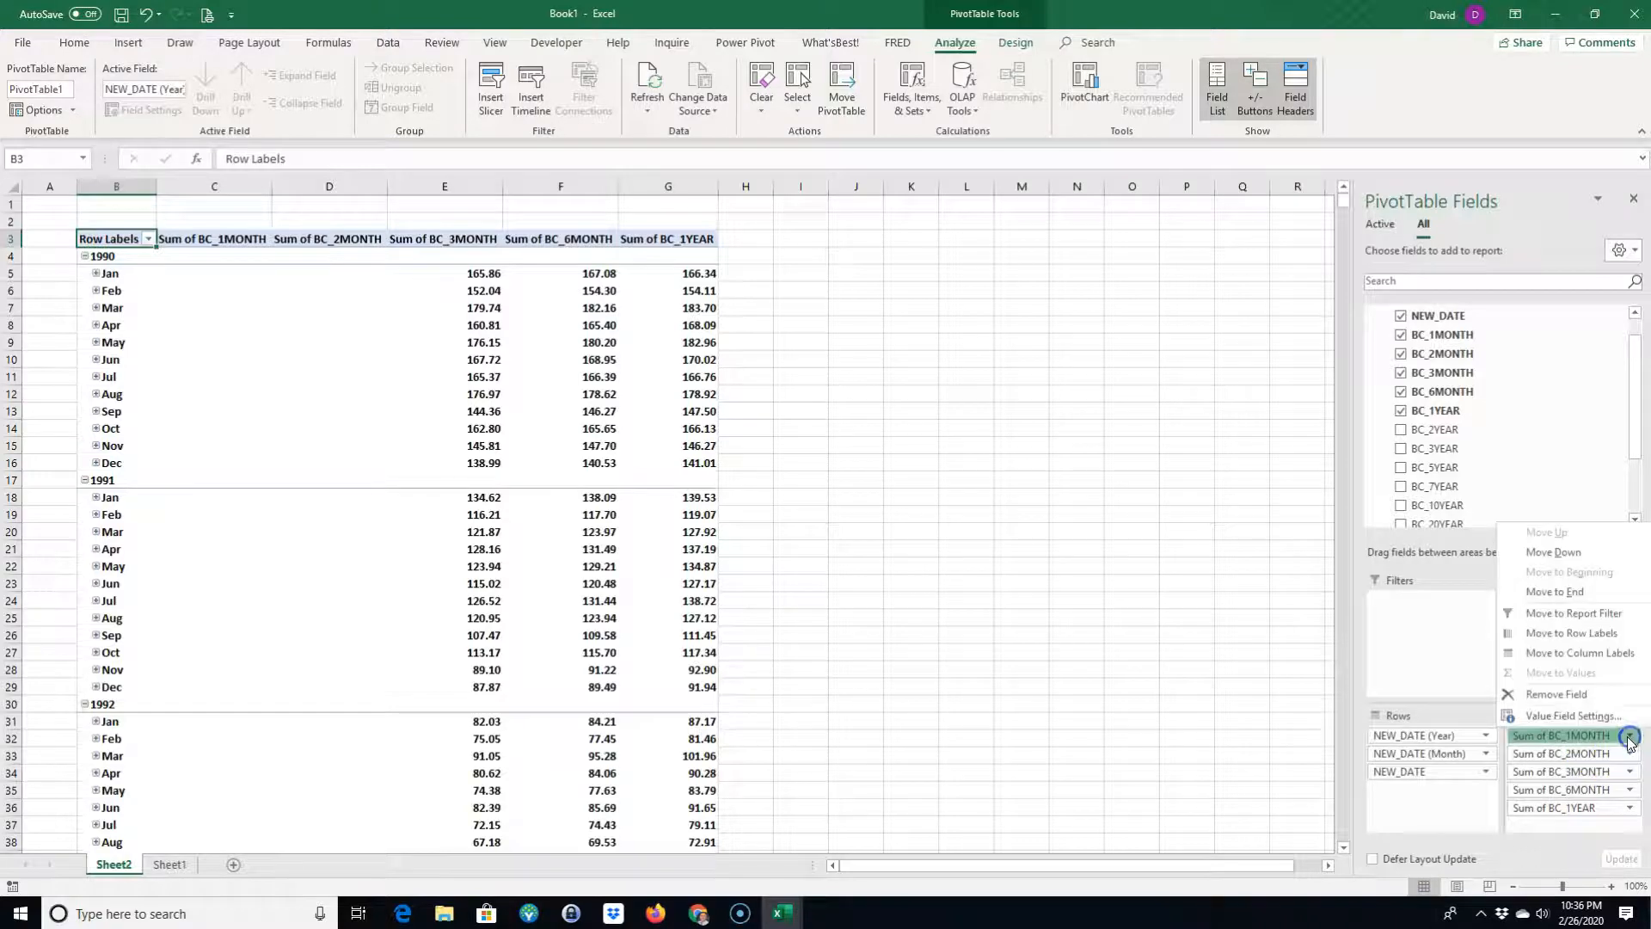
click(1570, 716)
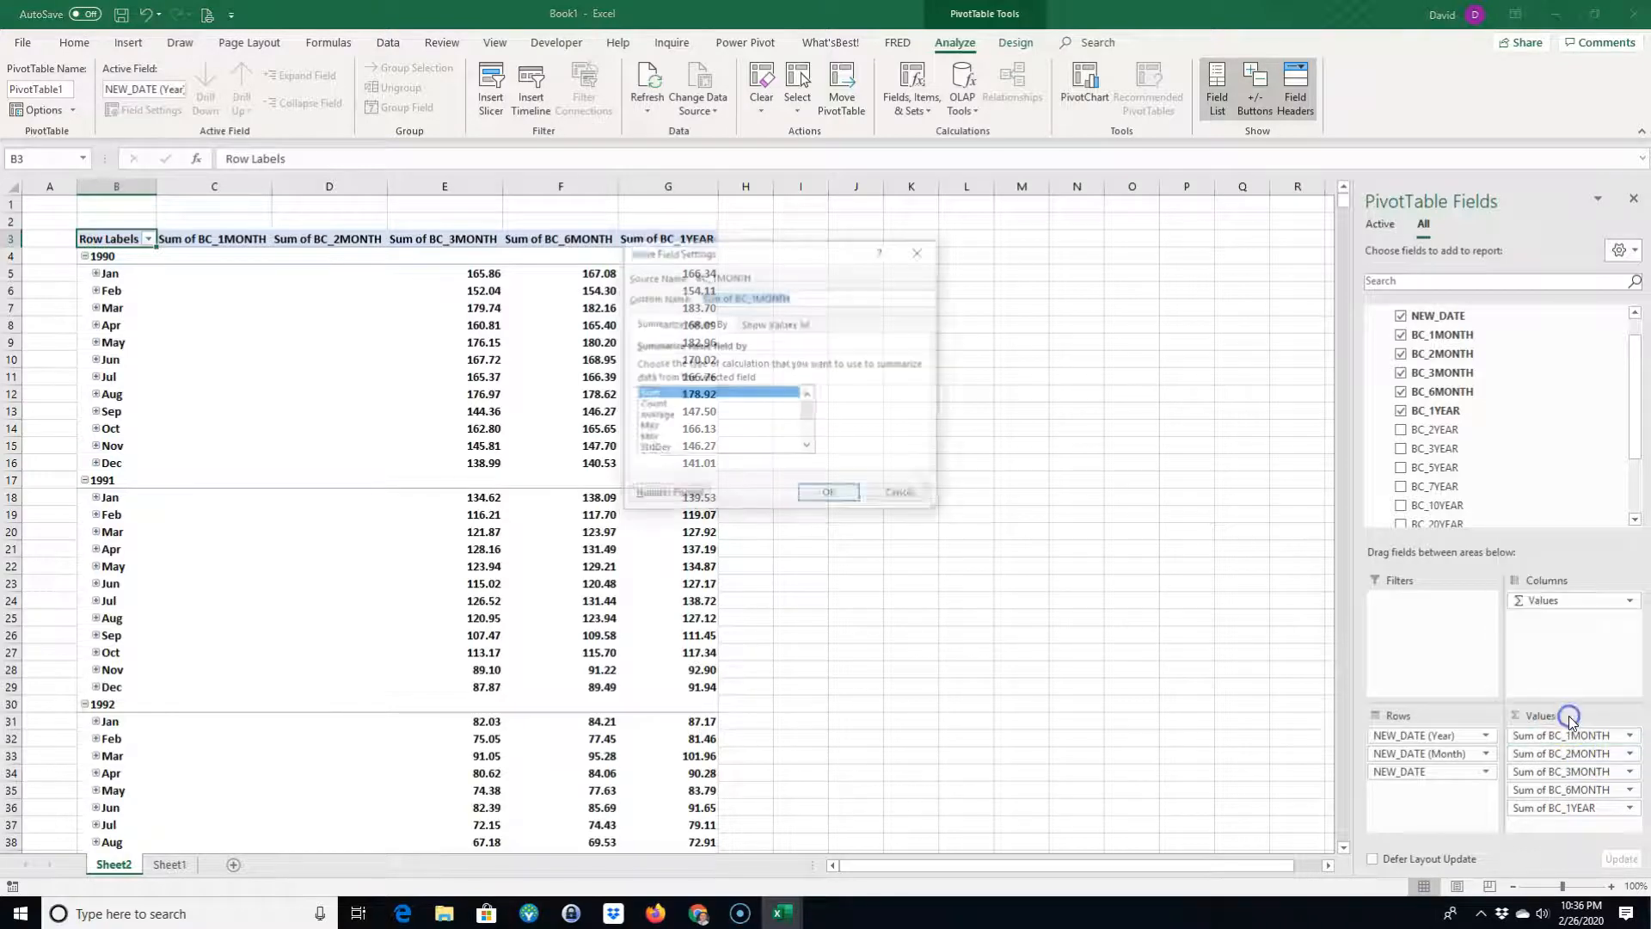
click(658, 415)
click(831, 496)
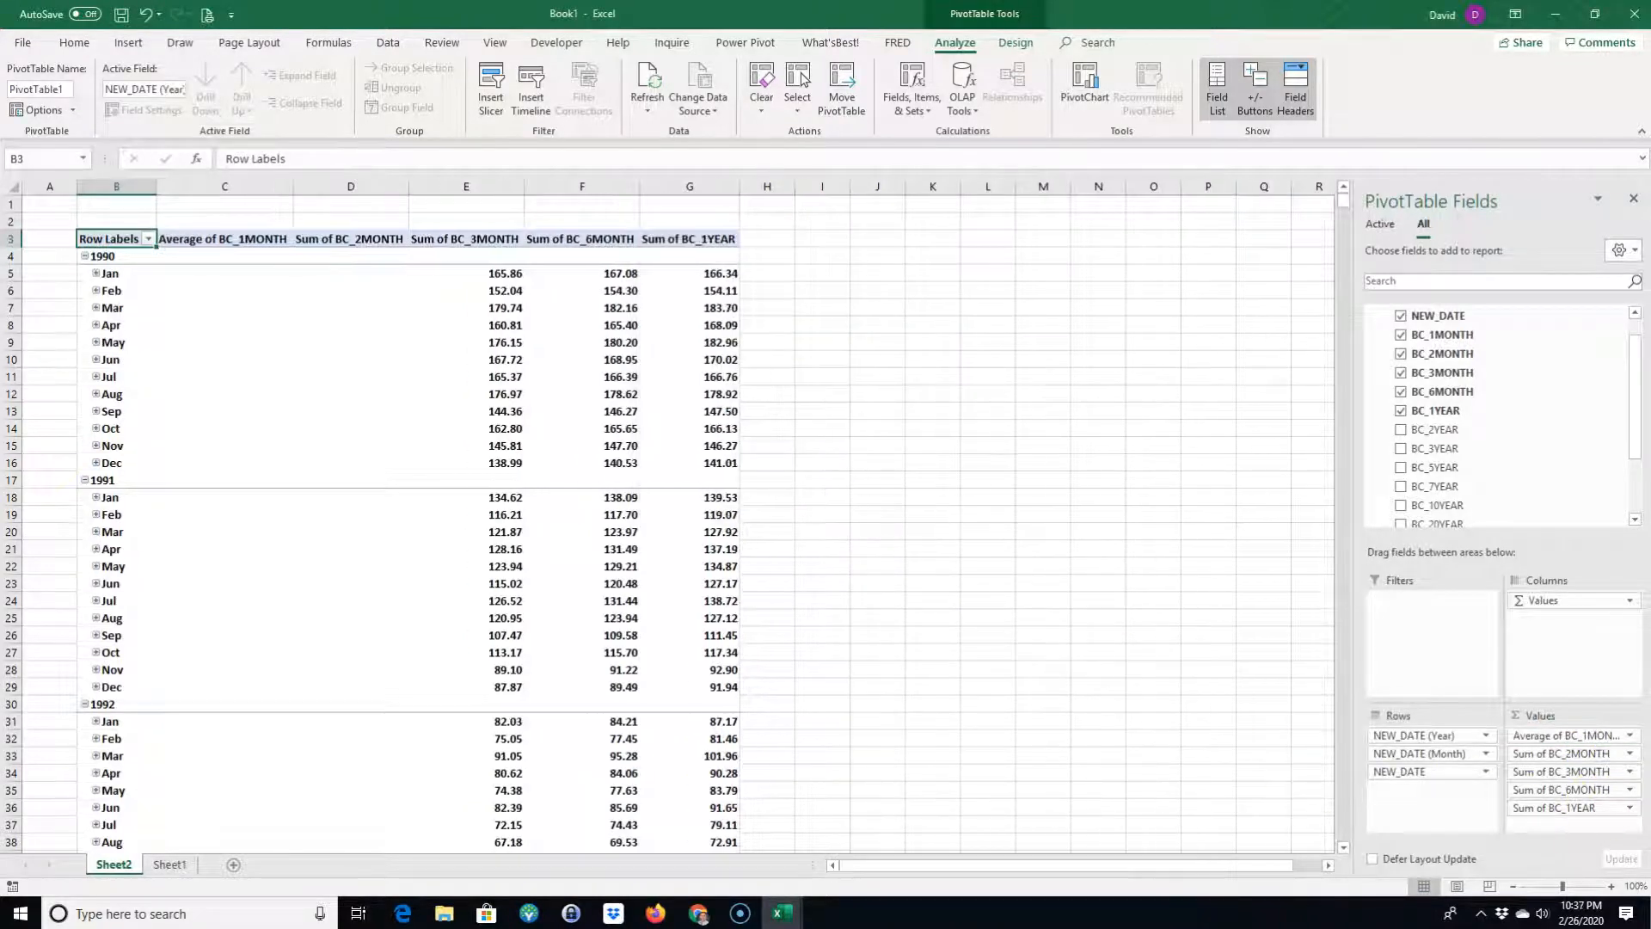
- Summarize the BC_2MONTH values by Average instead of Sum
click(1630, 753)
click(1553, 735)
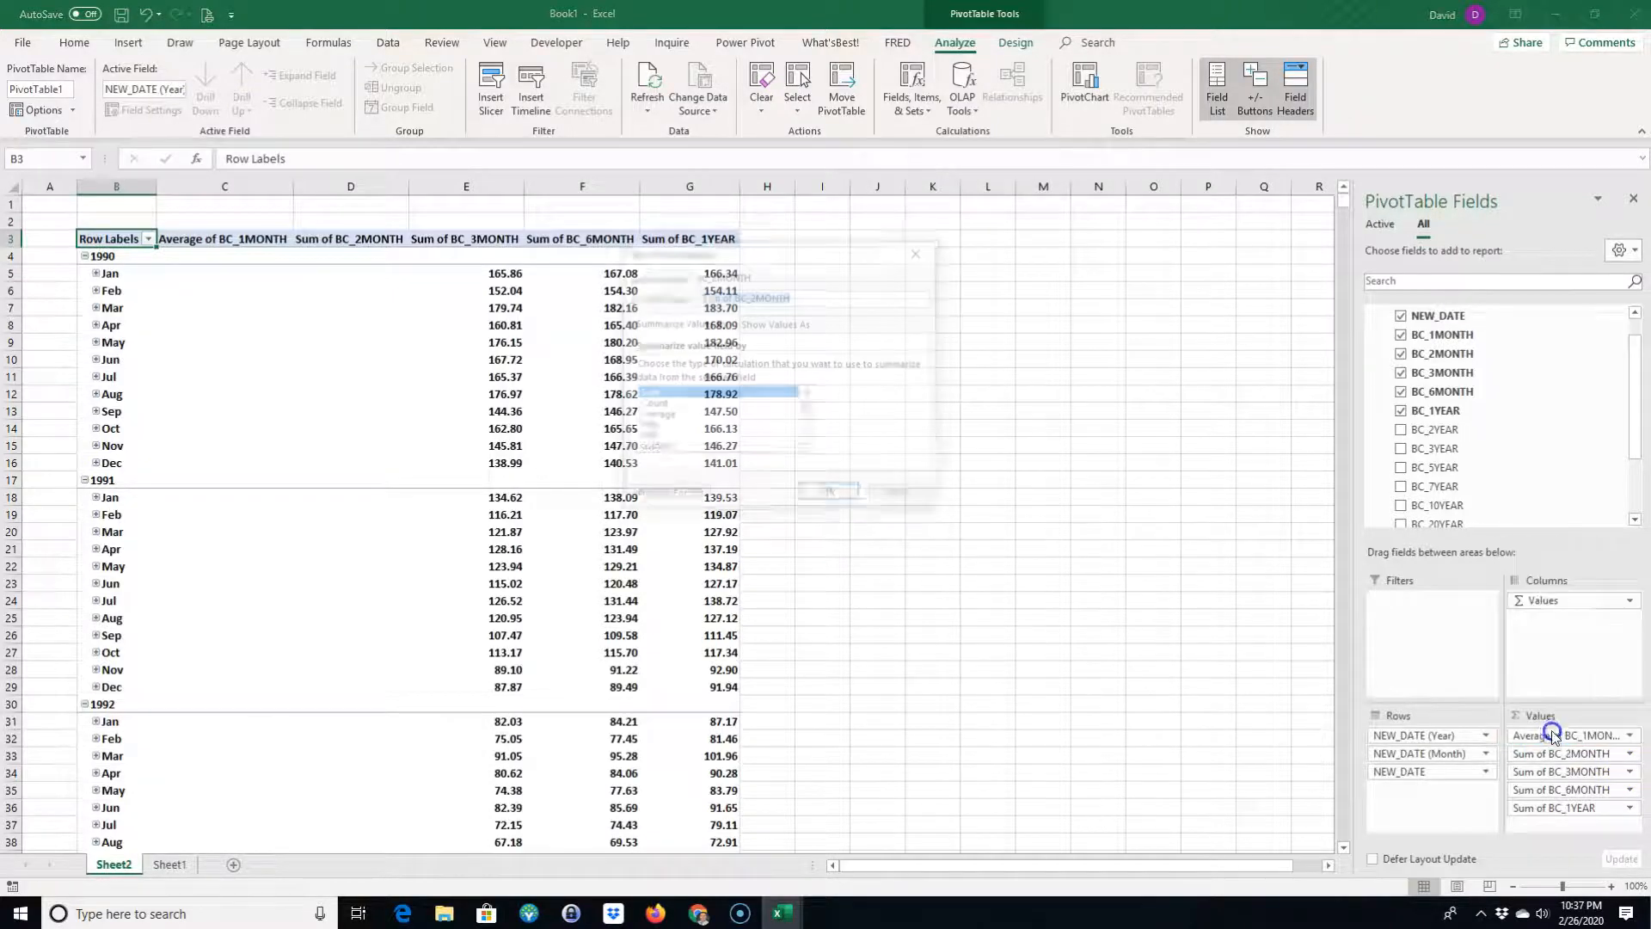
click(658, 415)
click(831, 496)
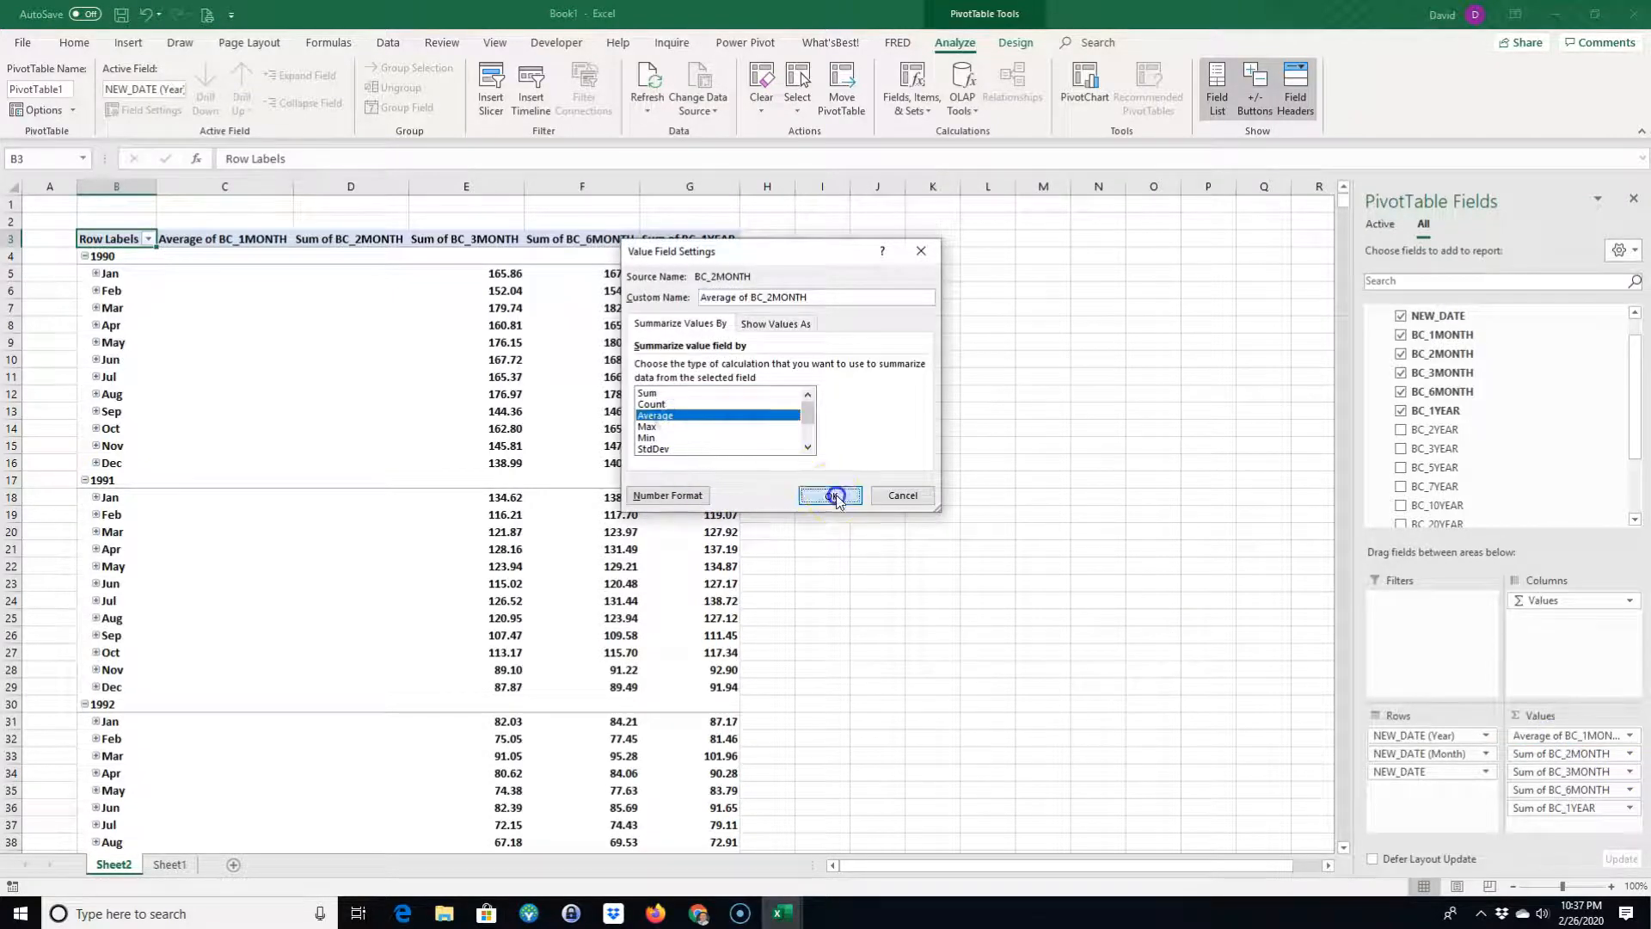
- Remove BC_3MONTH from the PivotTable's values
click(1630, 771)
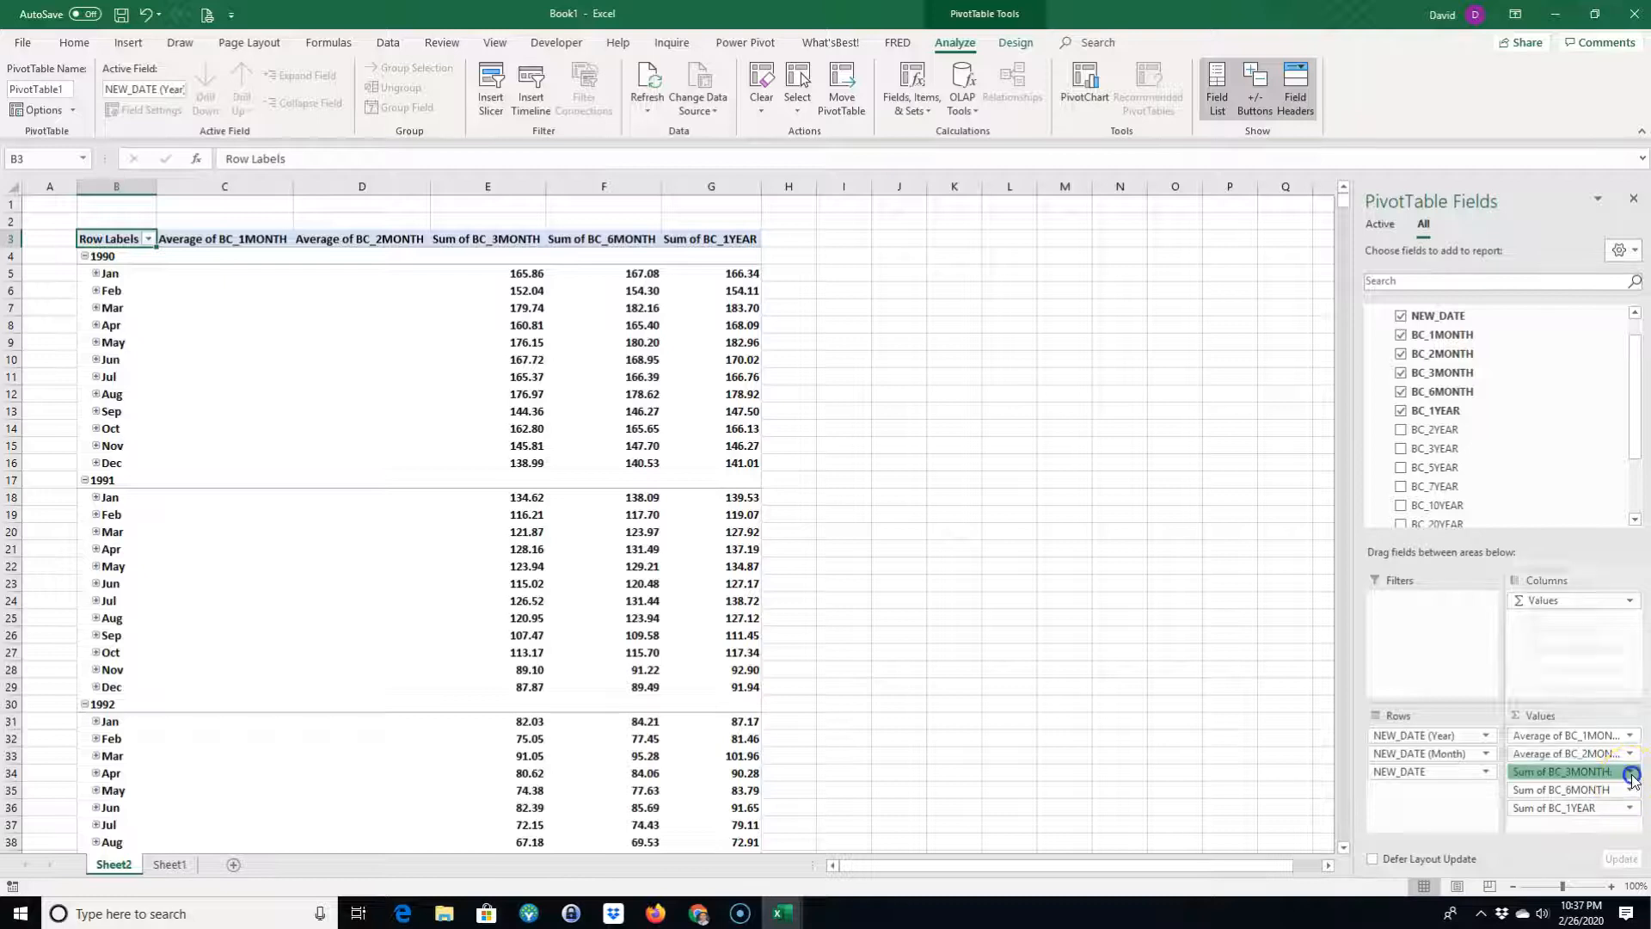
click(1538, 731)
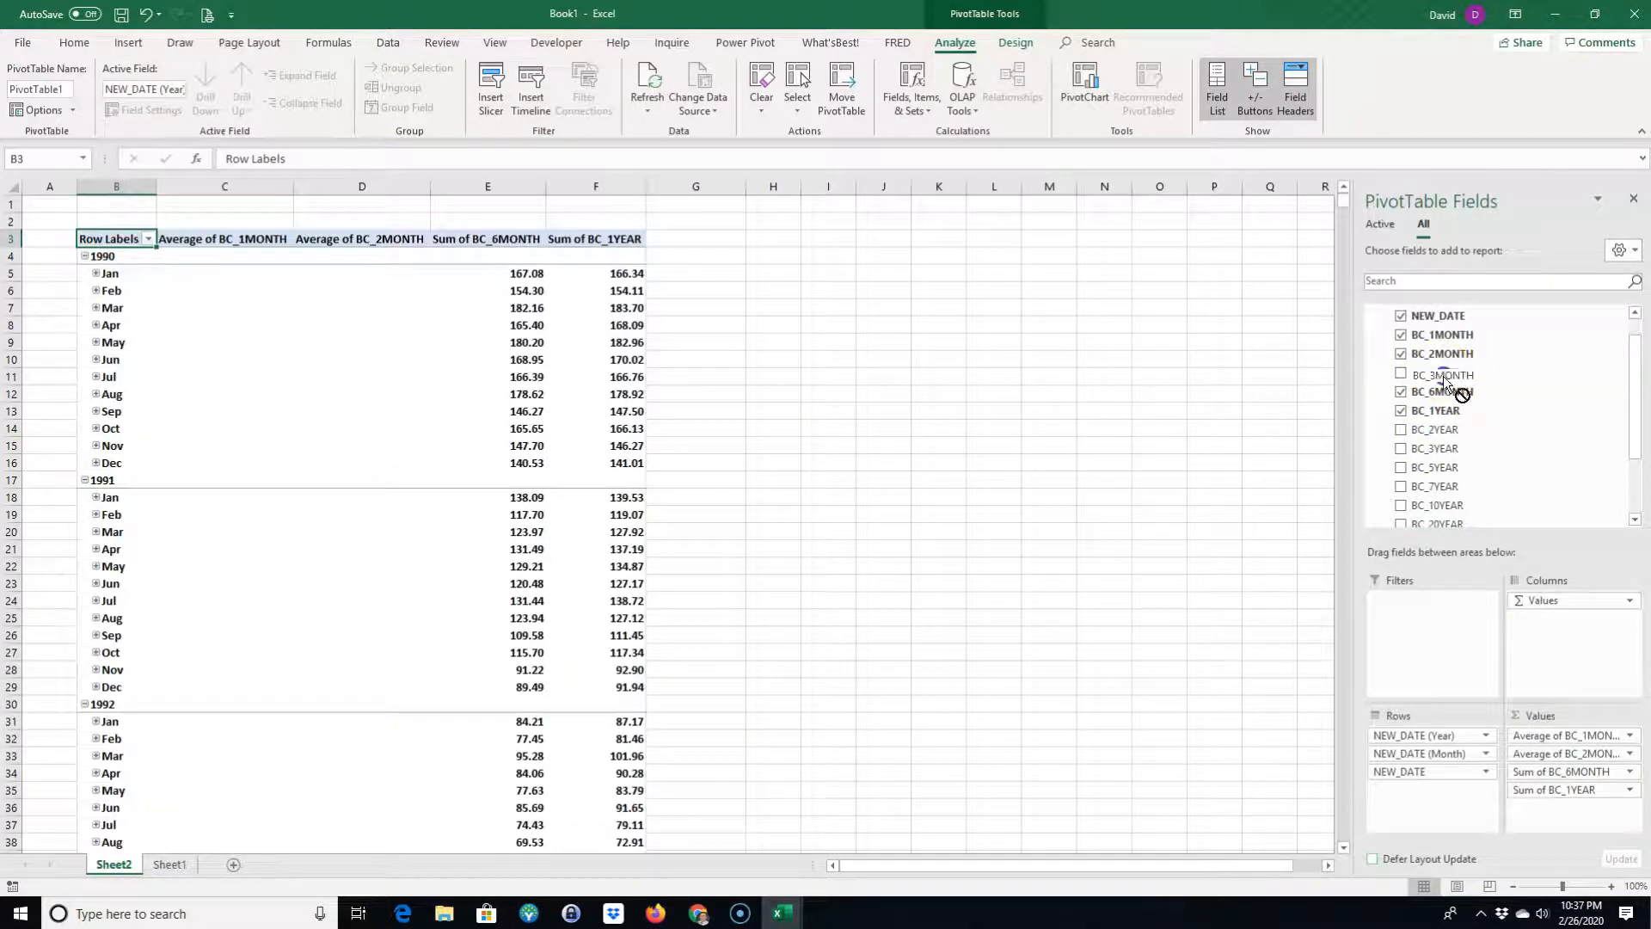
- Add BC_3MONTH back to the PivotTable values between BC_2MONTH and BC_6MONTH, summarized by Average
drag(1527, 665, 1565, 770)
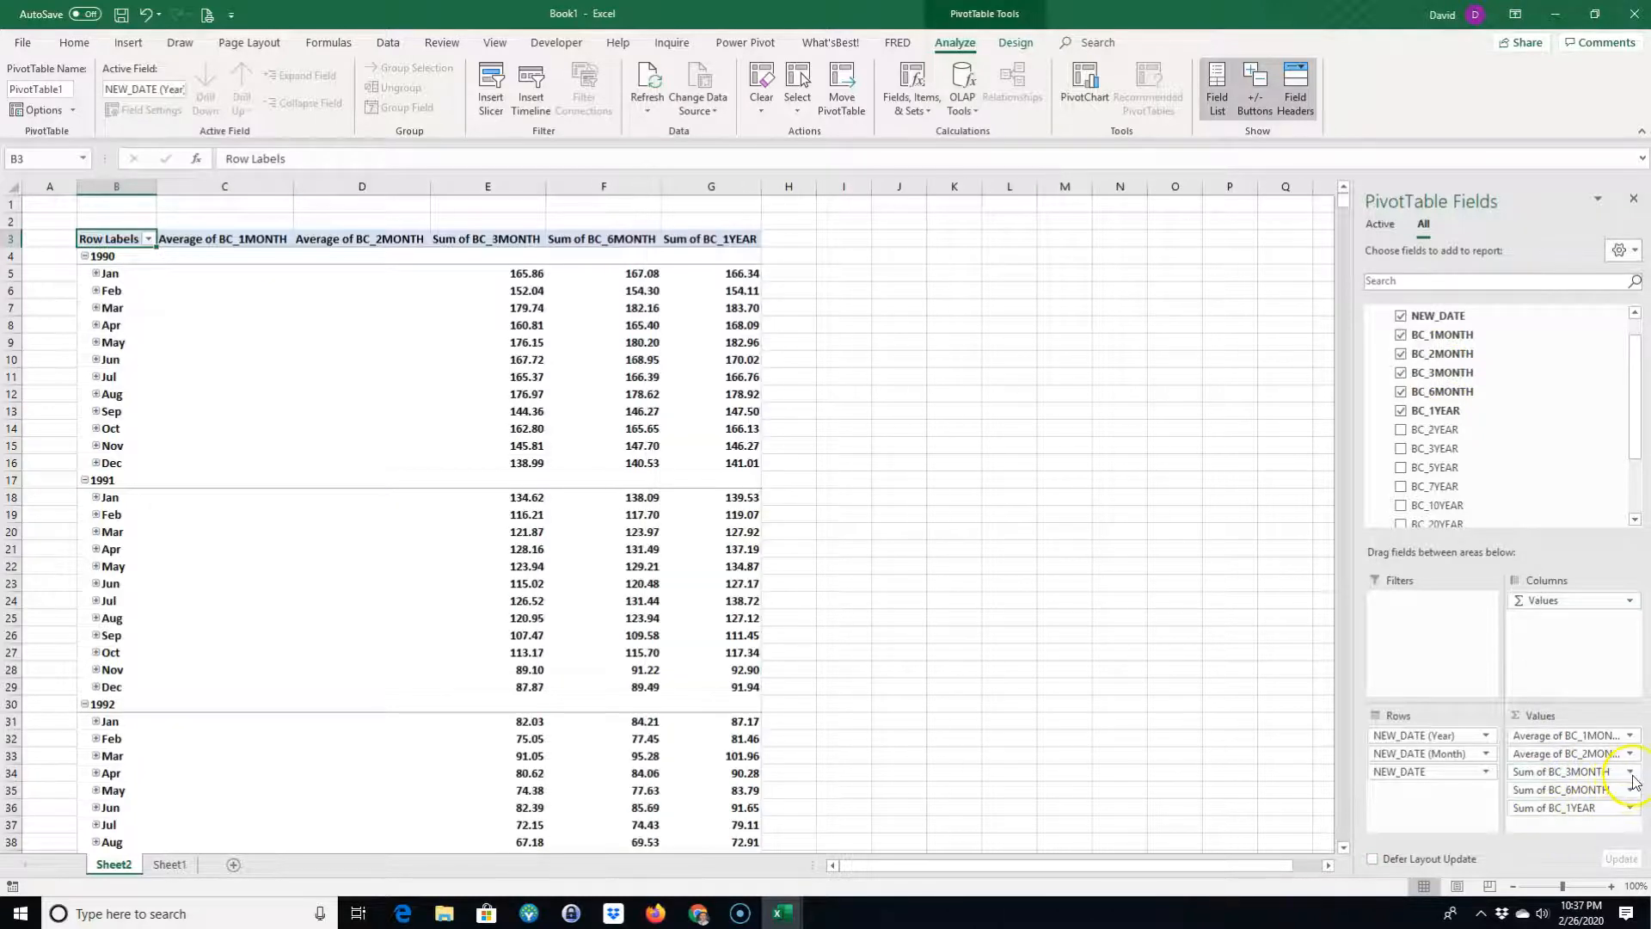
click(1631, 774)
click(1561, 751)
click(675, 416)
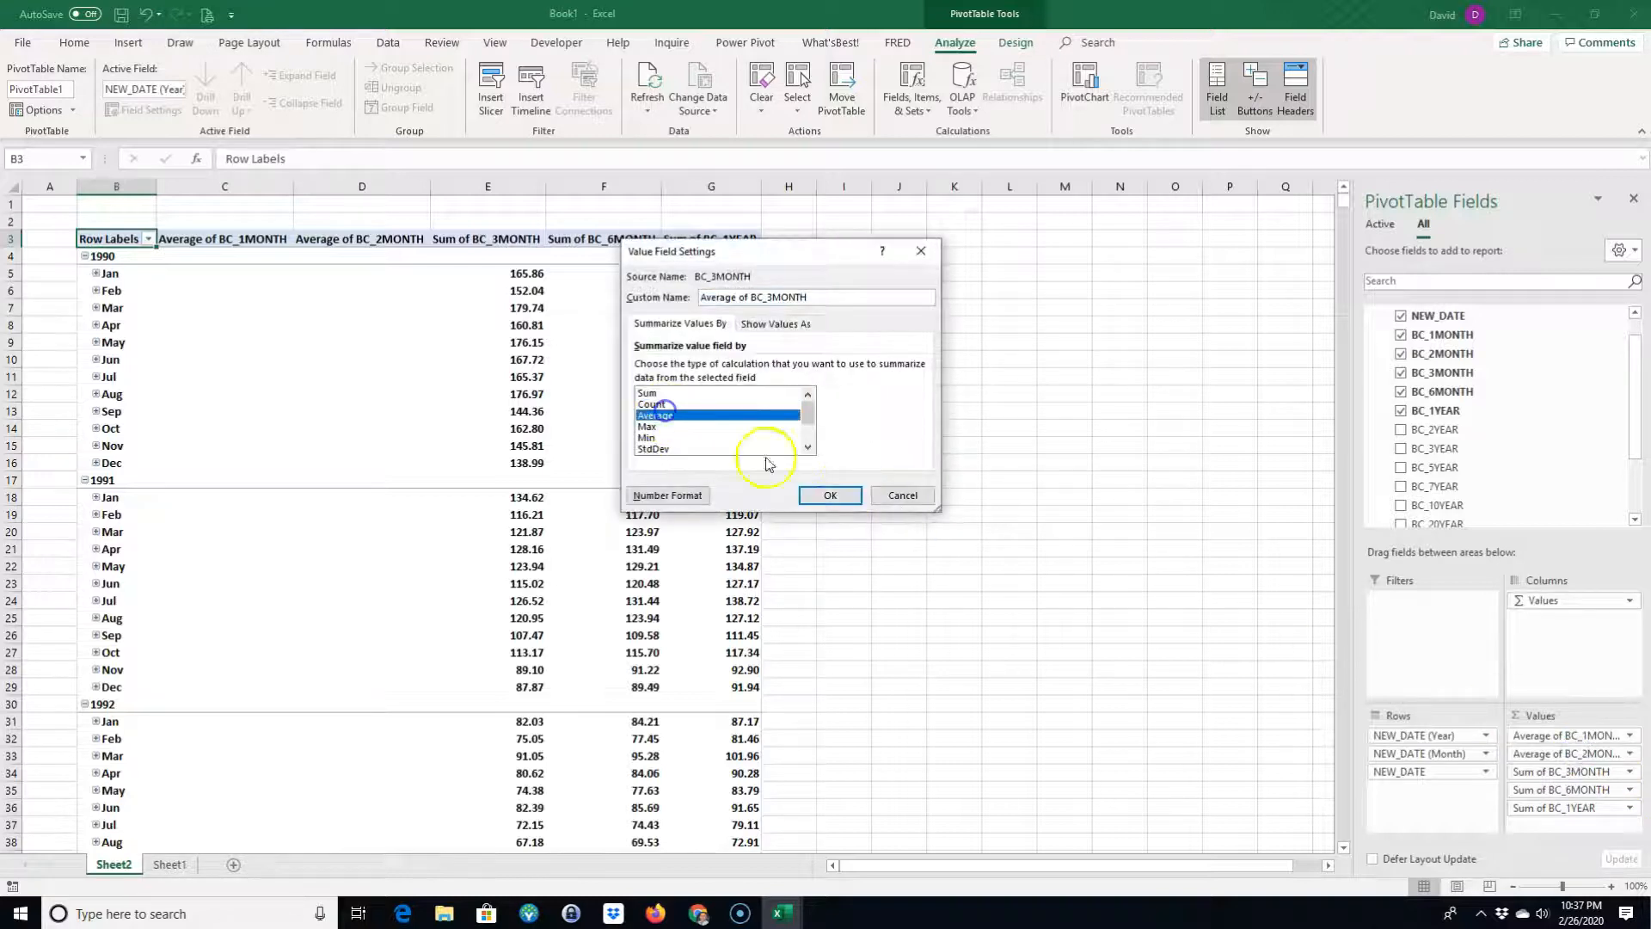
click(830, 495)
- Summarize the BC_6MONTH and BC_1YEAR values by Average instead of Sum
click(1629, 790)
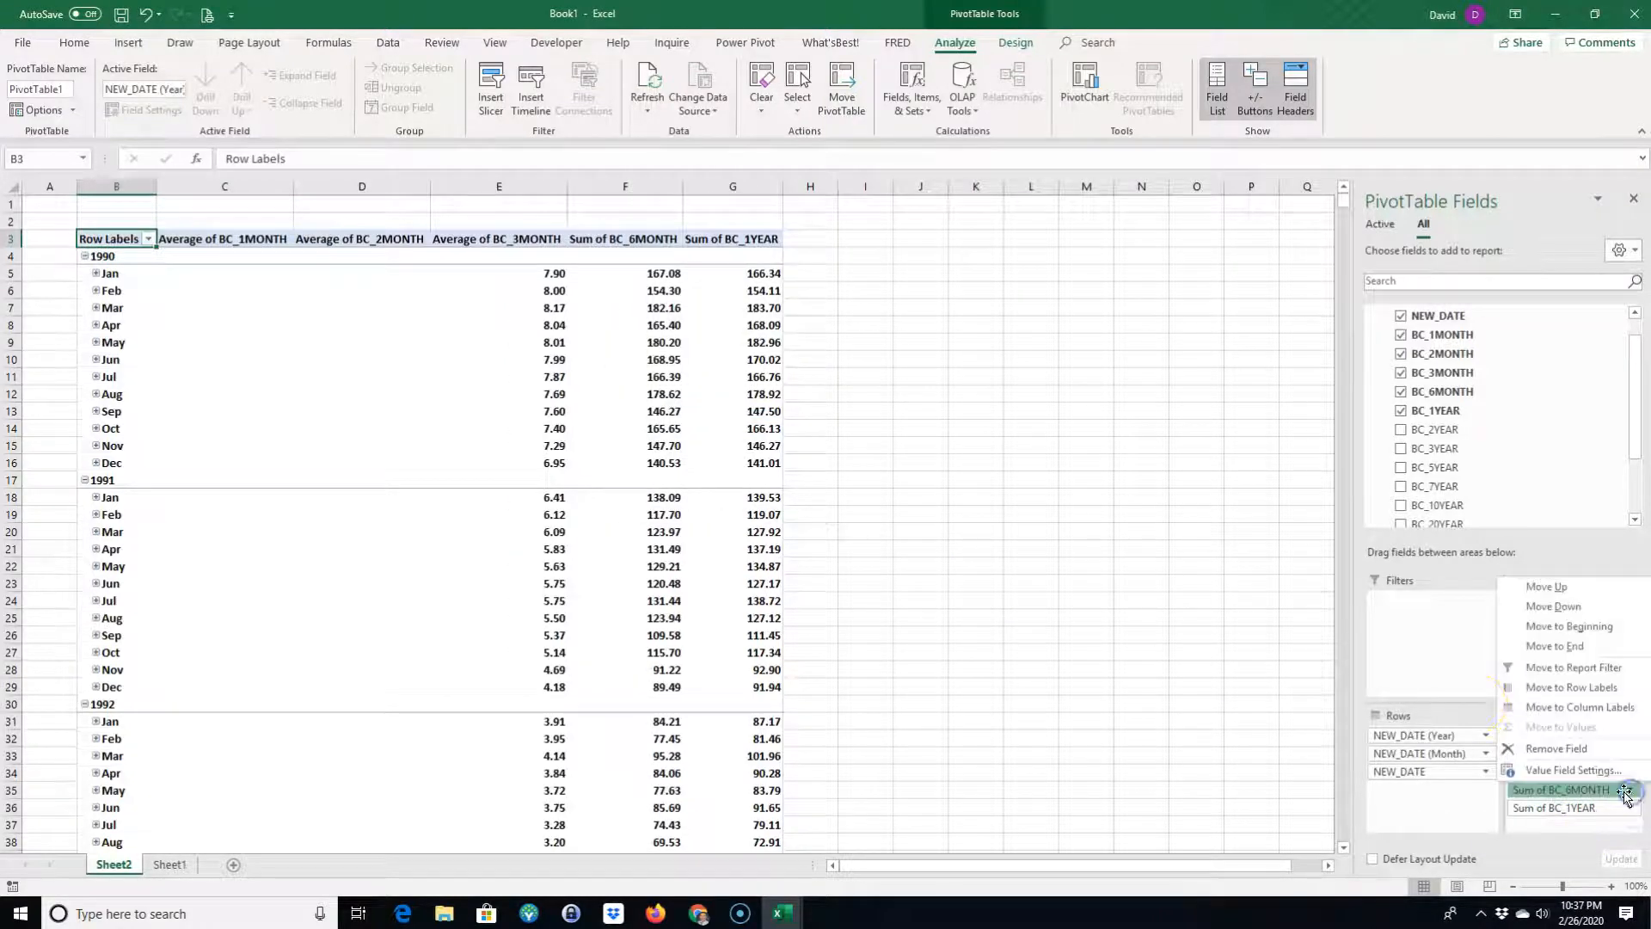
click(676, 416)
click(830, 494)
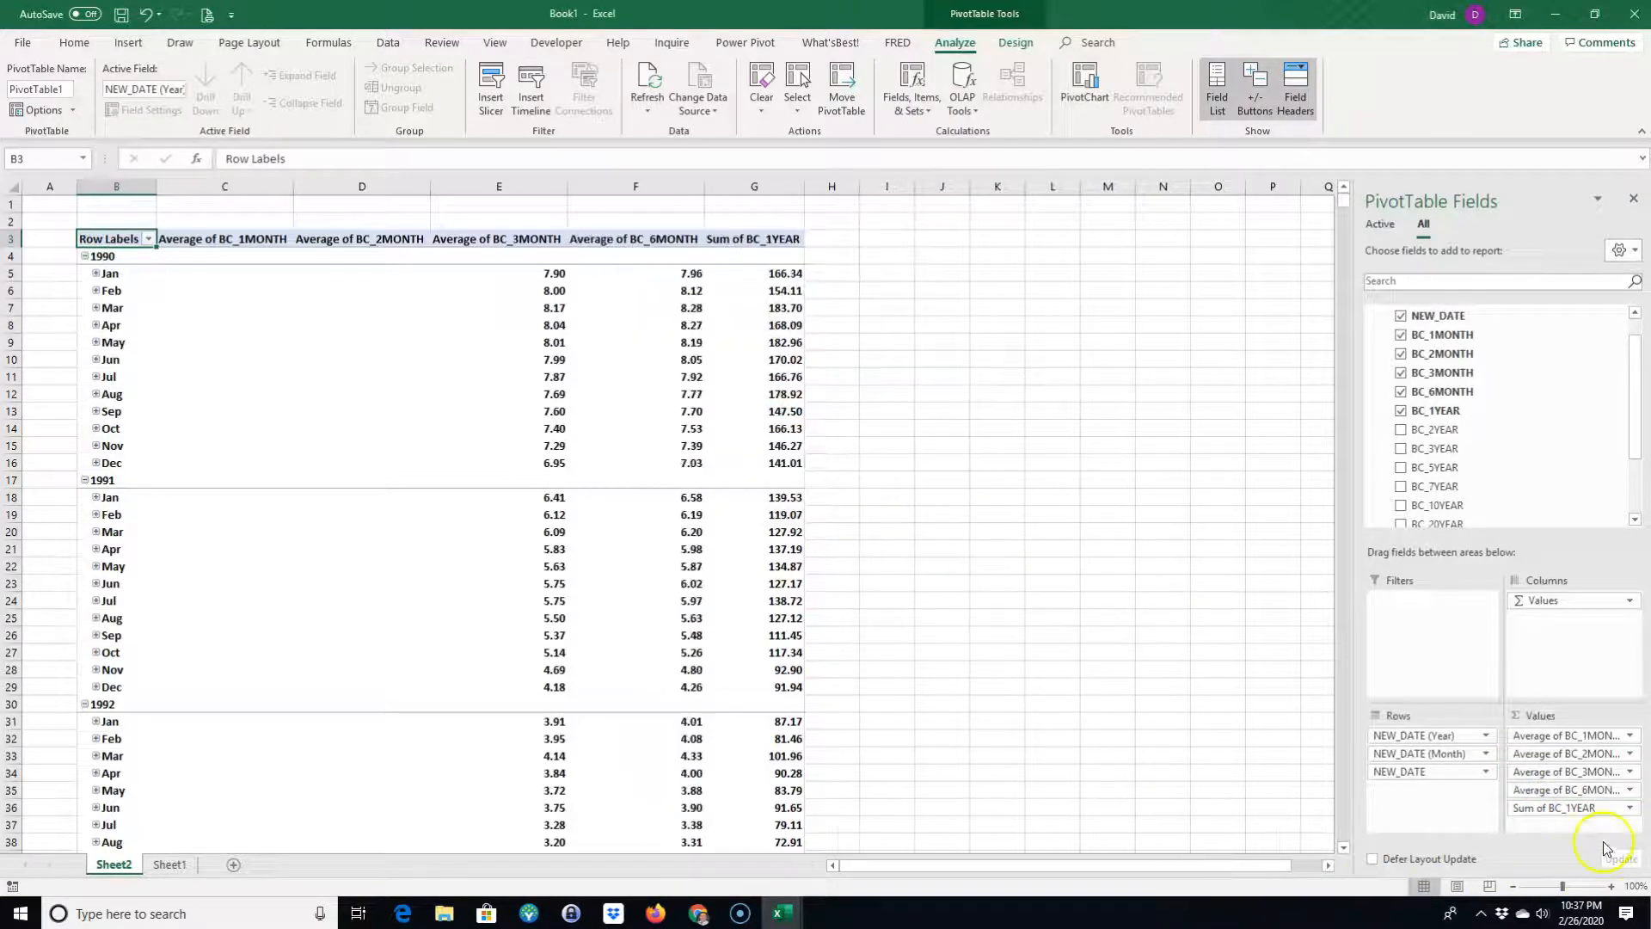
click(1632, 808)
click(1565, 820)
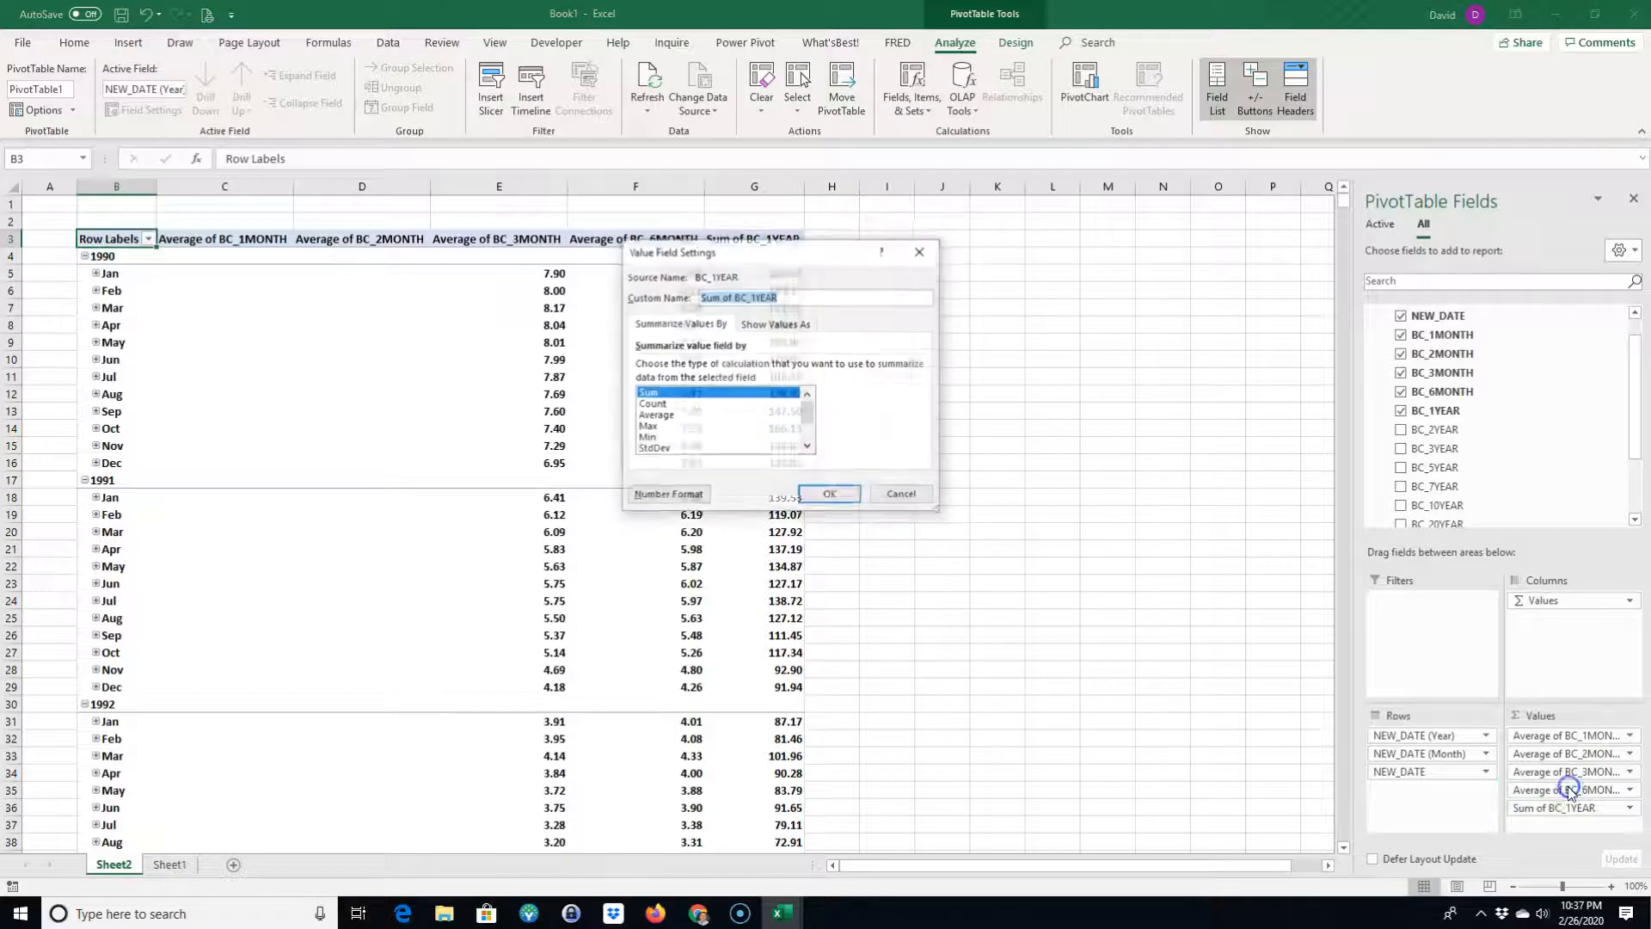
click(649, 417)
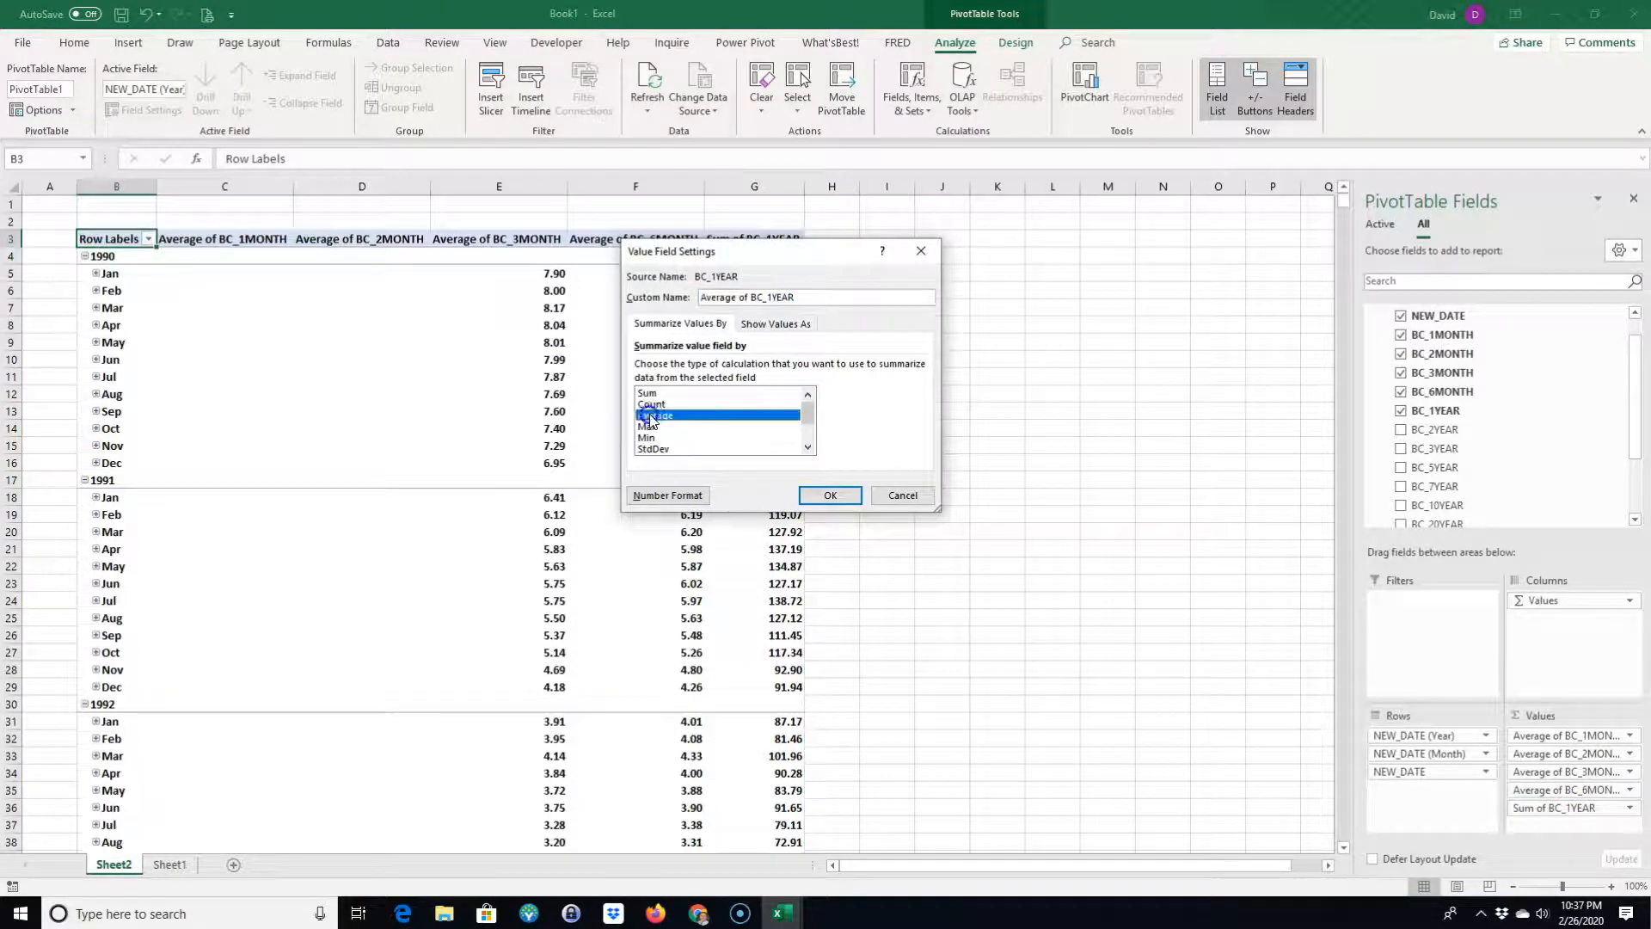
click(830, 495)
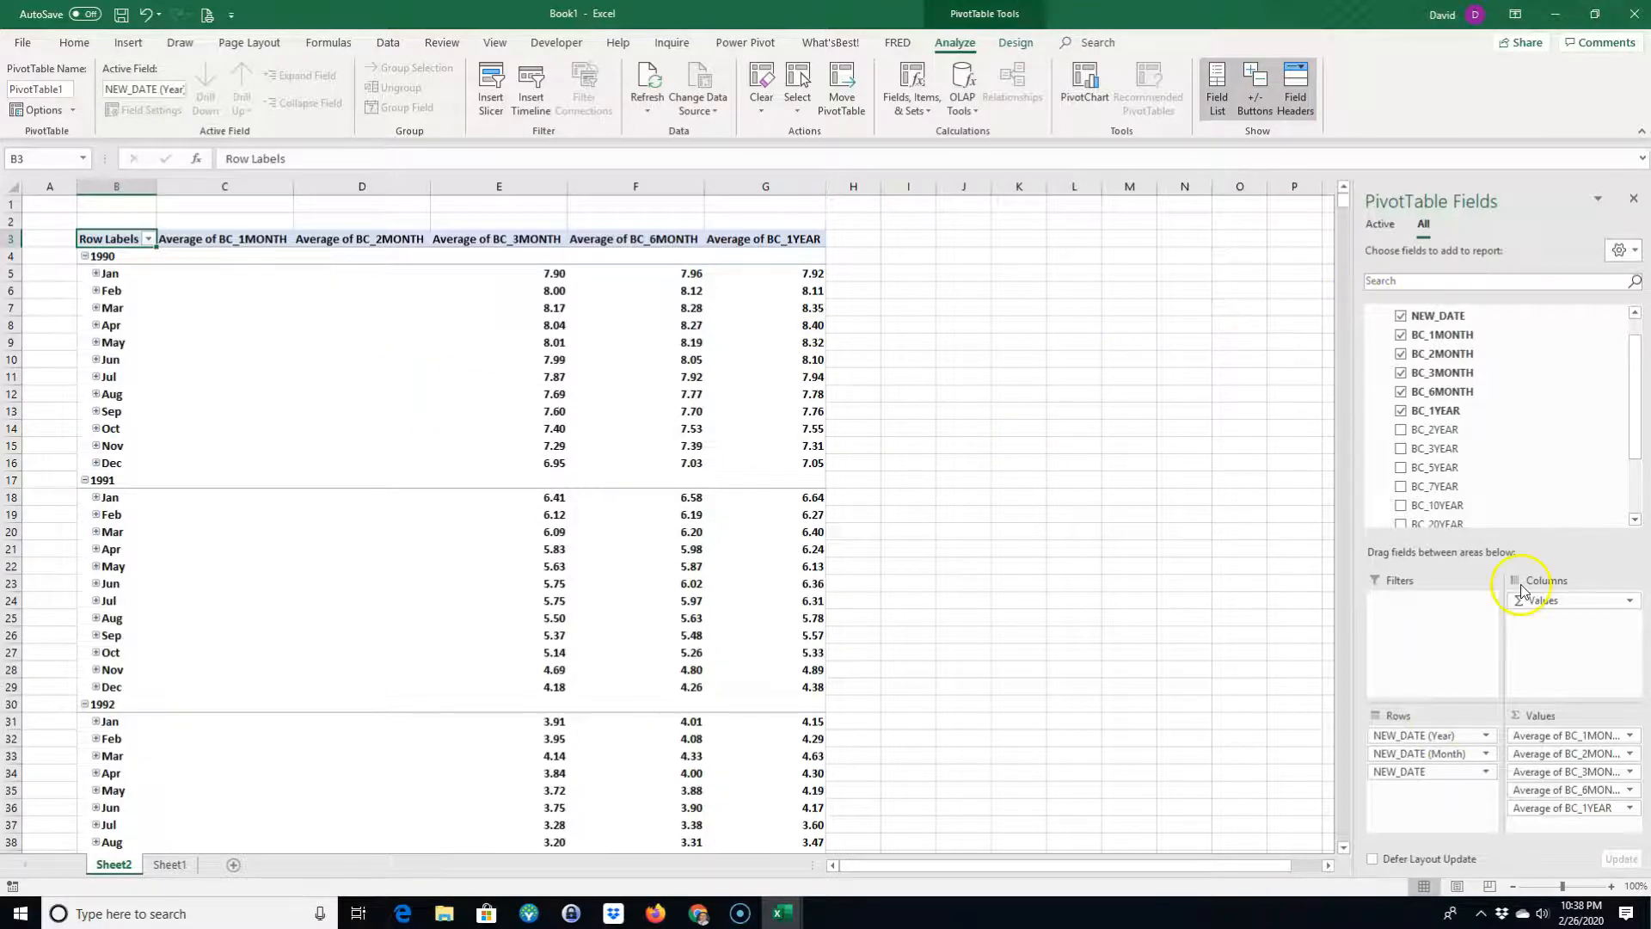
- Add BC_2YEAR, BC_3YEAR, BC_5YEAR and BC_7YEAR to the PivotTable as values after BC_1YEAR
drag(1639, 394, 1640, 432)
drag(1379, 522, 1456, 516)
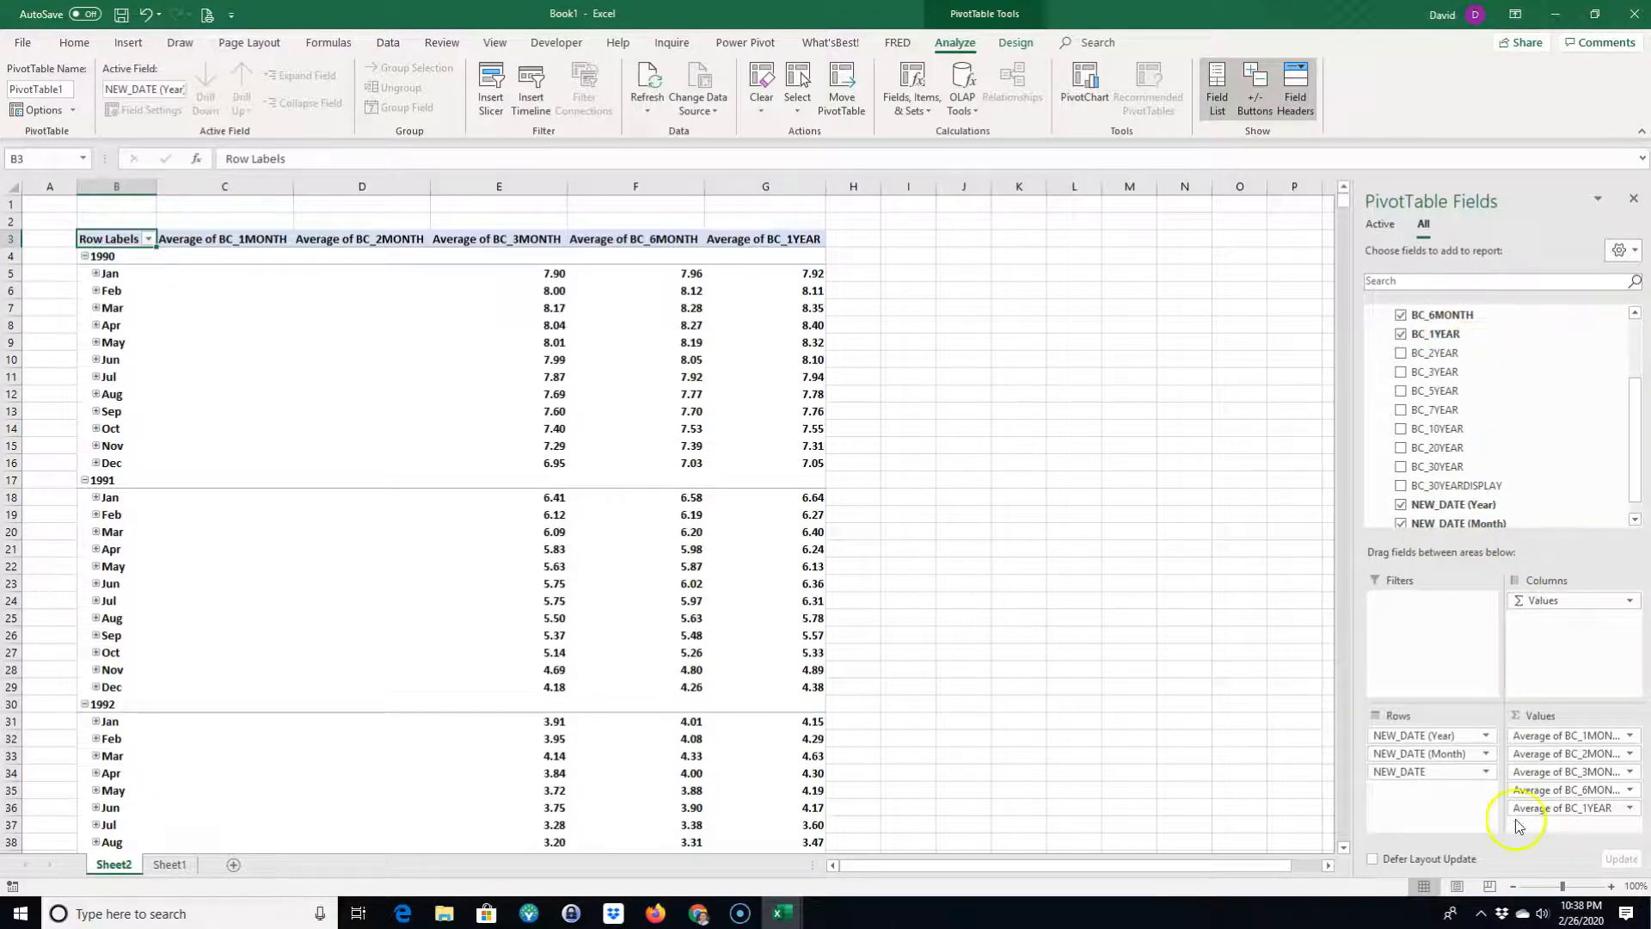
drag(1434, 352, 1556, 819)
drag(1456, 358, 1569, 830)
drag(1434, 391, 1558, 833)
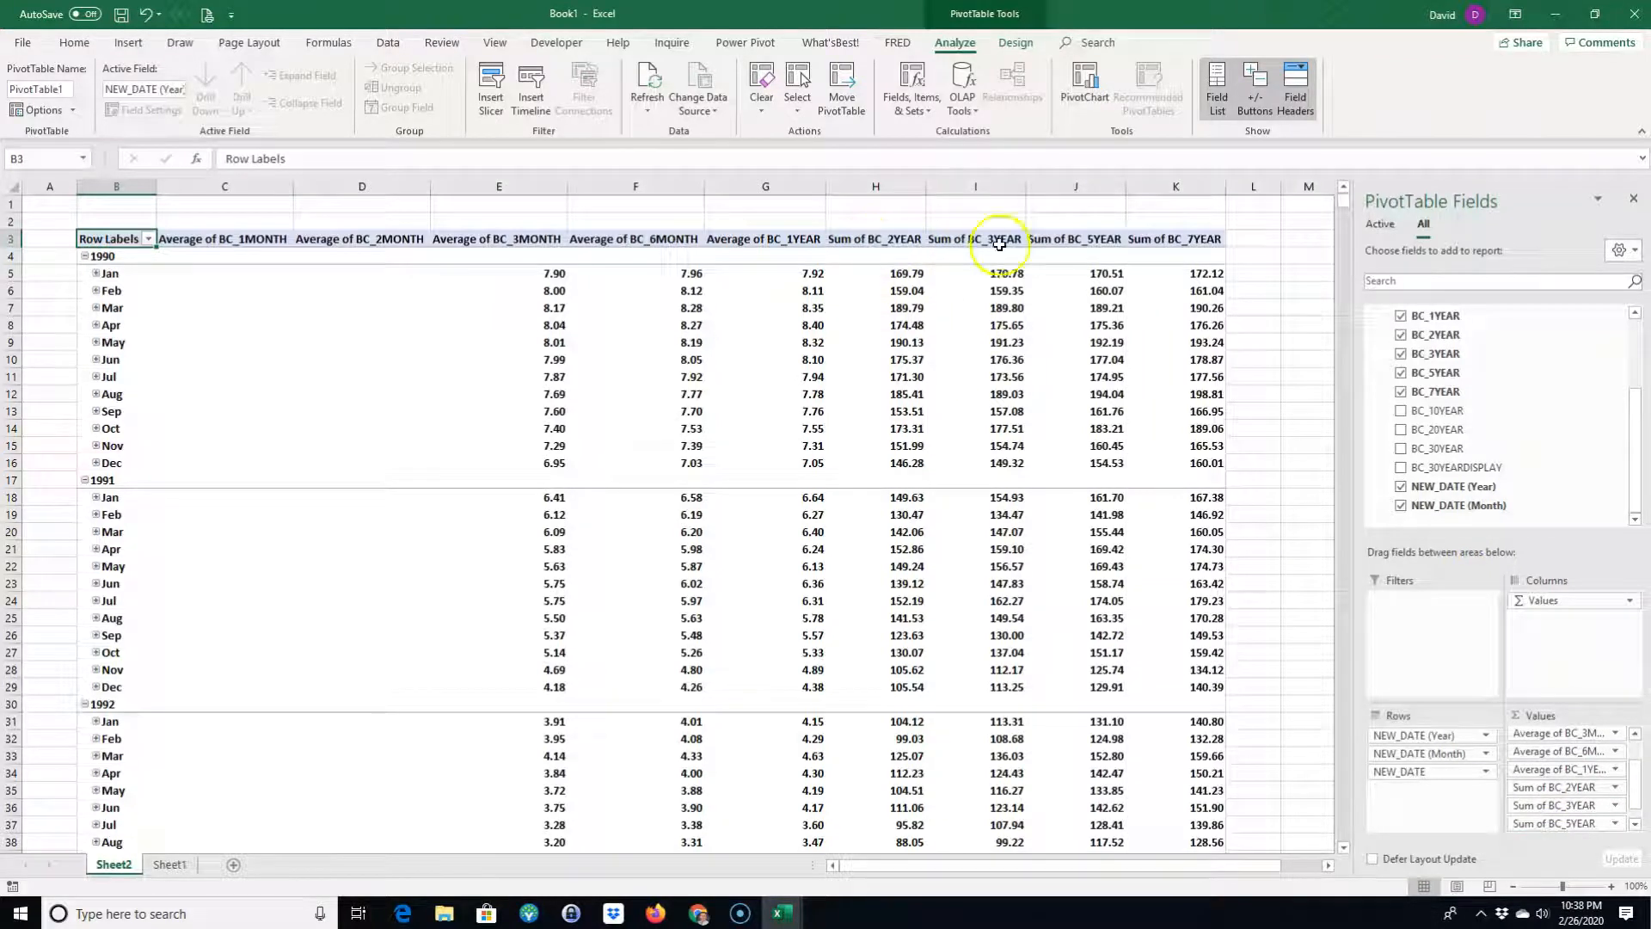
- Move BC_7YEAR ahead of BC_3YEAR in the PivotTable values and return it to the end
drag(1526, 827, 1527, 805)
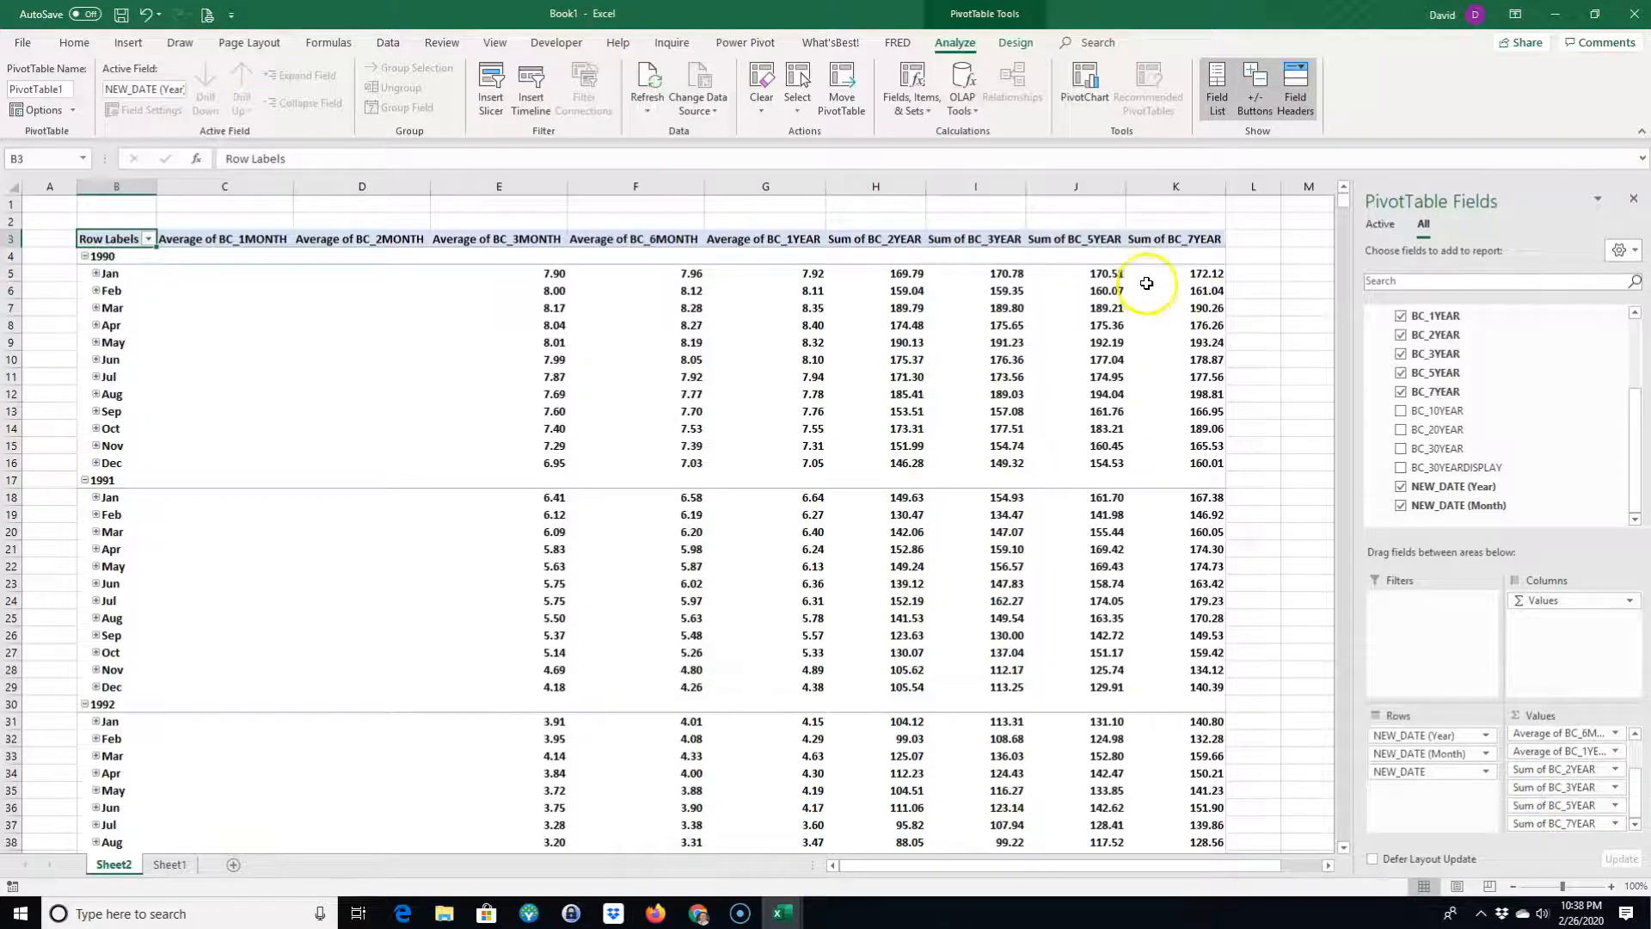
drag(1547, 827, 1549, 778)
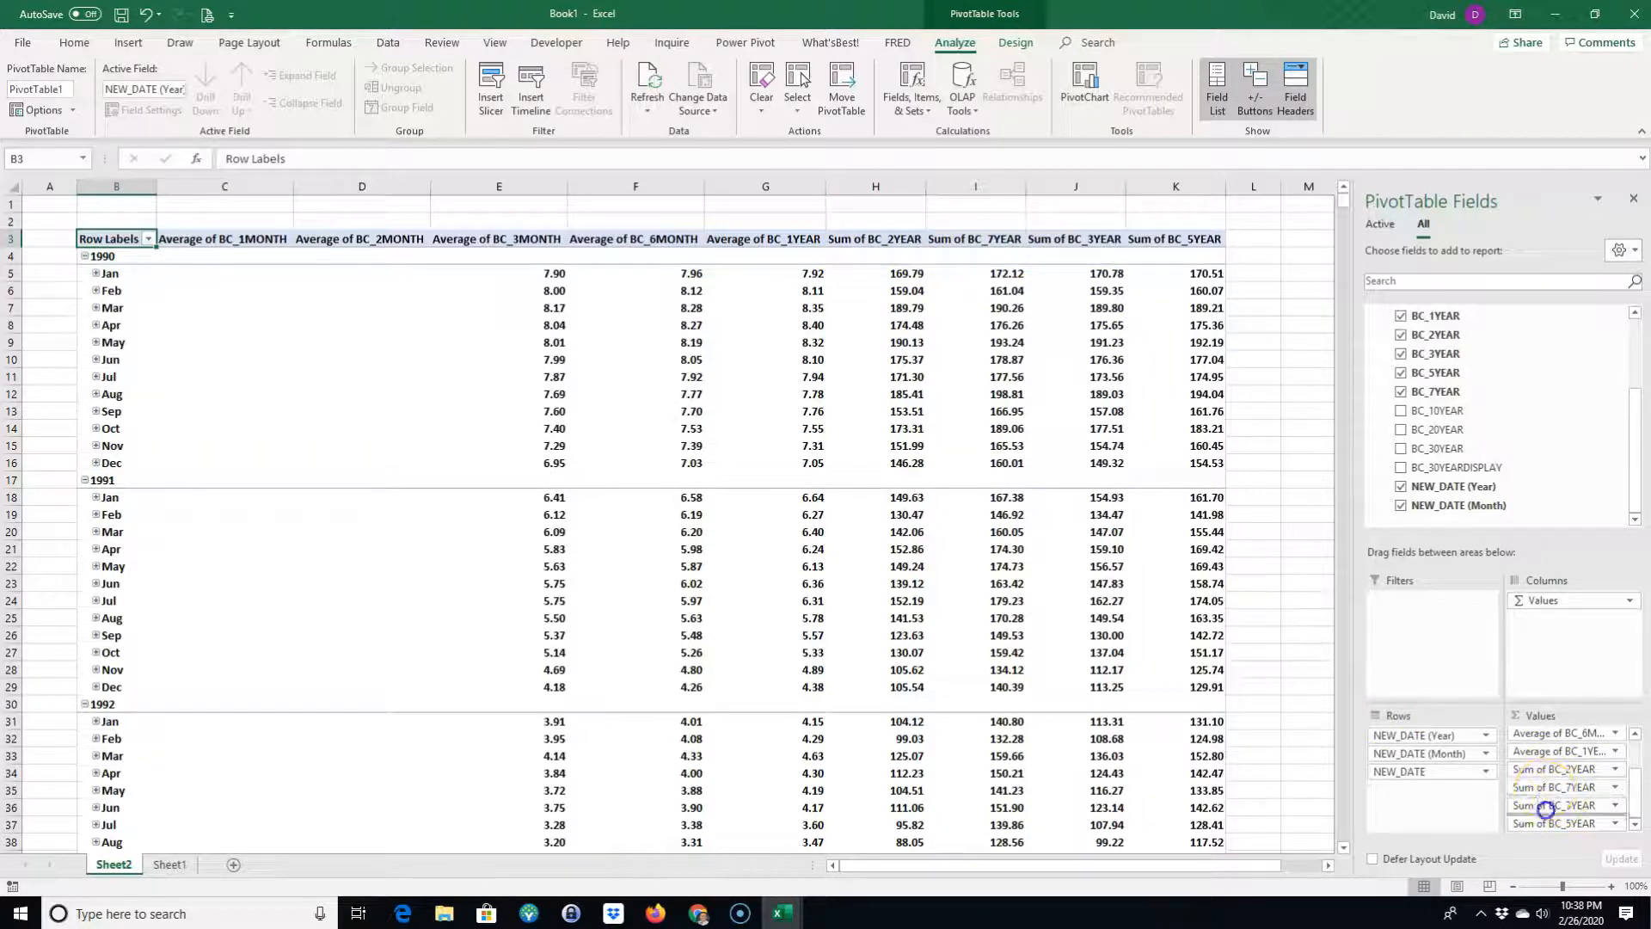
drag(1545, 828, 1545, 829)
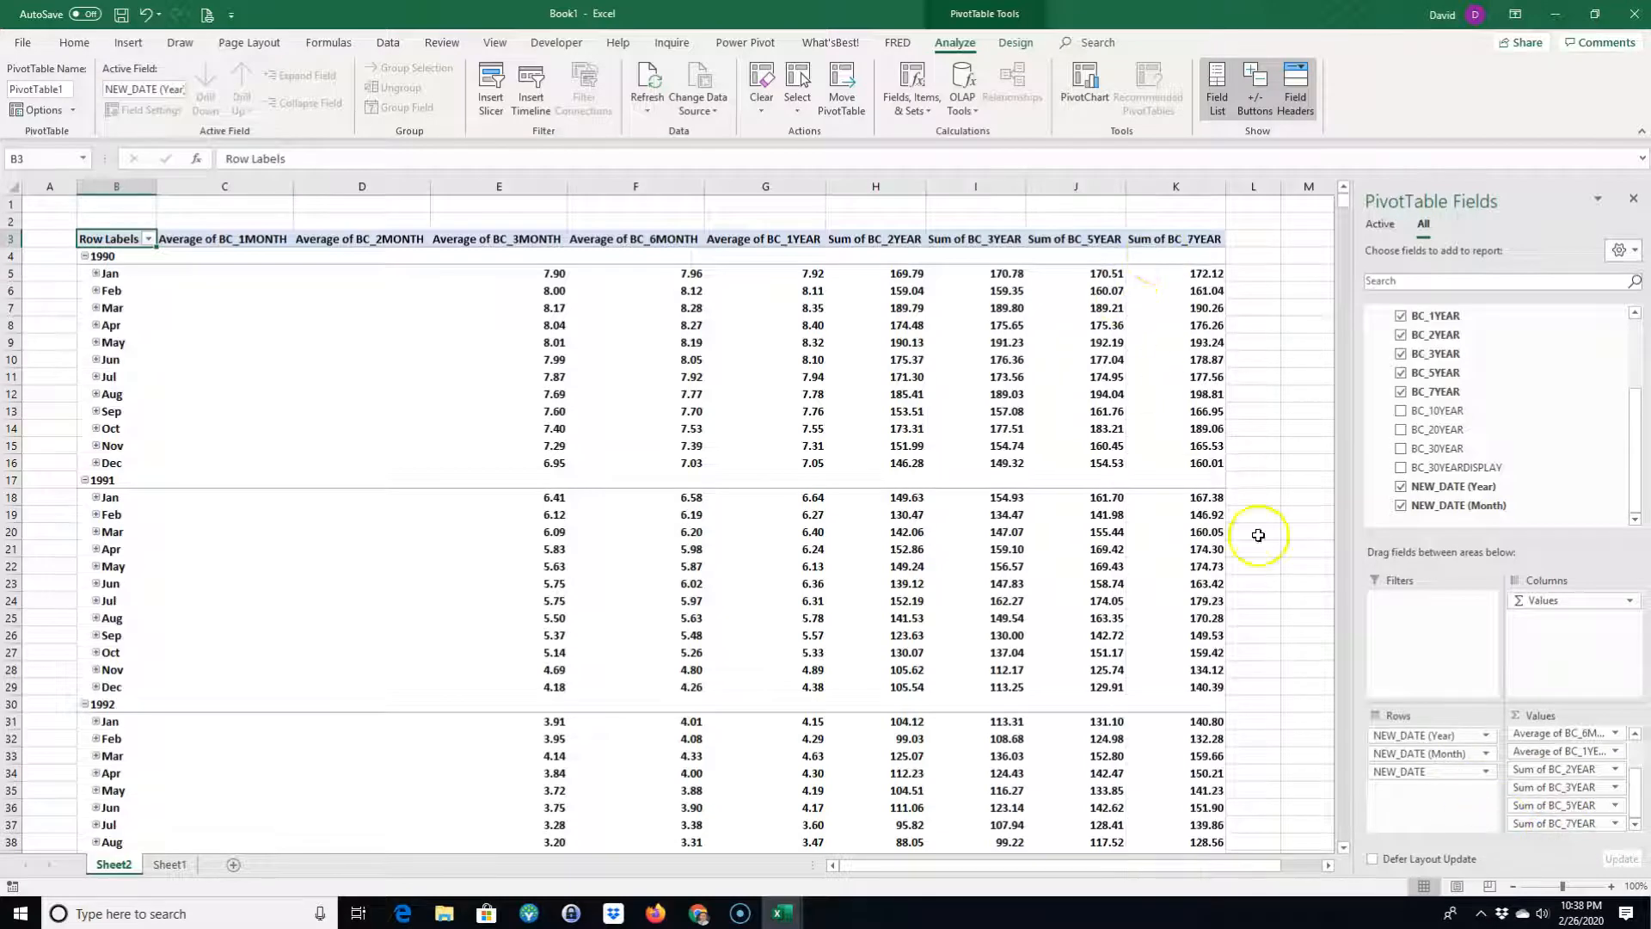
- Add BC_10YEAR, BC_20YEAR and BC_30YEAR to the PivotTable as values after BC_7YEAR
drag(1422, 426, 1586, 832)
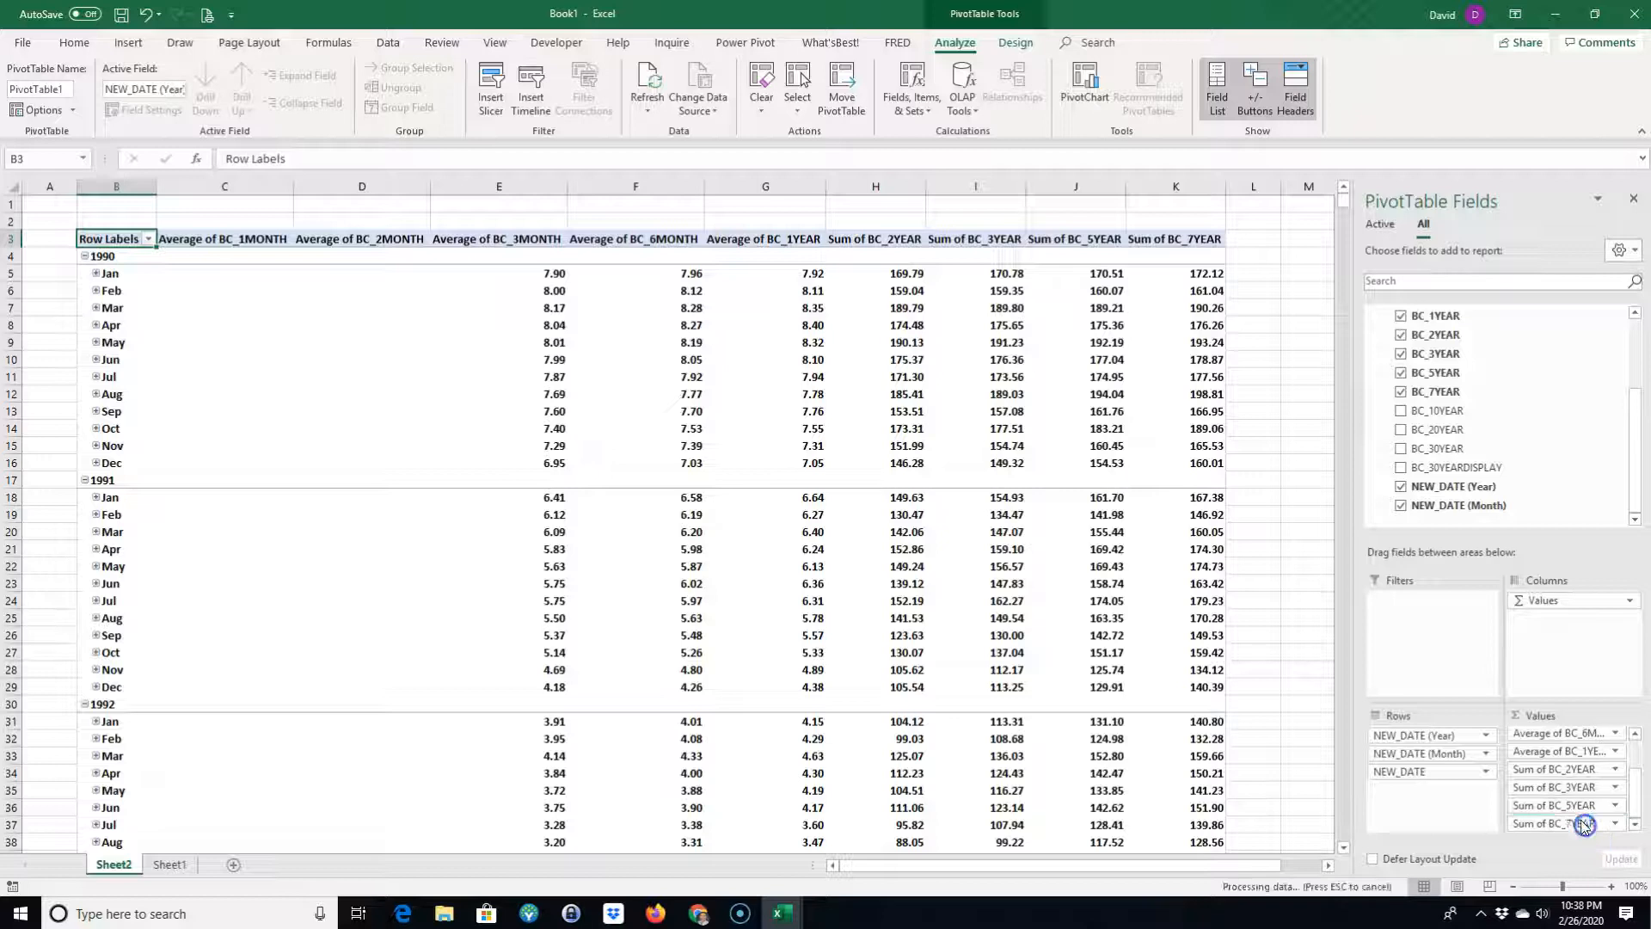
drag(1439, 433, 1555, 839)
drag(932, 866, 1081, 854)
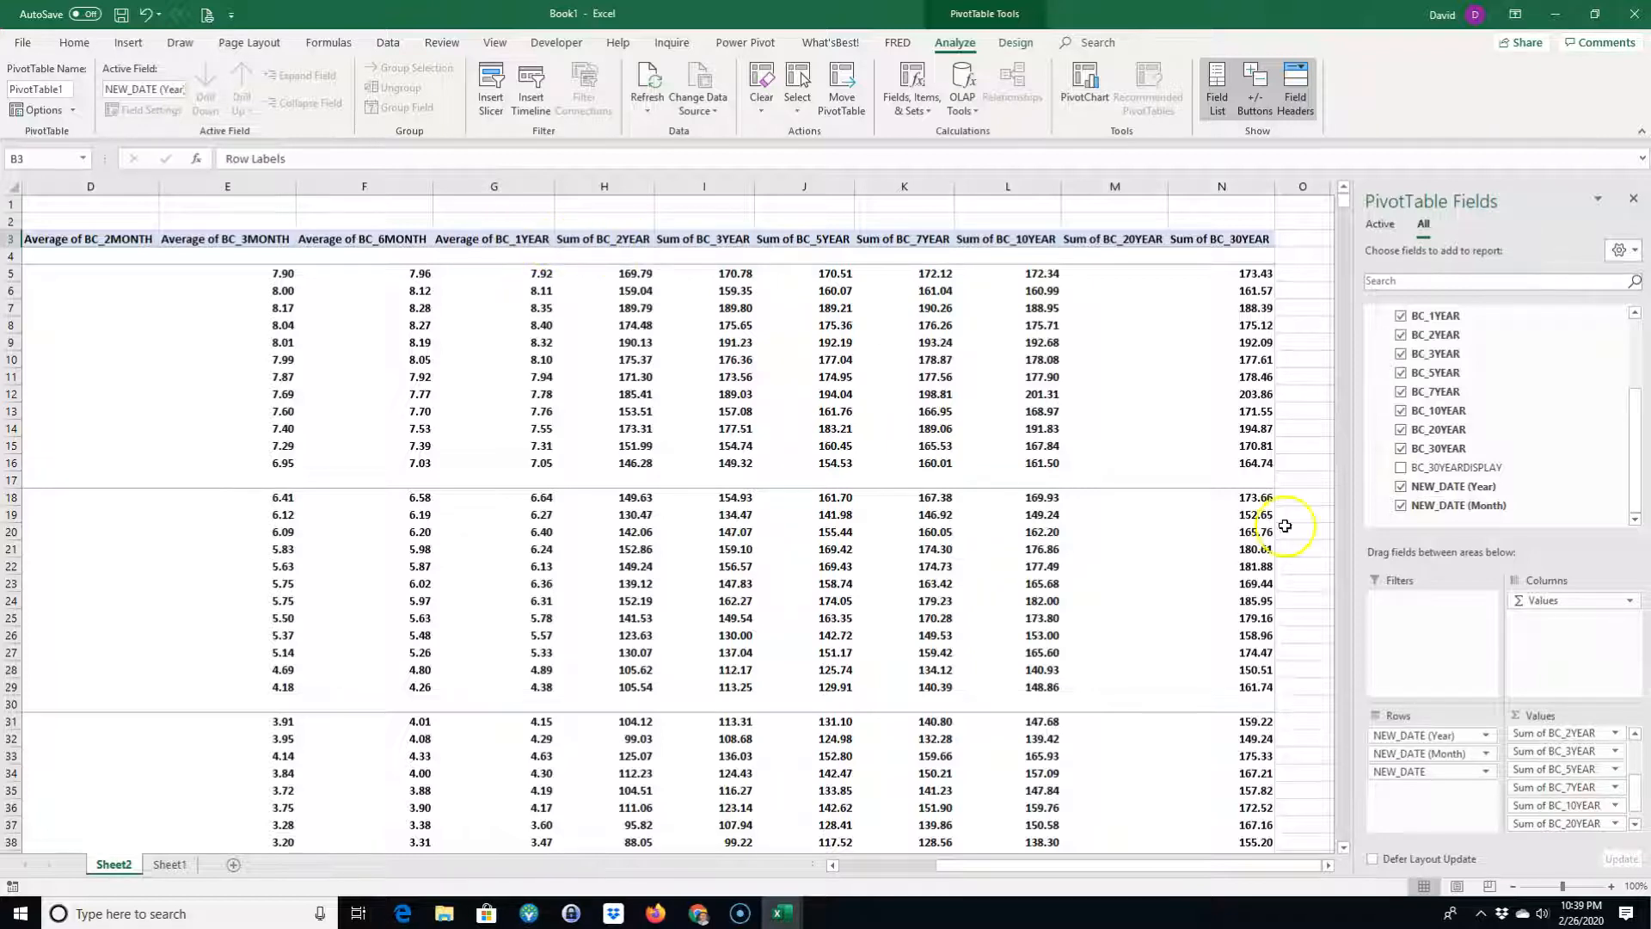
- Summarize the BC_2YEAR and BC_3YEAR values by Average instead of Sum
drag(1636, 806, 1635, 796)
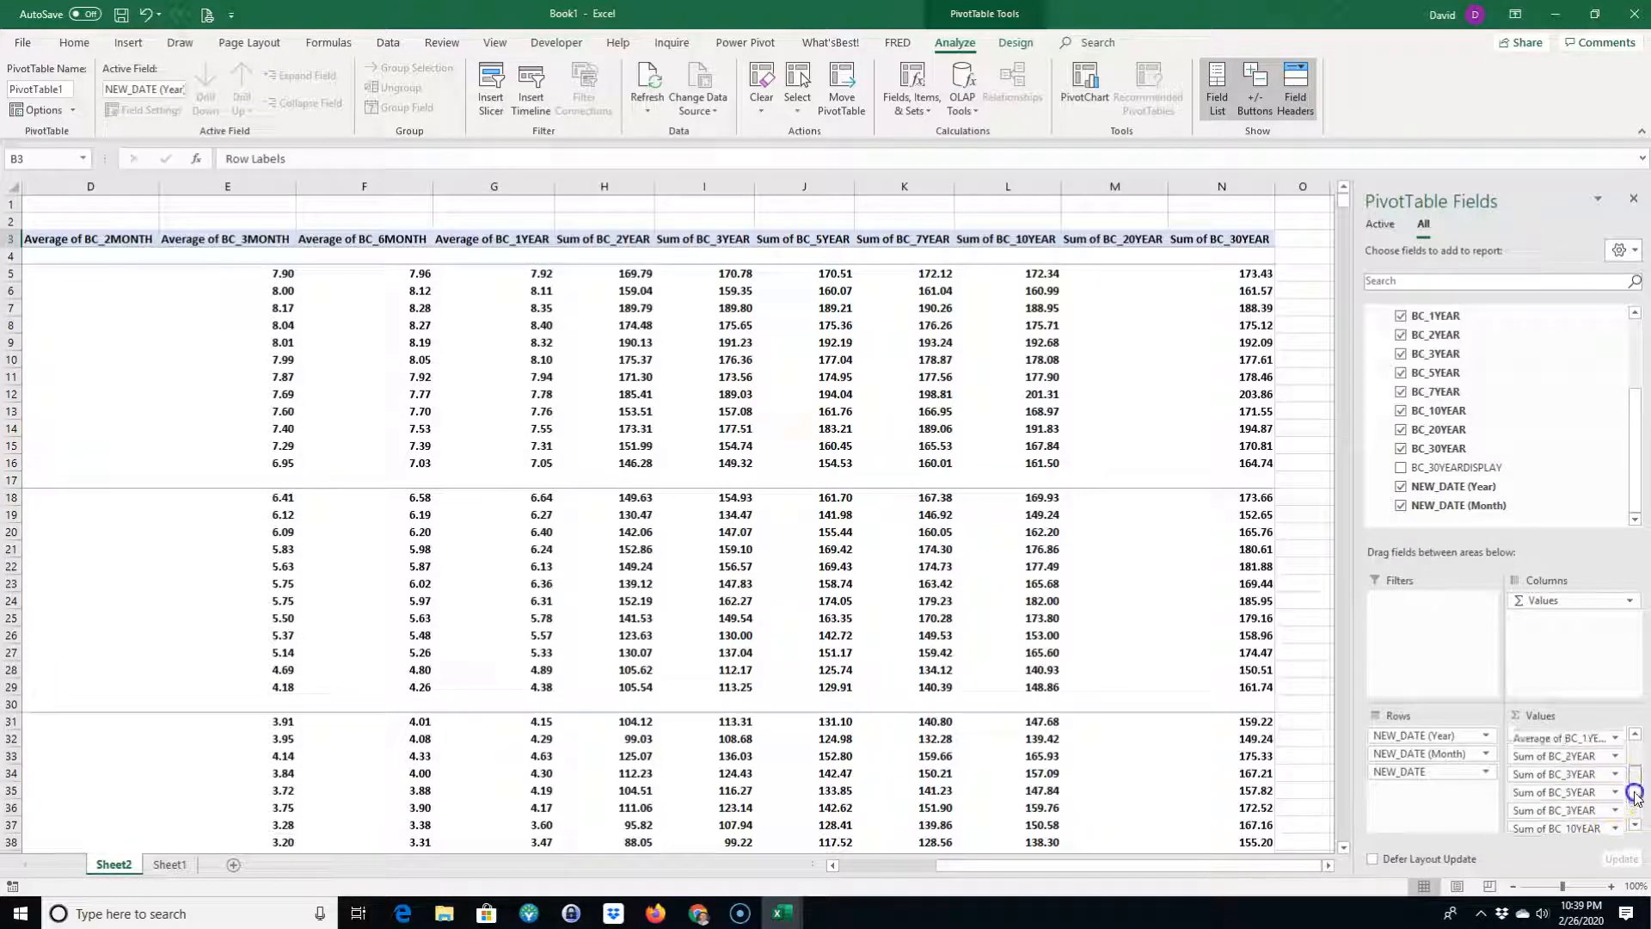
click(1606, 757)
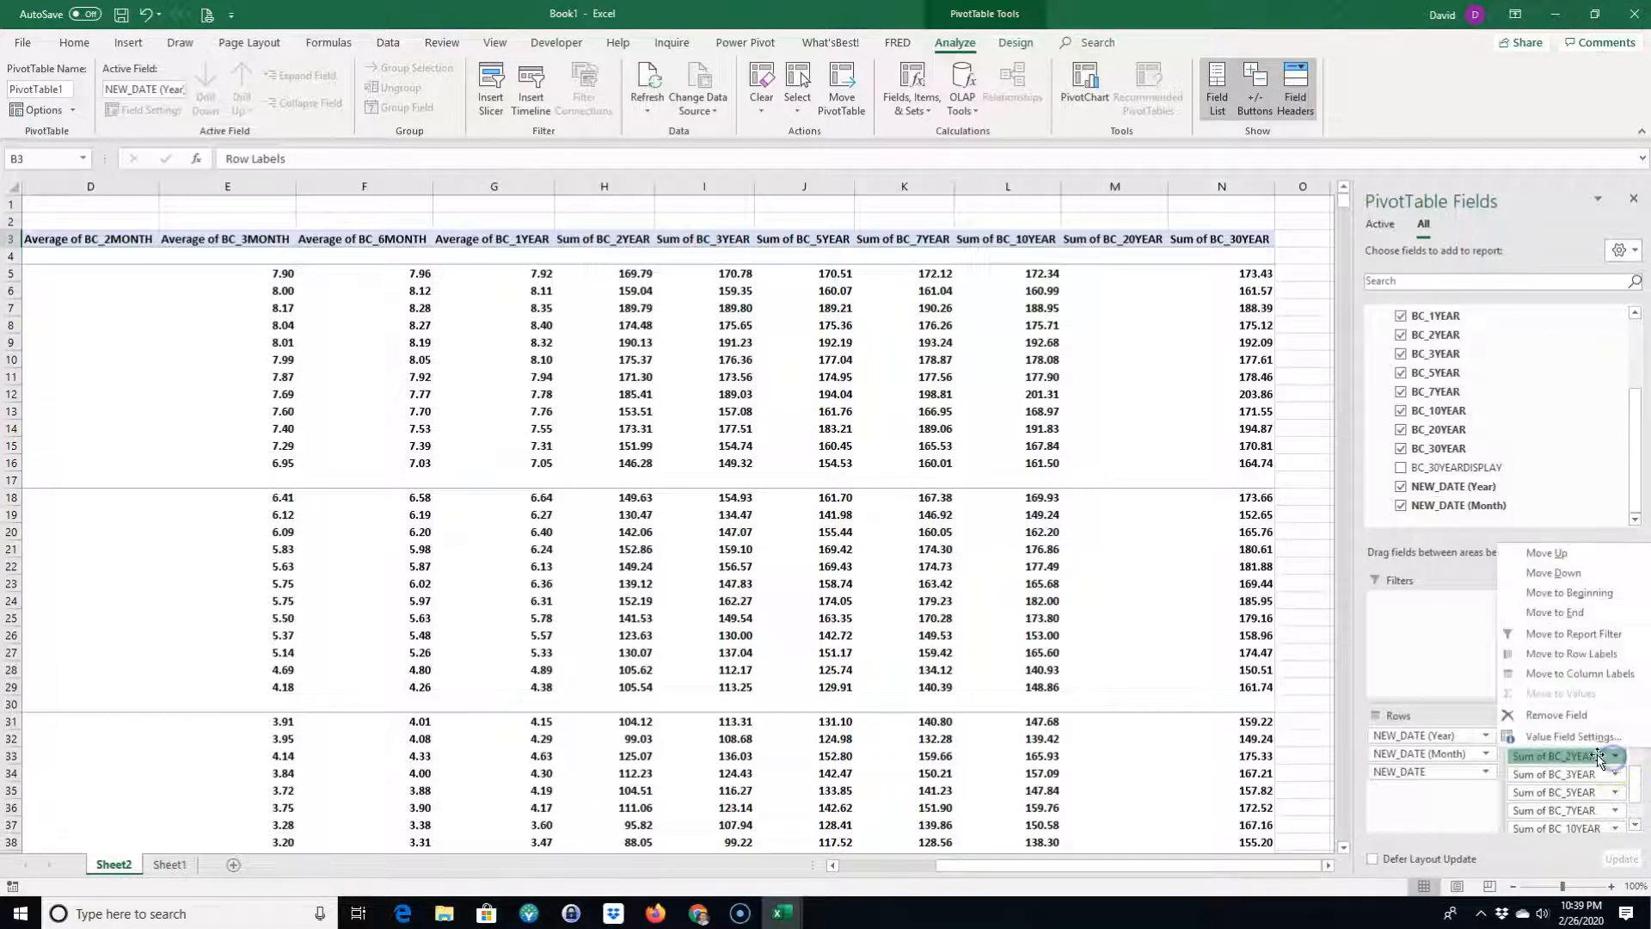
click(1575, 736)
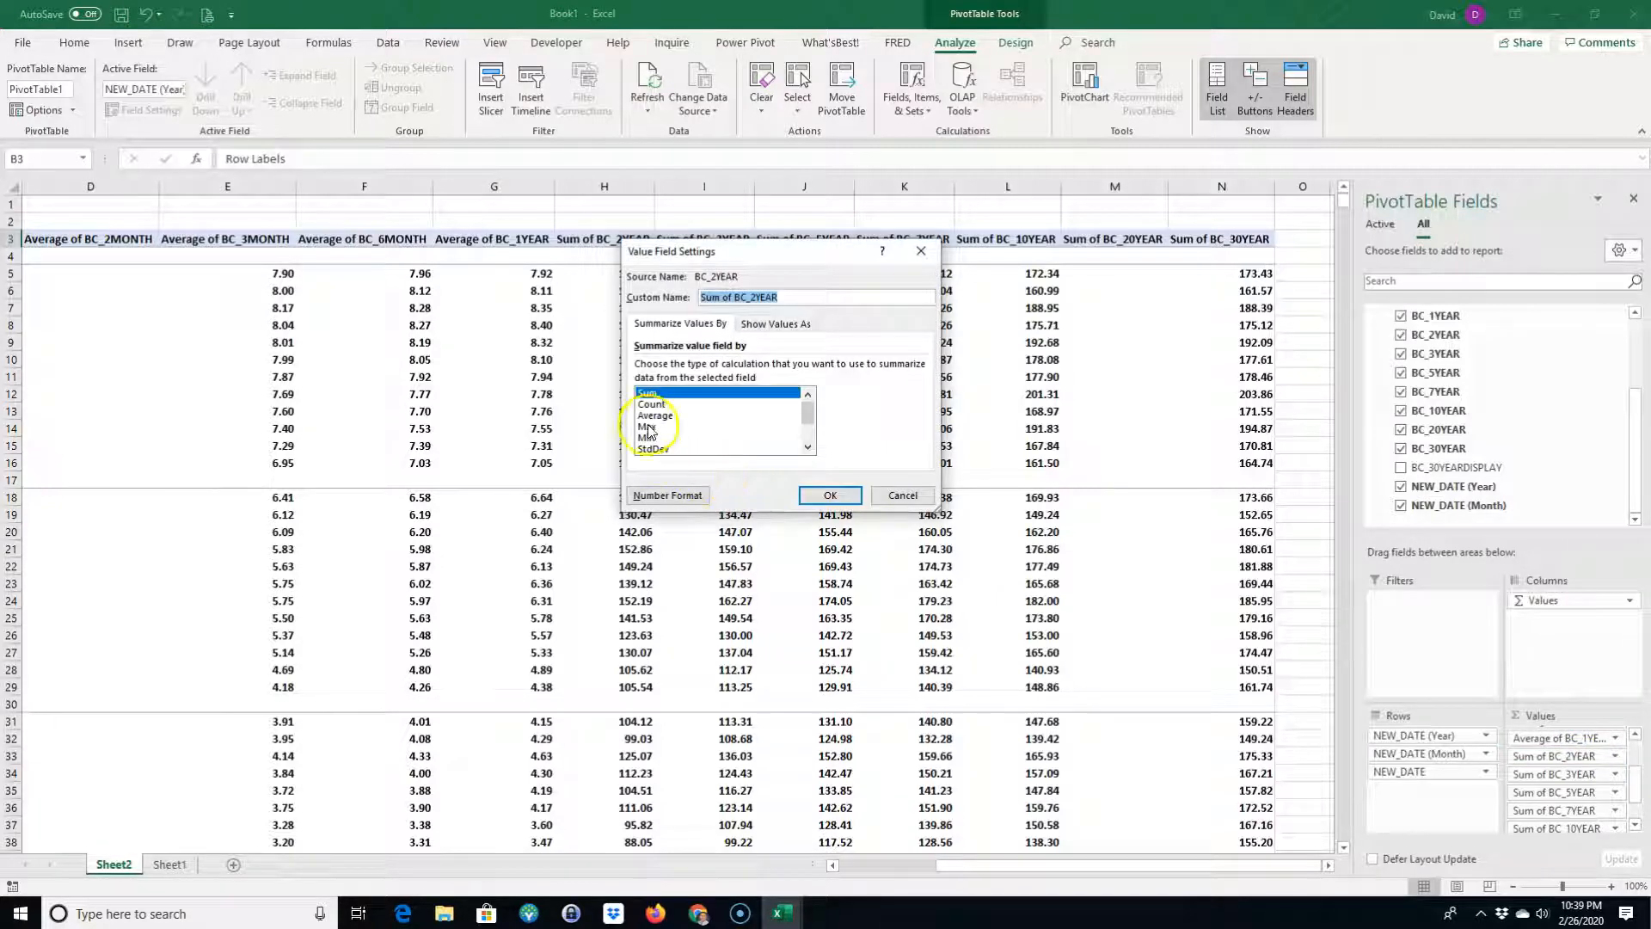
click(653, 417)
click(830, 495)
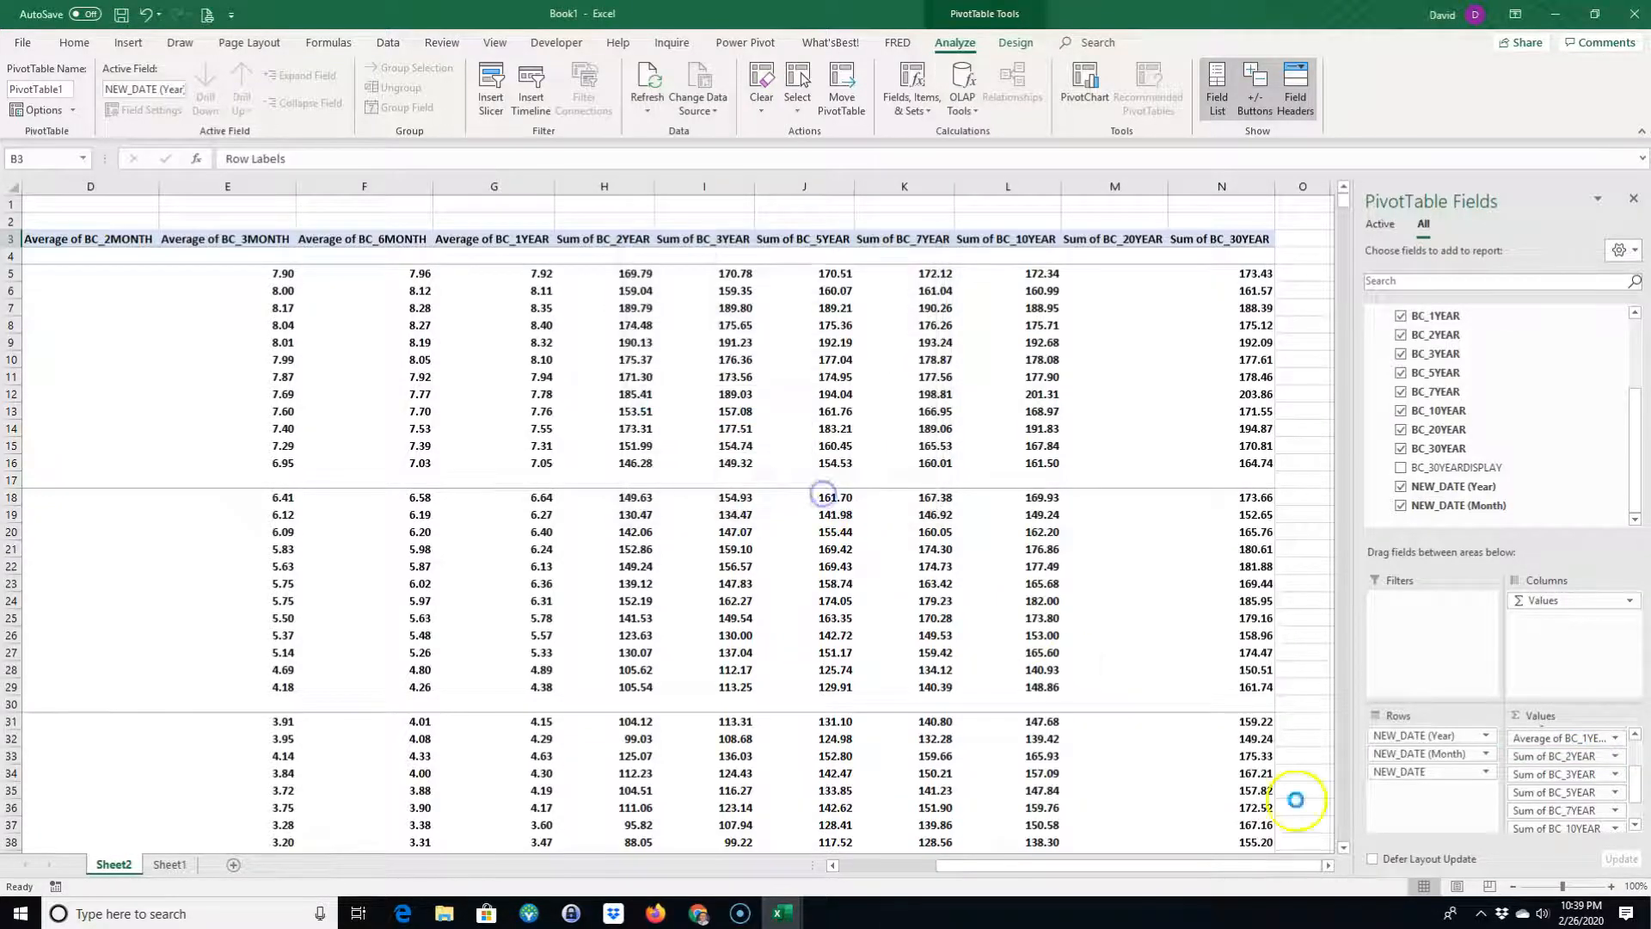
click(1615, 774)
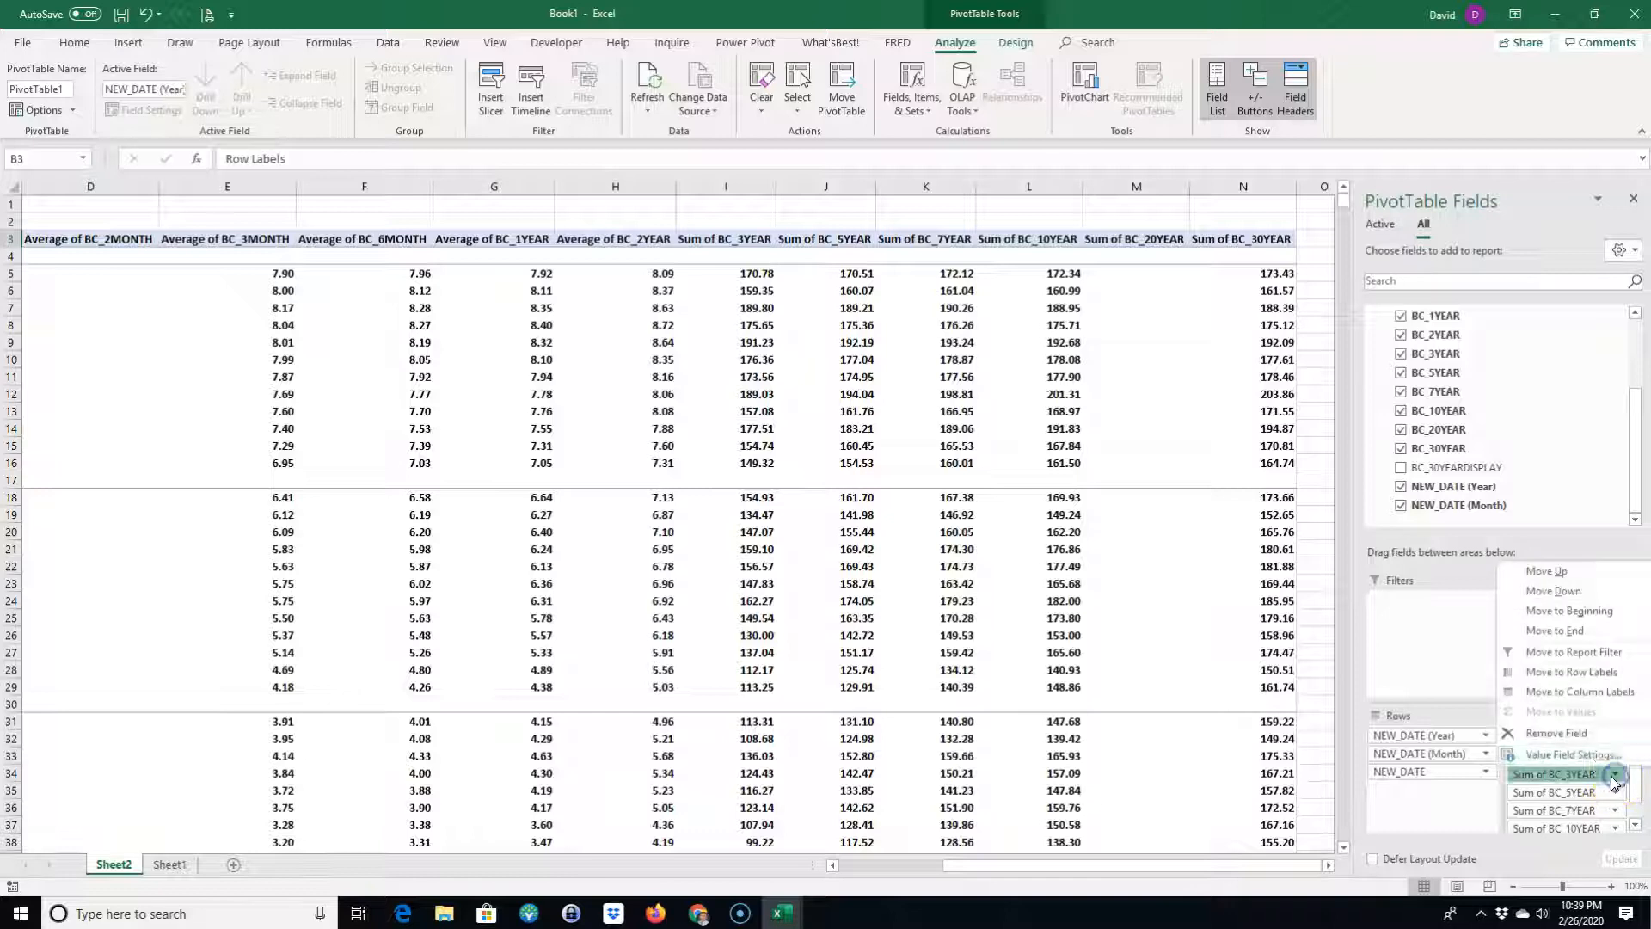
click(1574, 754)
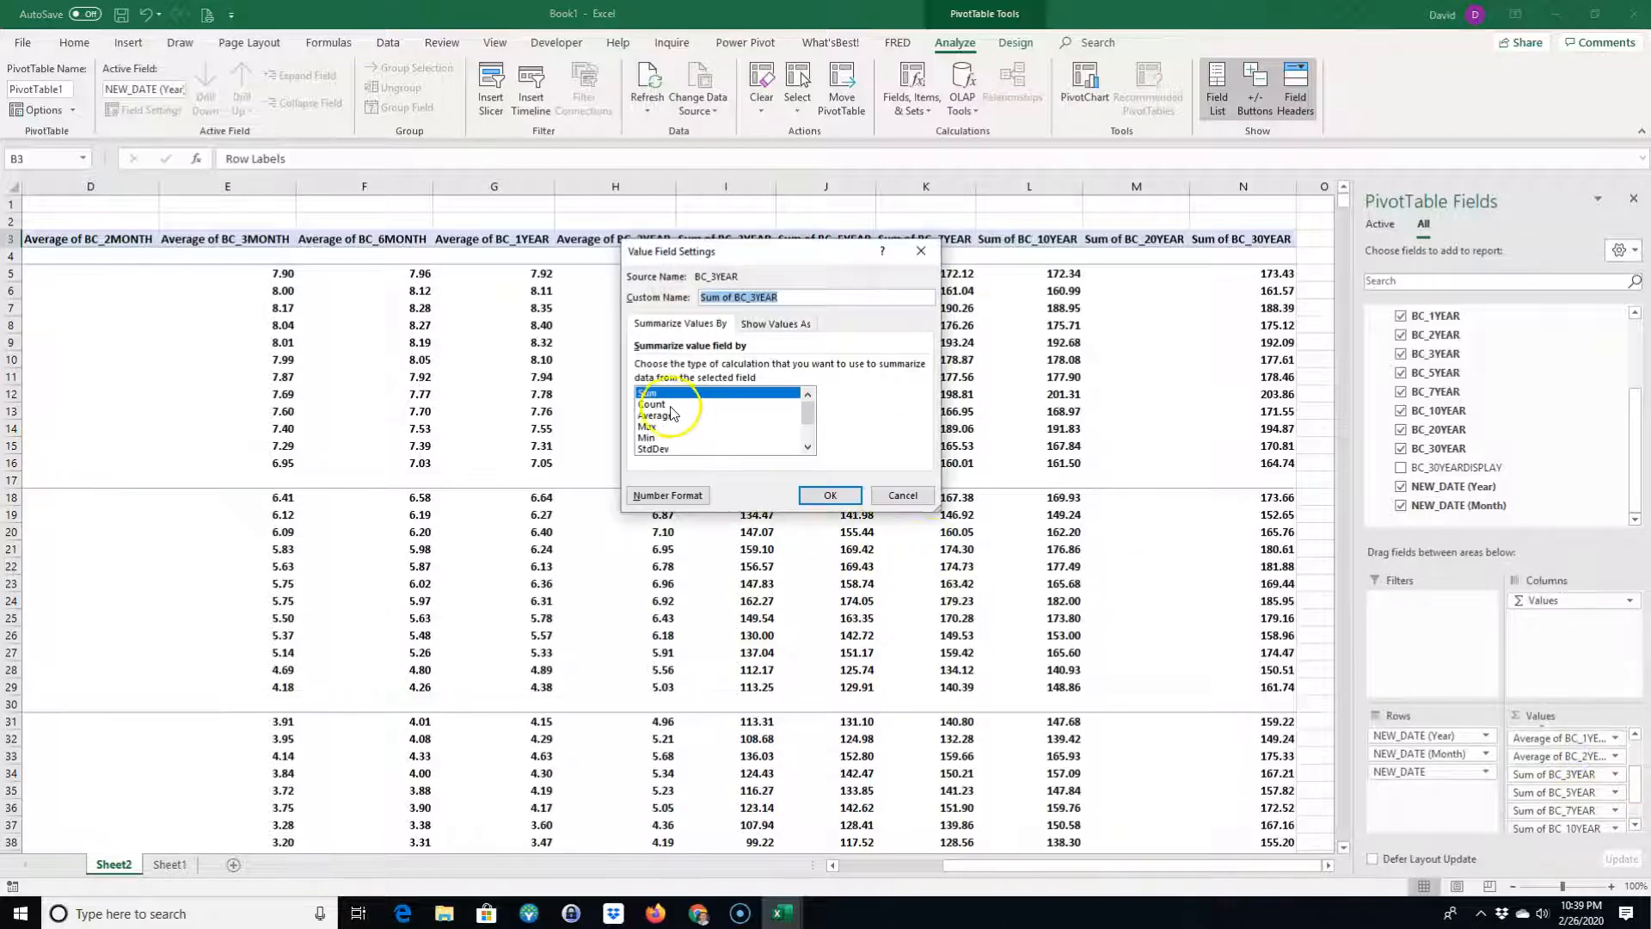
click(667, 416)
click(830, 495)
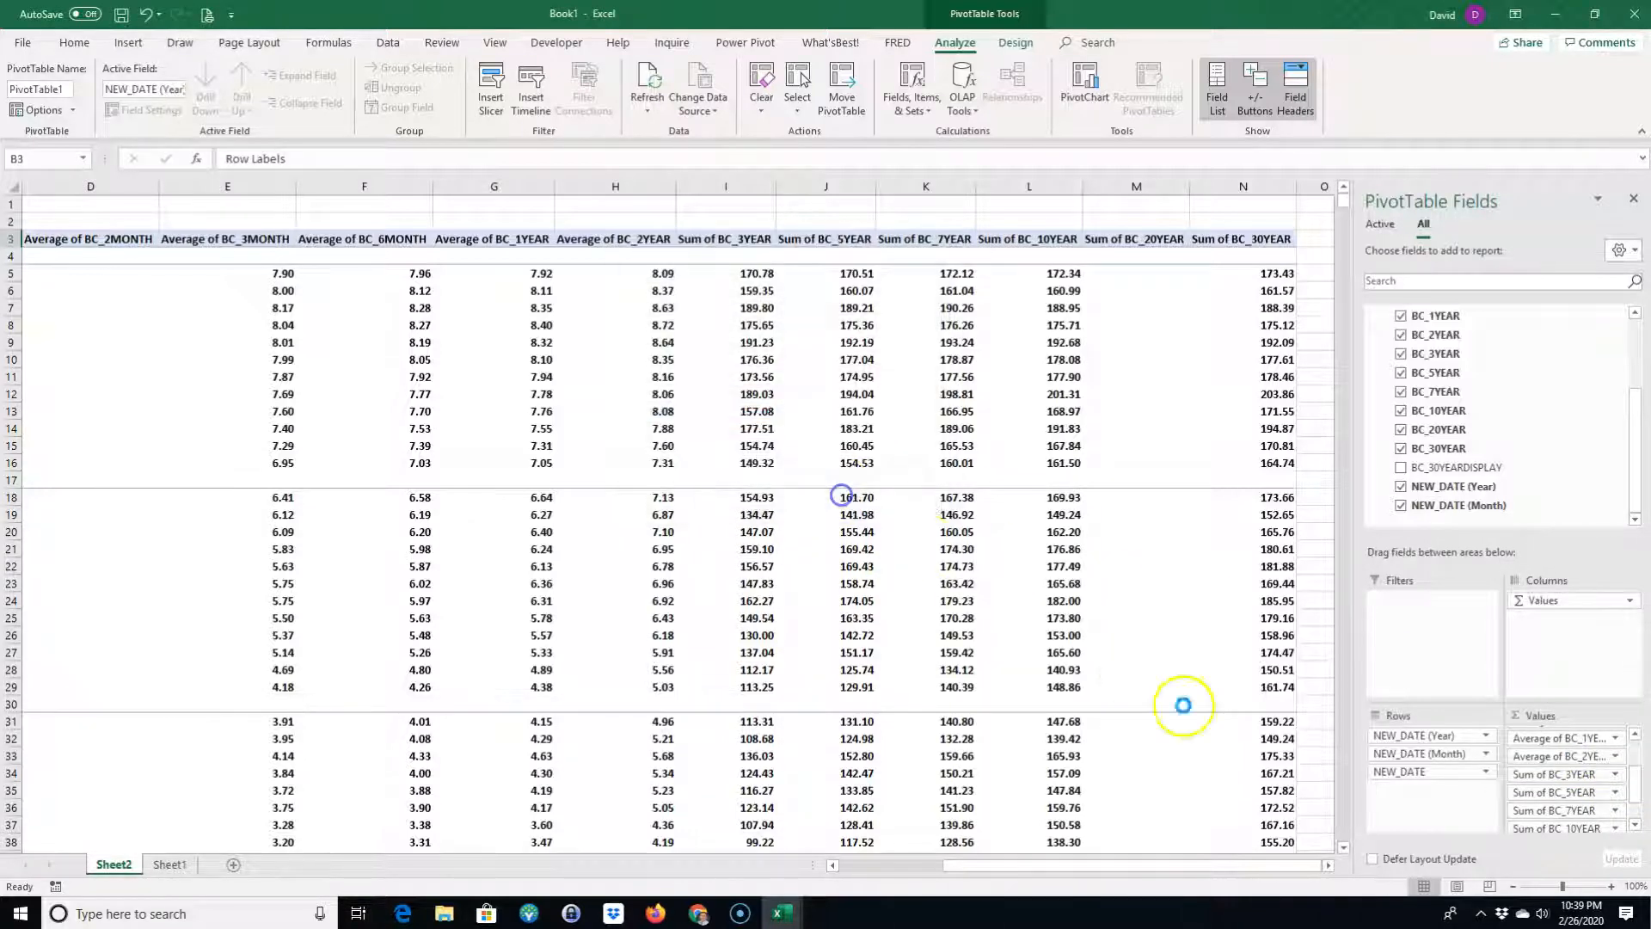
- Summarize the BC_5YEAR and BC_7YEAR values by Average instead of Sum
click(1616, 793)
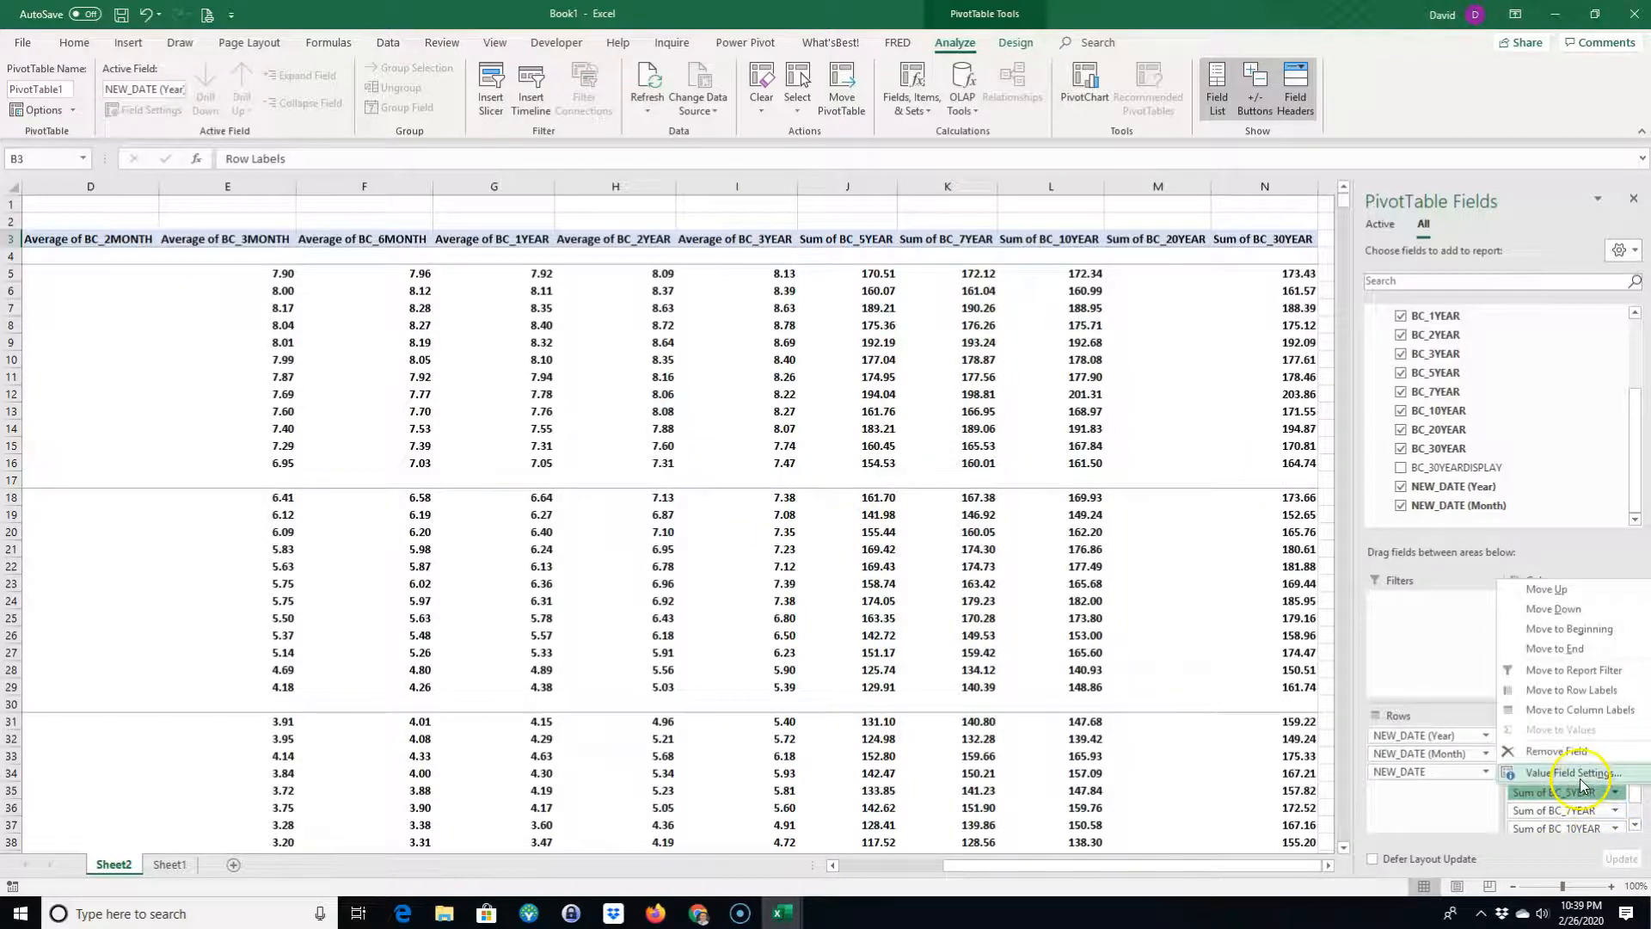
click(1578, 774)
click(645, 417)
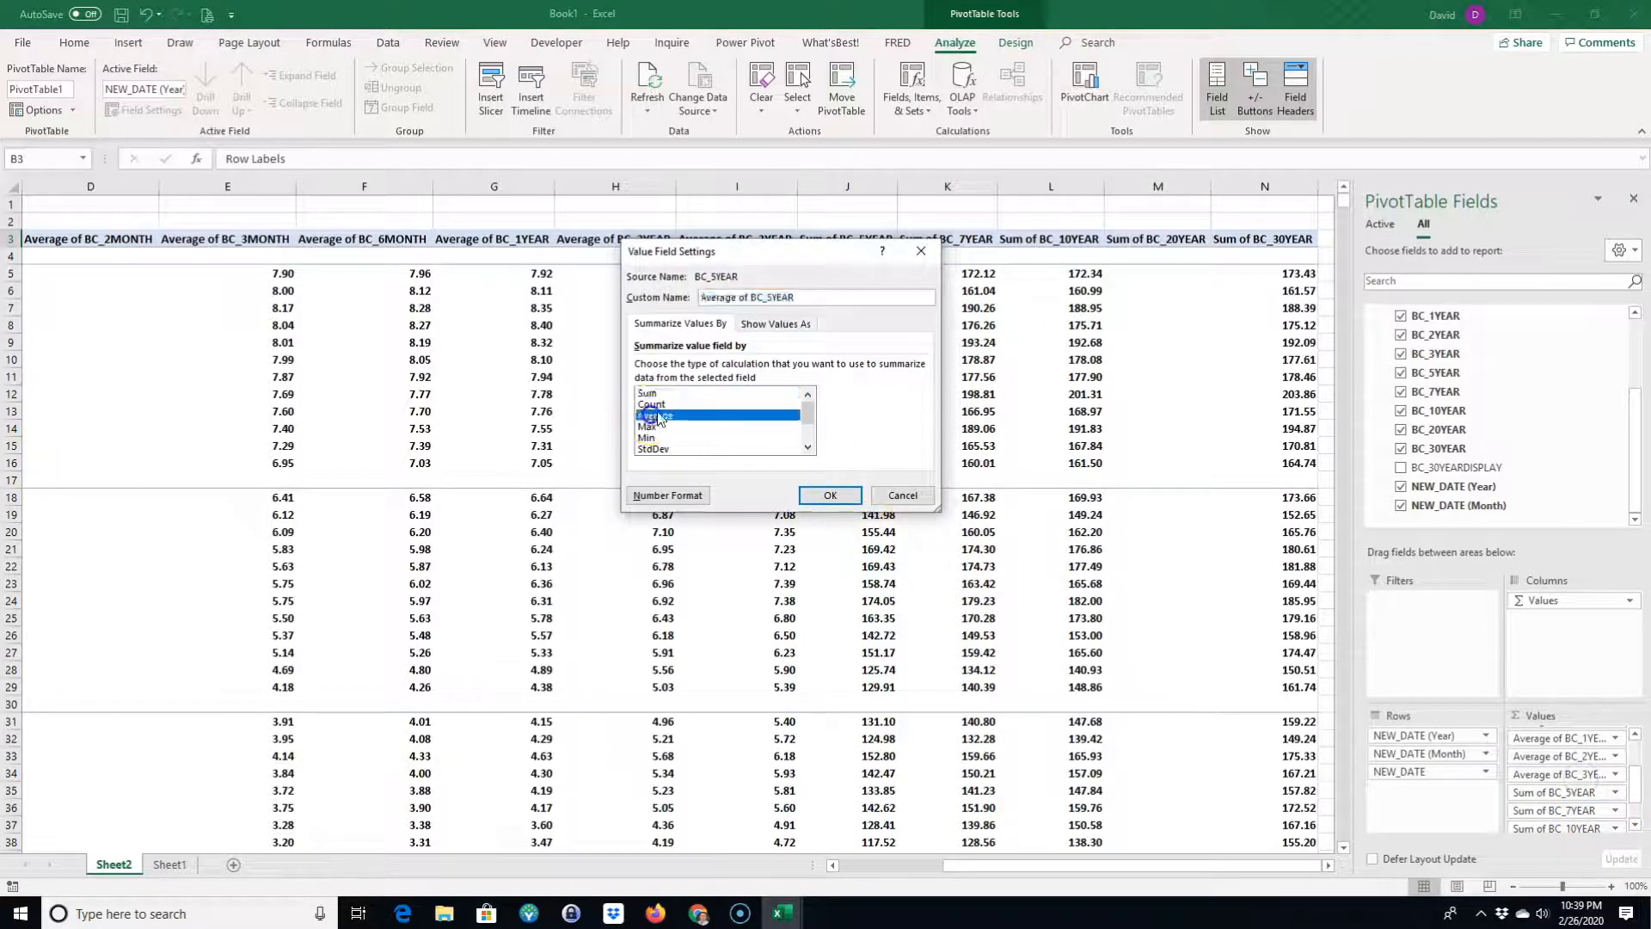
click(830, 495)
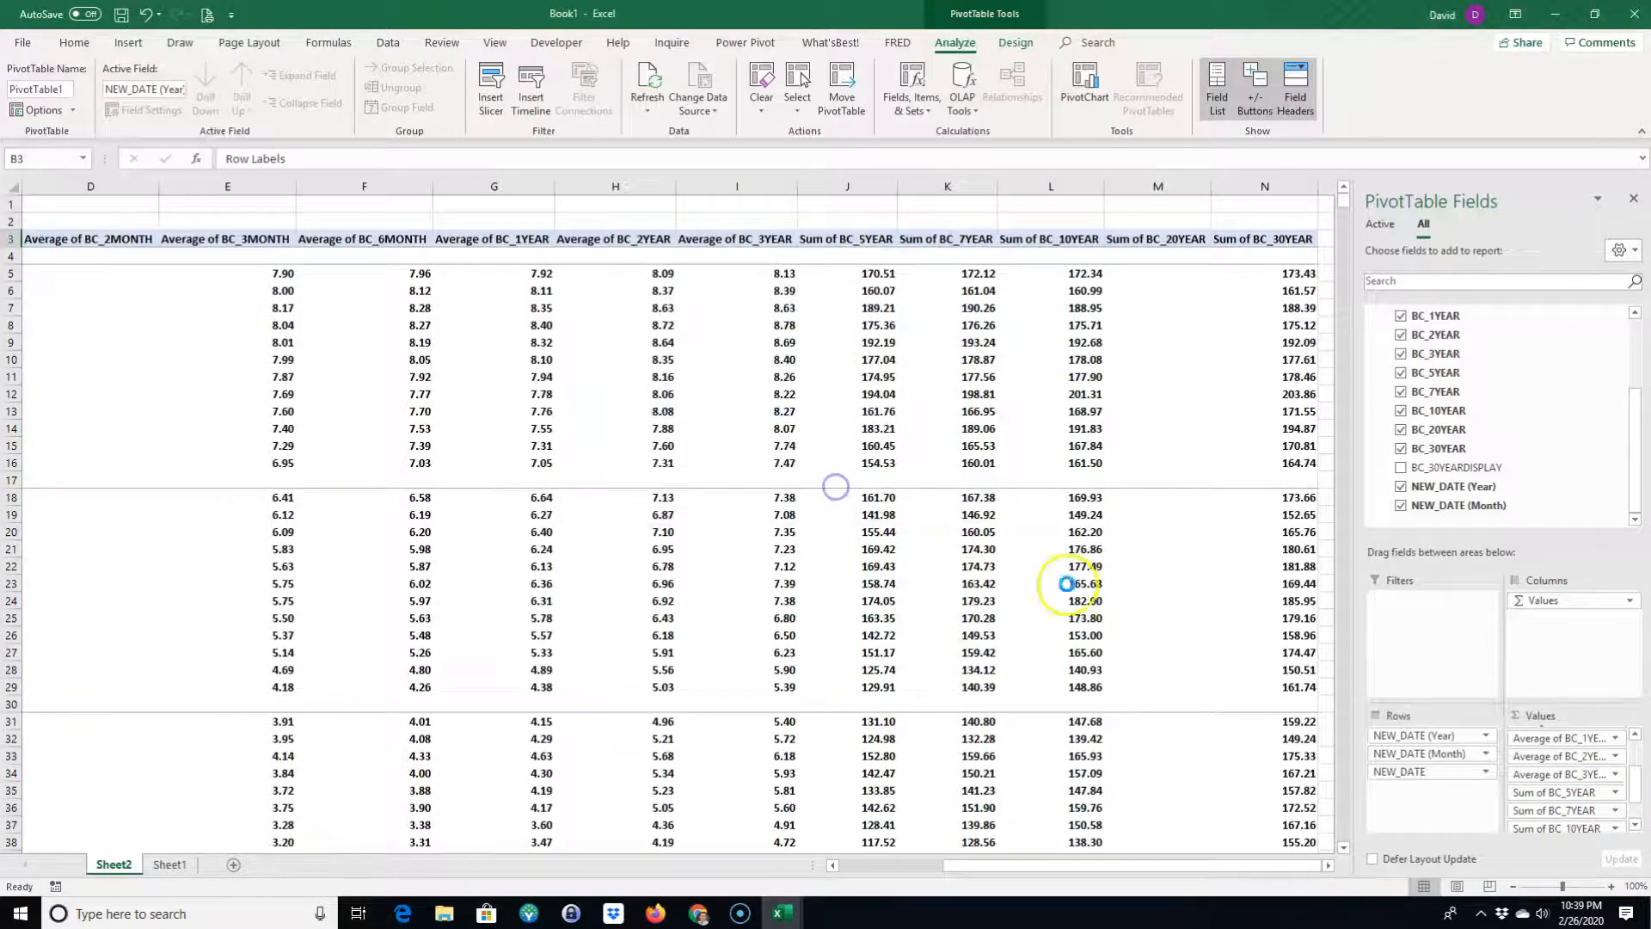
click(1617, 812)
click(1574, 787)
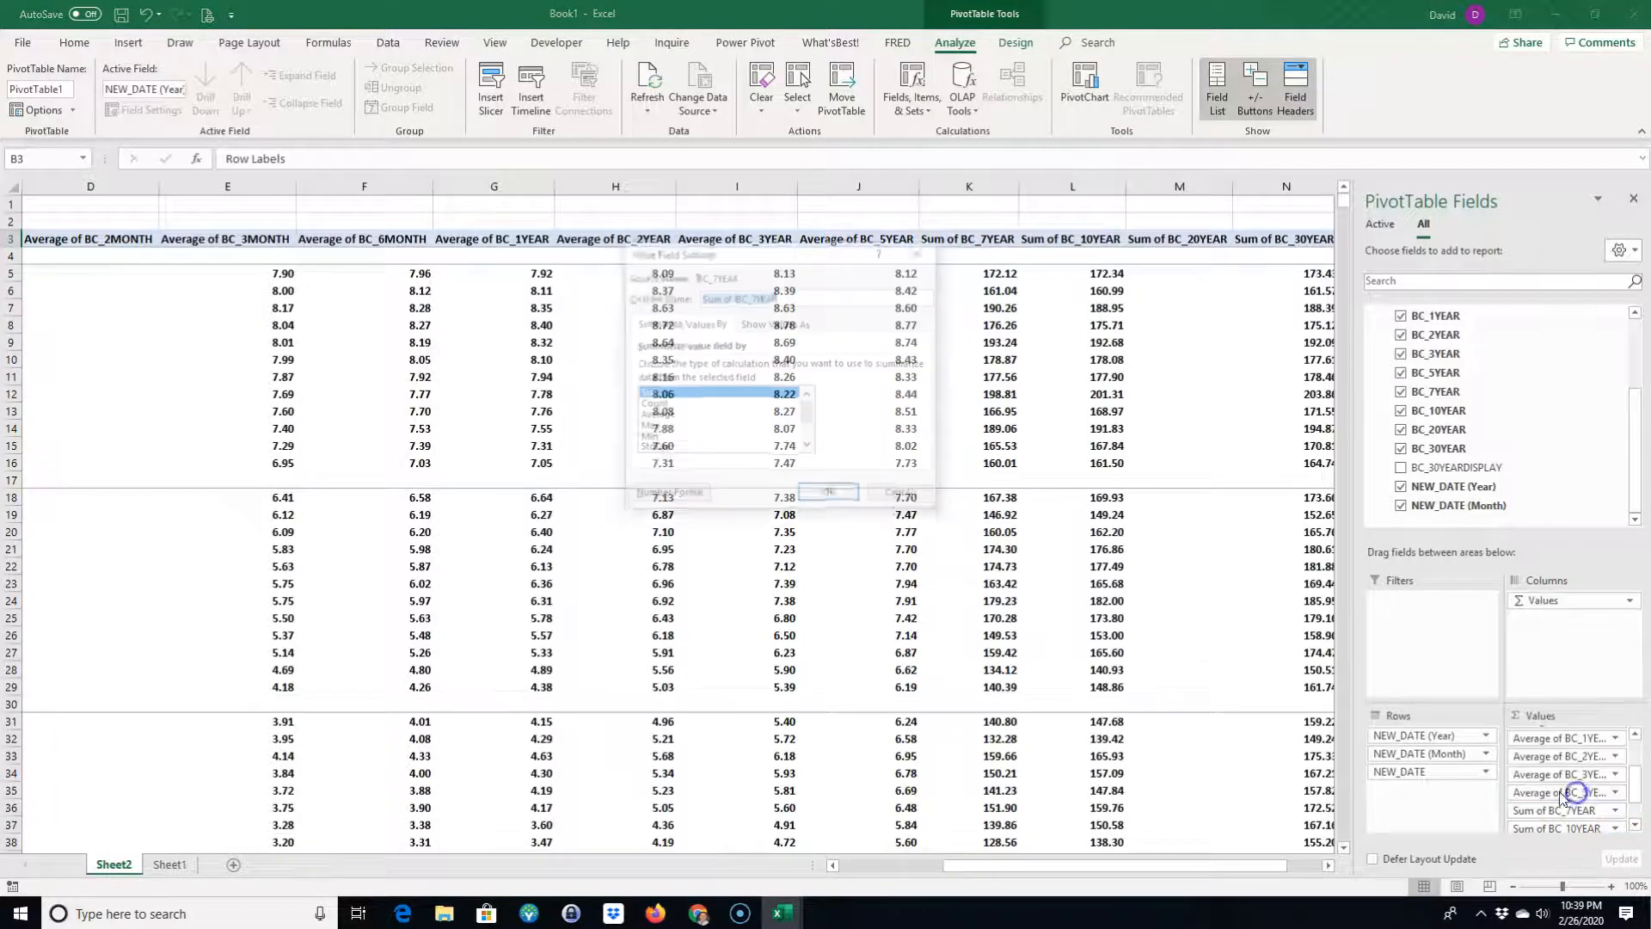
click(655, 416)
click(830, 496)
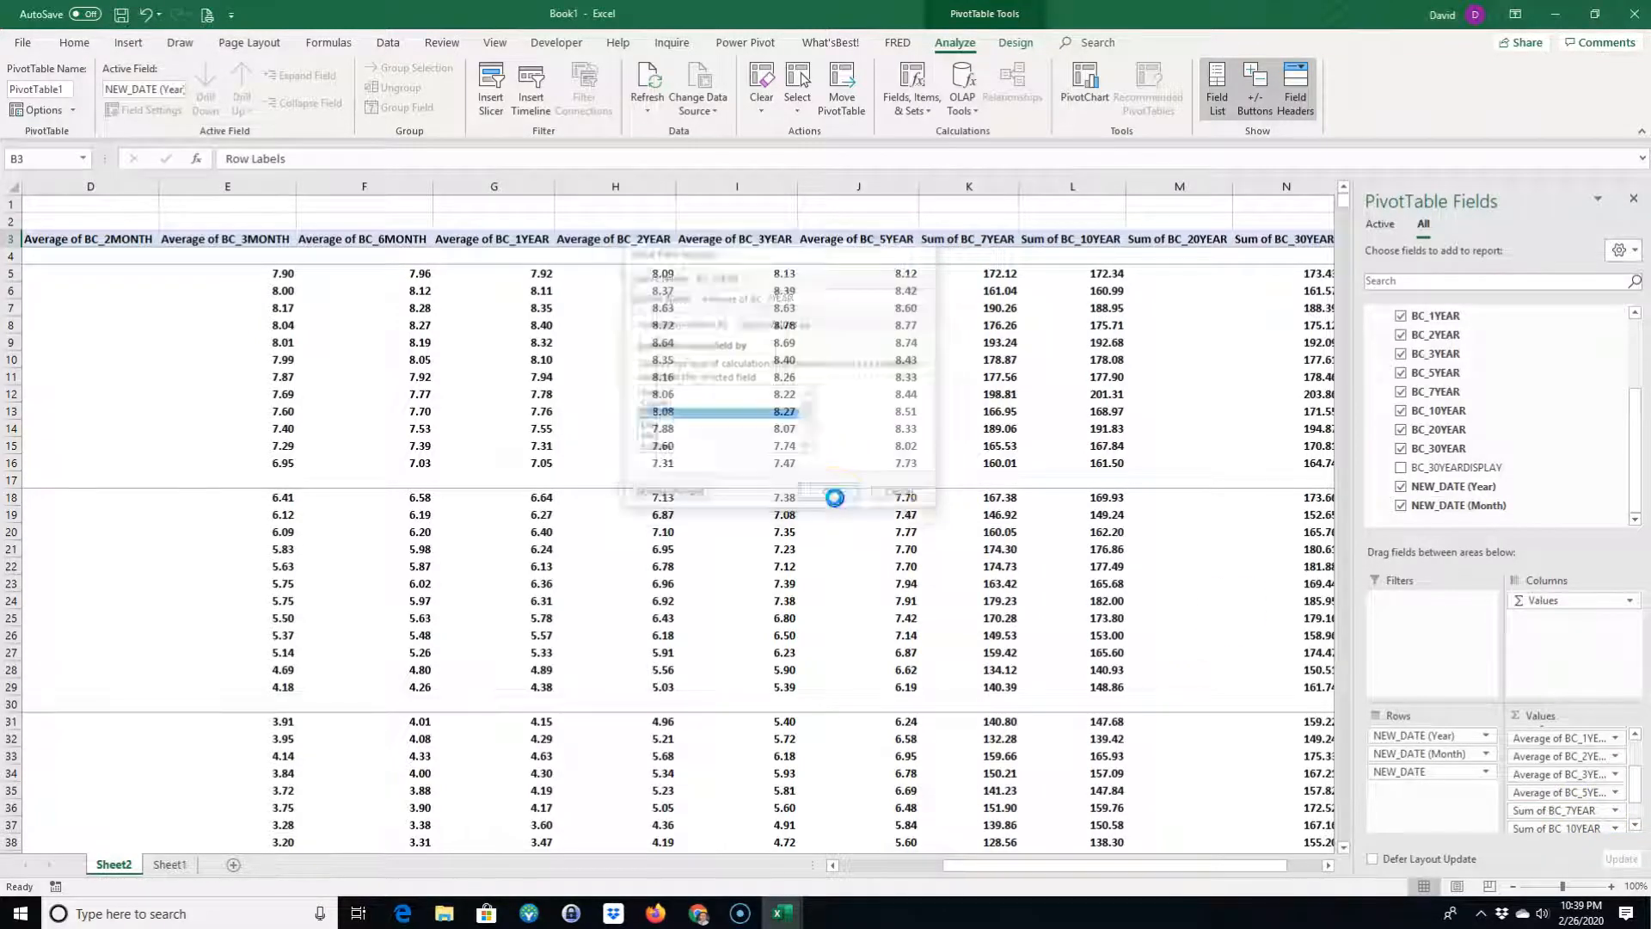
- Summarize the BC_10YEAR and BC_20YEAR values by Average instead of Sum
click(1617, 828)
click(1540, 803)
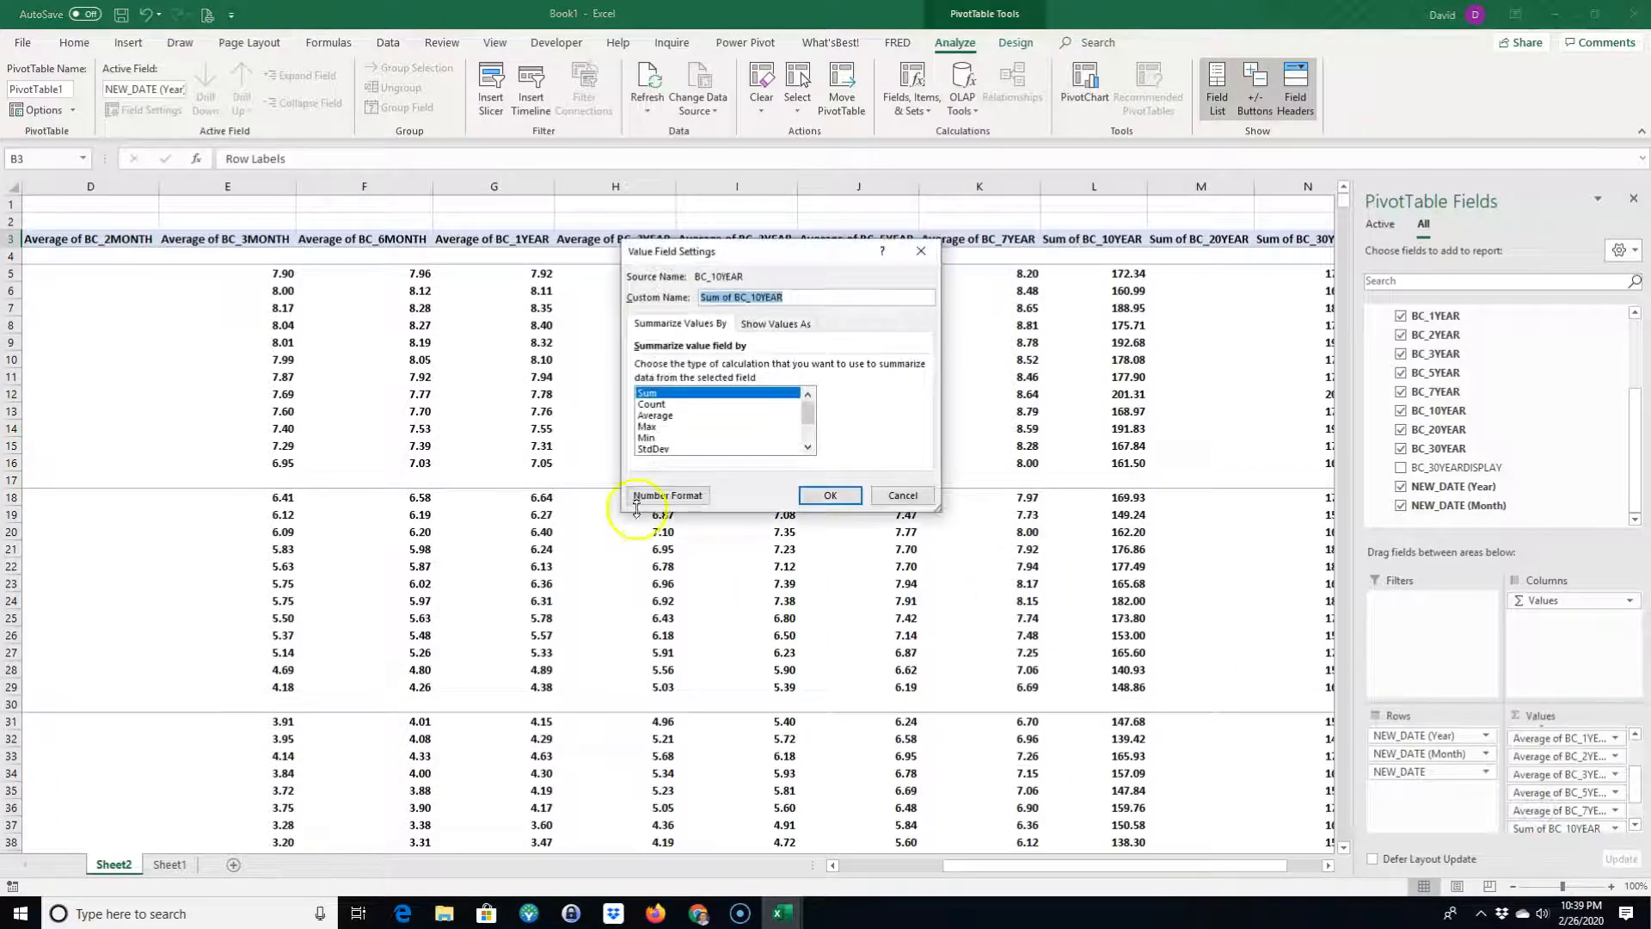
click(655, 415)
click(830, 495)
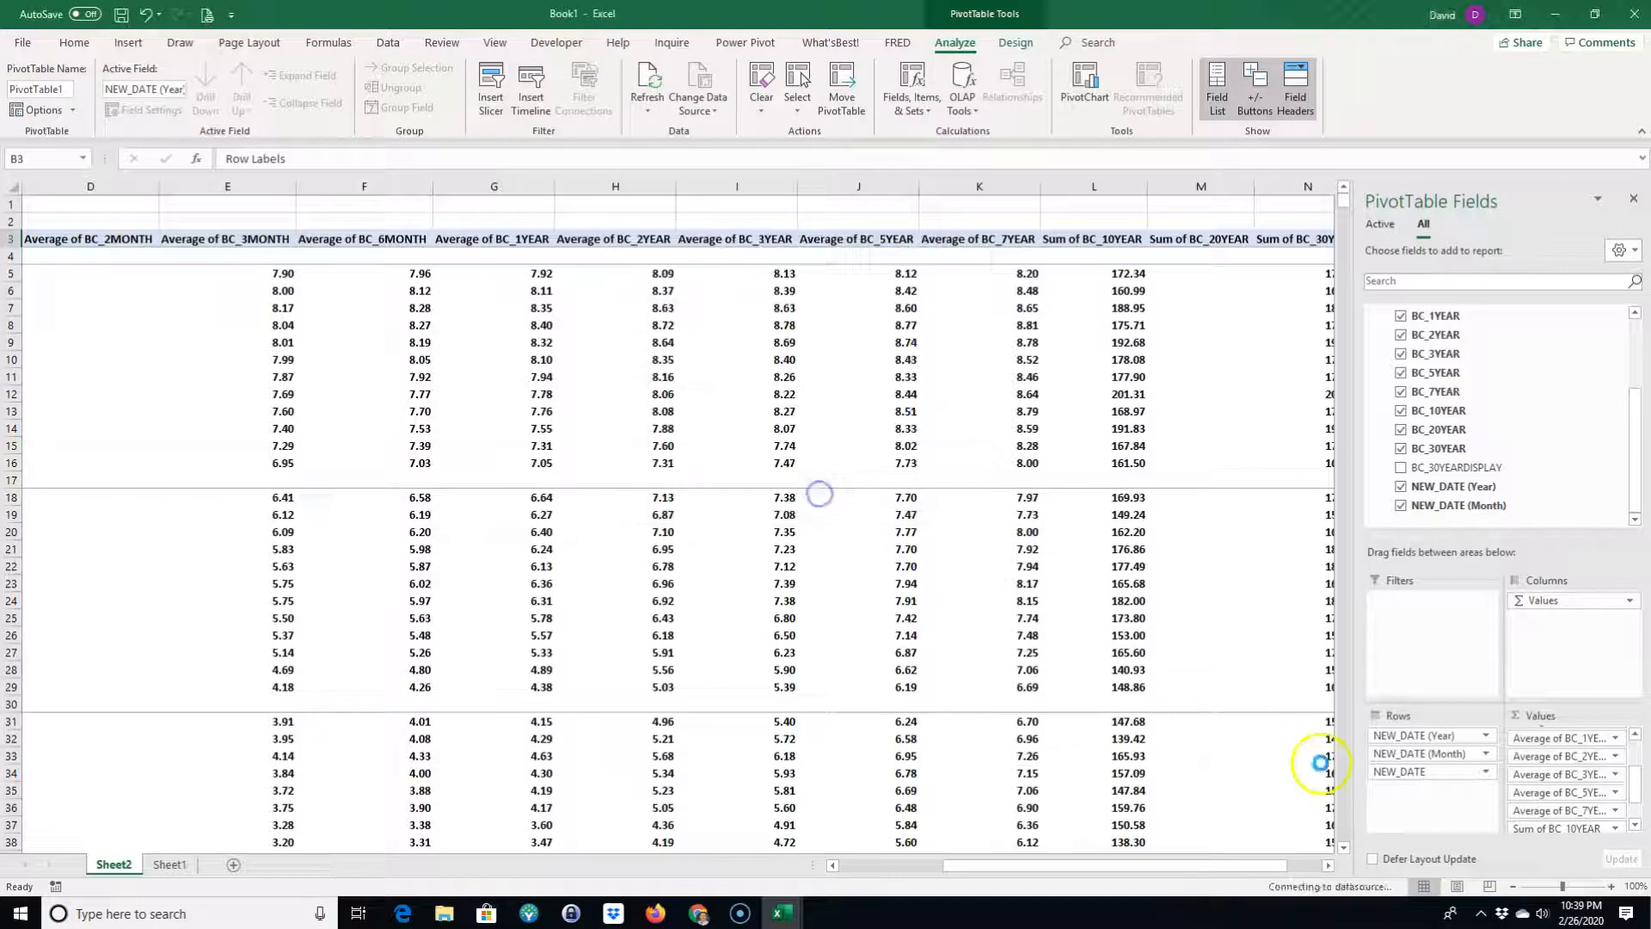
drag(1636, 795, 1644, 808)
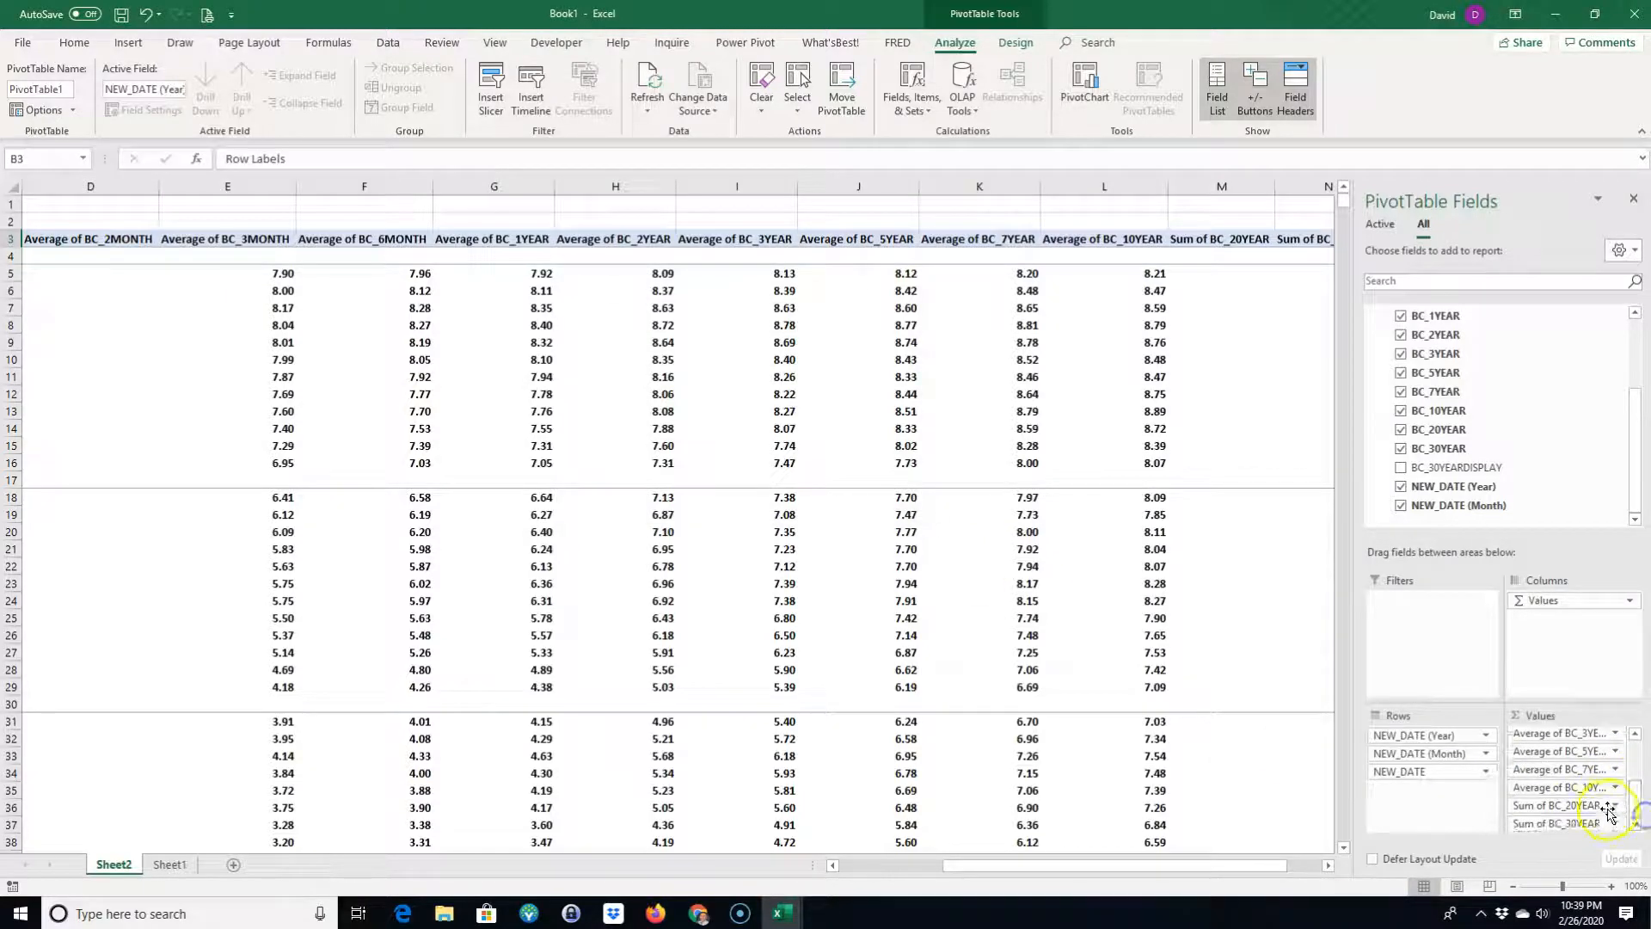
click(1615, 807)
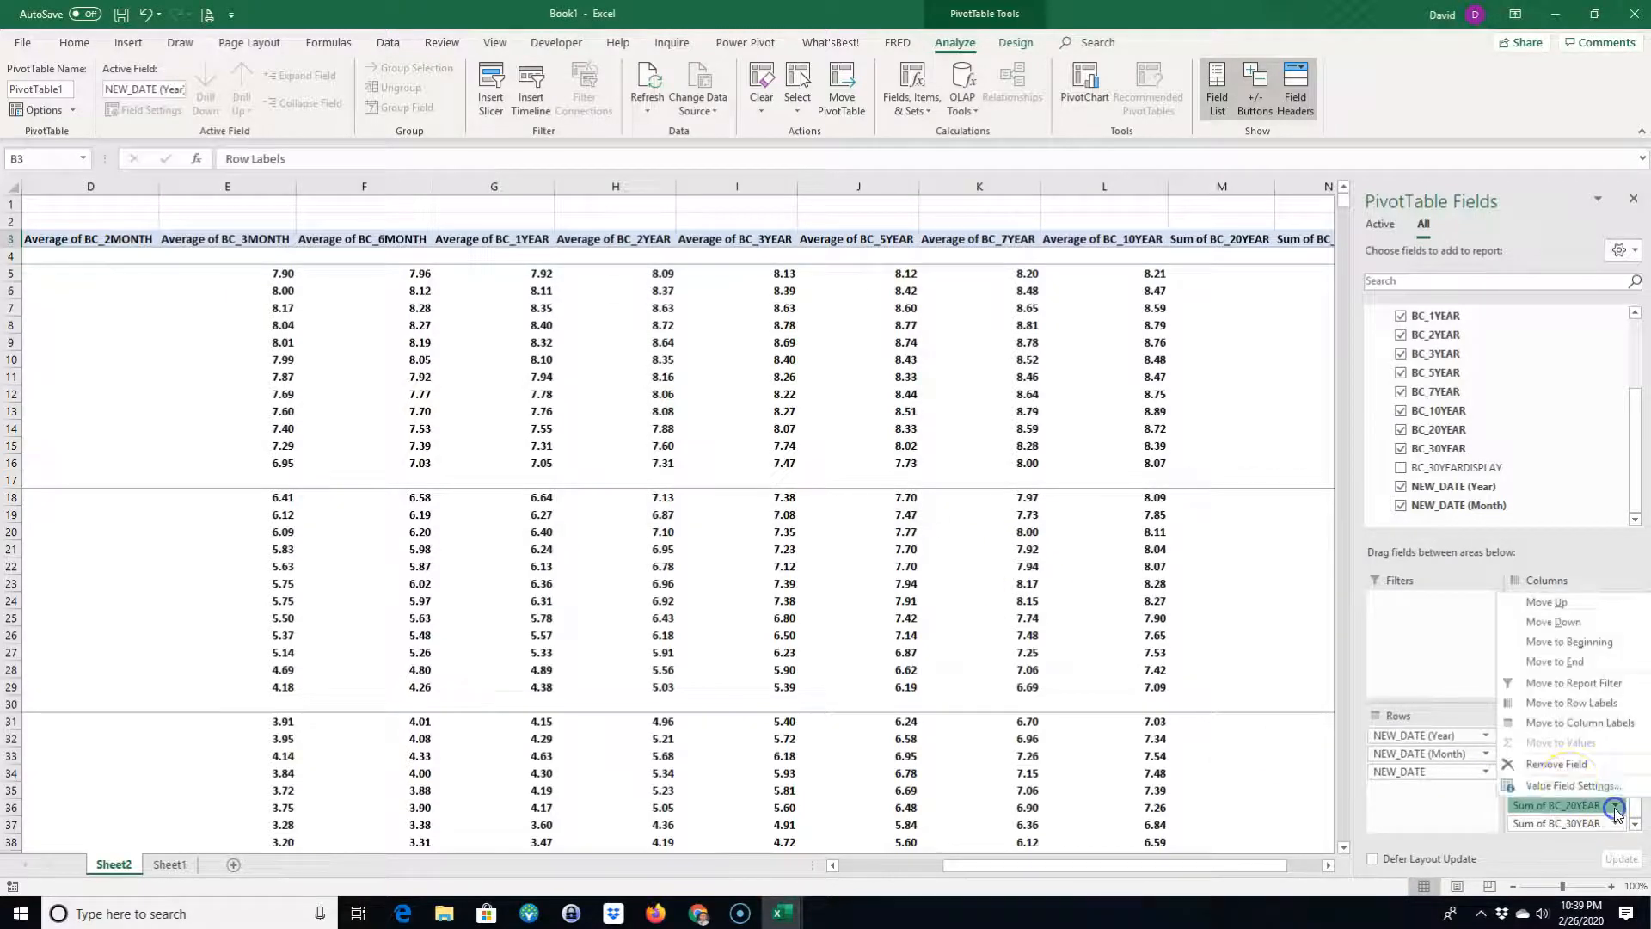
click(1565, 786)
click(667, 419)
click(829, 493)
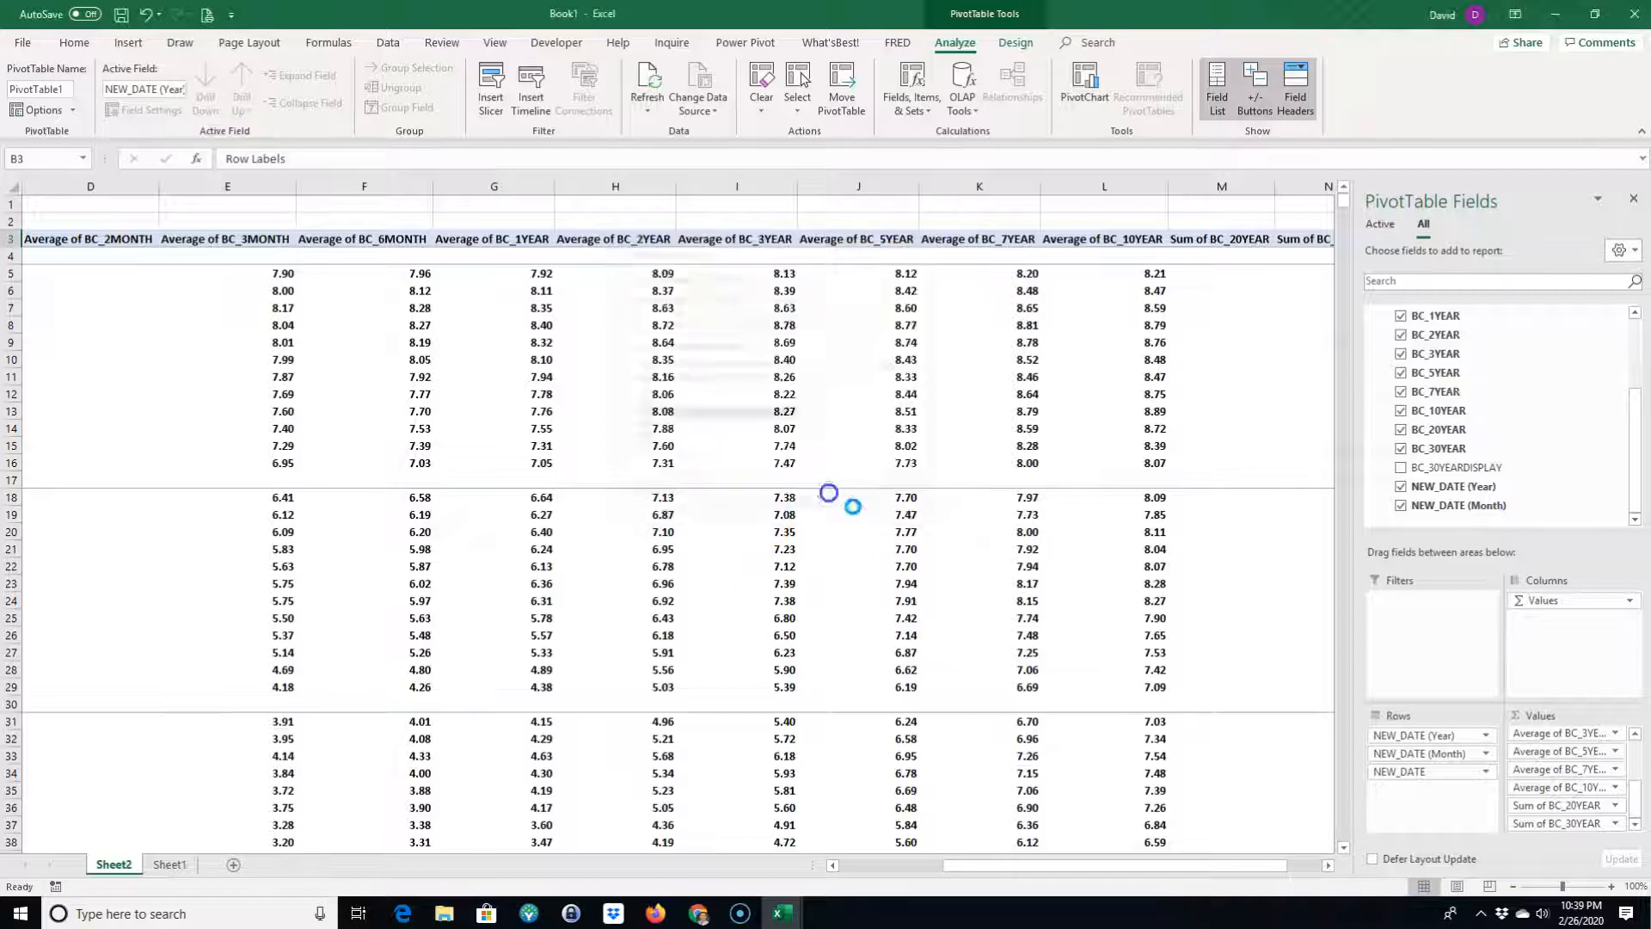
- Summarize the BC_30YEAR values by Average instead of Sum
click(1616, 824)
click(1573, 843)
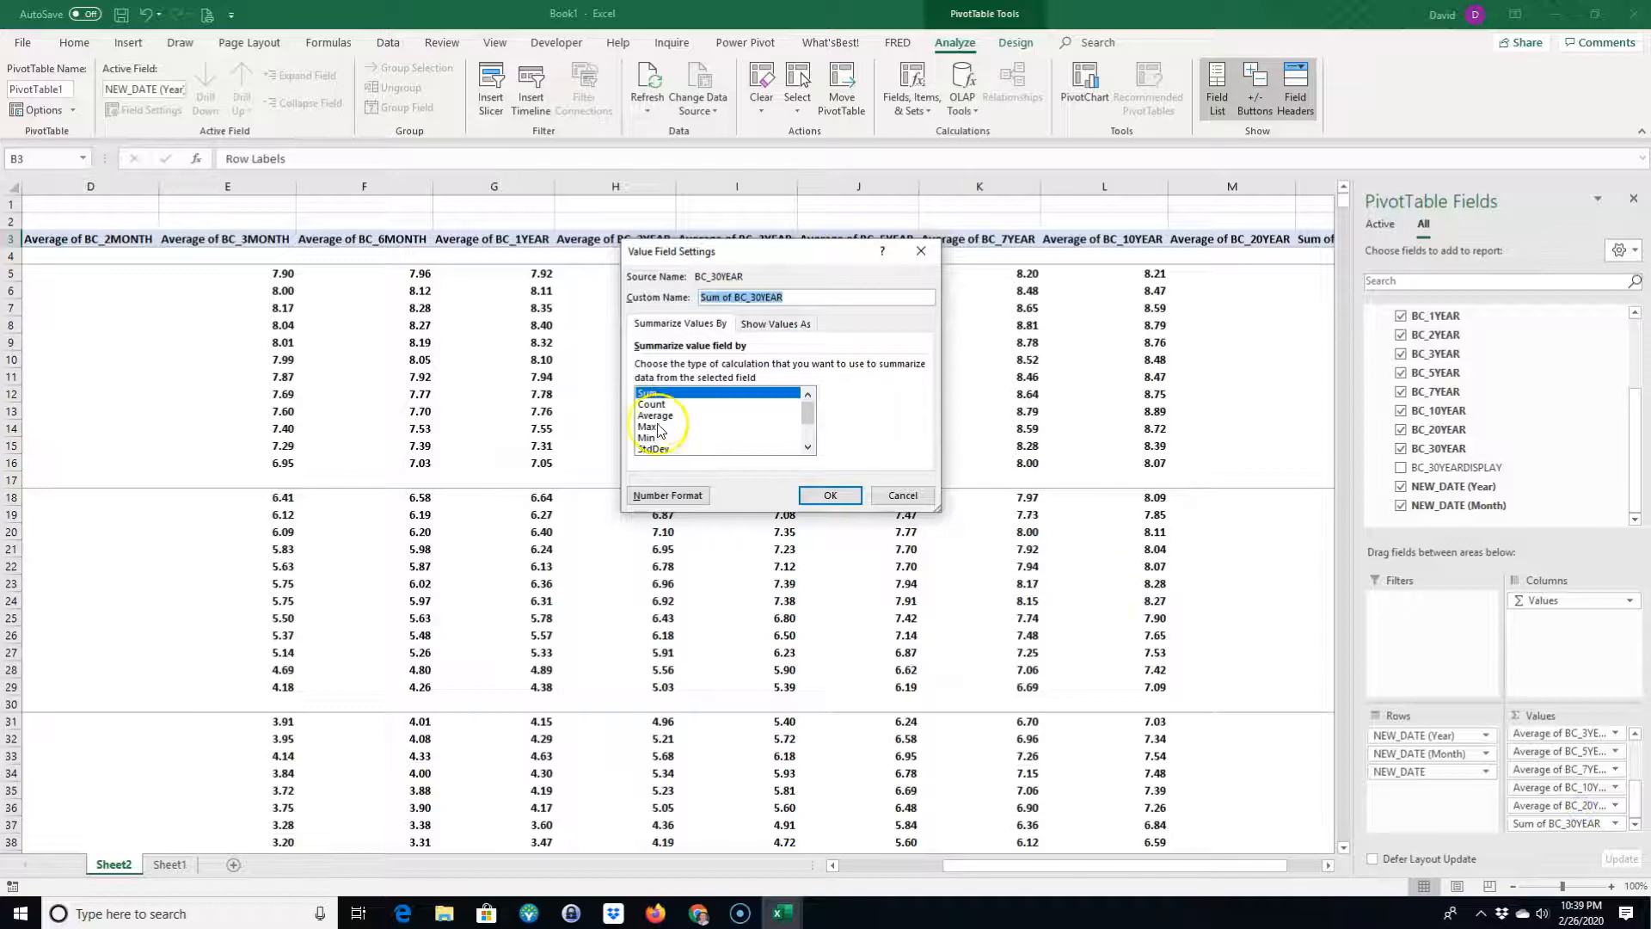
click(656, 417)
click(829, 495)
drag(949, 867, 1101, 871)
- Insert a PivotChart of the Line type from the averaged yields PivotTable
mouse_move(671, 543)
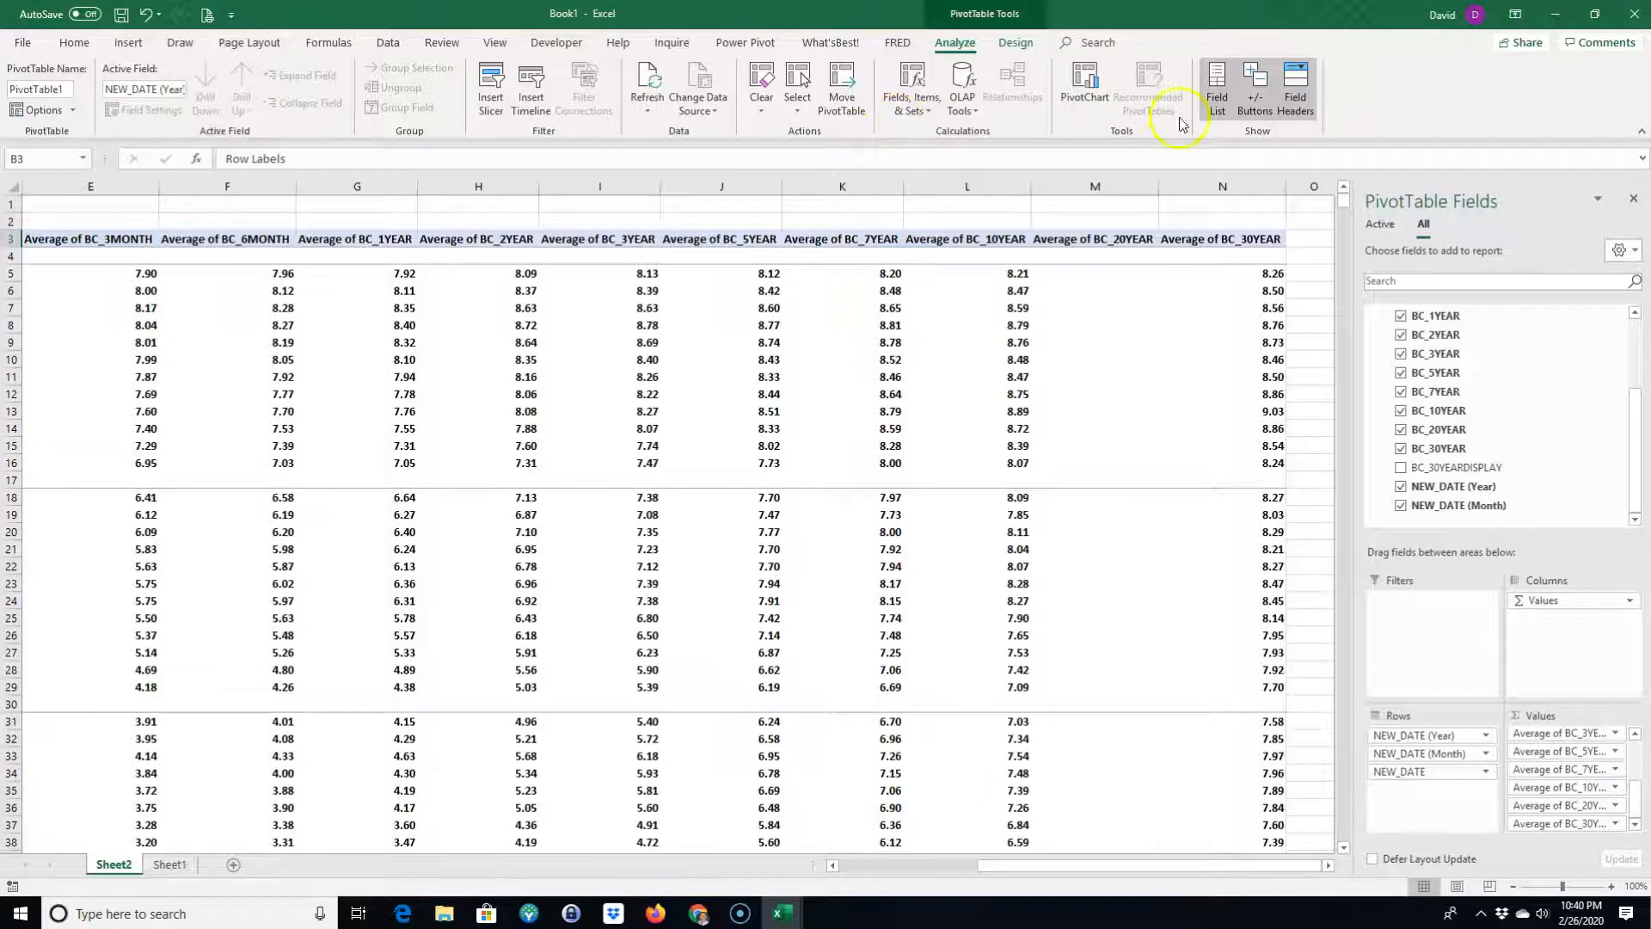
click(1083, 93)
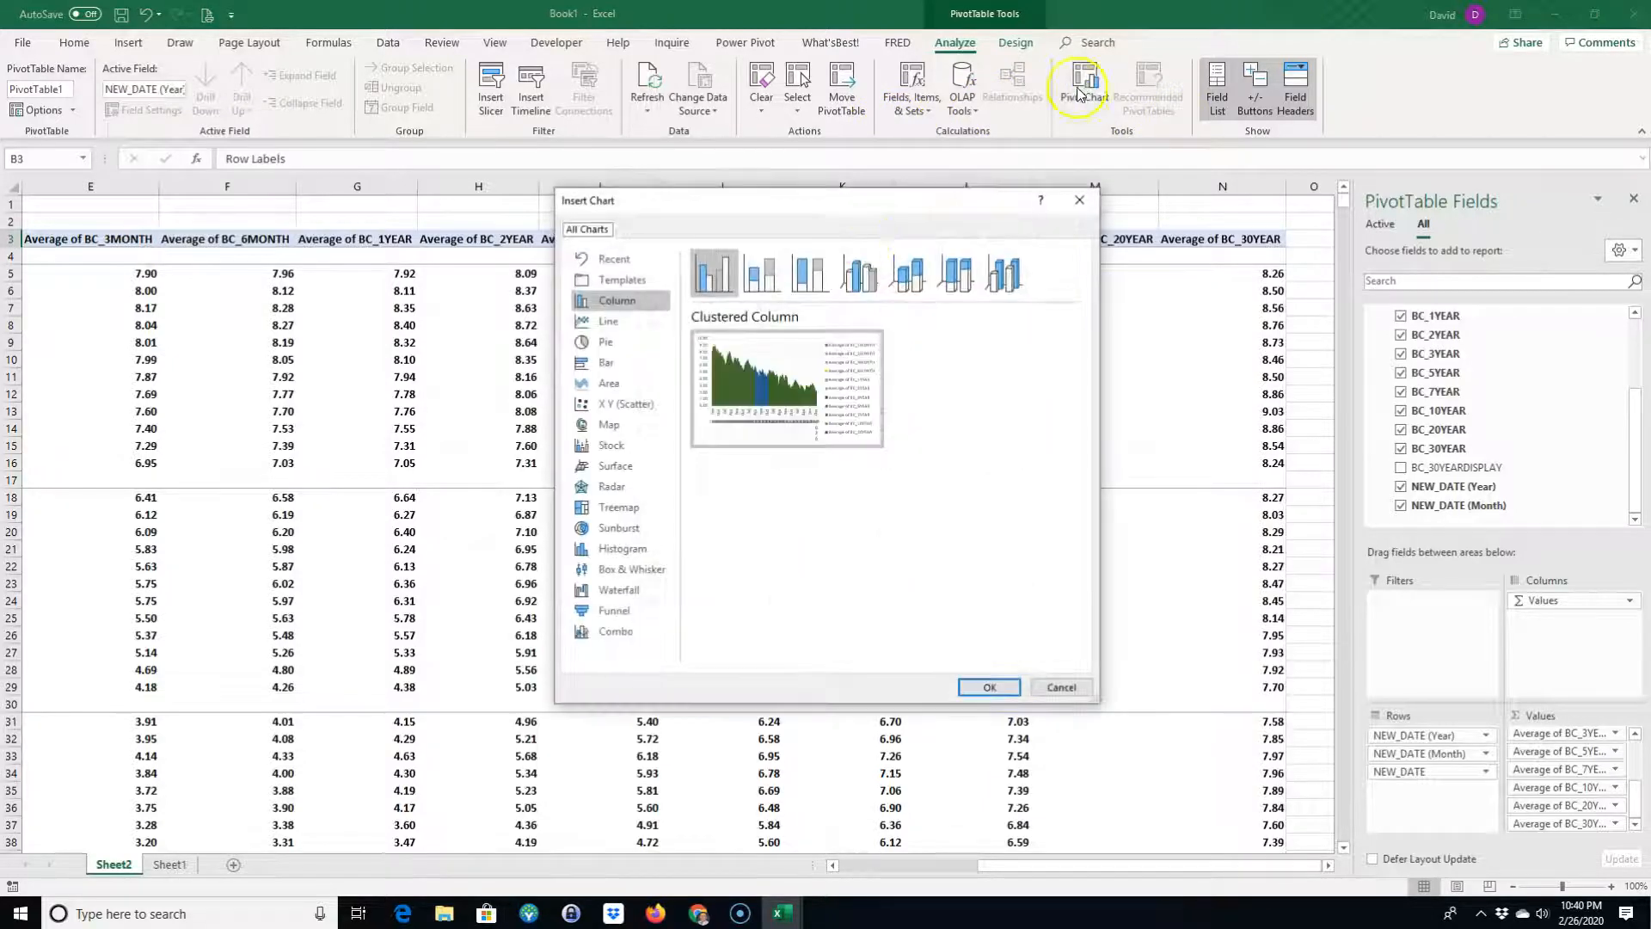
click(602, 321)
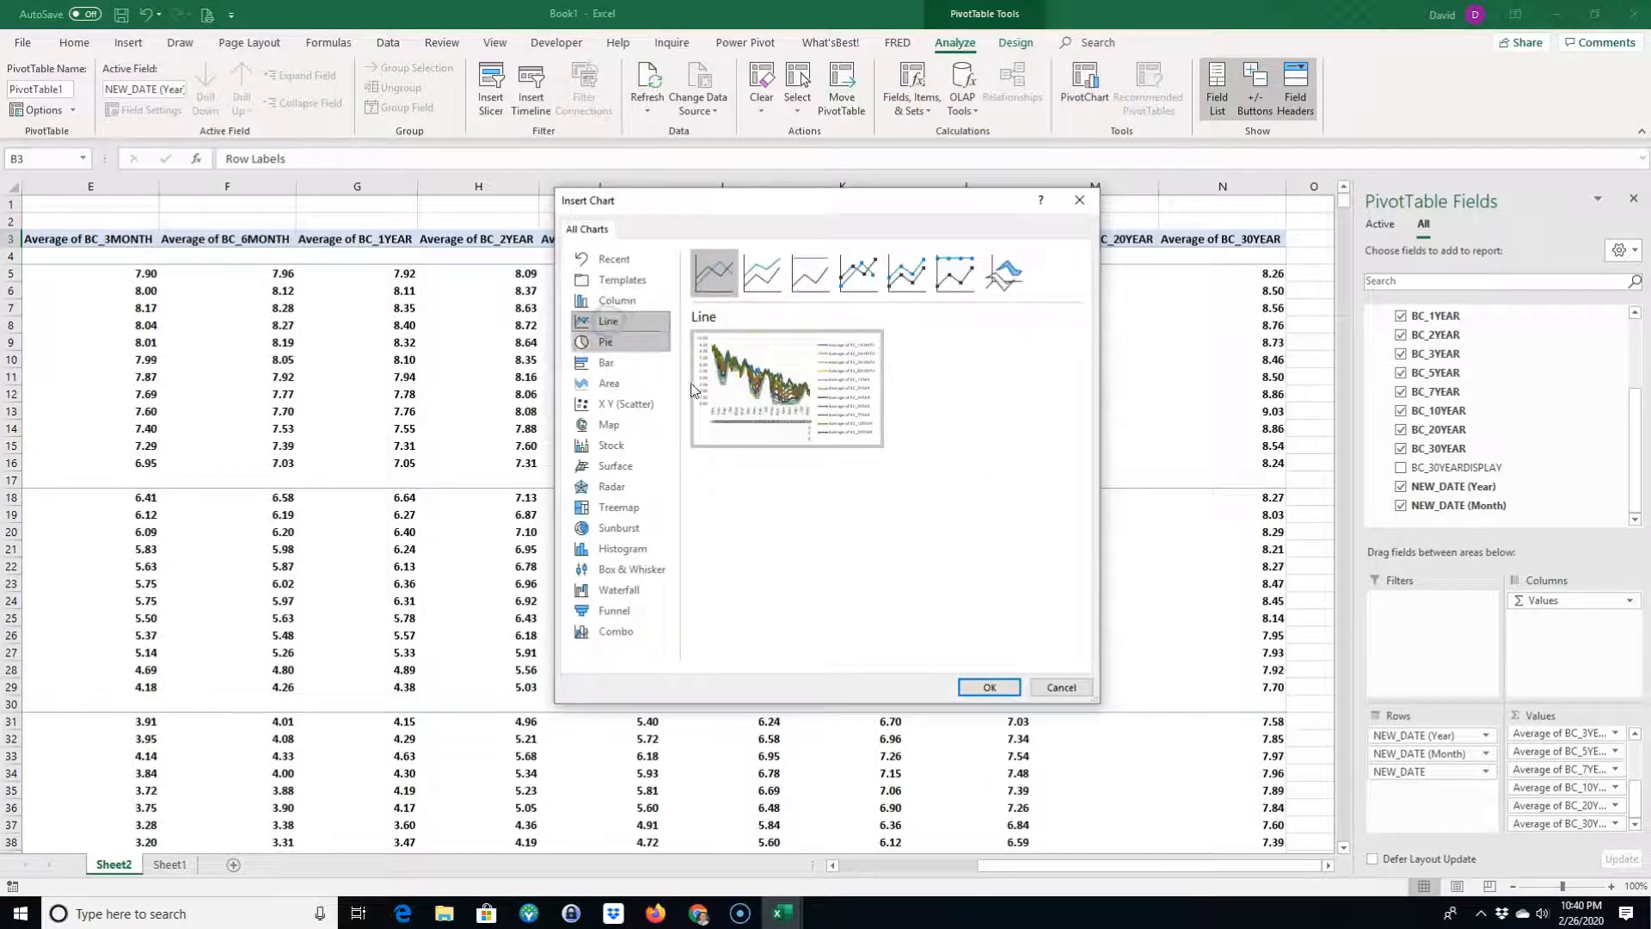
click(986, 687)
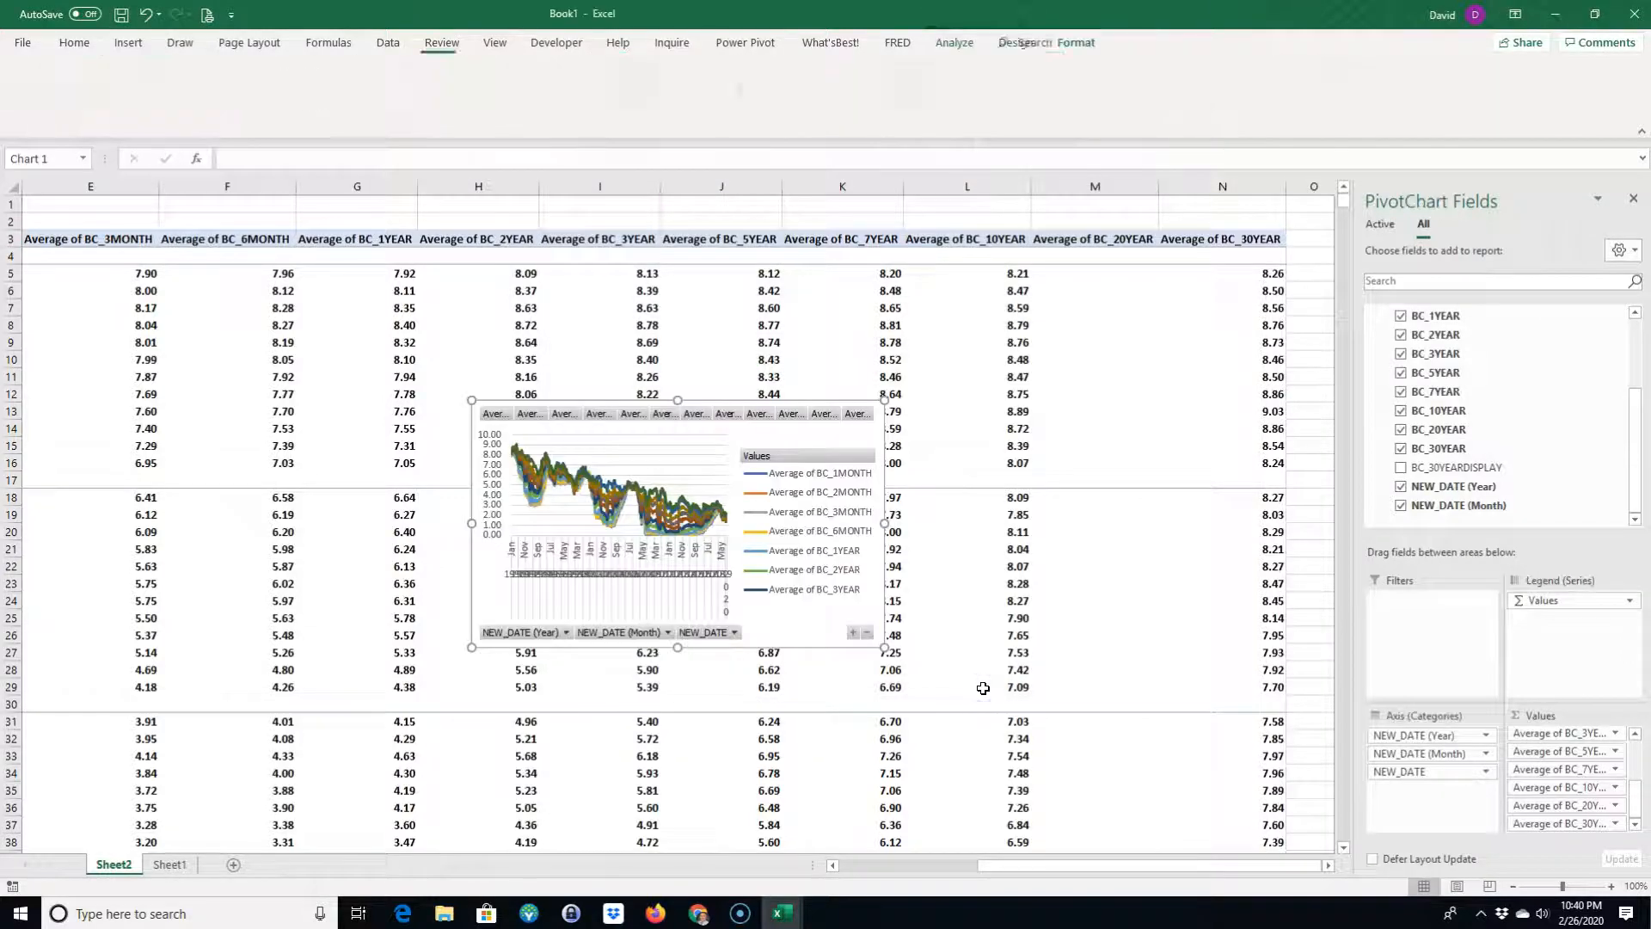
- Move the PivotChart up over the table and enlarge it to about 7.06" high by 11.27" wide
click(761, 456)
drag(486, 419, 279, 277)
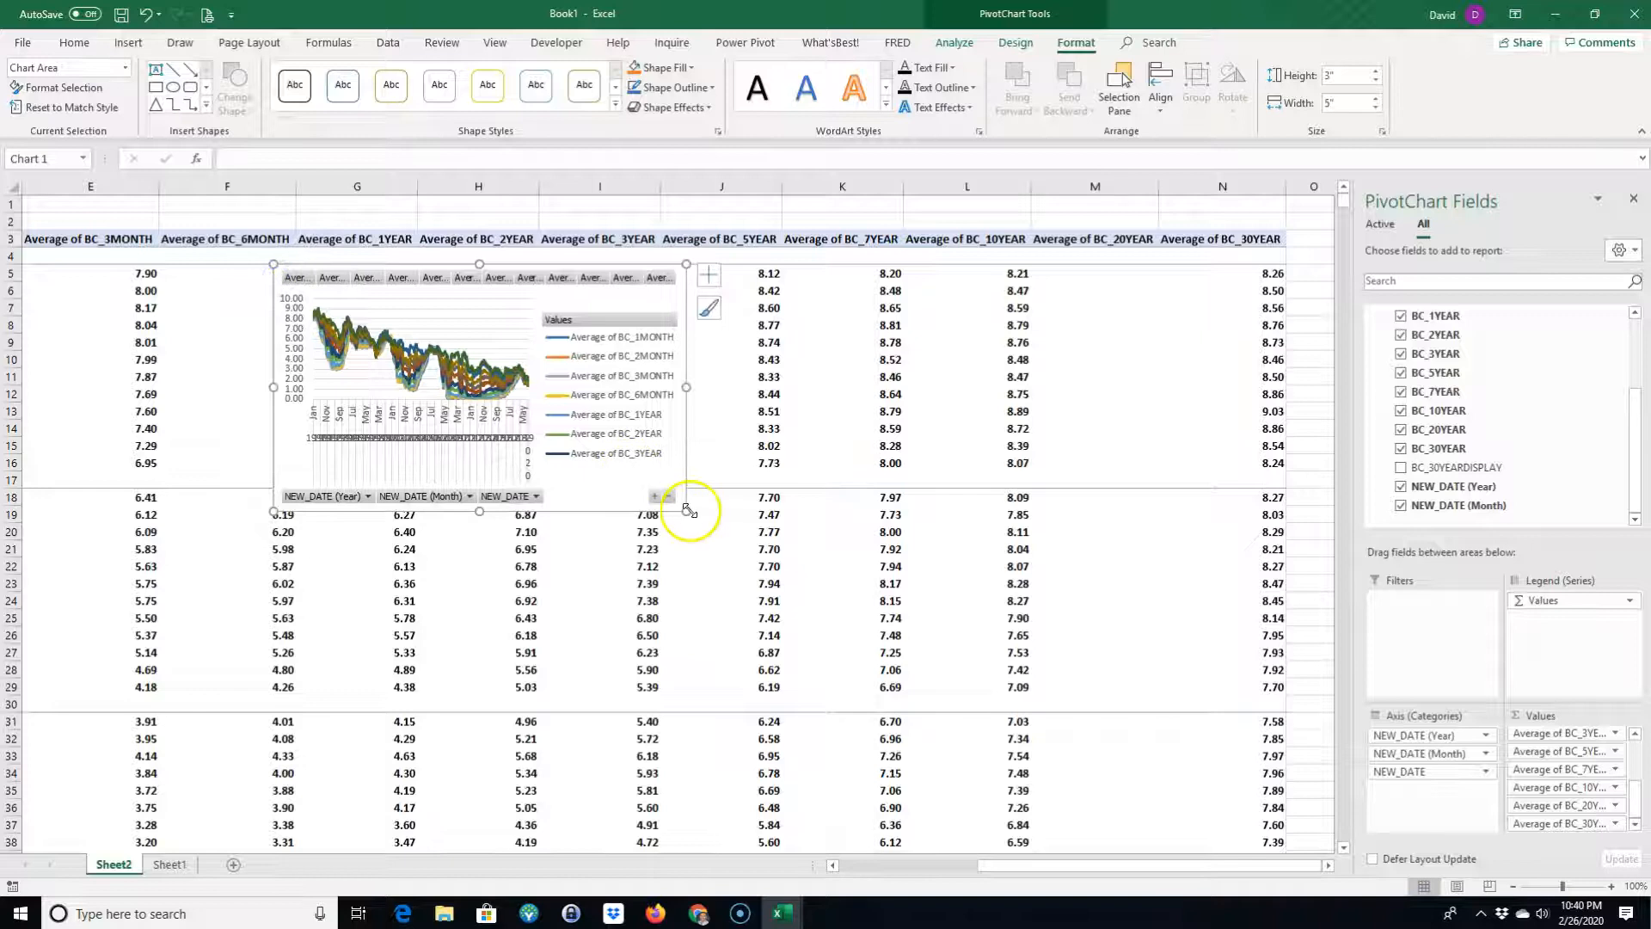
drag(691, 513, 1005, 700)
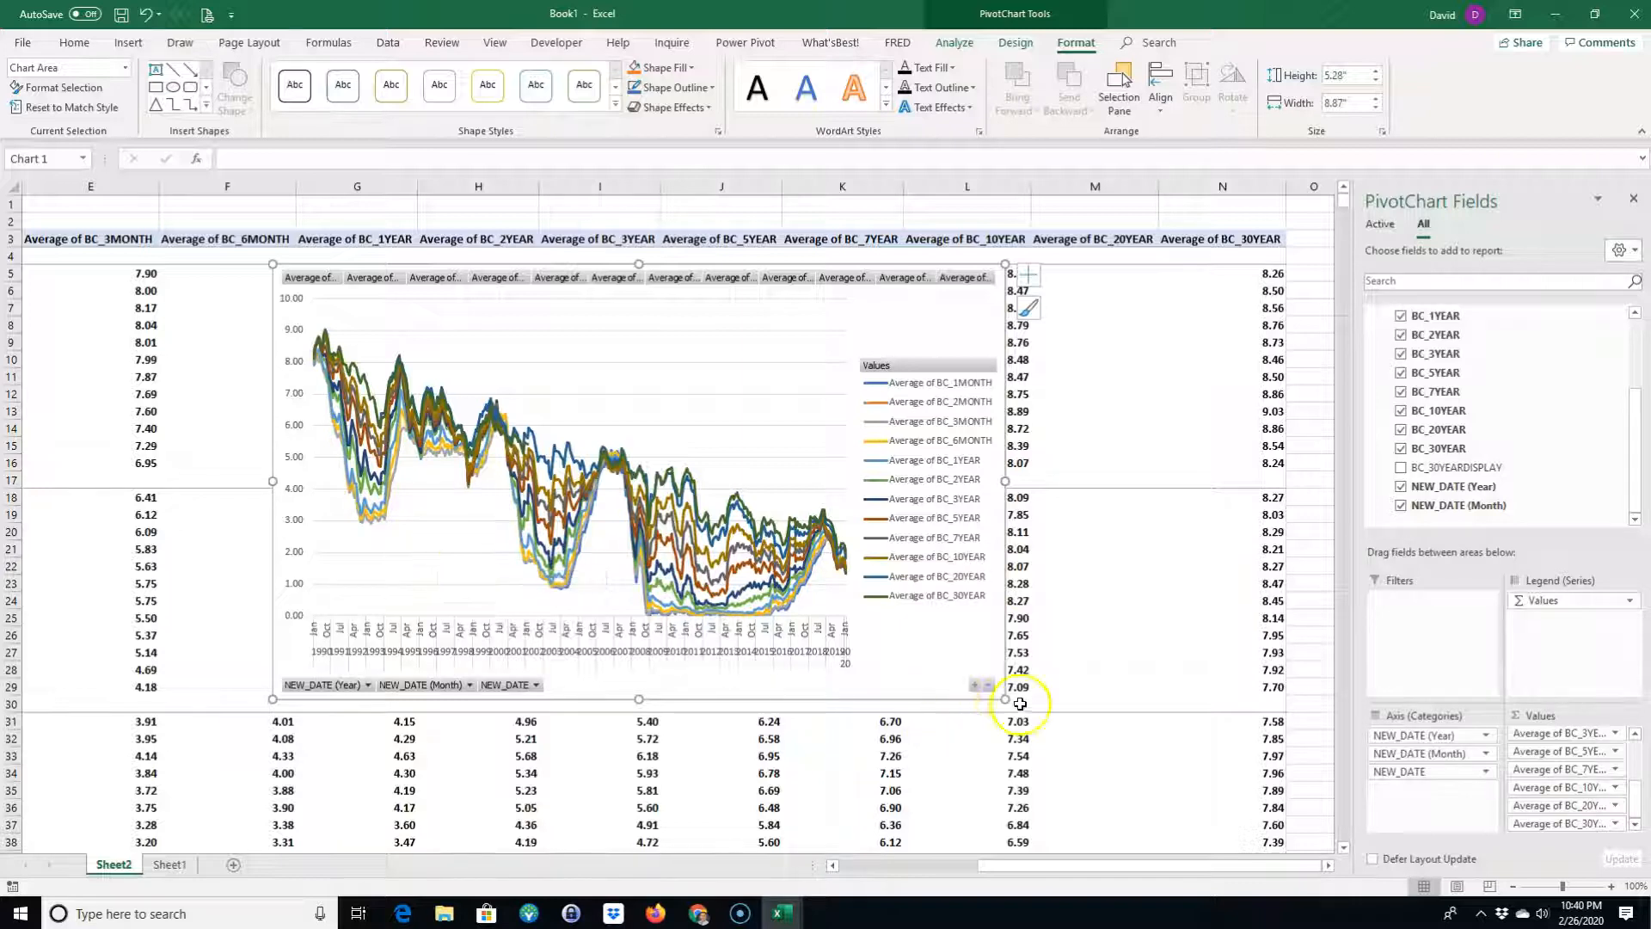
drag(1005, 699, 1026, 738)
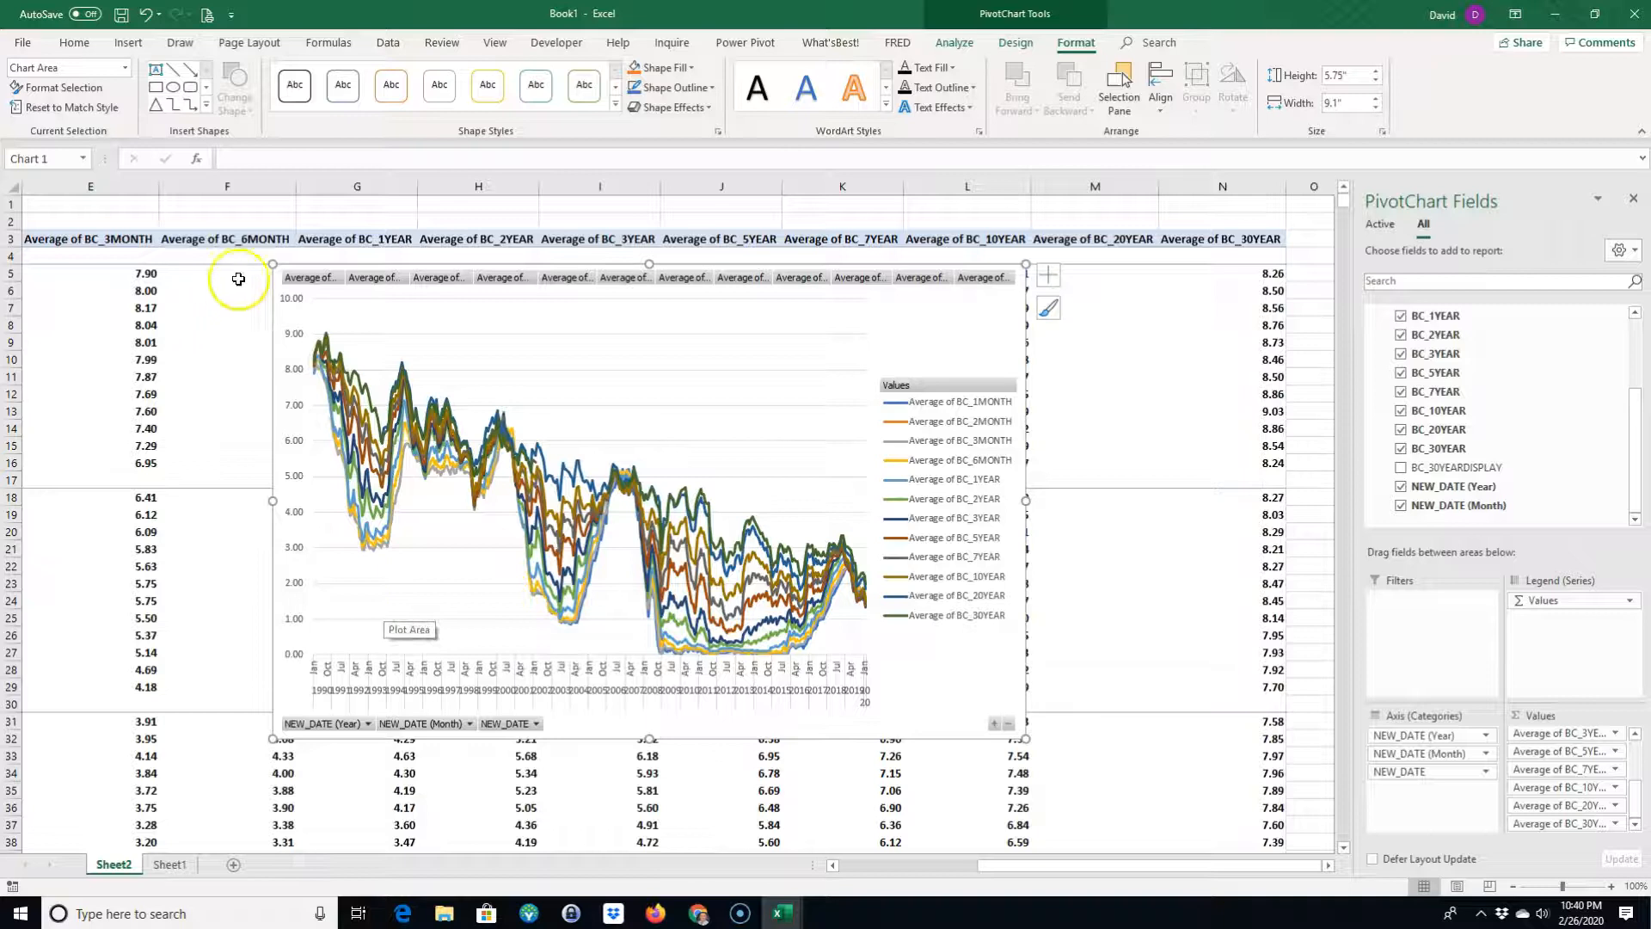
drag(271, 266, 187, 232)
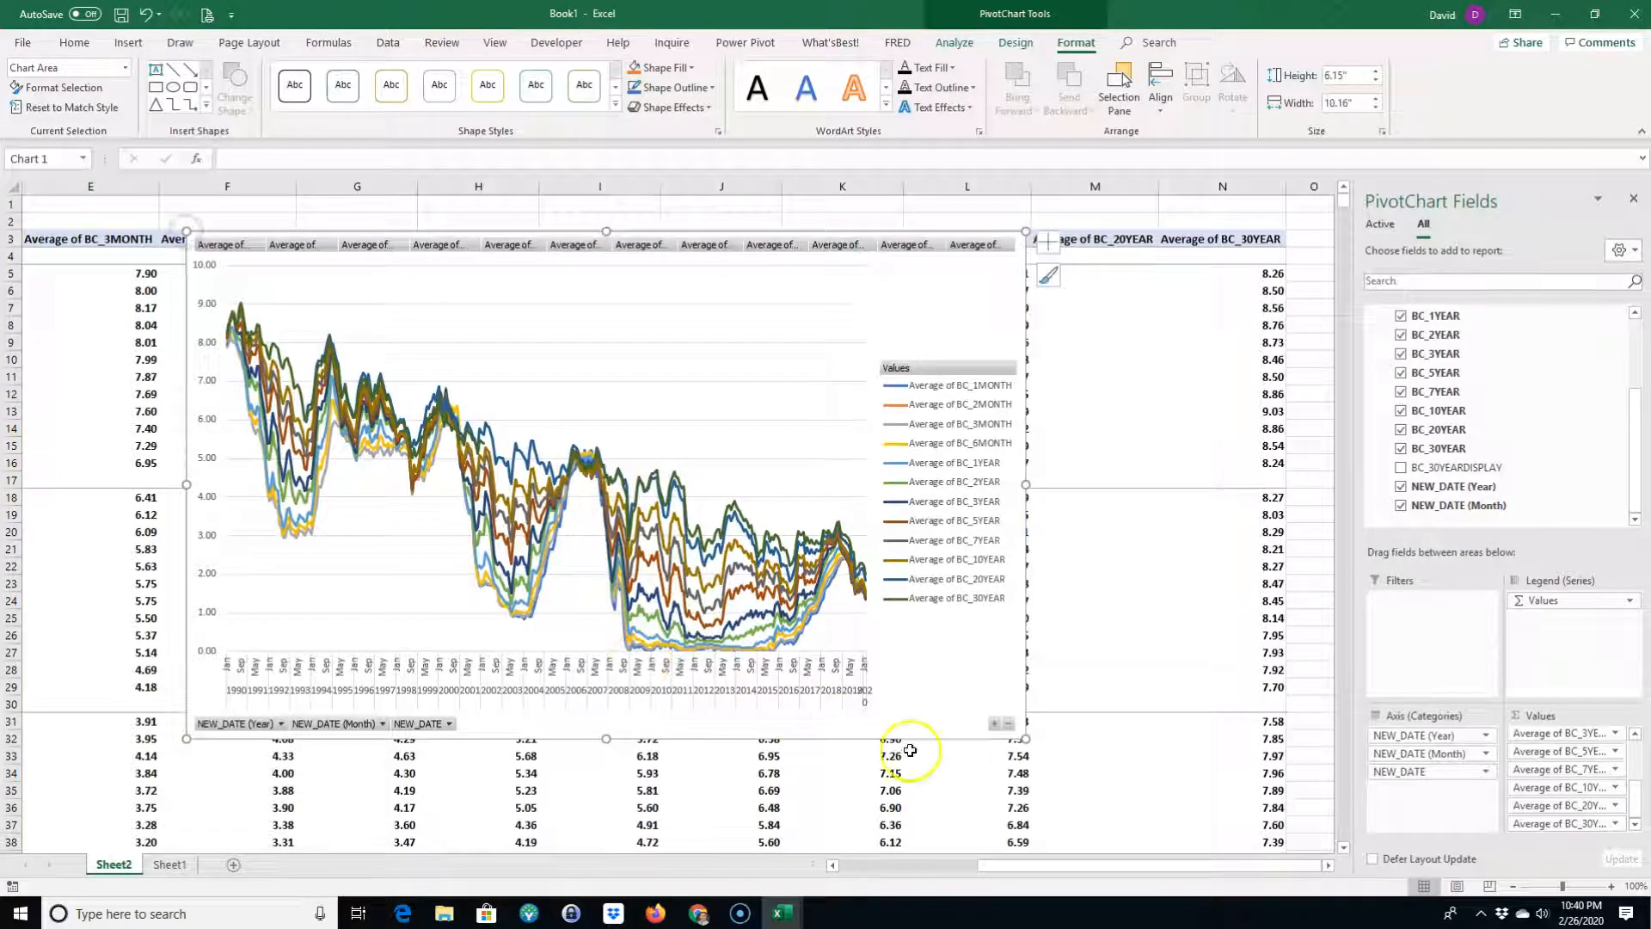
drag(1023, 739, 1116, 811)
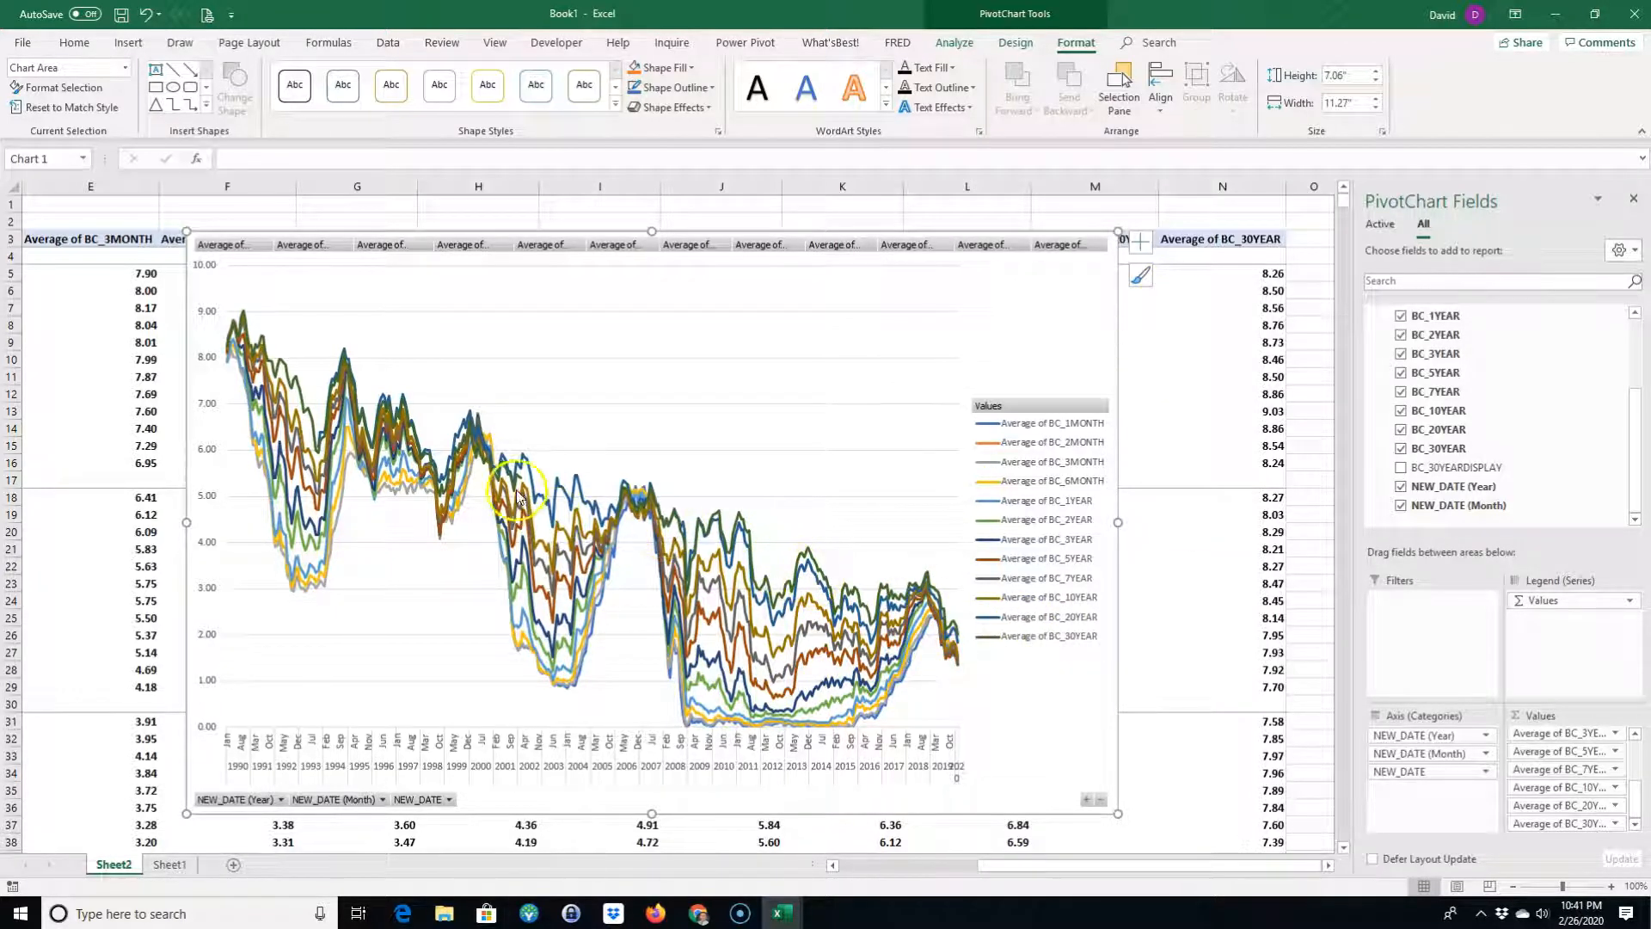
- Switch to Chrome, return to the Treasury's Daily Treasury Yield Curve Rates page and examine the layout of its rate table
mouse_move(526, 484)
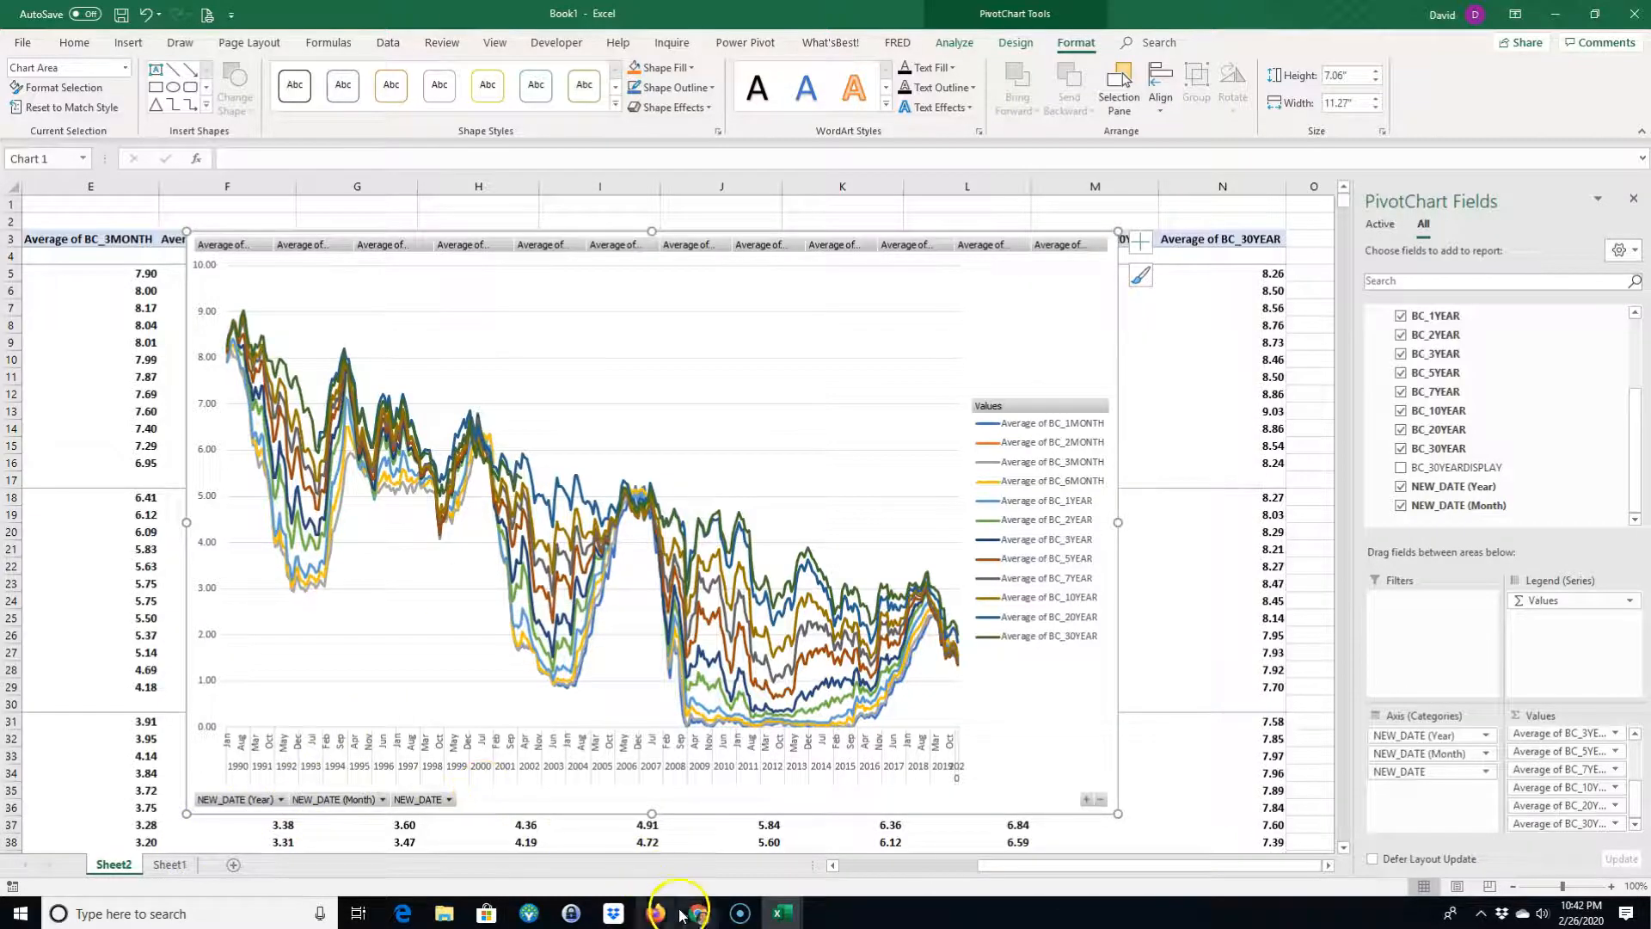
mouse_move(697, 913)
mouse_move(641, 843)
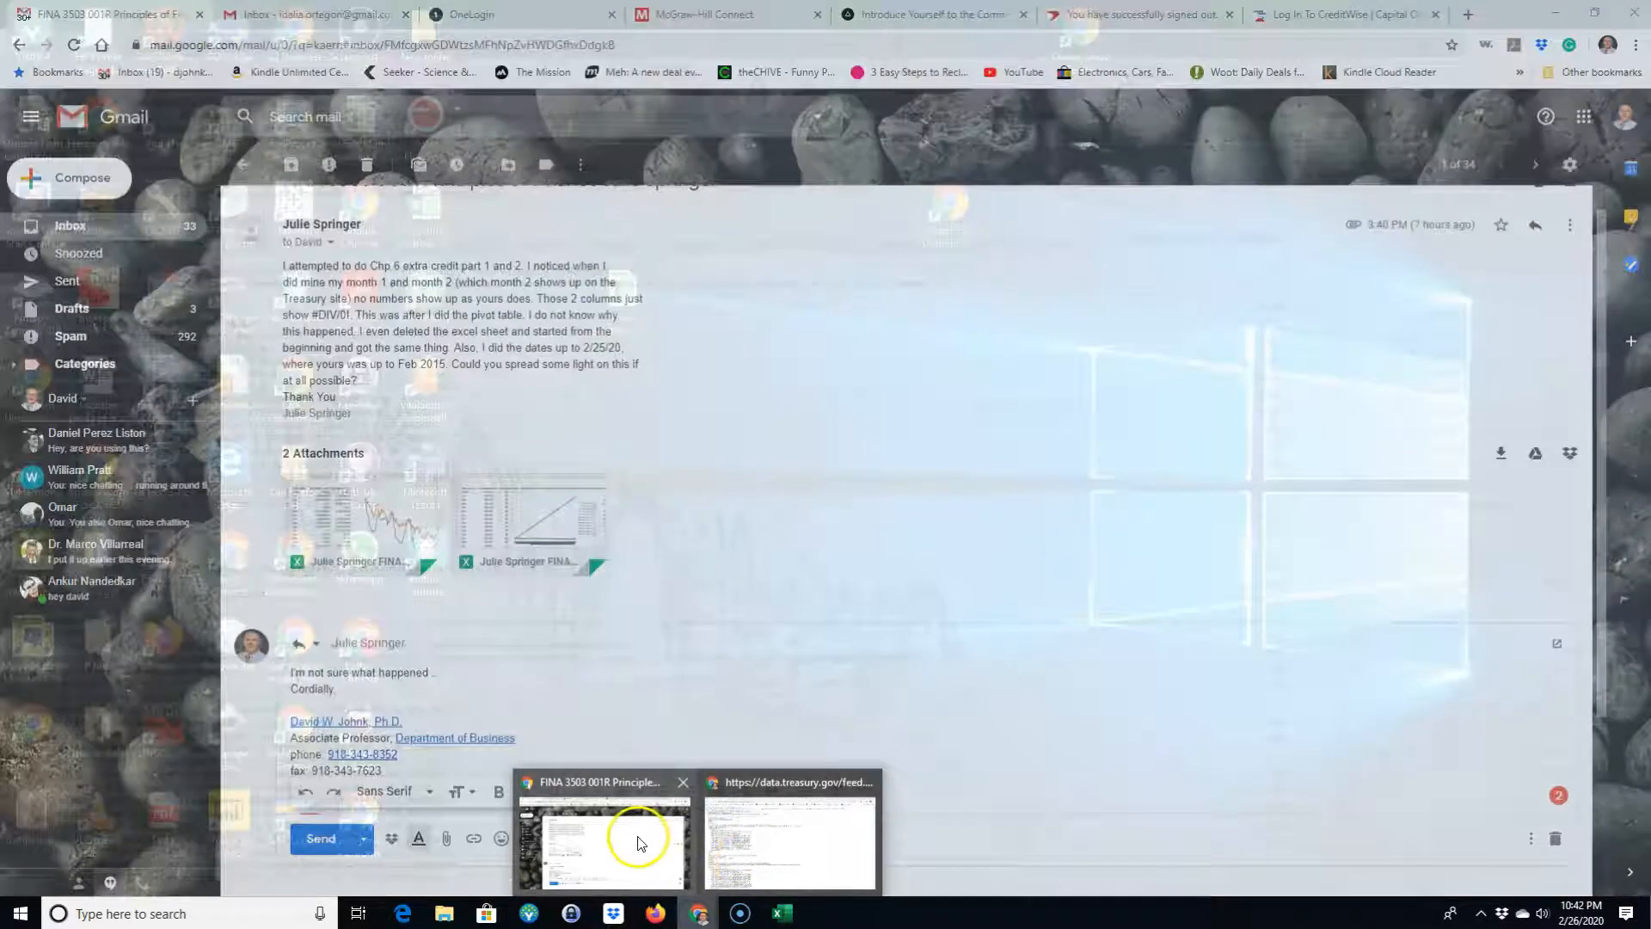
click(785, 843)
click(18, 45)
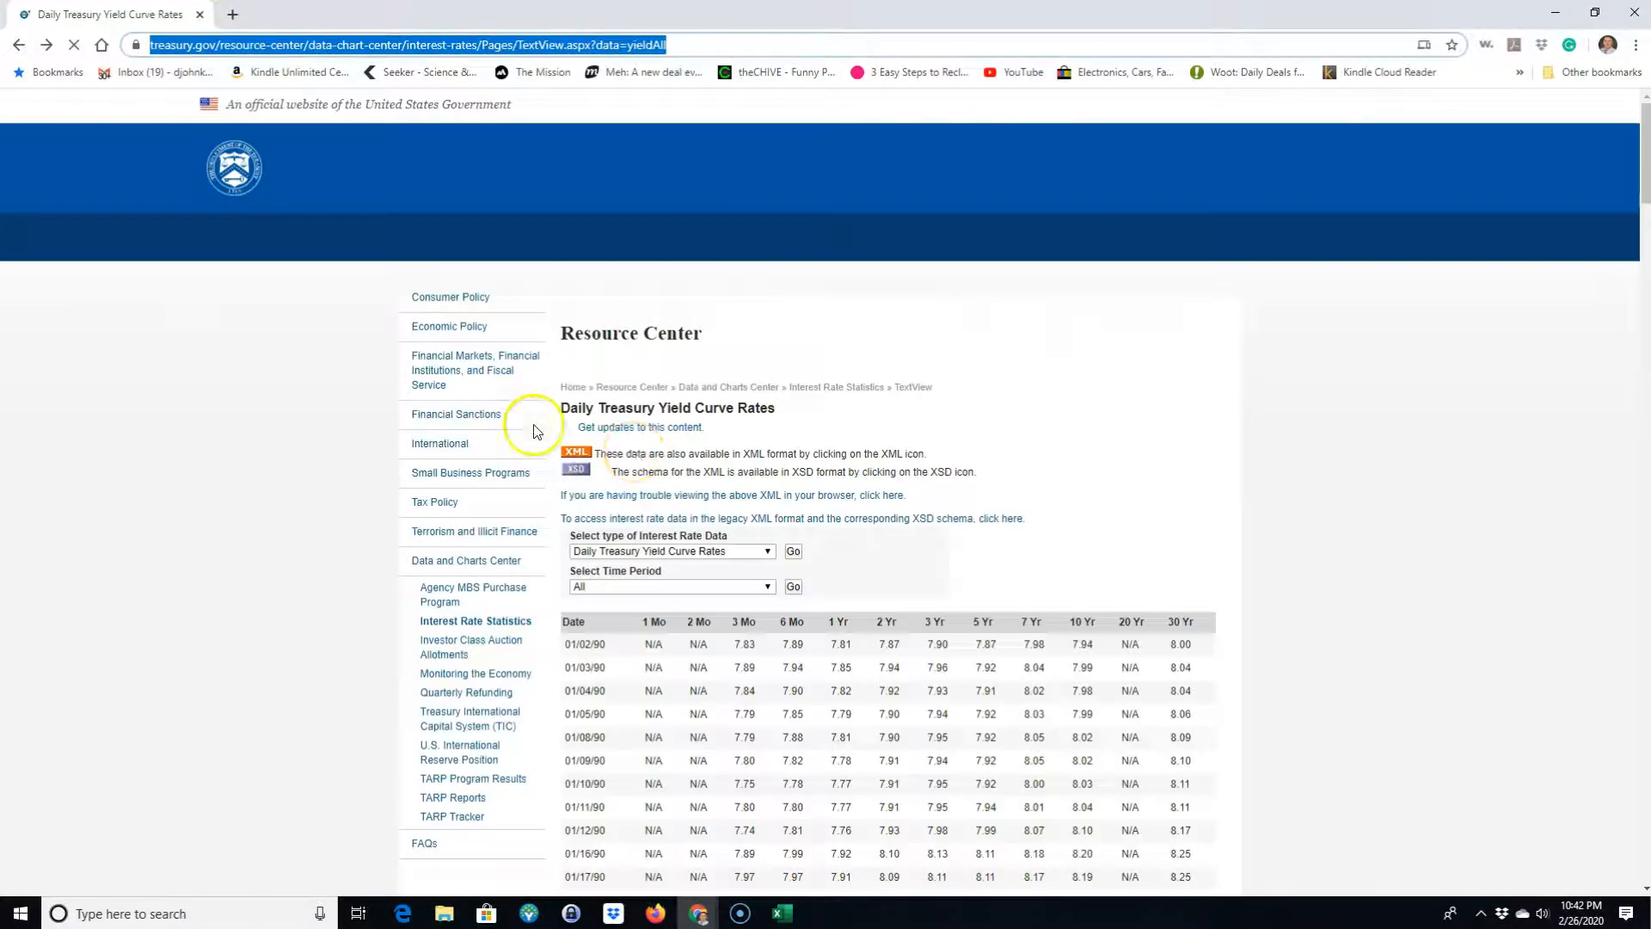
scroll(701, 478, down, 3)
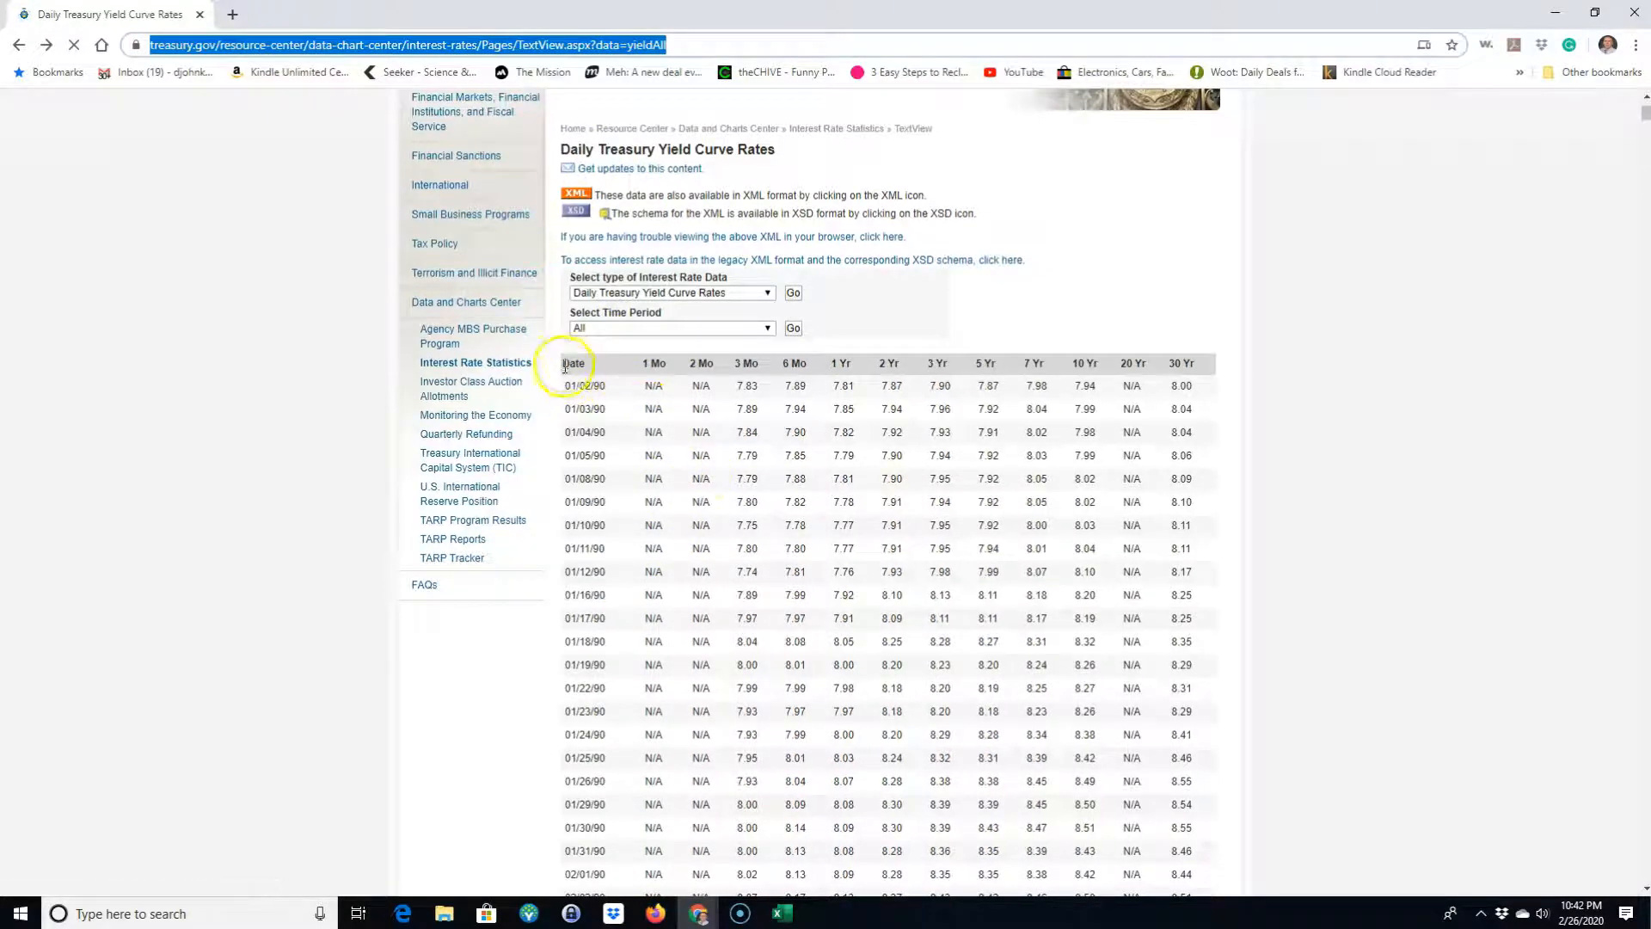
drag(561, 363, 1086, 666)
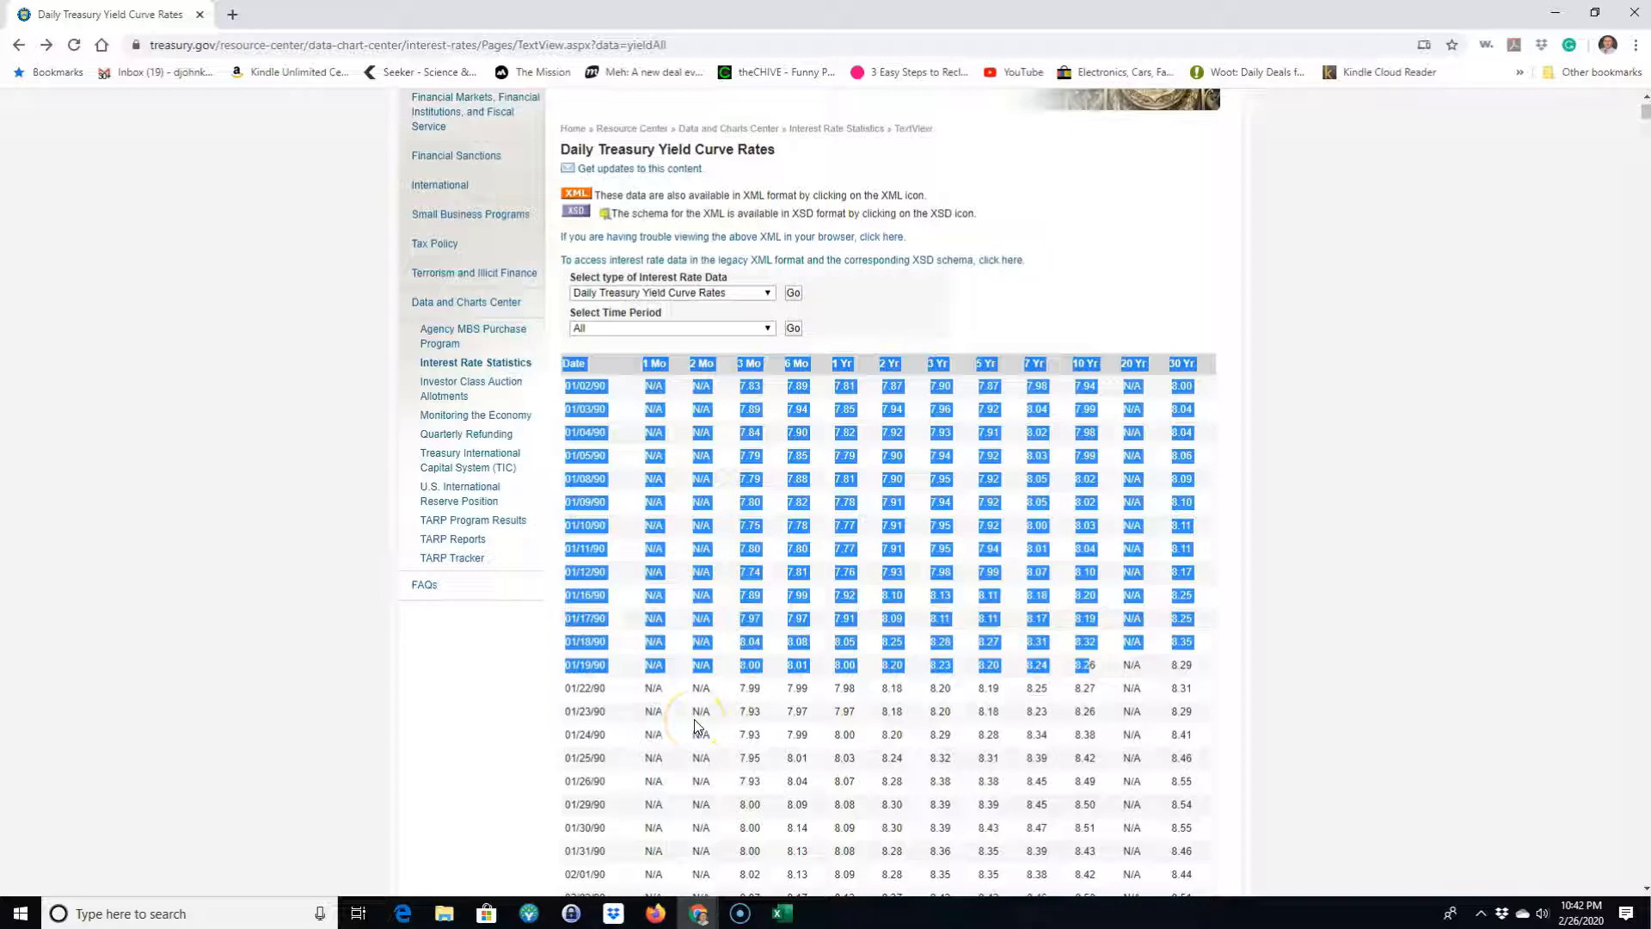
- Switch back to the Excel workbook and move the PivotChart to the right, clear of the PivotTable data
mouse_move(783, 915)
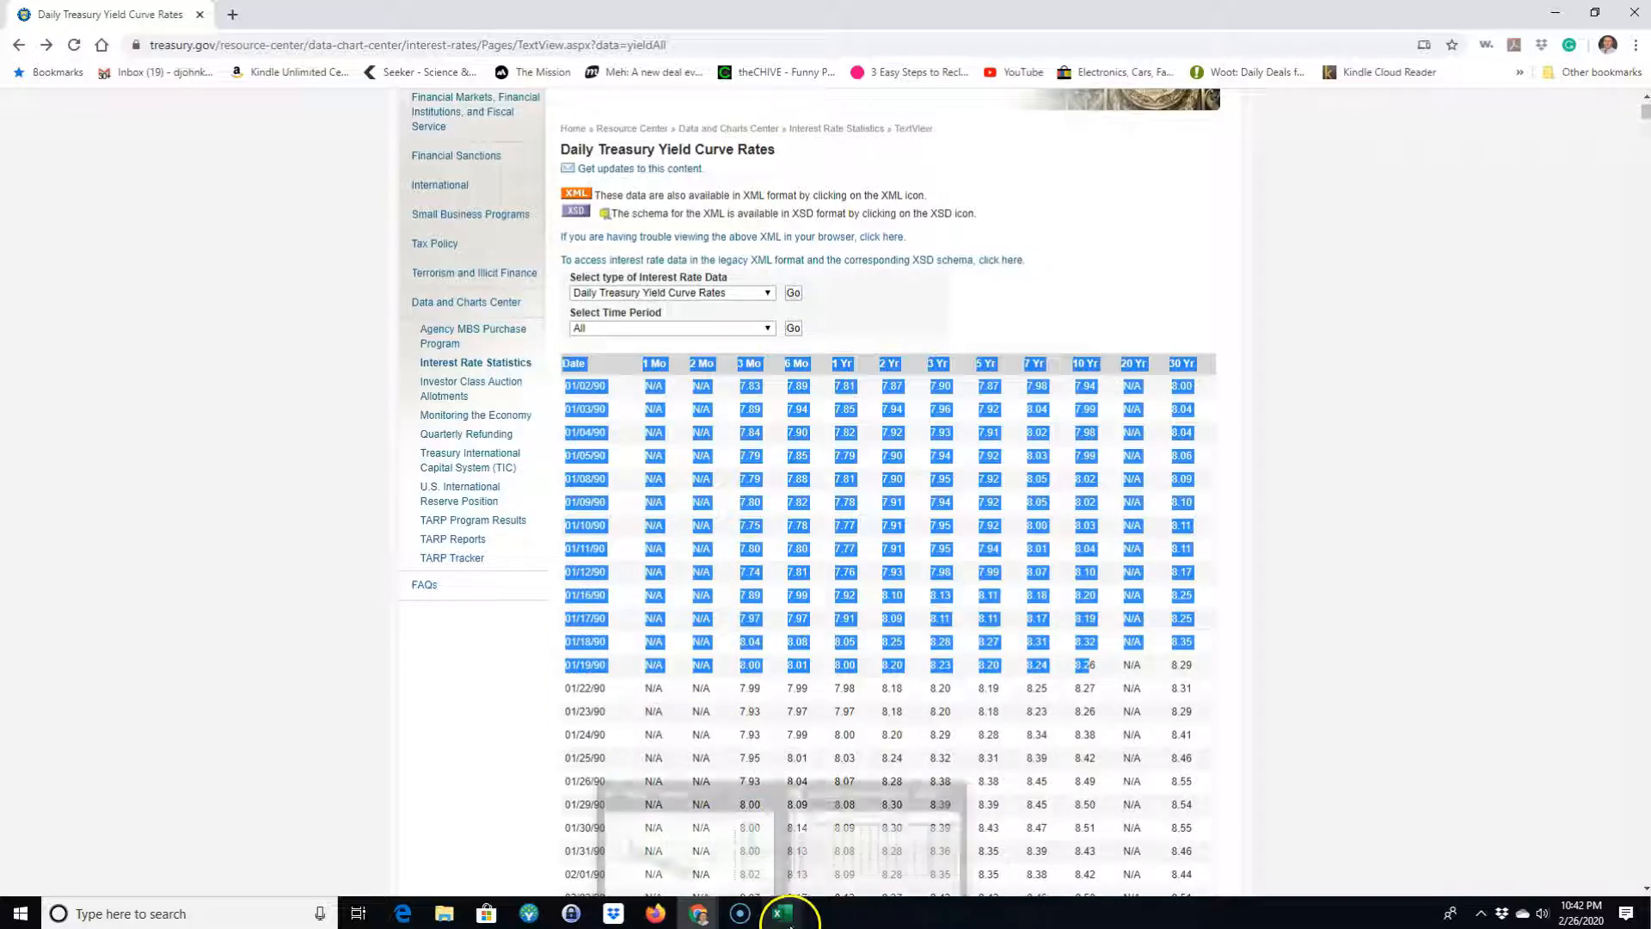
click(719, 833)
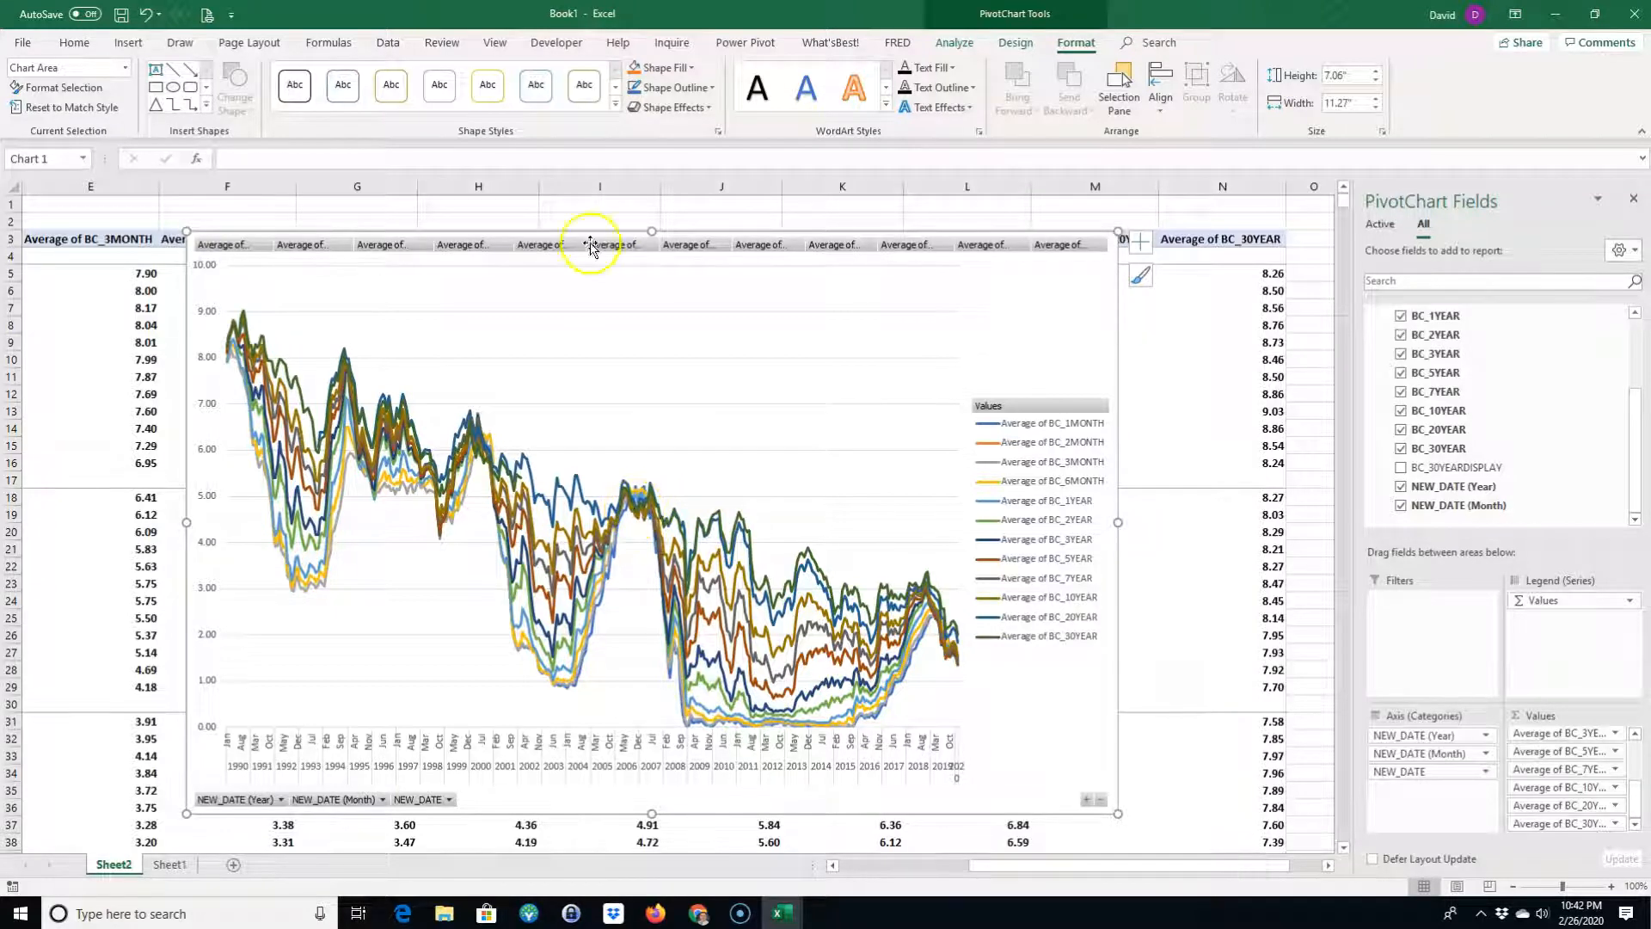
drag(198, 277, 1324, 336)
drag(972, 865, 807, 863)
- Show the PivotTable in tabular form and repeat all item labels
click(109, 239)
drag(109, 238, 114, 327)
click(106, 360)
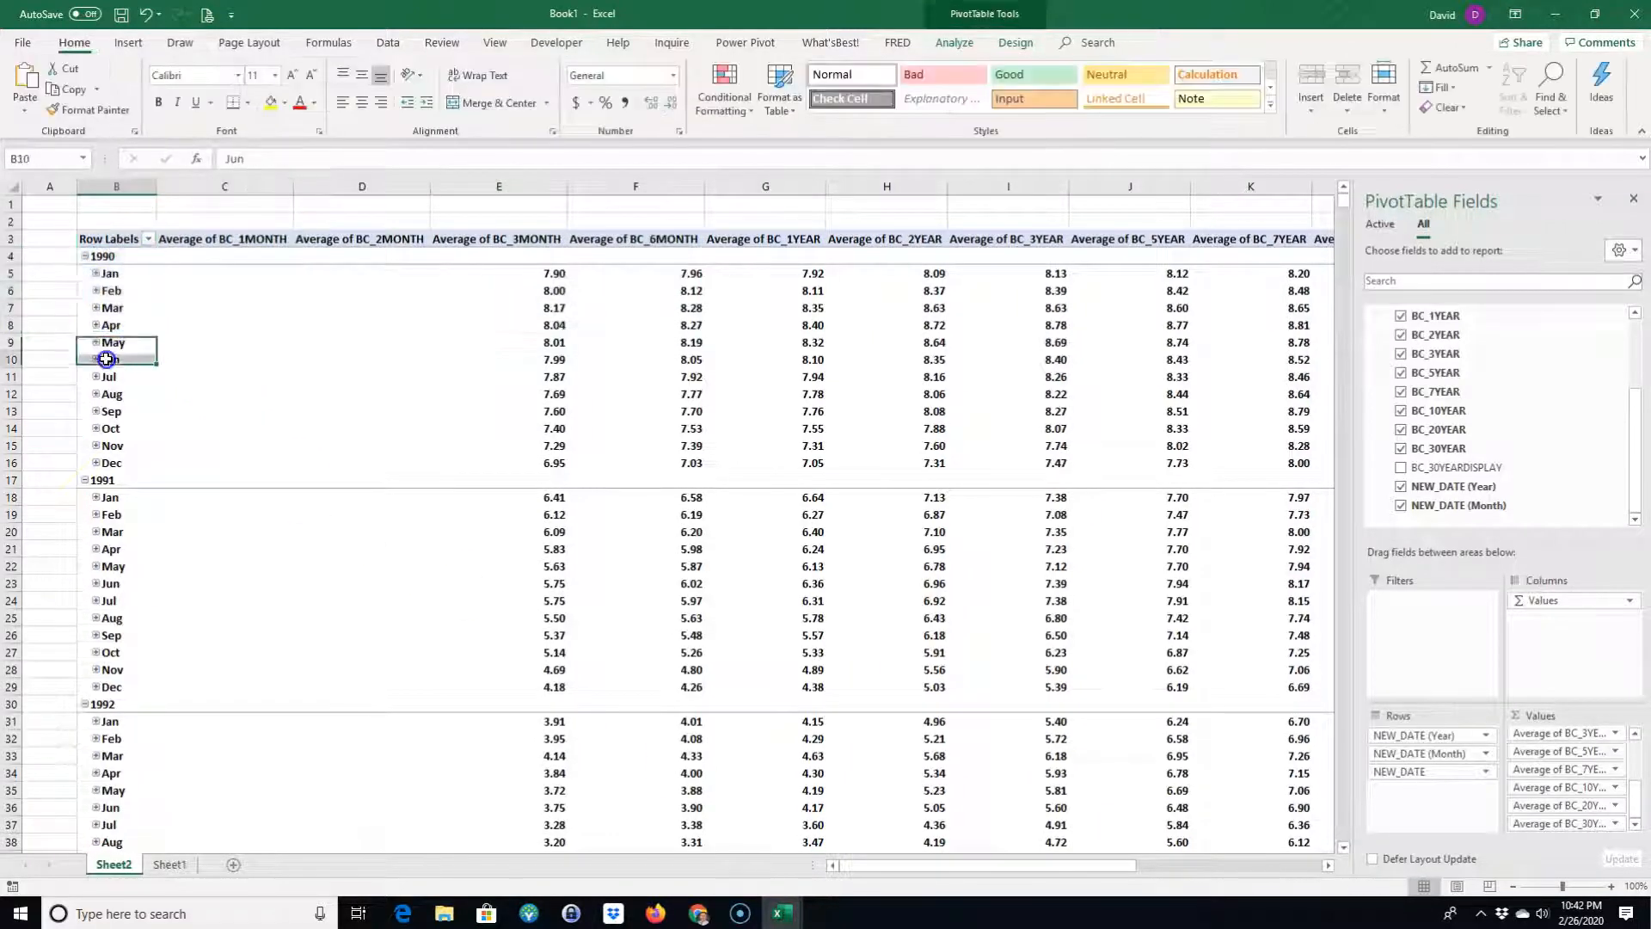
click(105, 297)
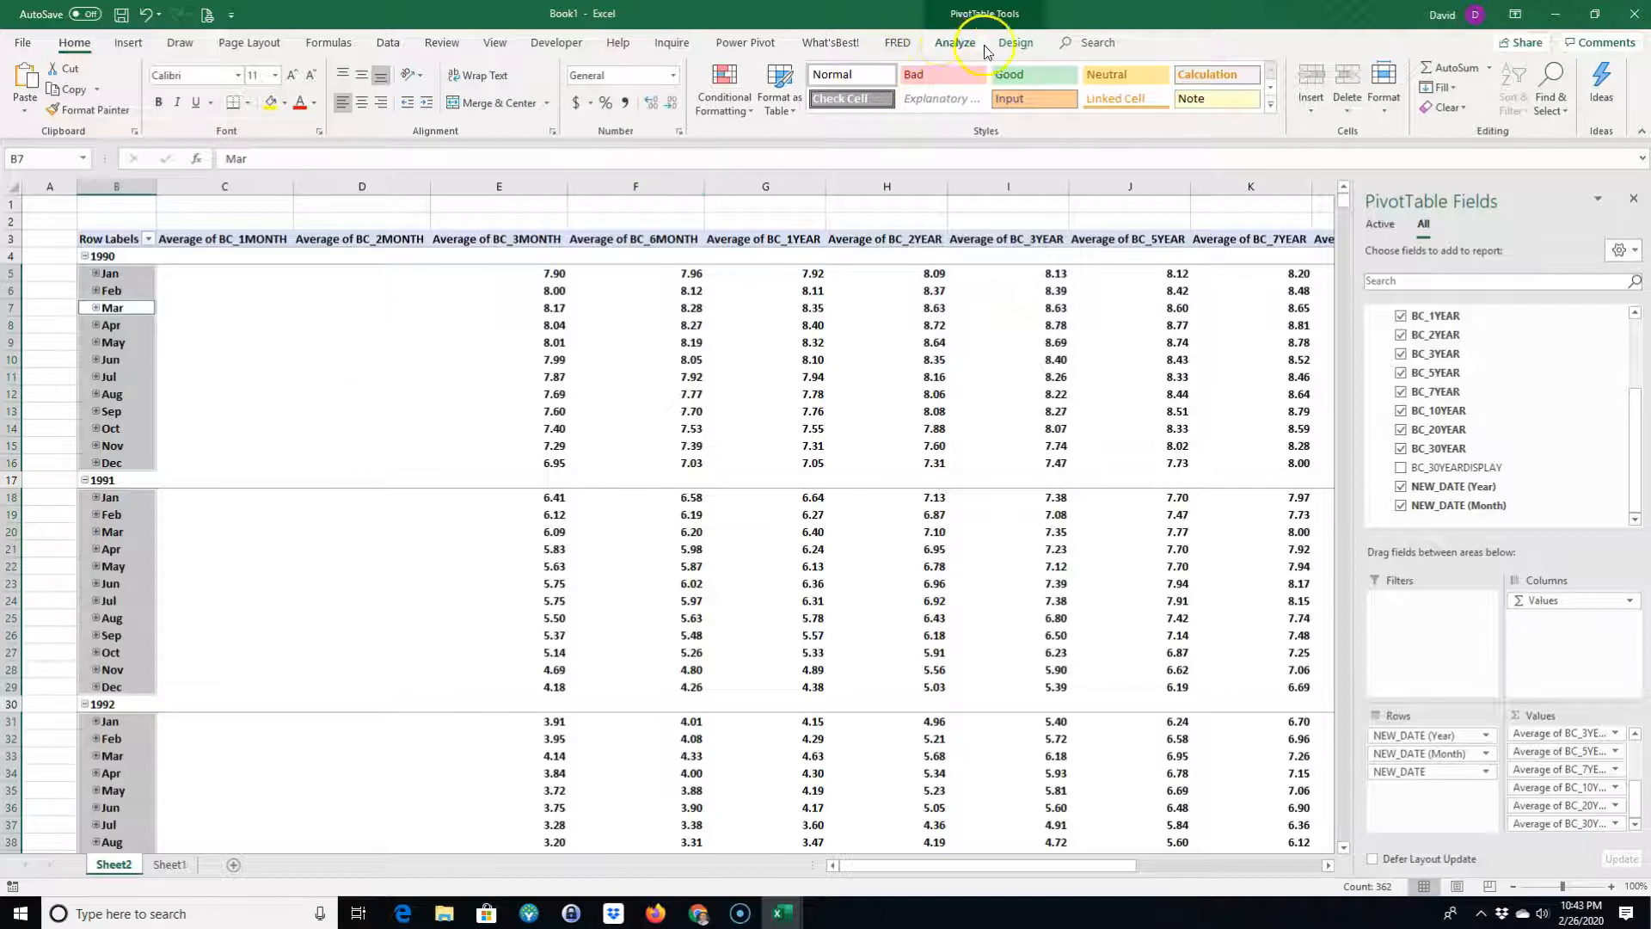
click(1015, 43)
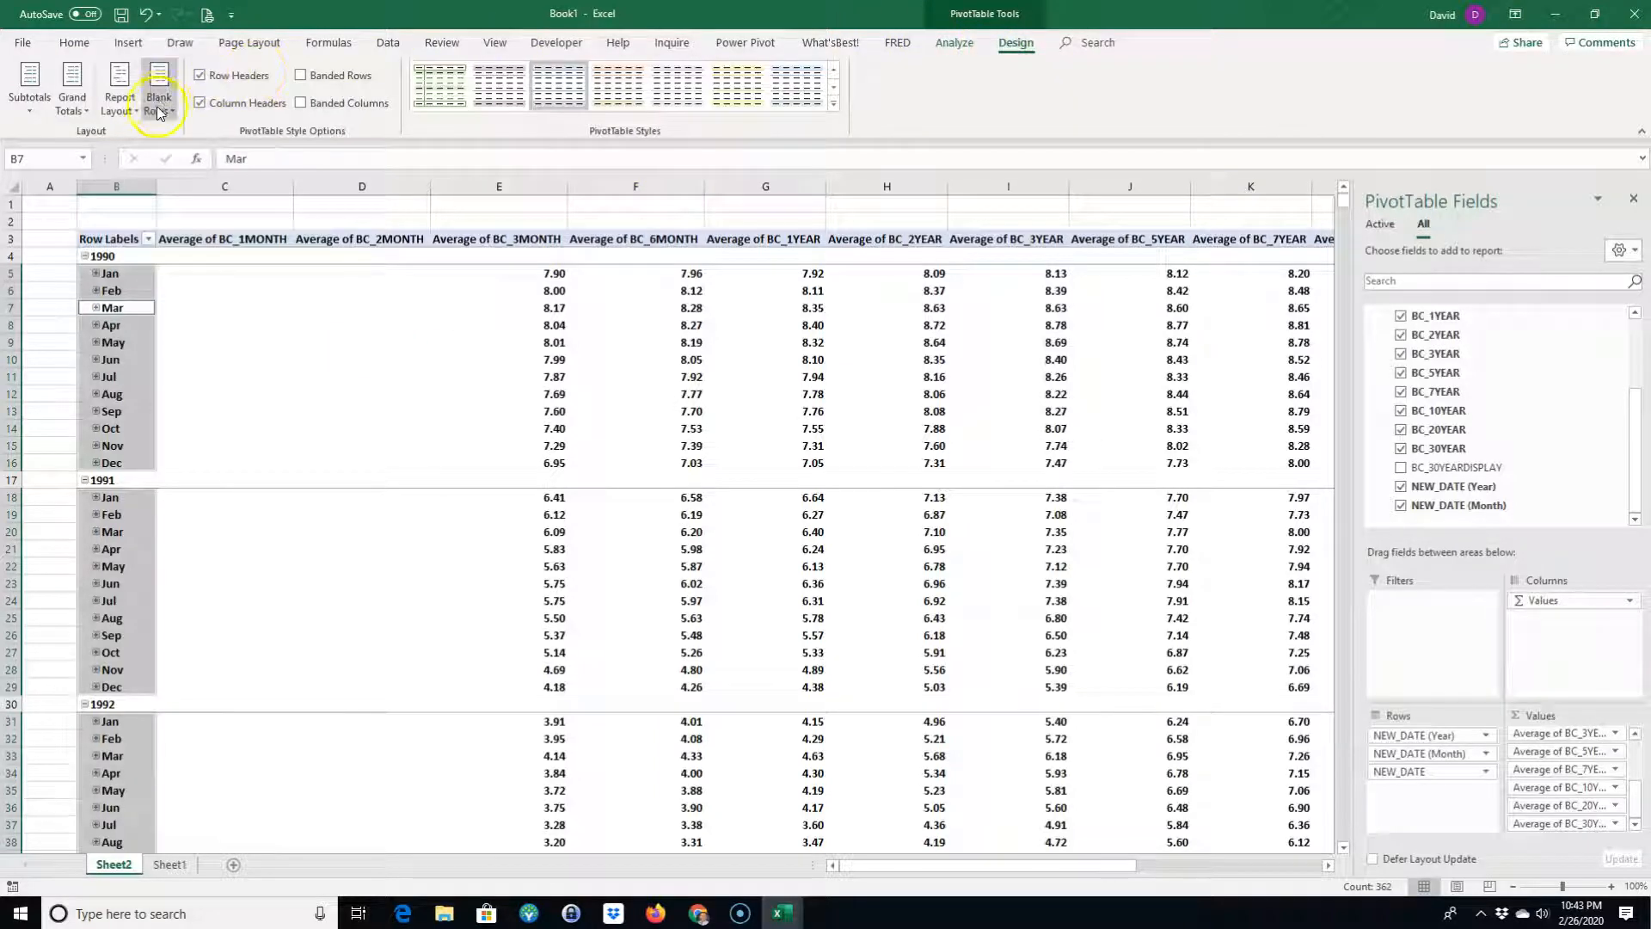
click(127, 110)
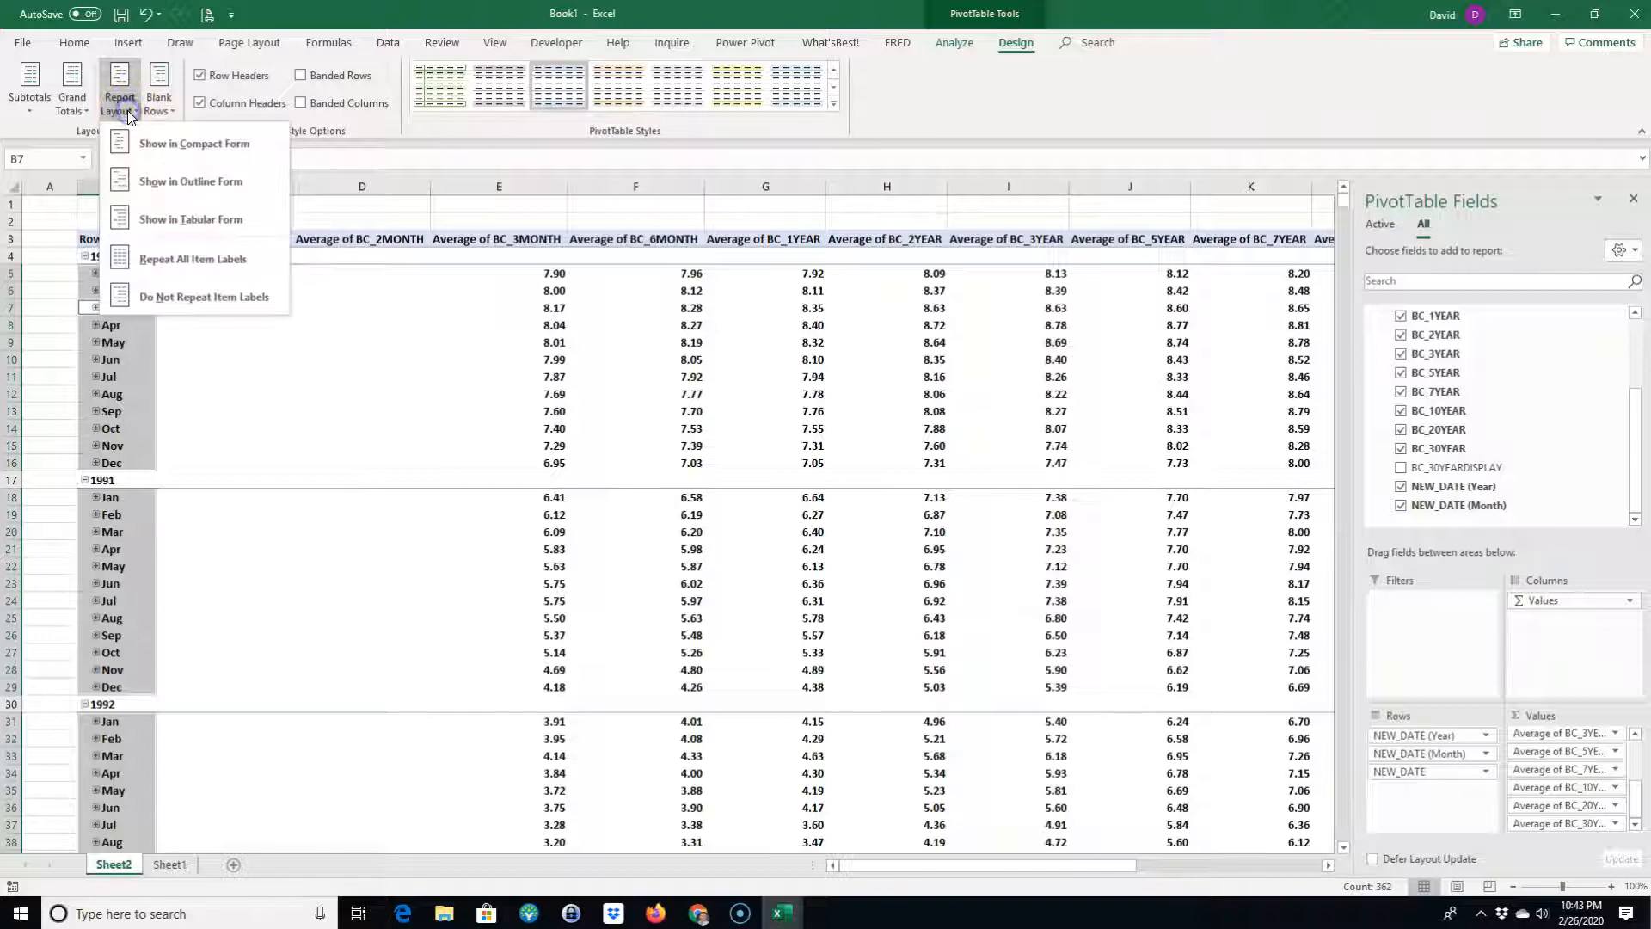
click(176, 219)
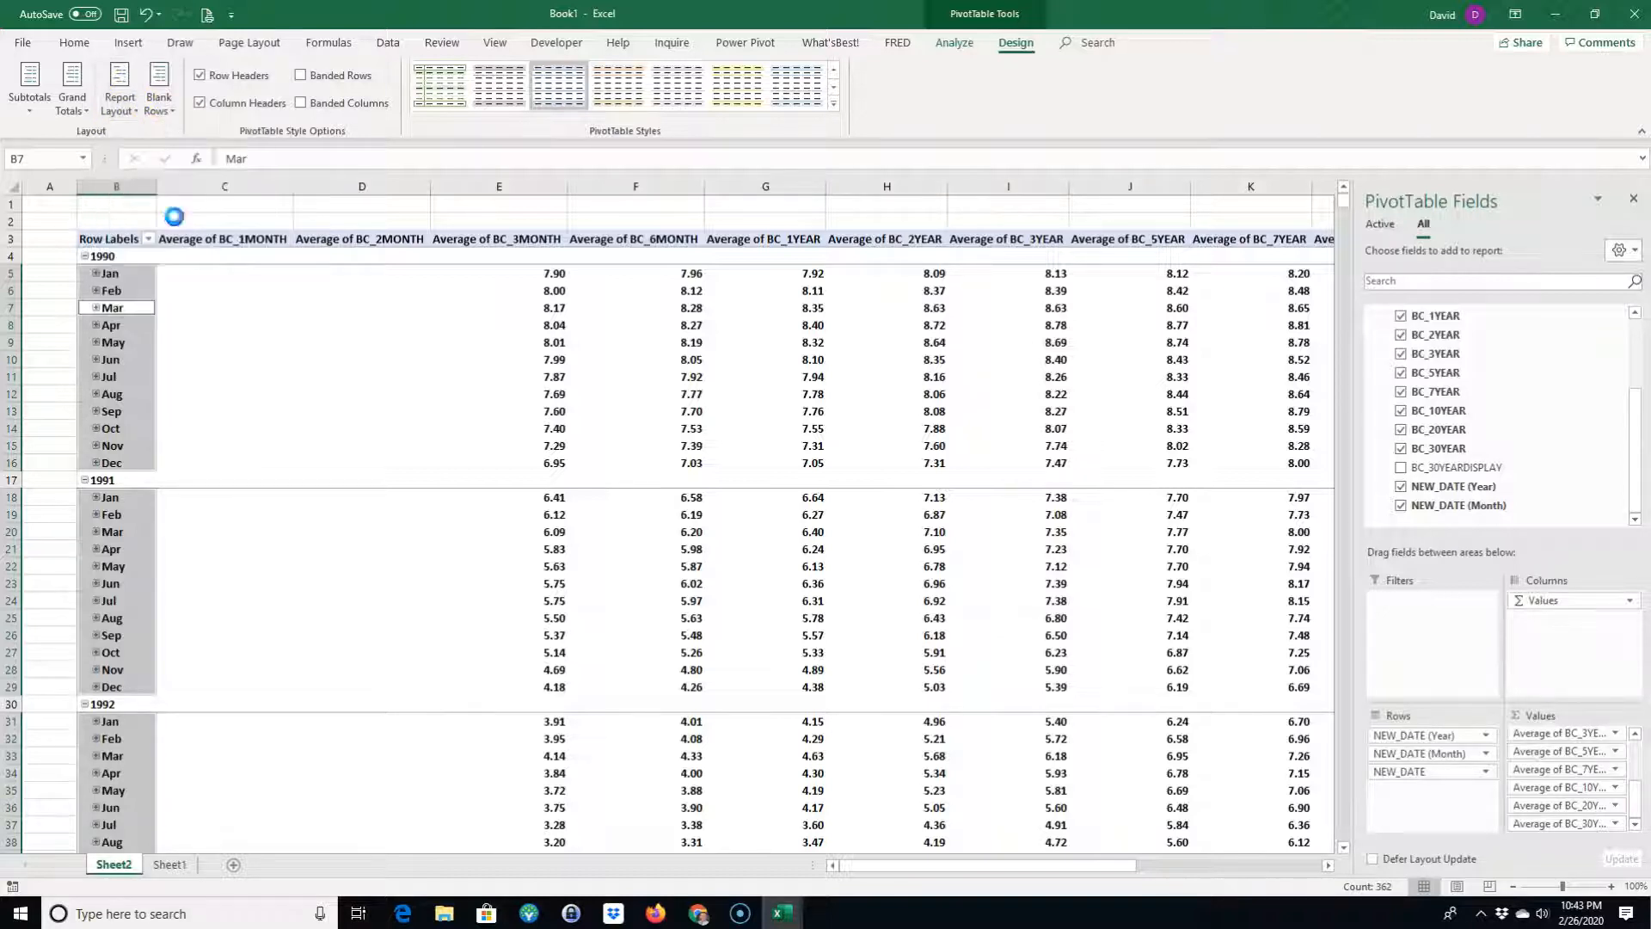
click(131, 114)
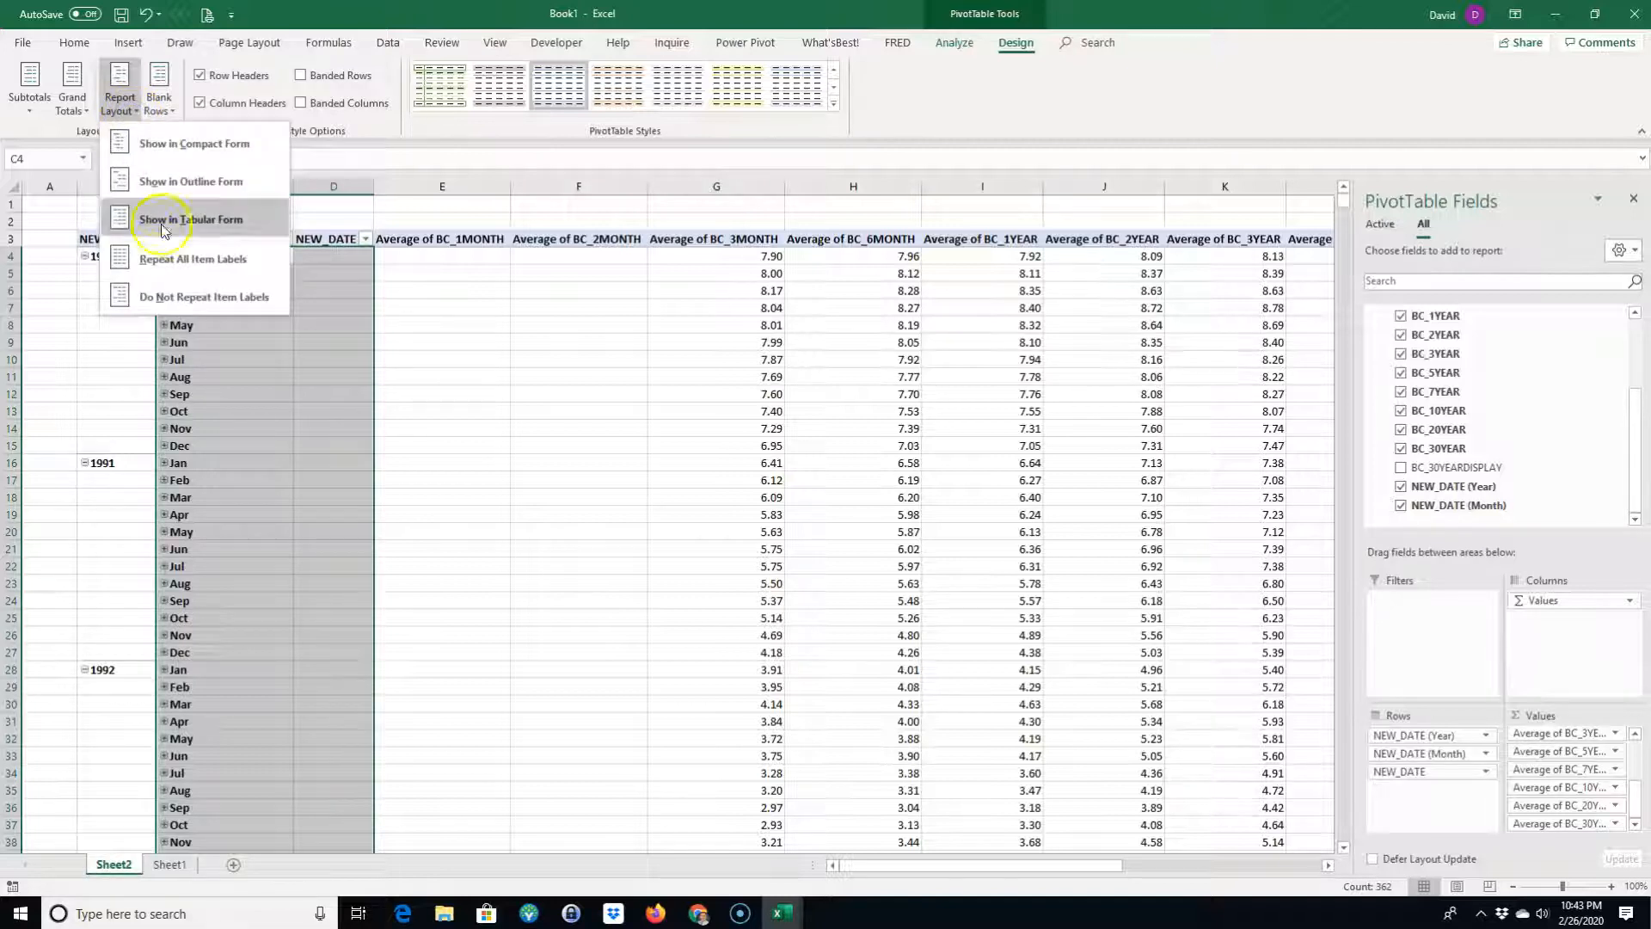
click(178, 260)
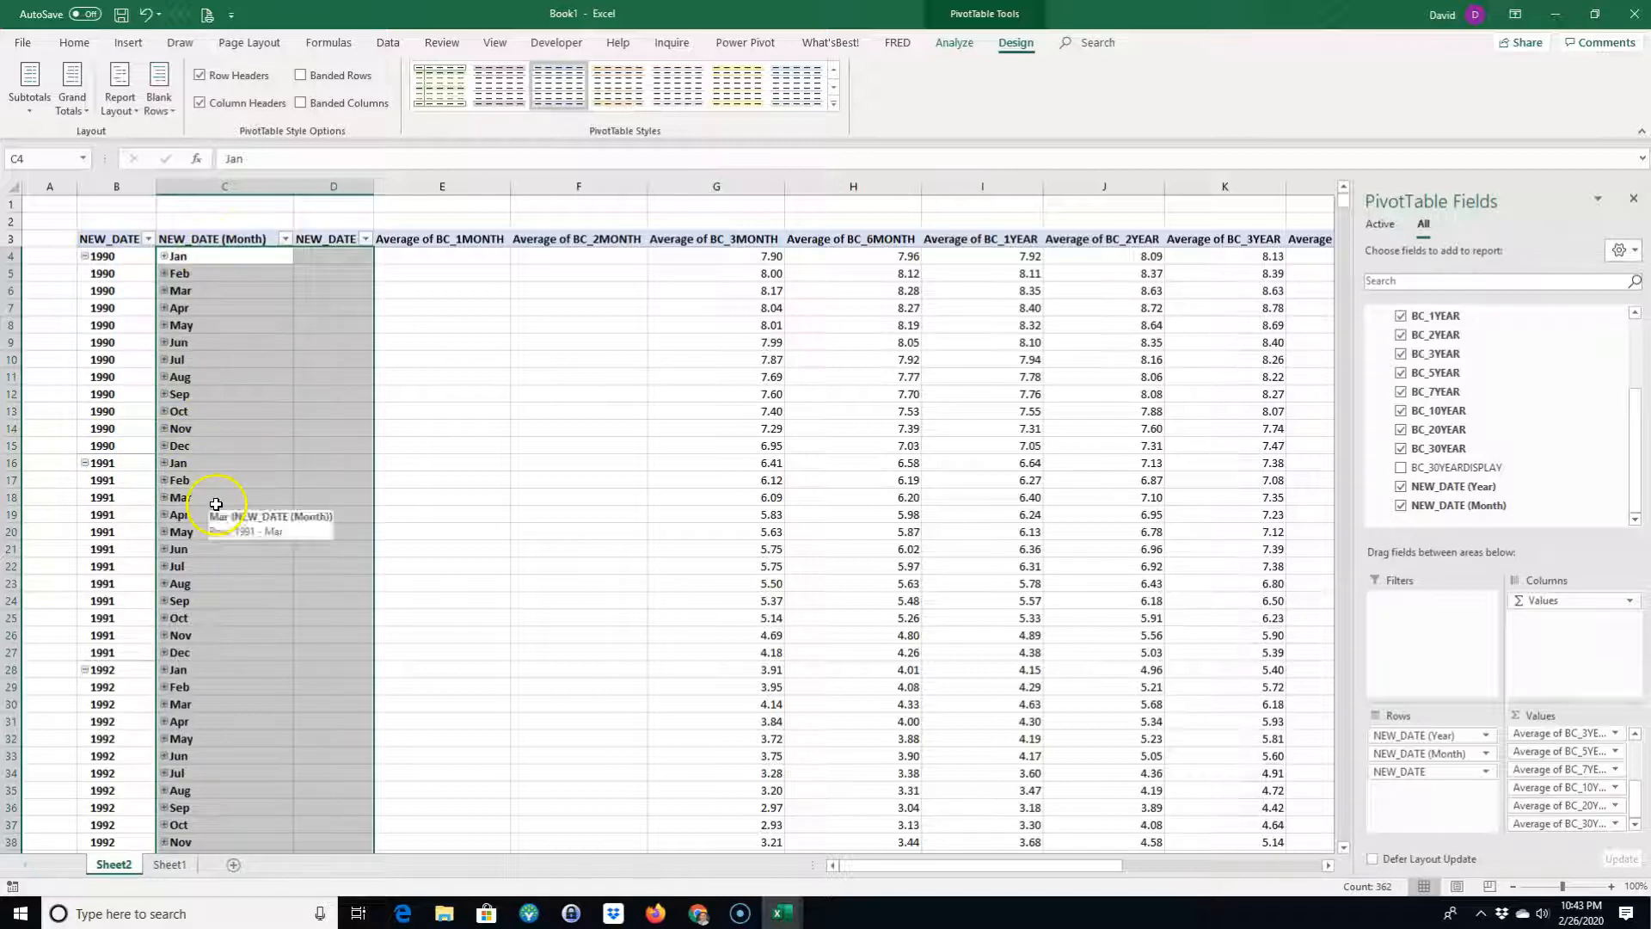
- Remove the NEW_DATE field from the PivotTable's rows, keeping only the year and month fields
scroll(226, 449, down, 3)
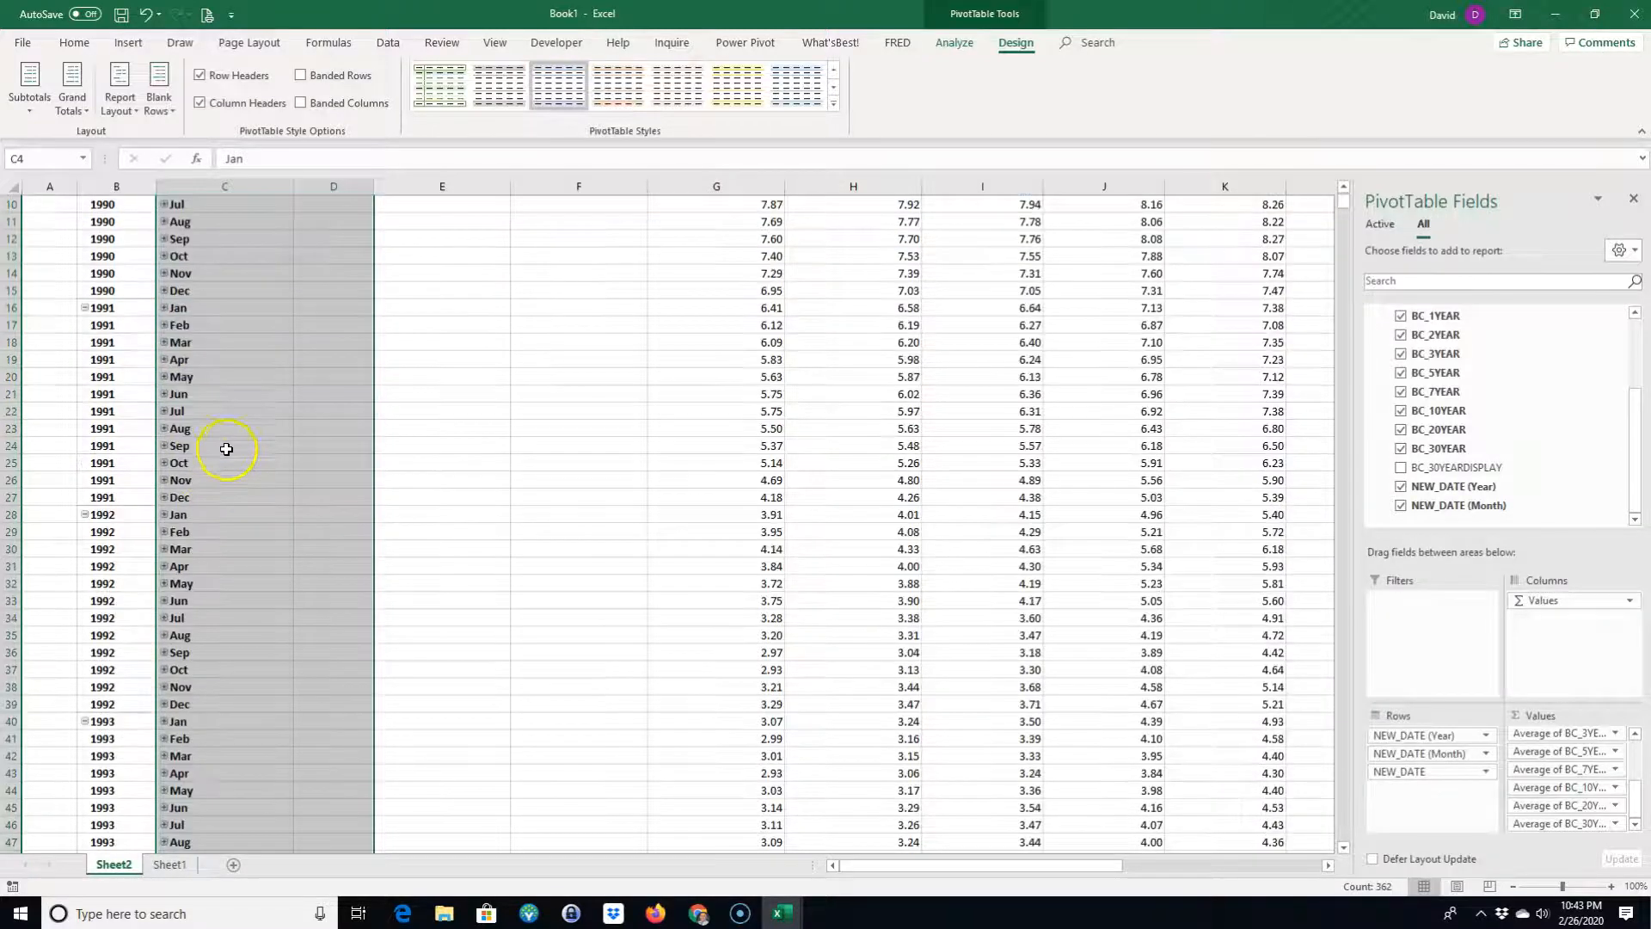
scroll(233, 445, up, 3)
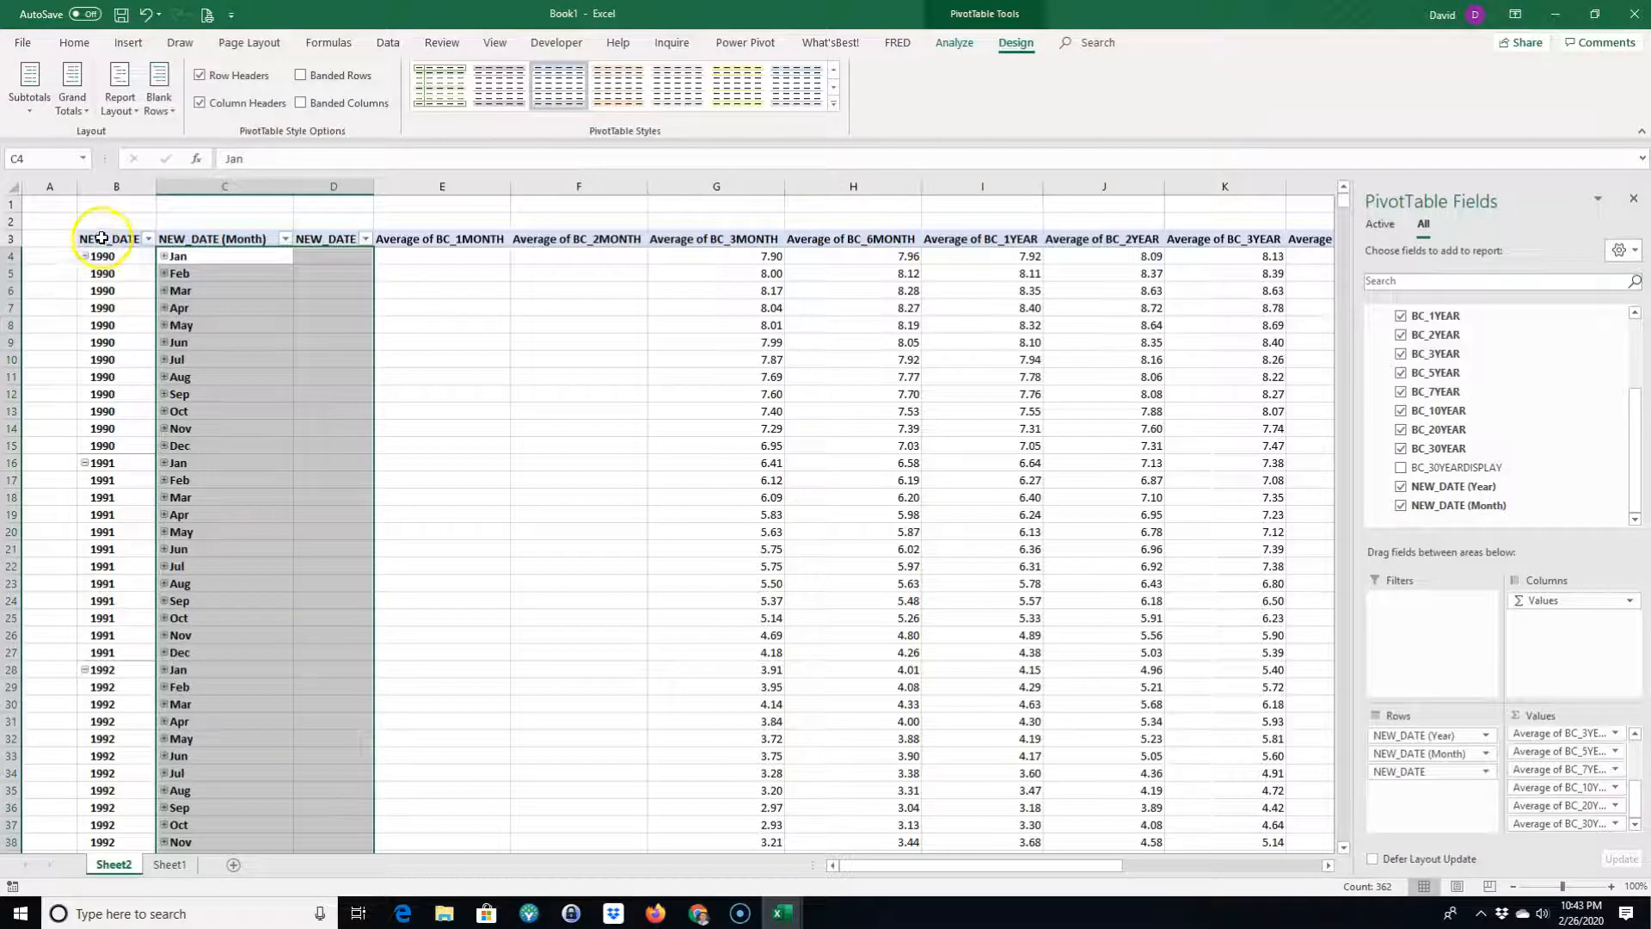
drag(101, 240, 169, 244)
click(182, 317)
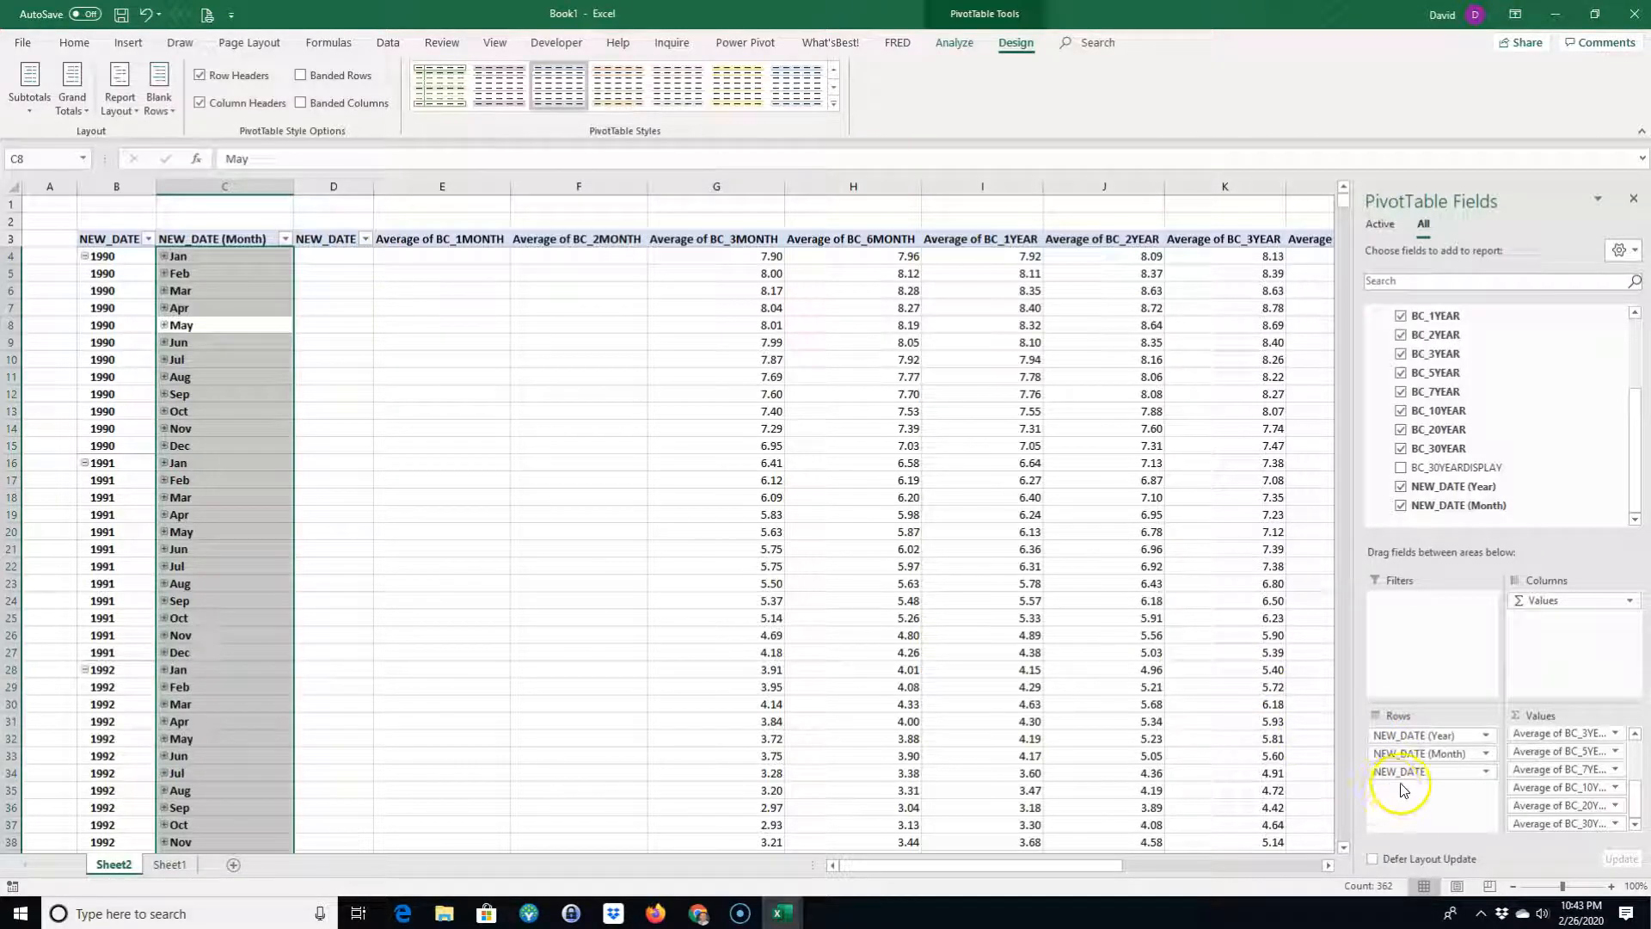
drag(1403, 777, 1500, 414)
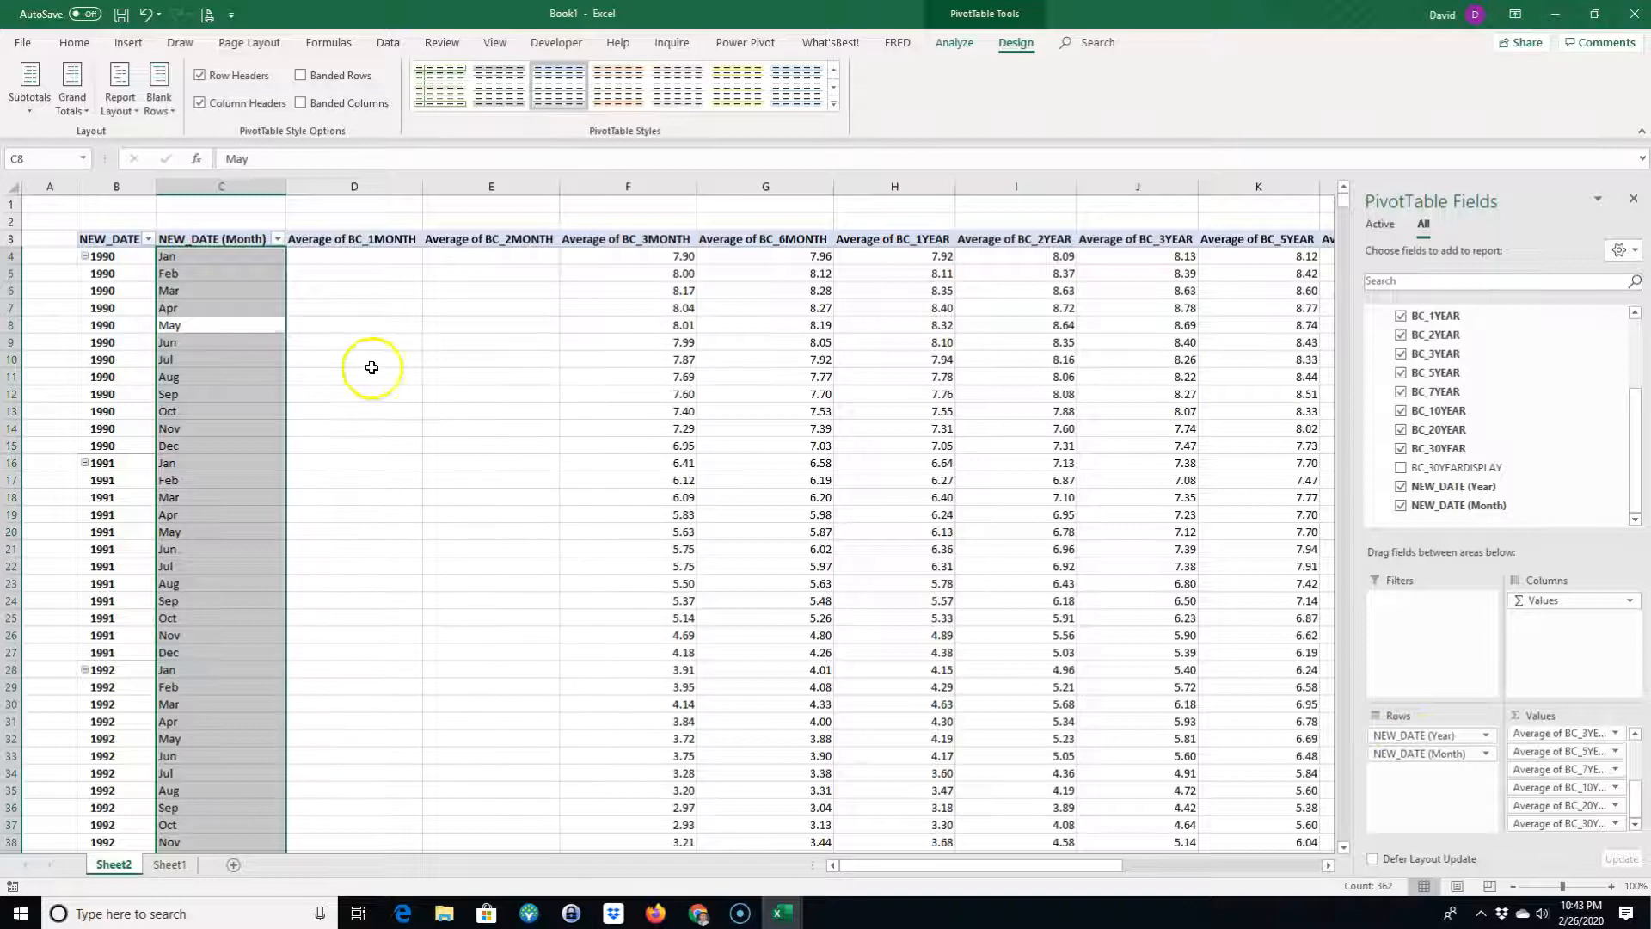
- Copy the PivotTable range B3:O365, from the header row through Feb 2020, without the Grand Total row
drag(107, 242, 1043, 513)
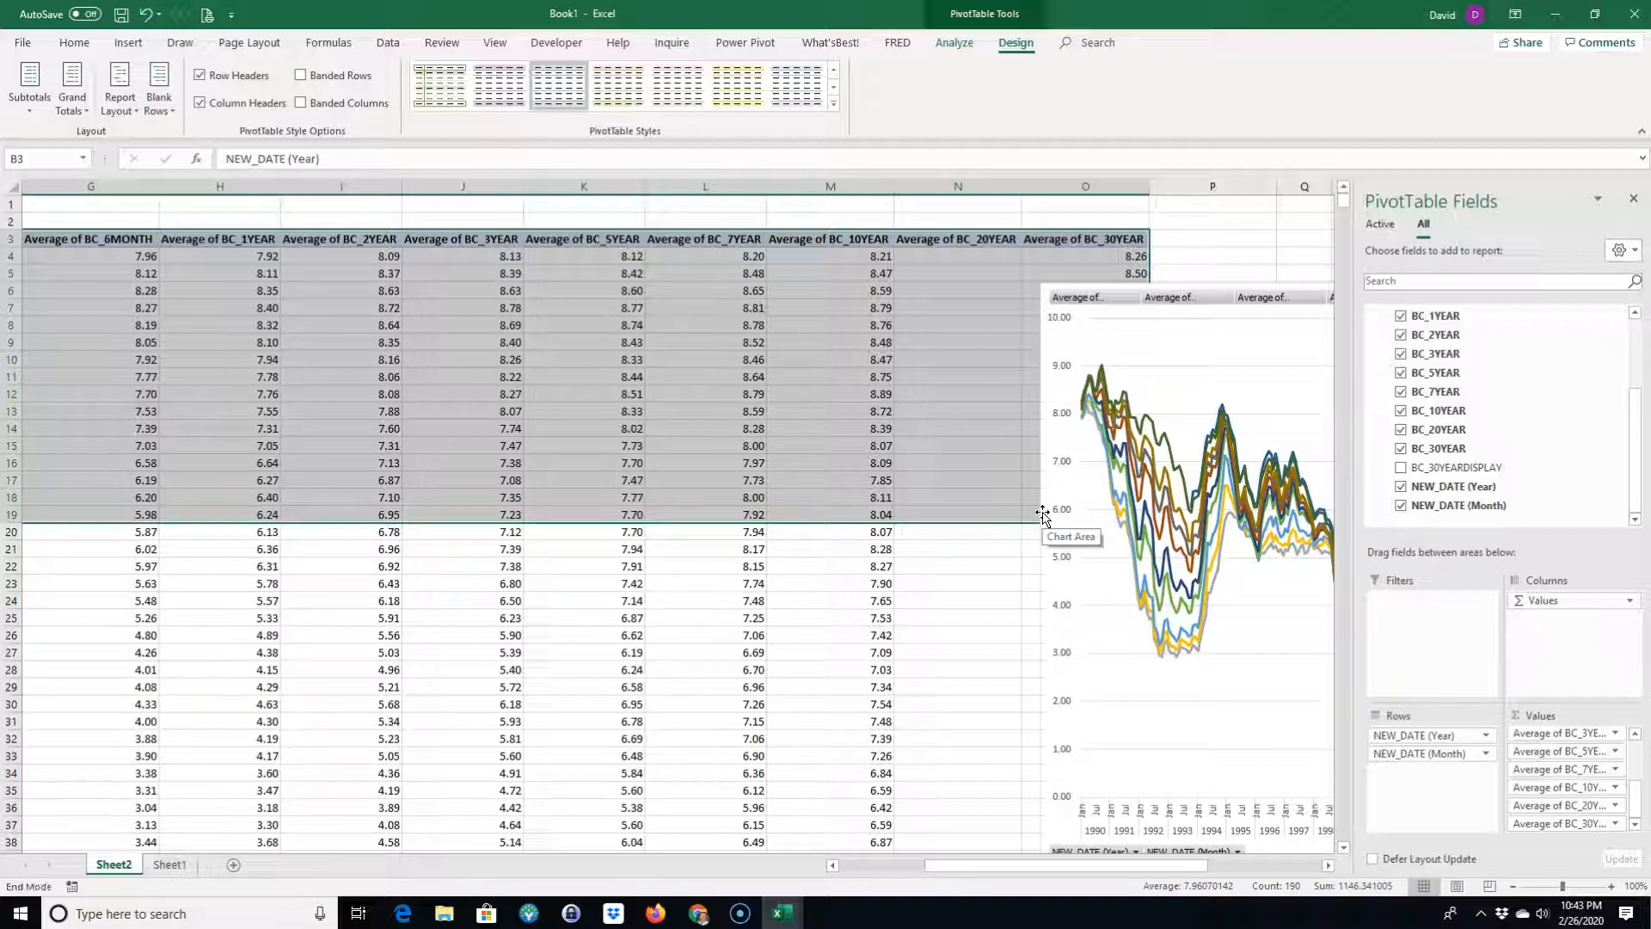
key(shift+Down)
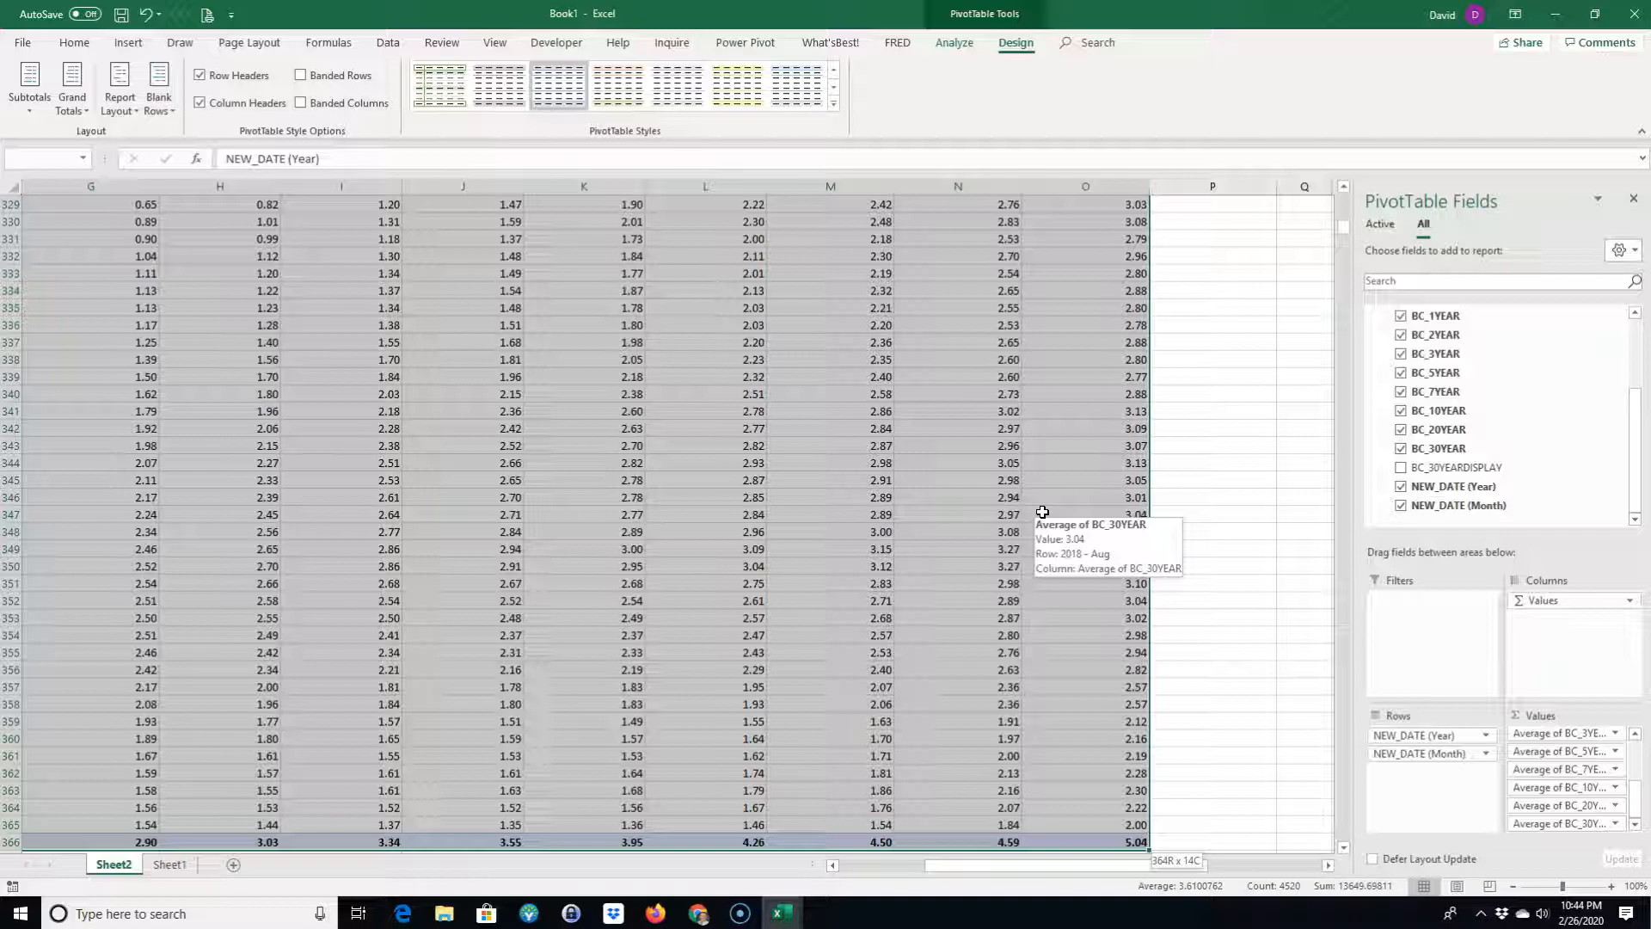
key(shift+Up)
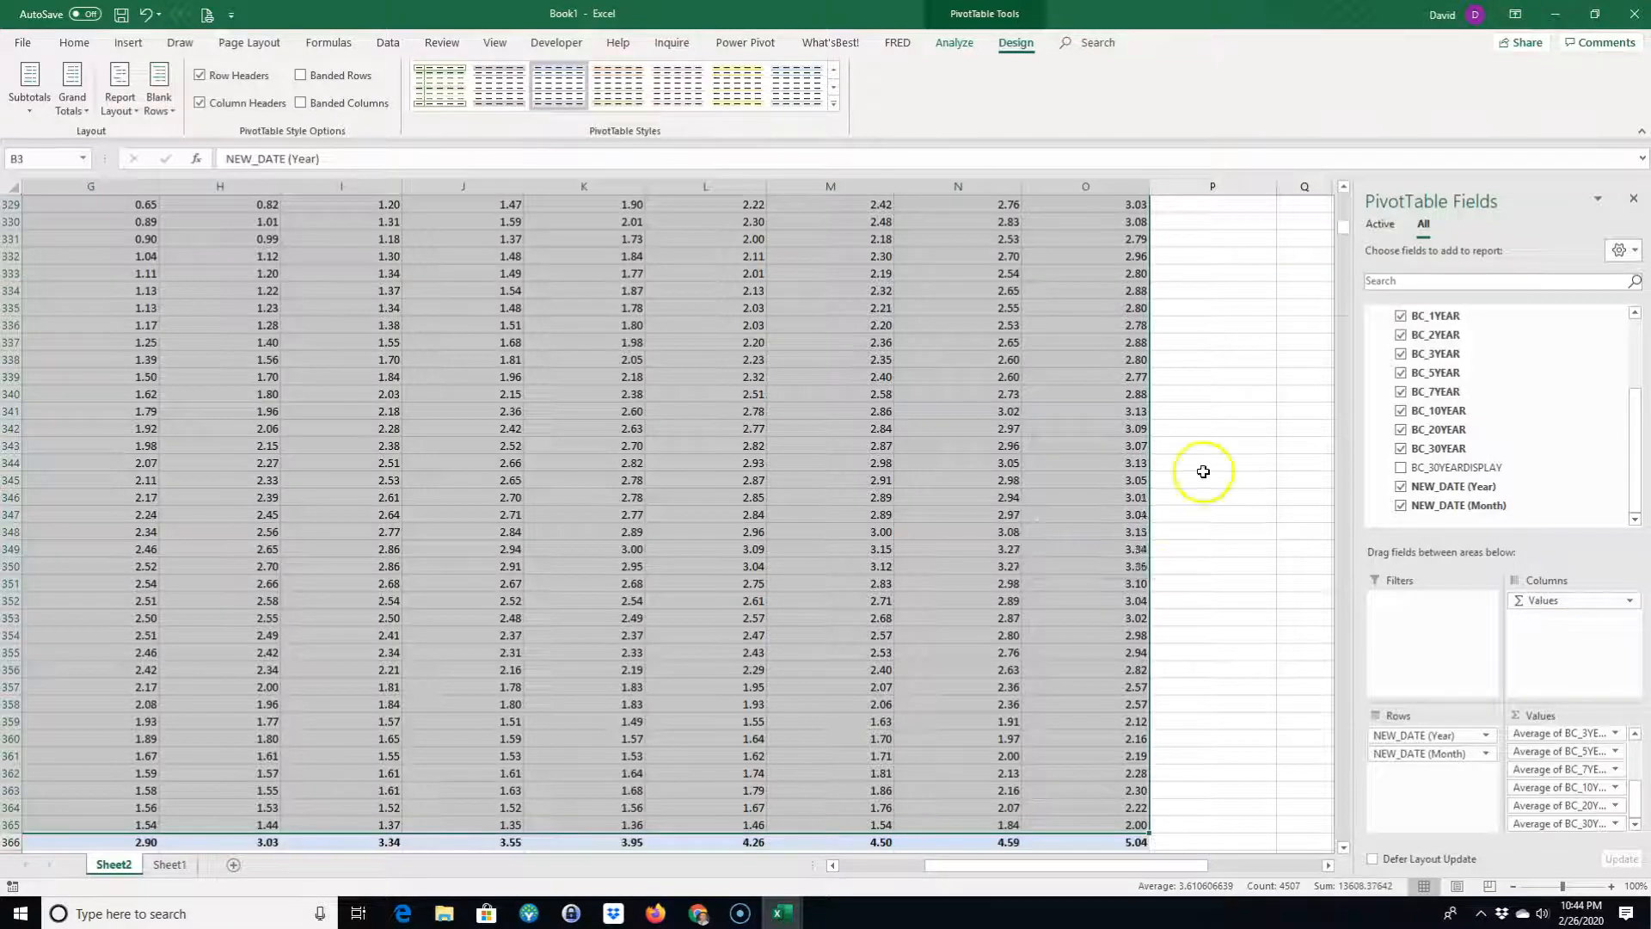
drag(1119, 867, 875, 860)
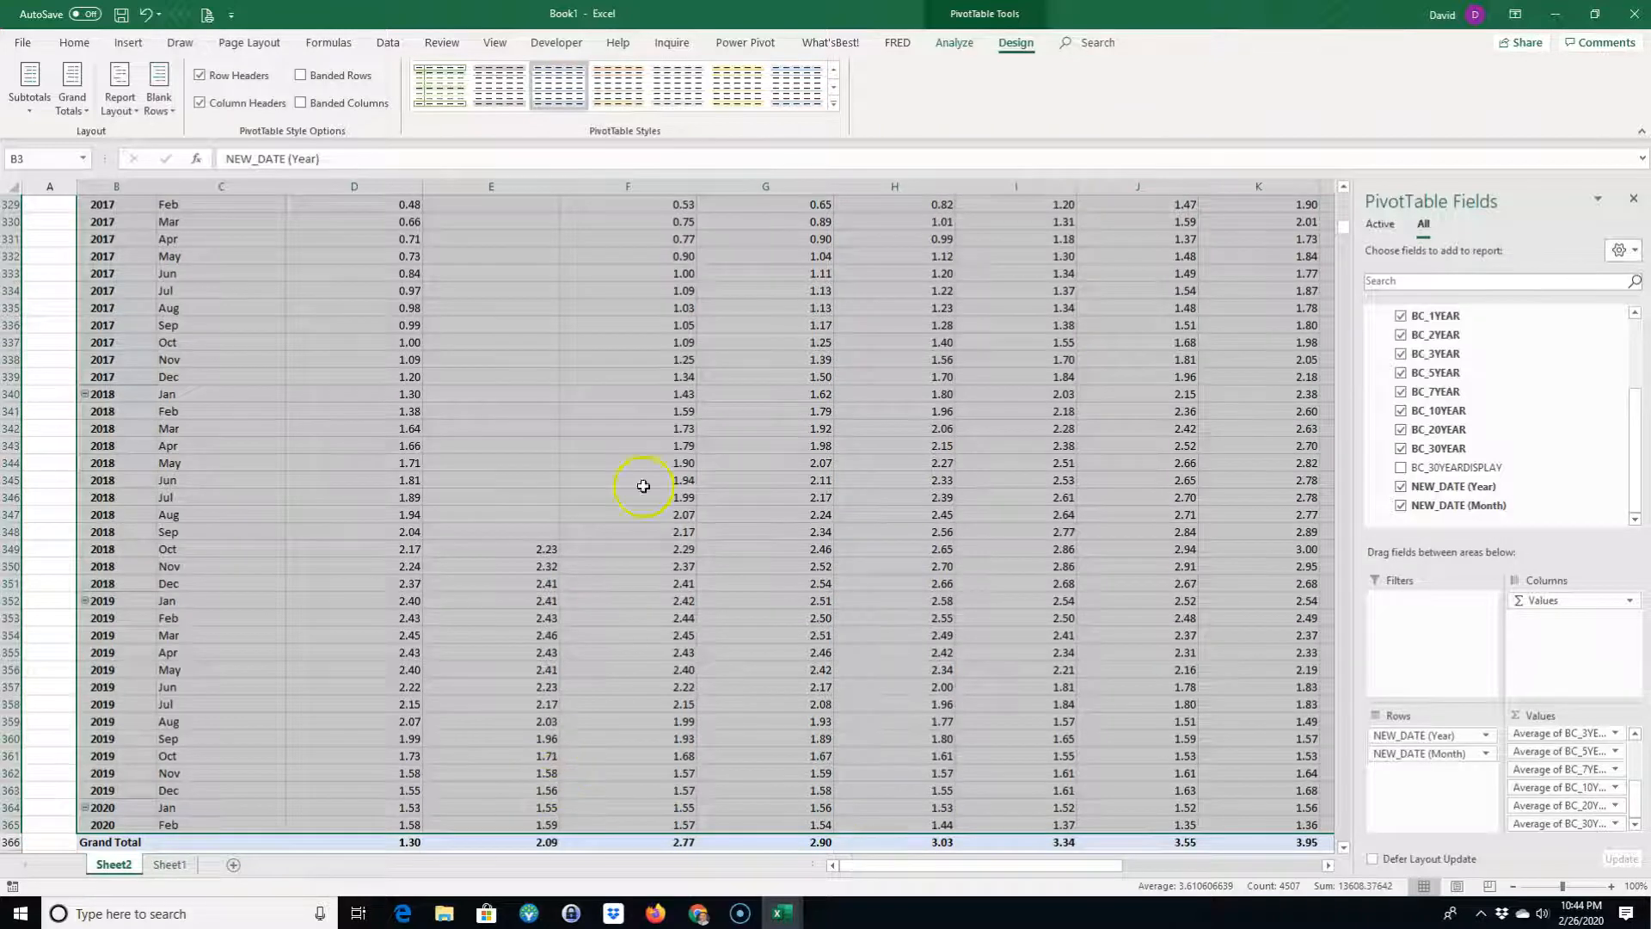
right_click(494, 328)
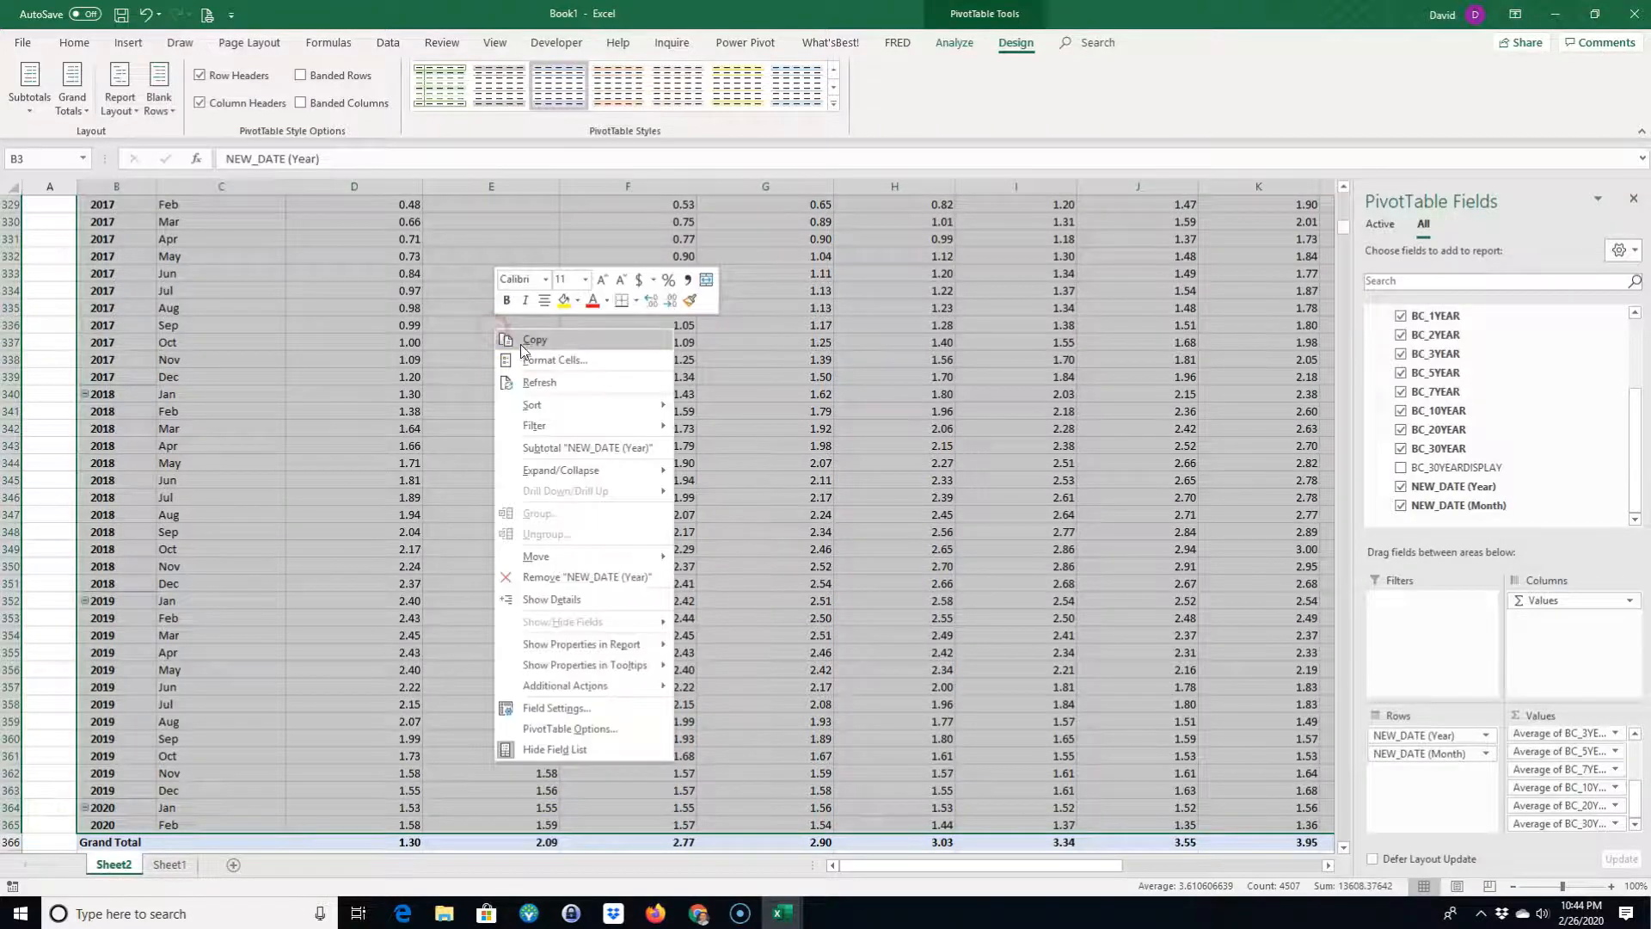
click(532, 341)
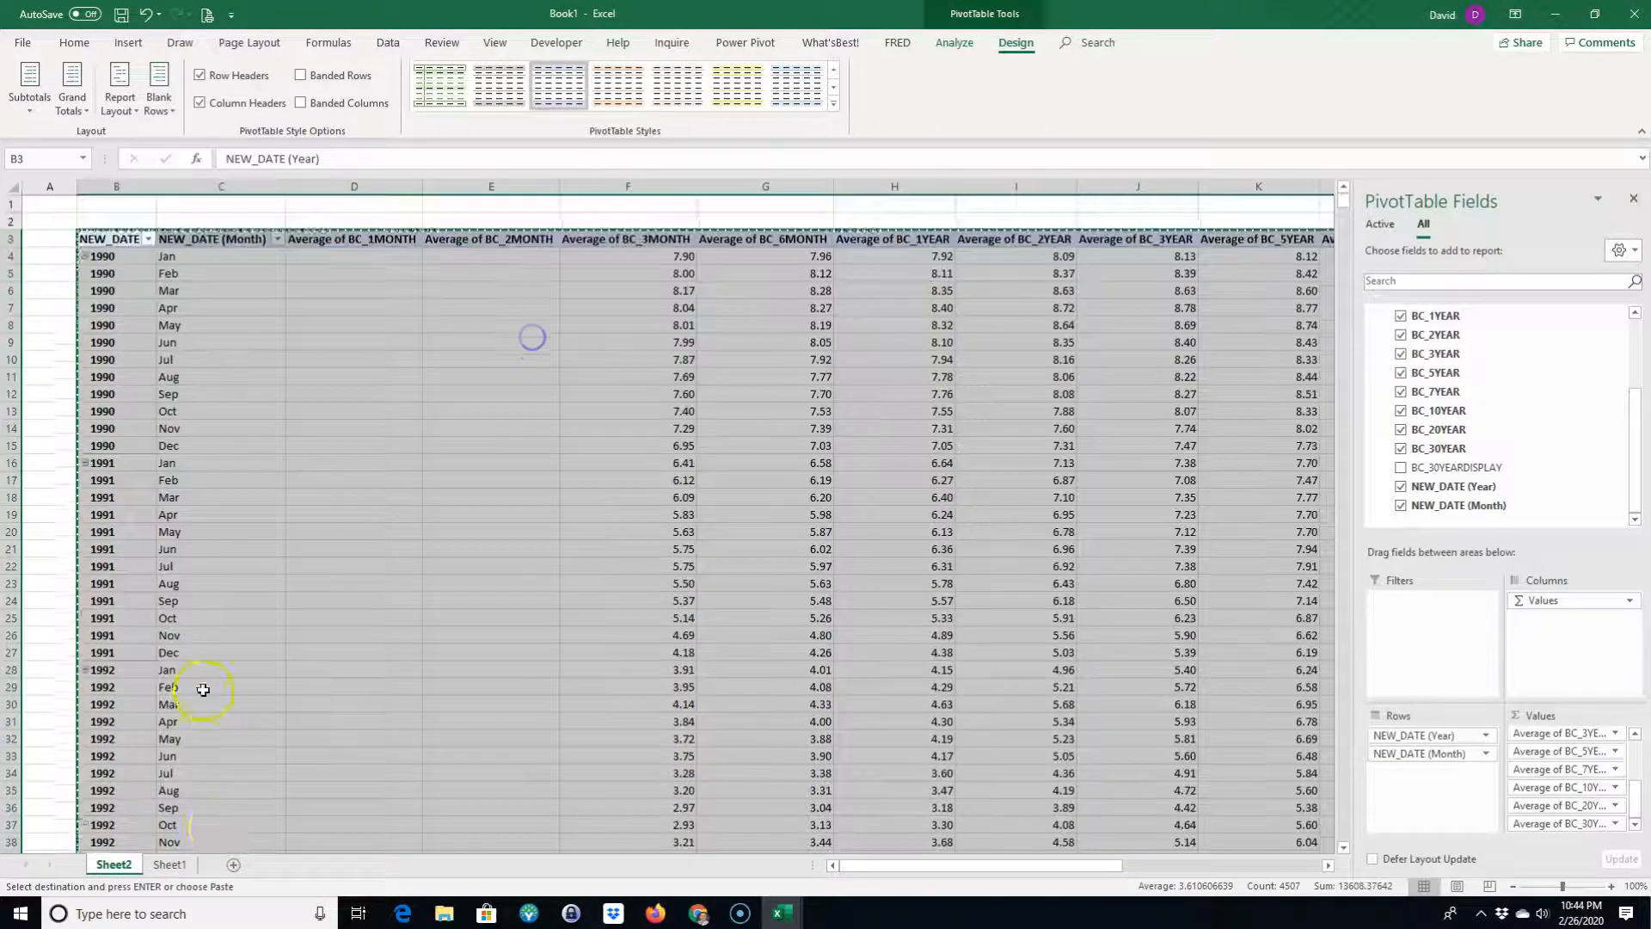
- Add a new worksheet and paste the copied PivotTable range into cell A1 as values only
click(231, 866)
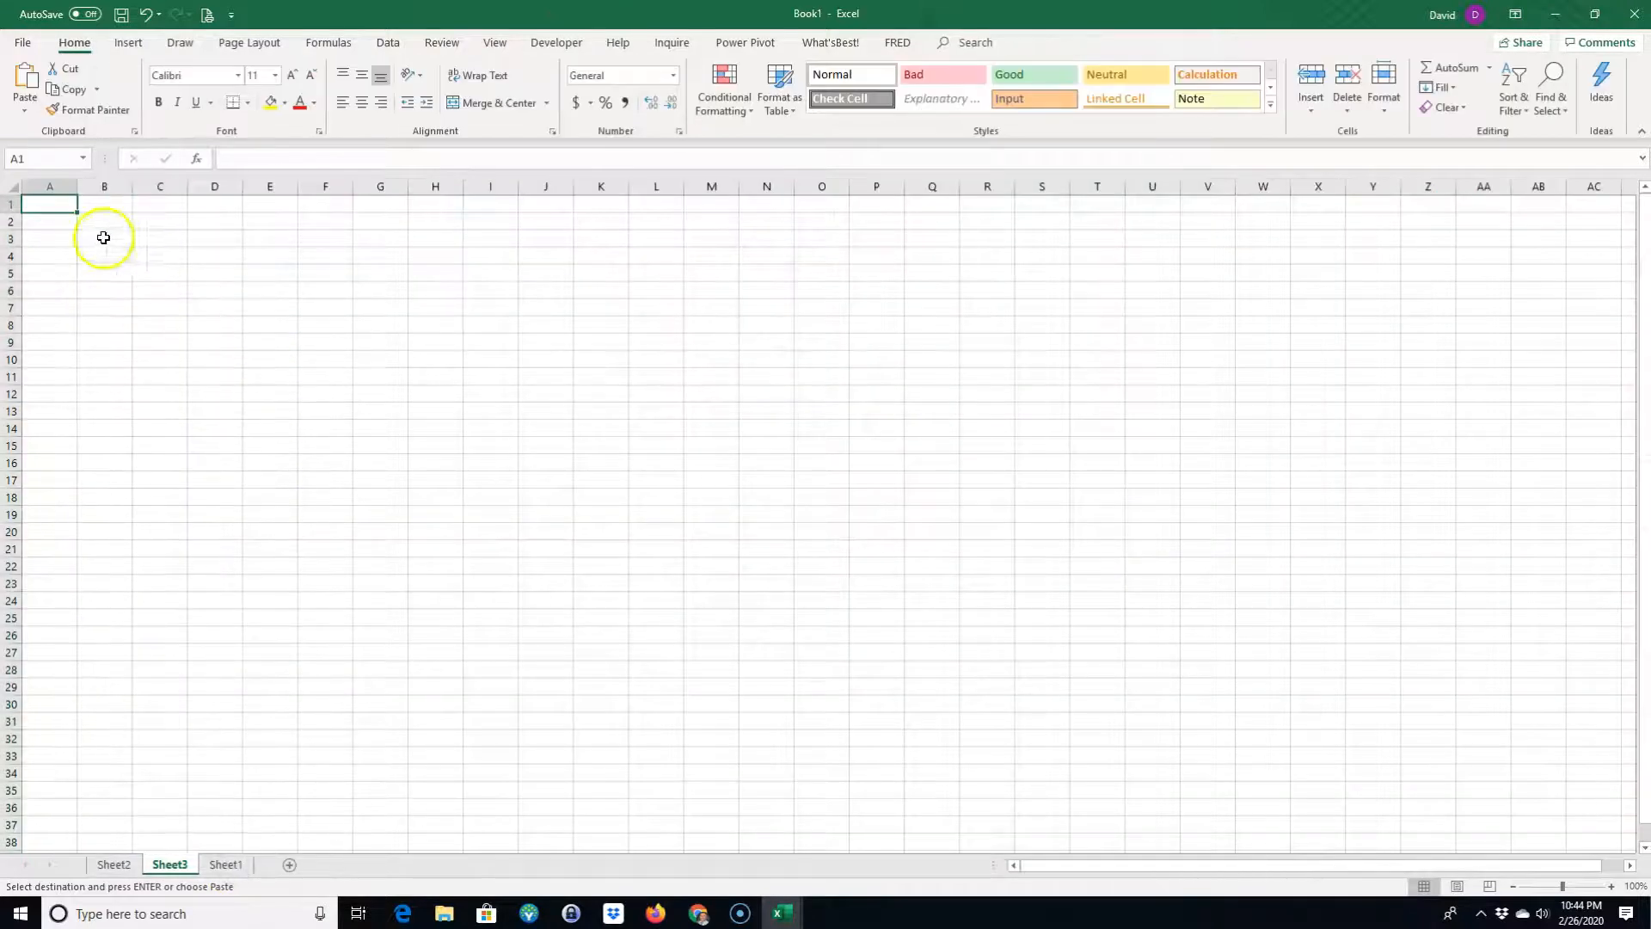
right_click(45, 204)
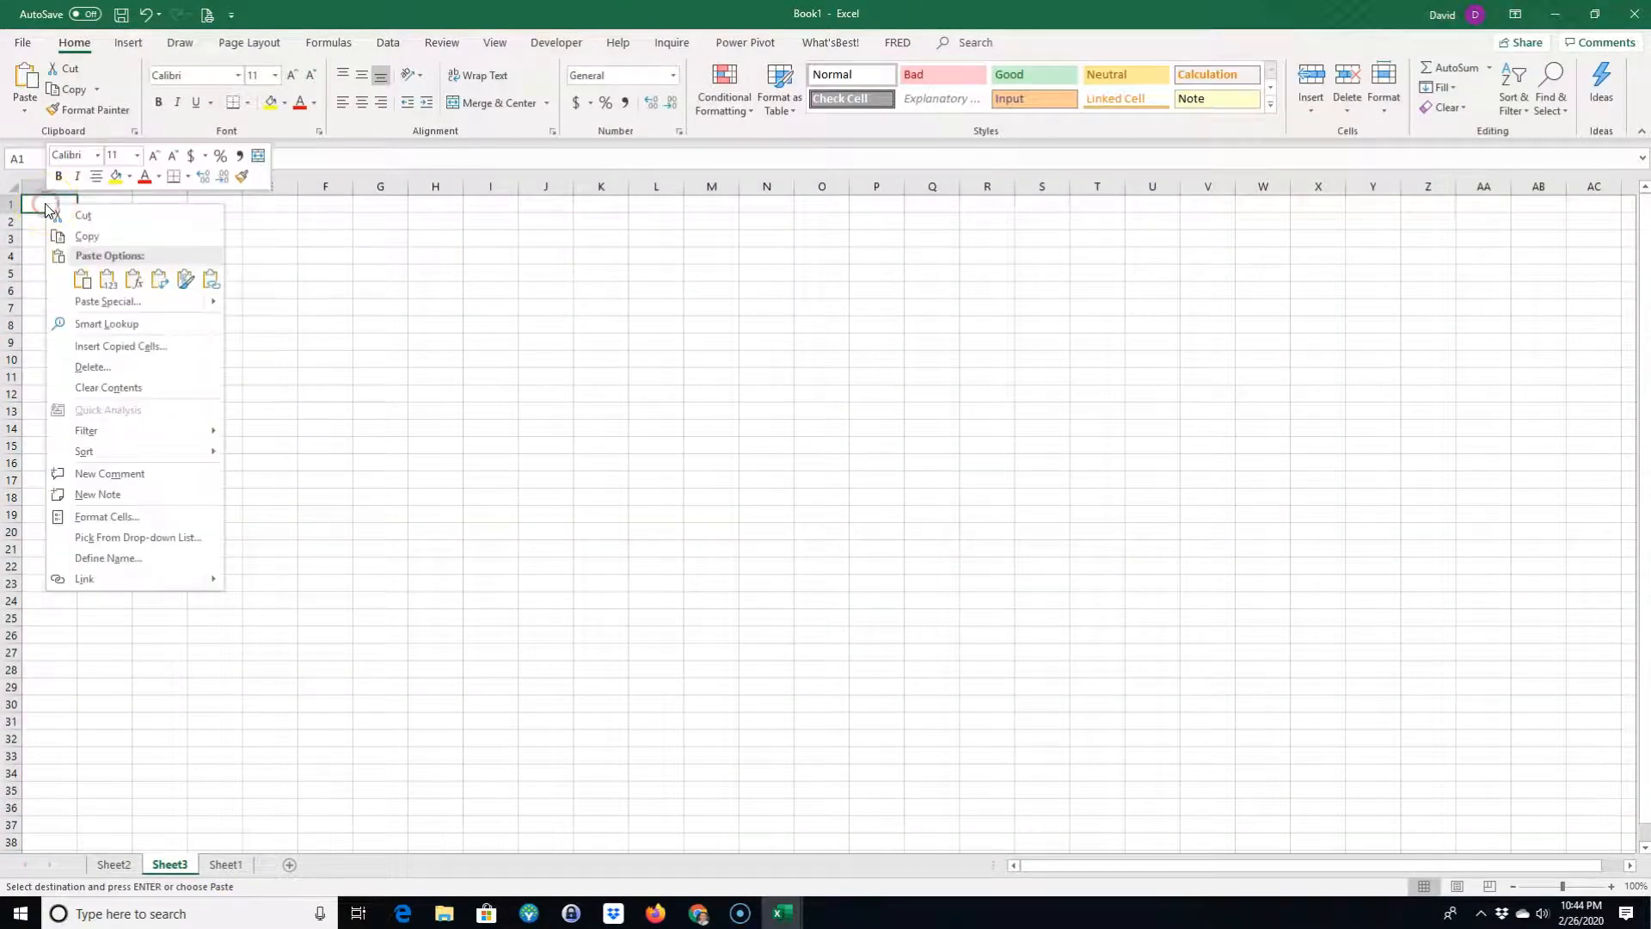
click(108, 279)
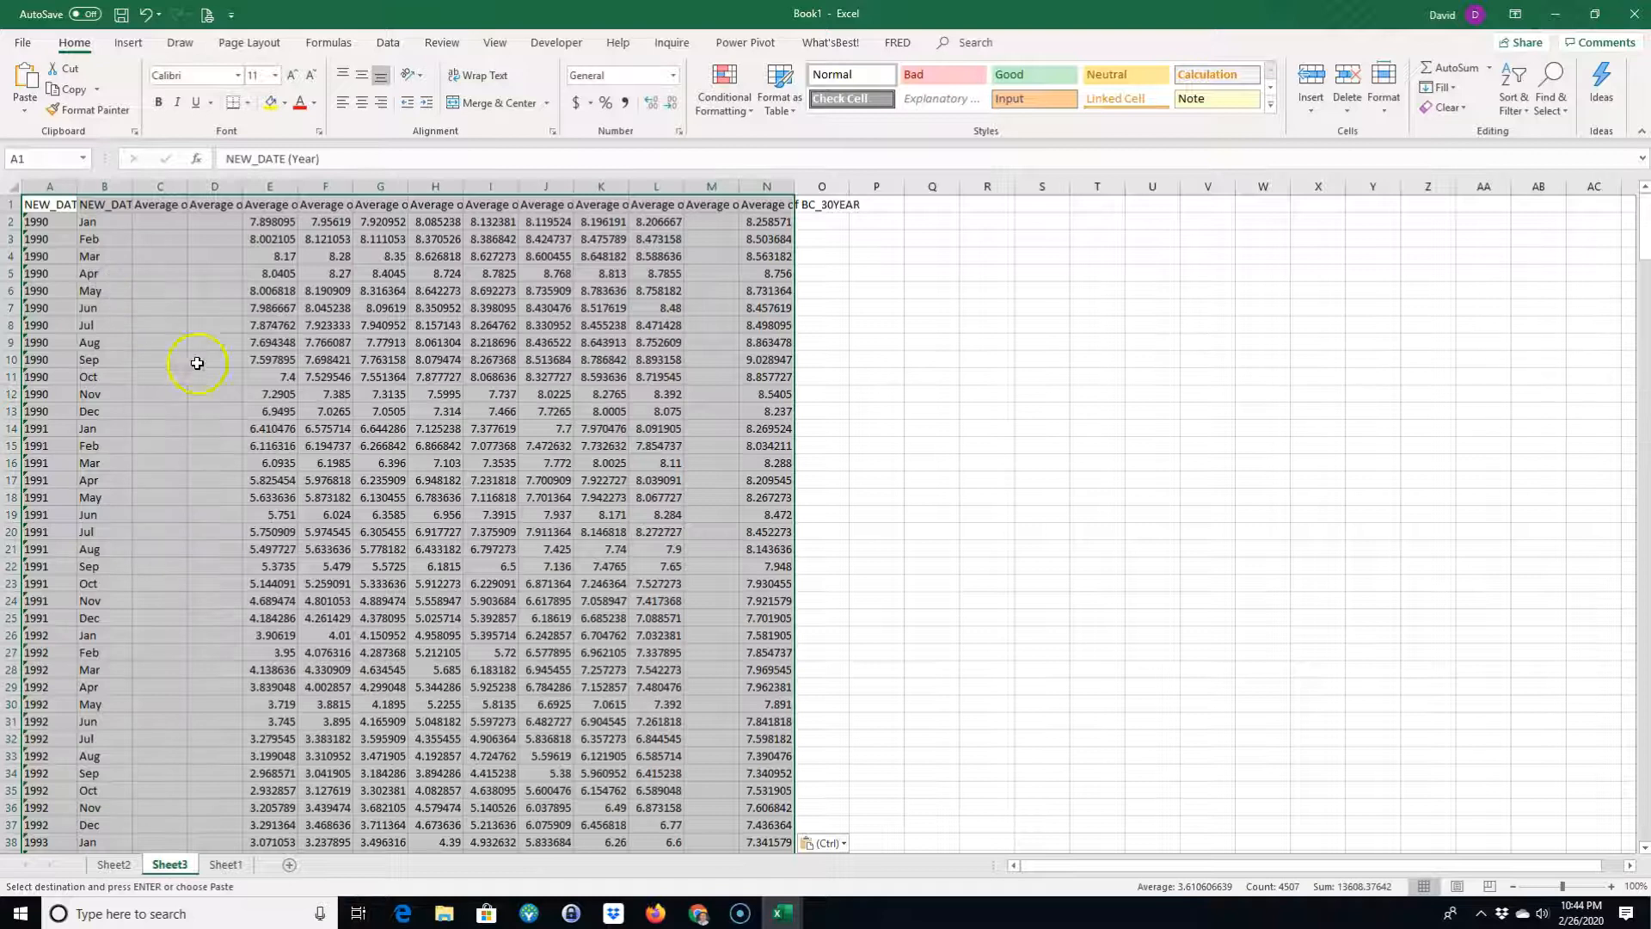
click(490, 411)
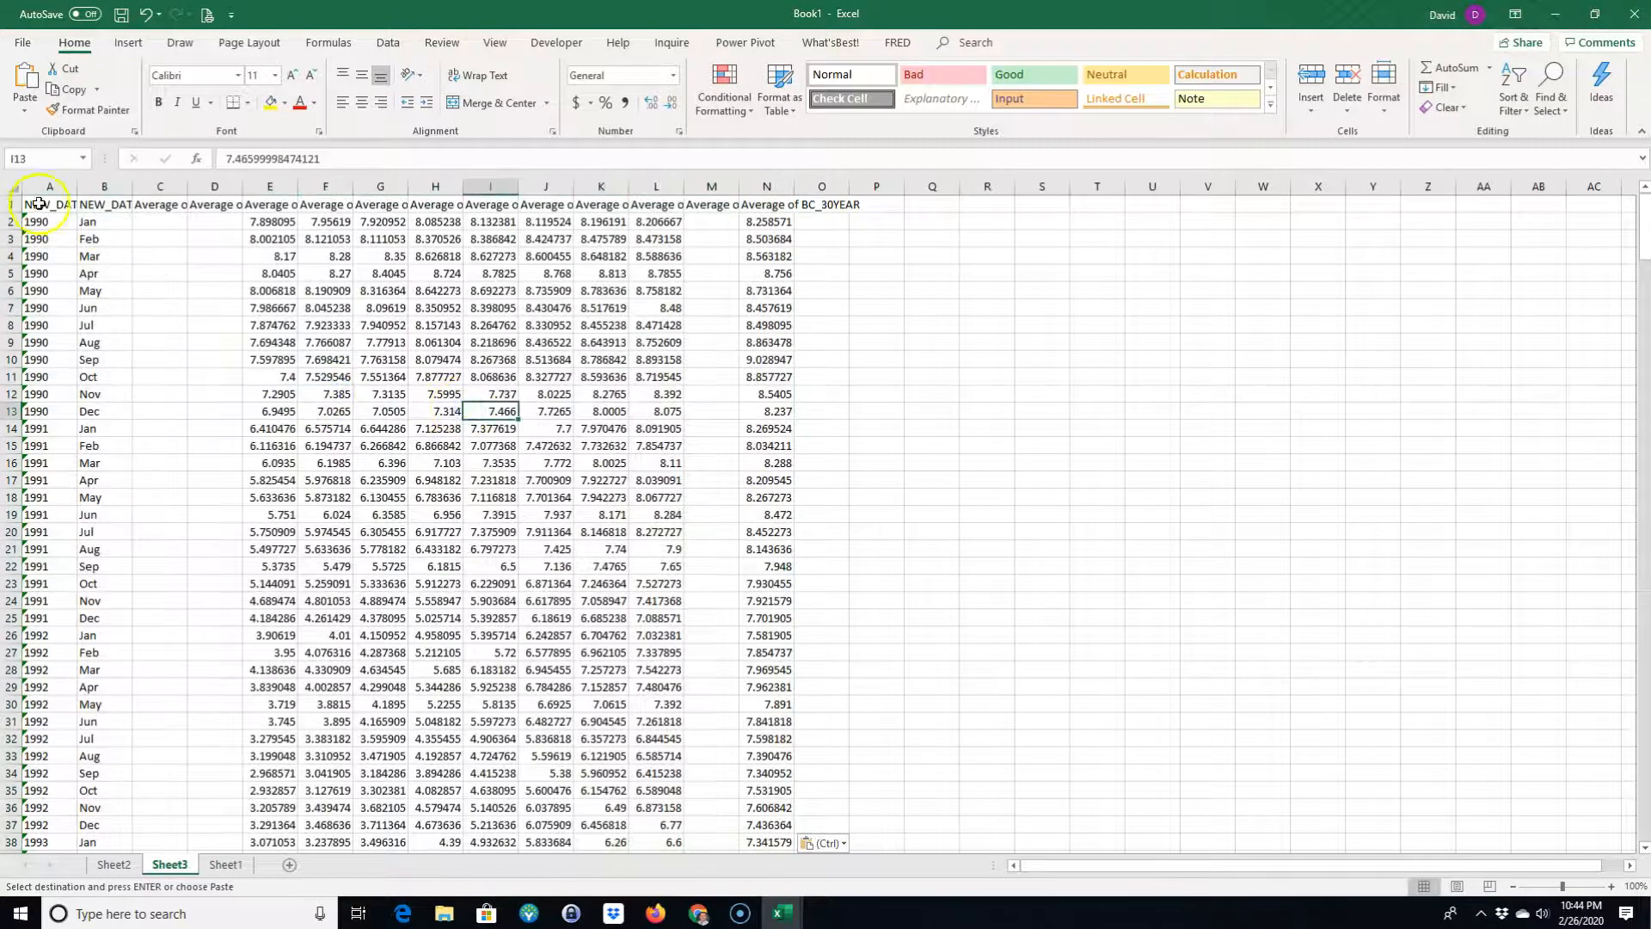
- AutoFit the widths of columns A to N on Sheet3 to their contents
drag(50, 186, 795, 184)
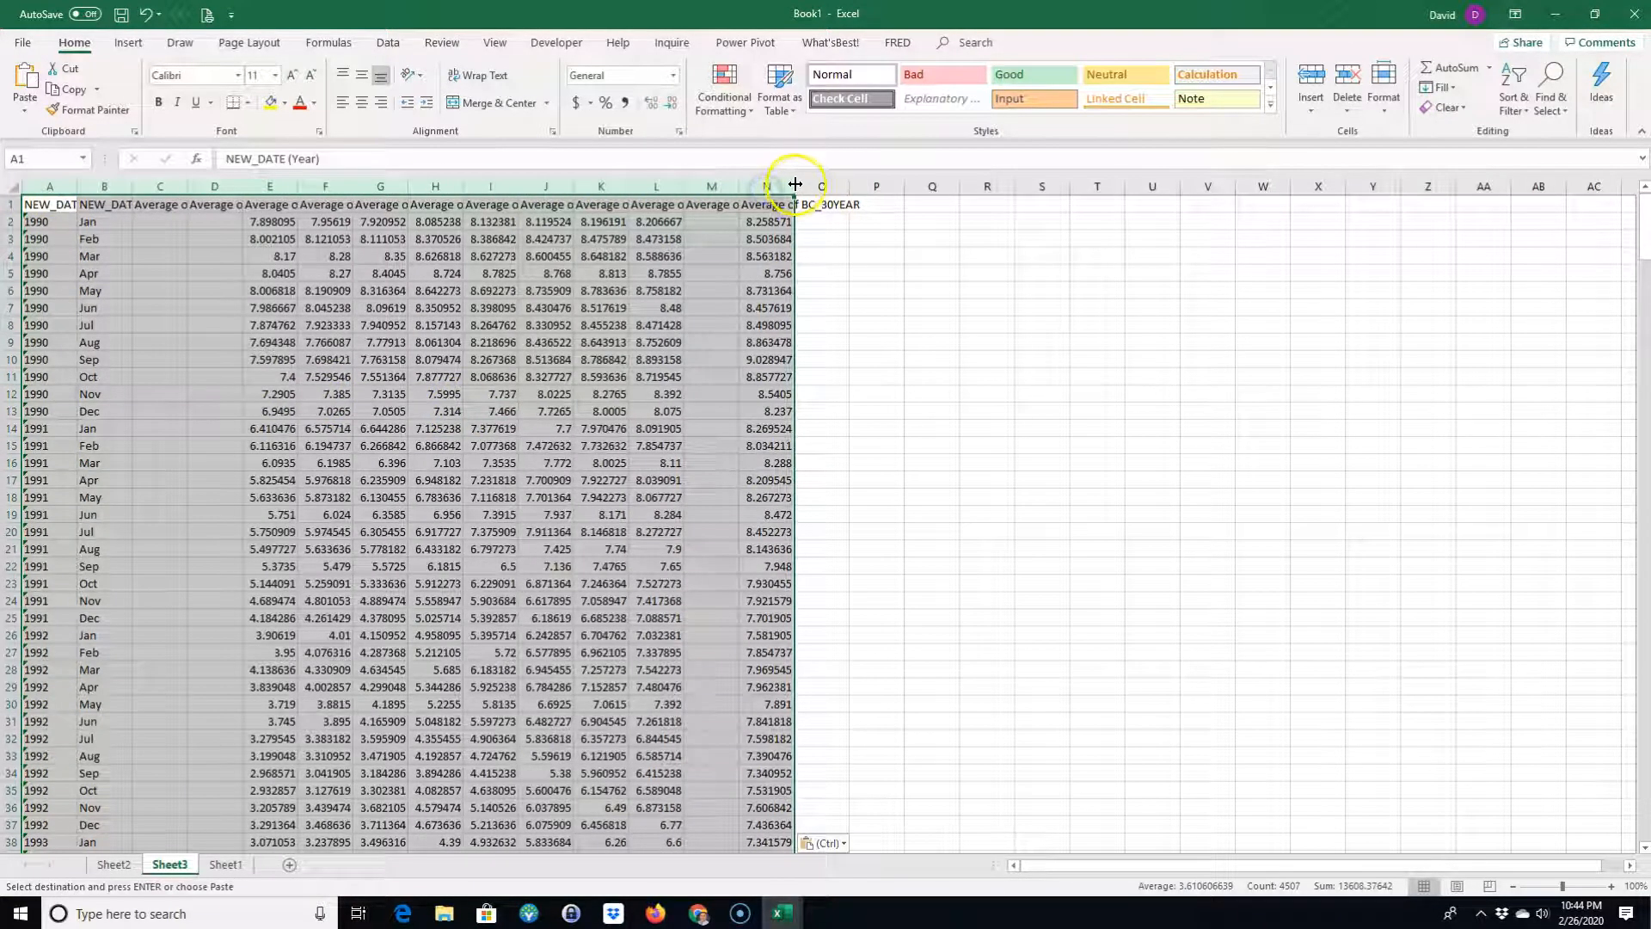
double_click(793, 184)
click(723, 307)
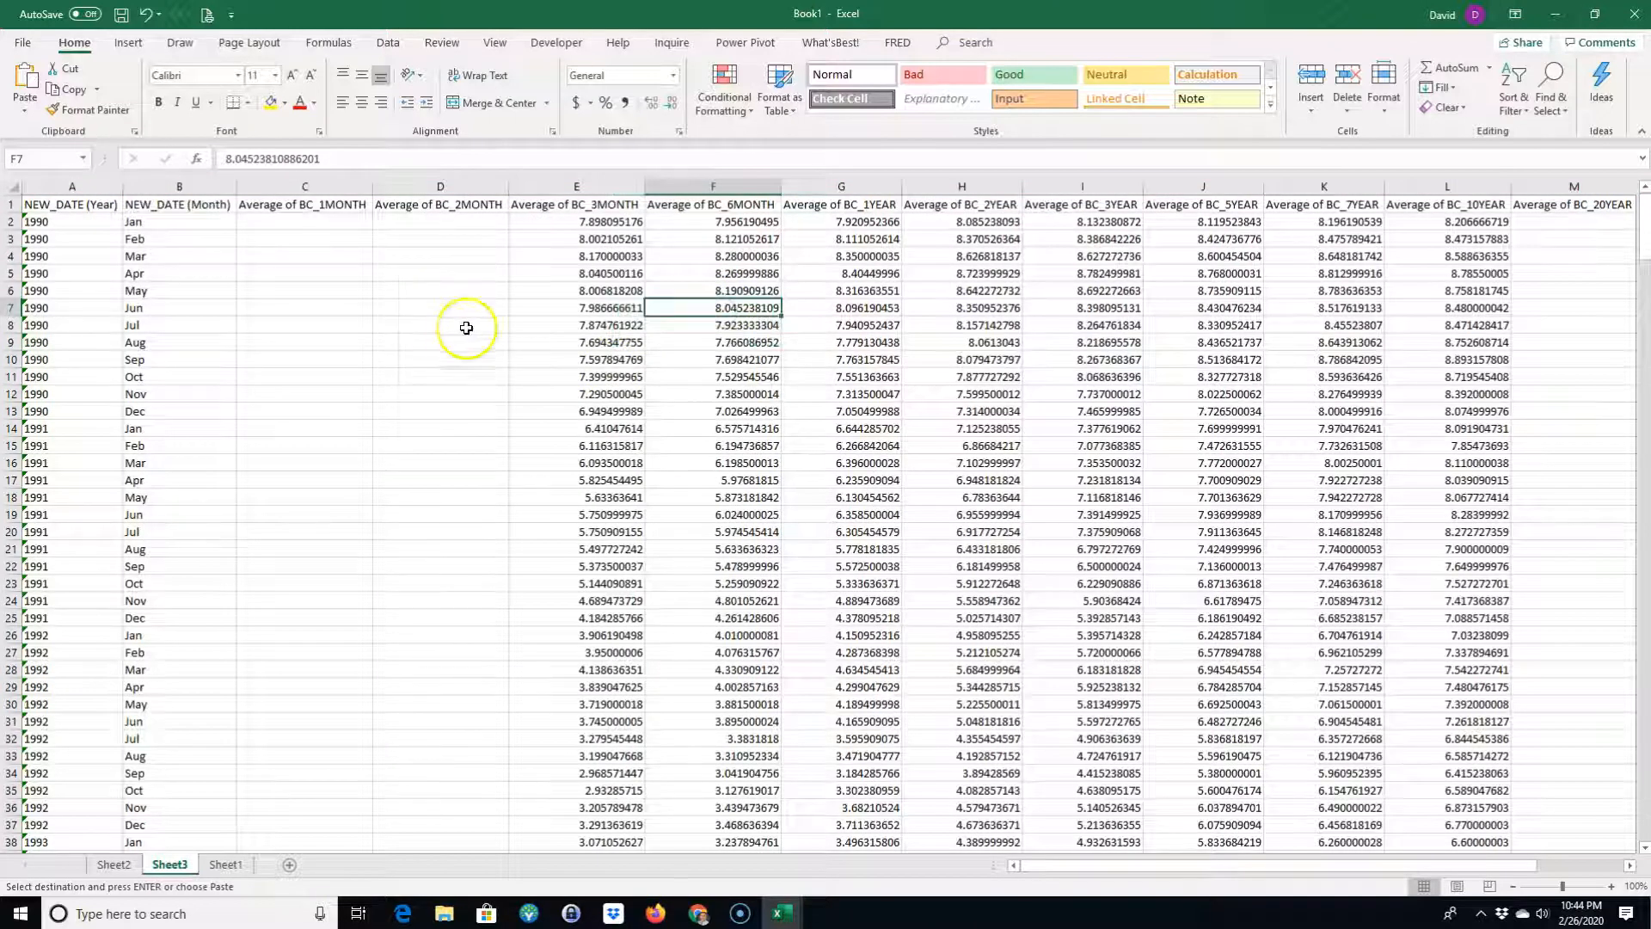
- Set the width of the average-yield columns C to N to 13.29
drag(1147, 866, 1434, 856)
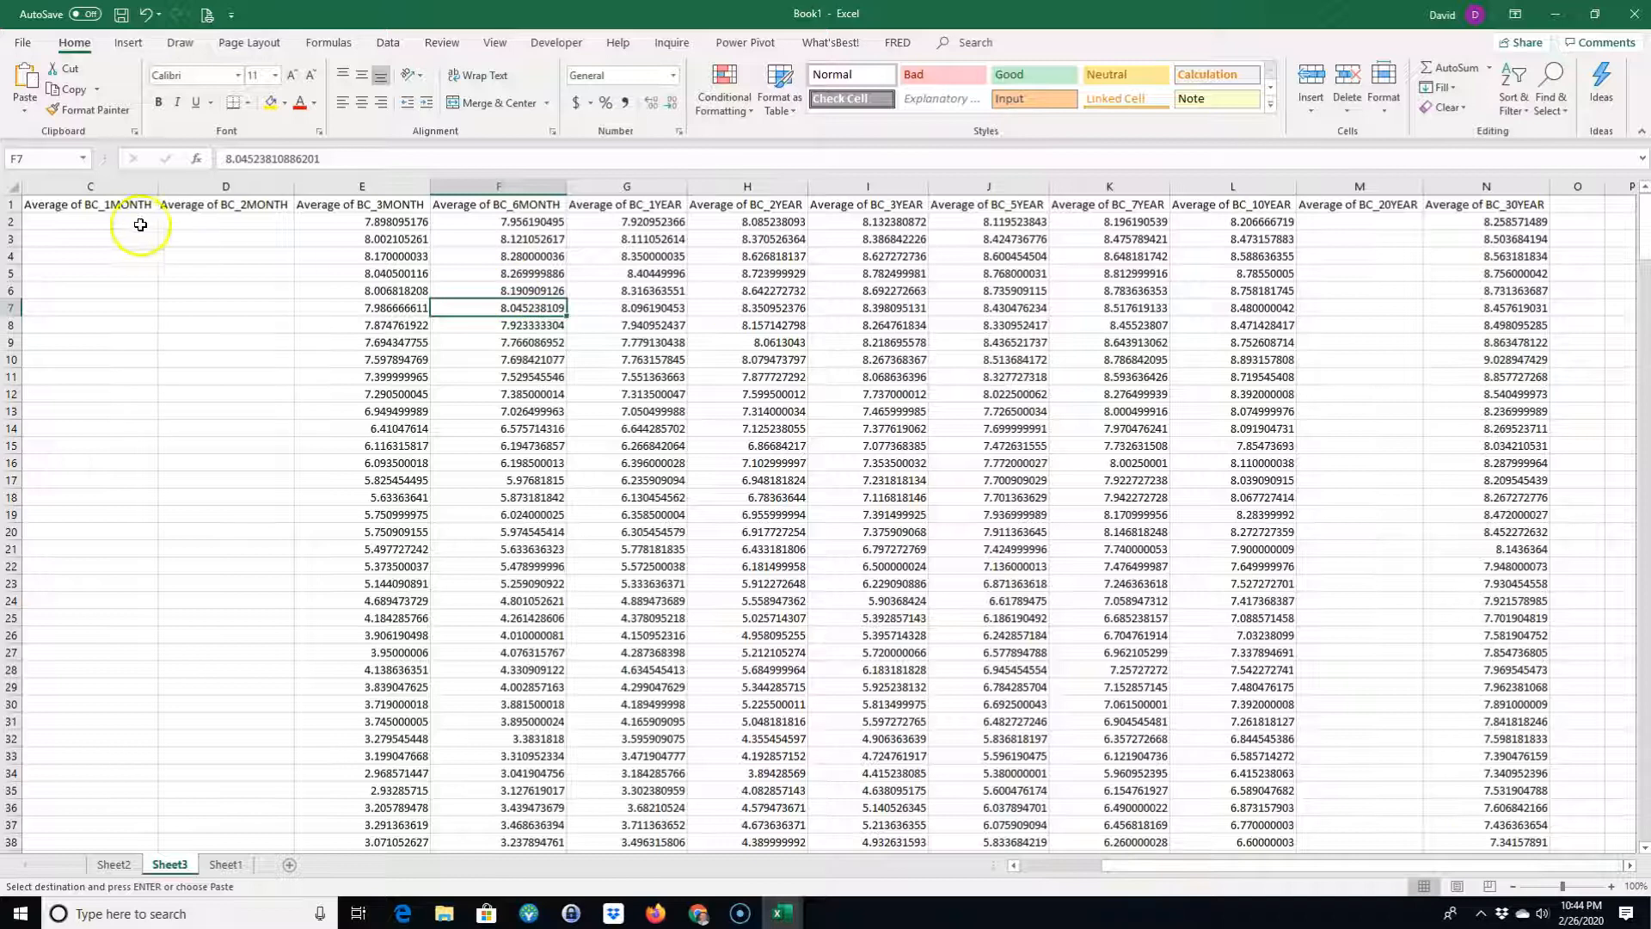
drag(90, 185, 1506, 186)
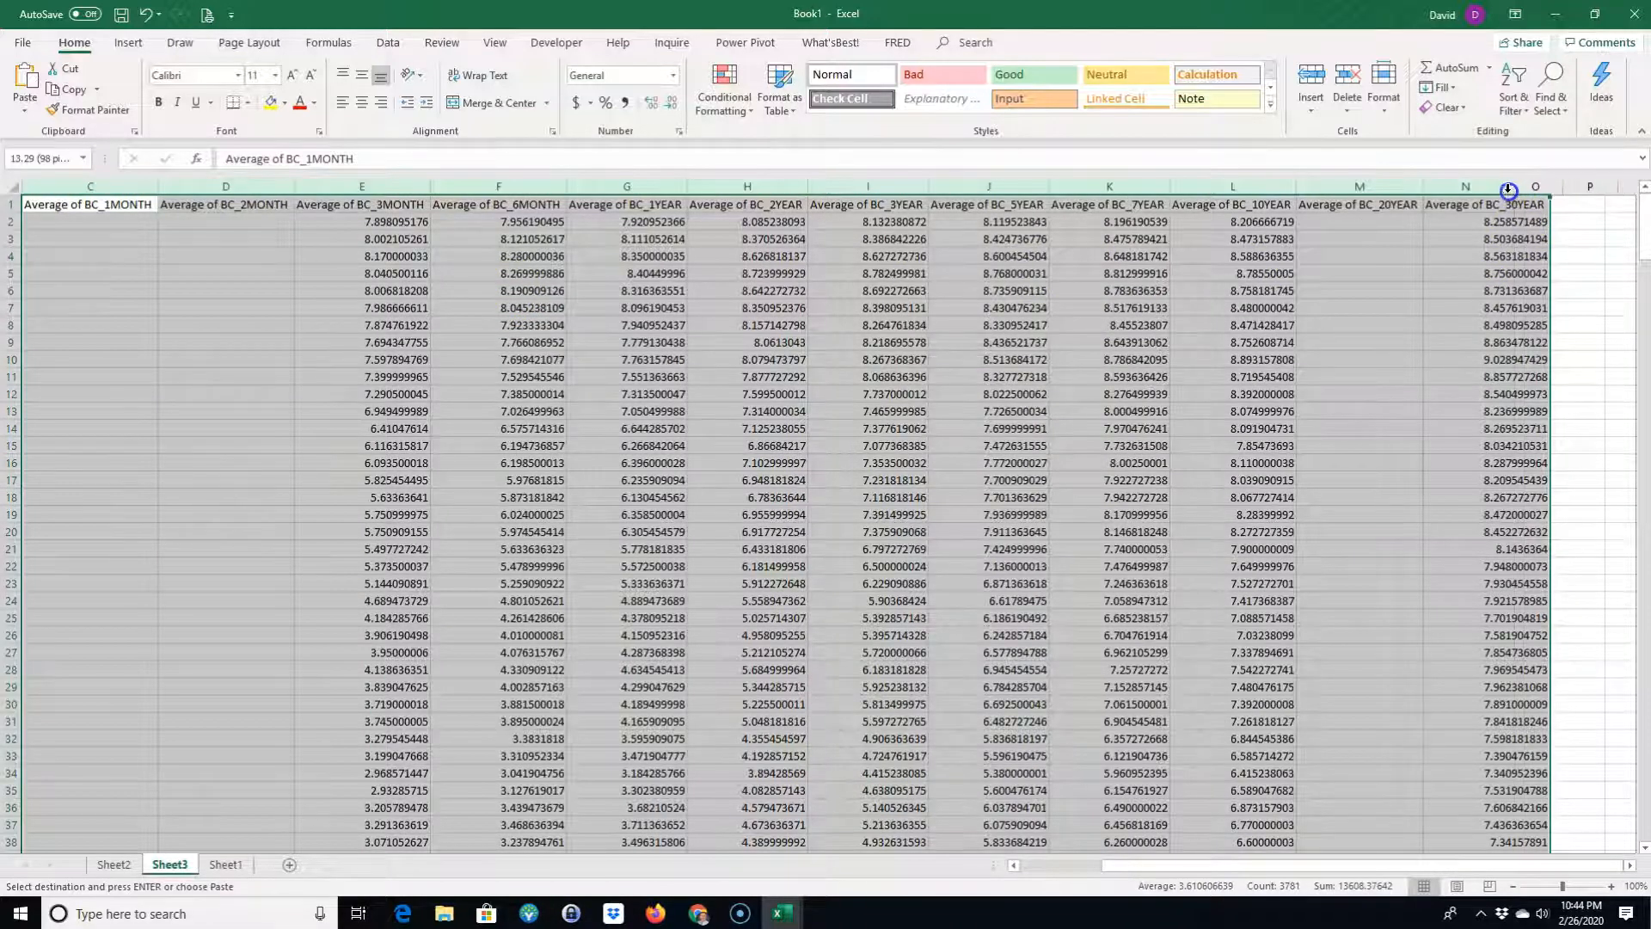
drag(1105, 865, 946, 865)
- Examine the average-yield headers on Sheet3 and look over Sheet2 and Sheet1 before returning to Sheet3
click(267, 207)
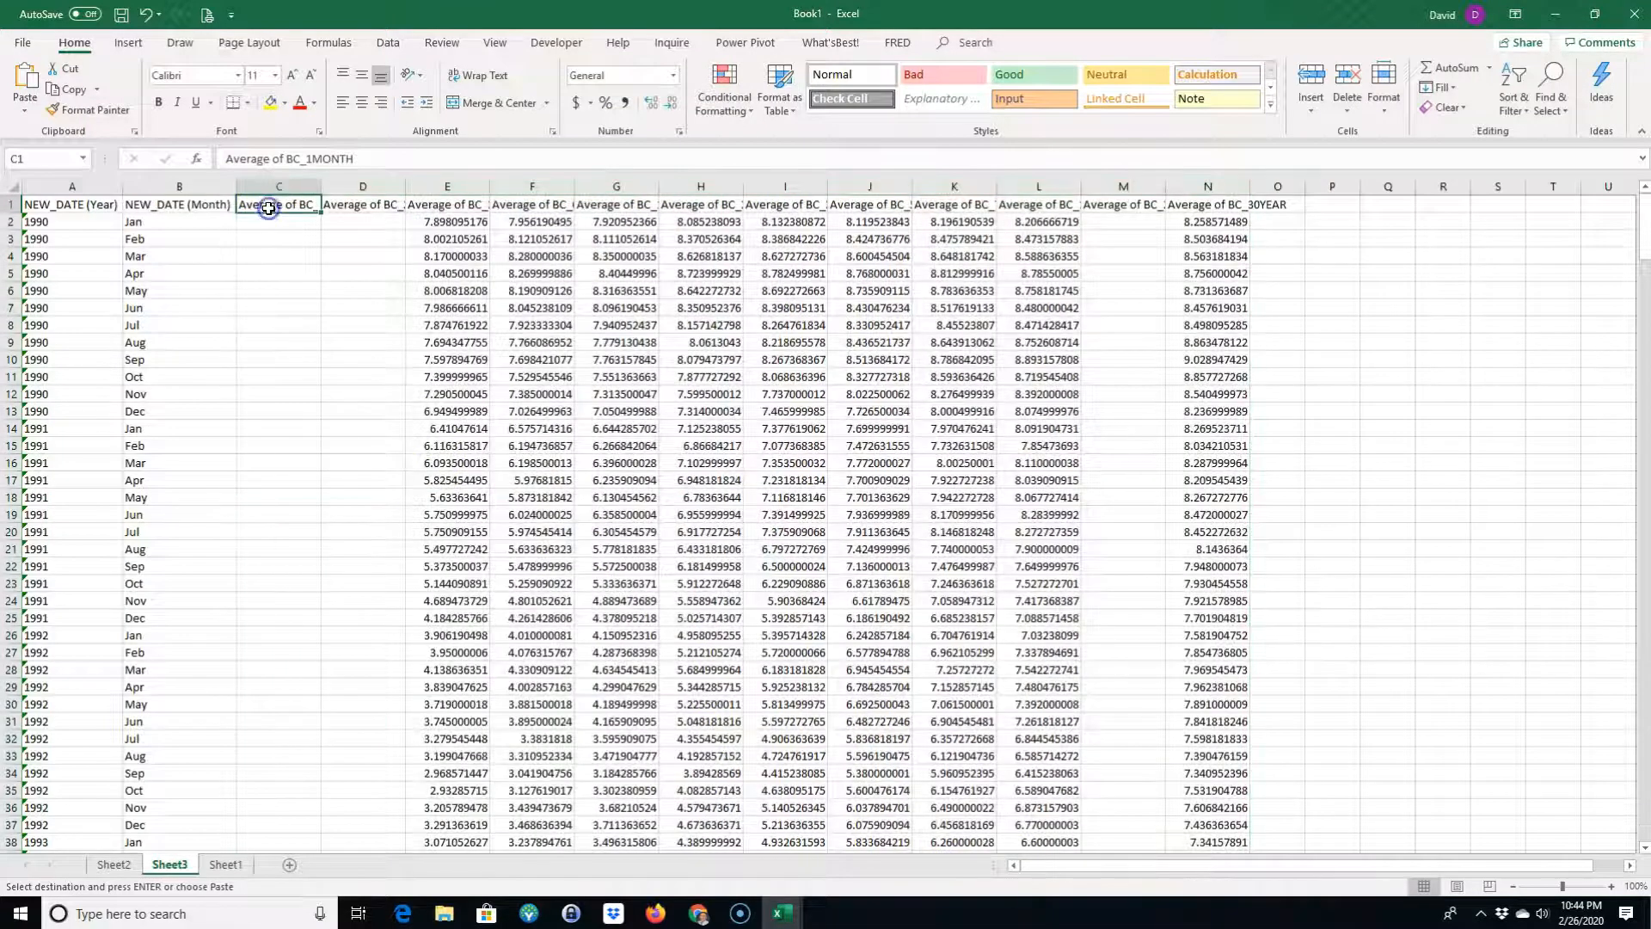
click(371, 204)
click(472, 204)
click(519, 205)
click(602, 204)
click(722, 205)
click(486, 407)
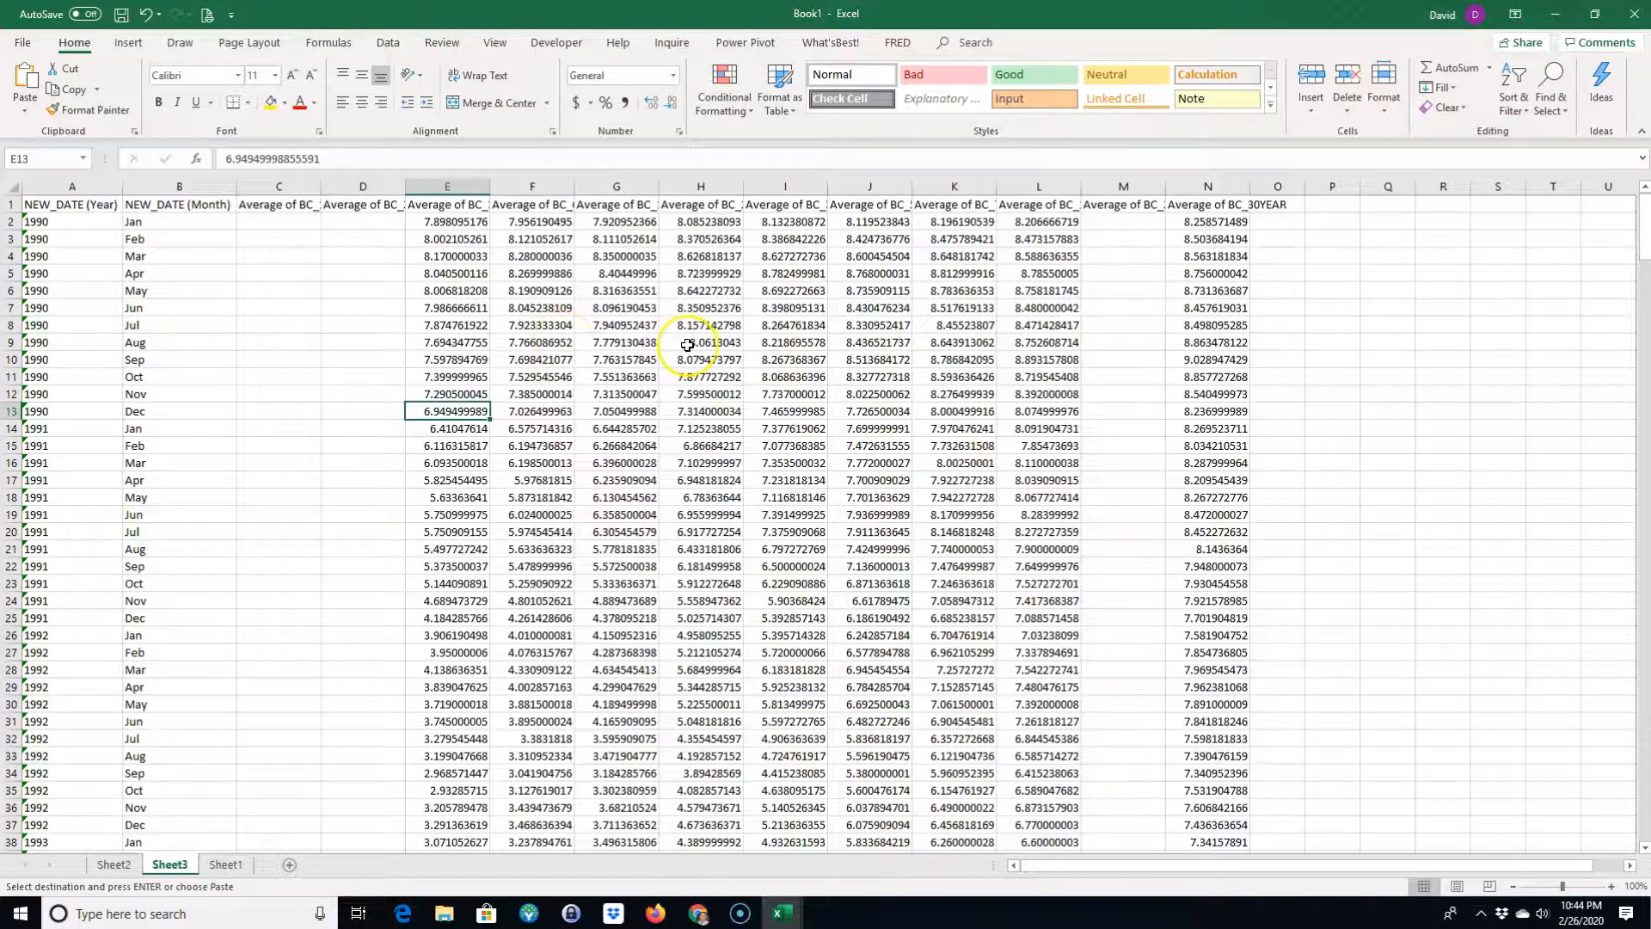
click(125, 869)
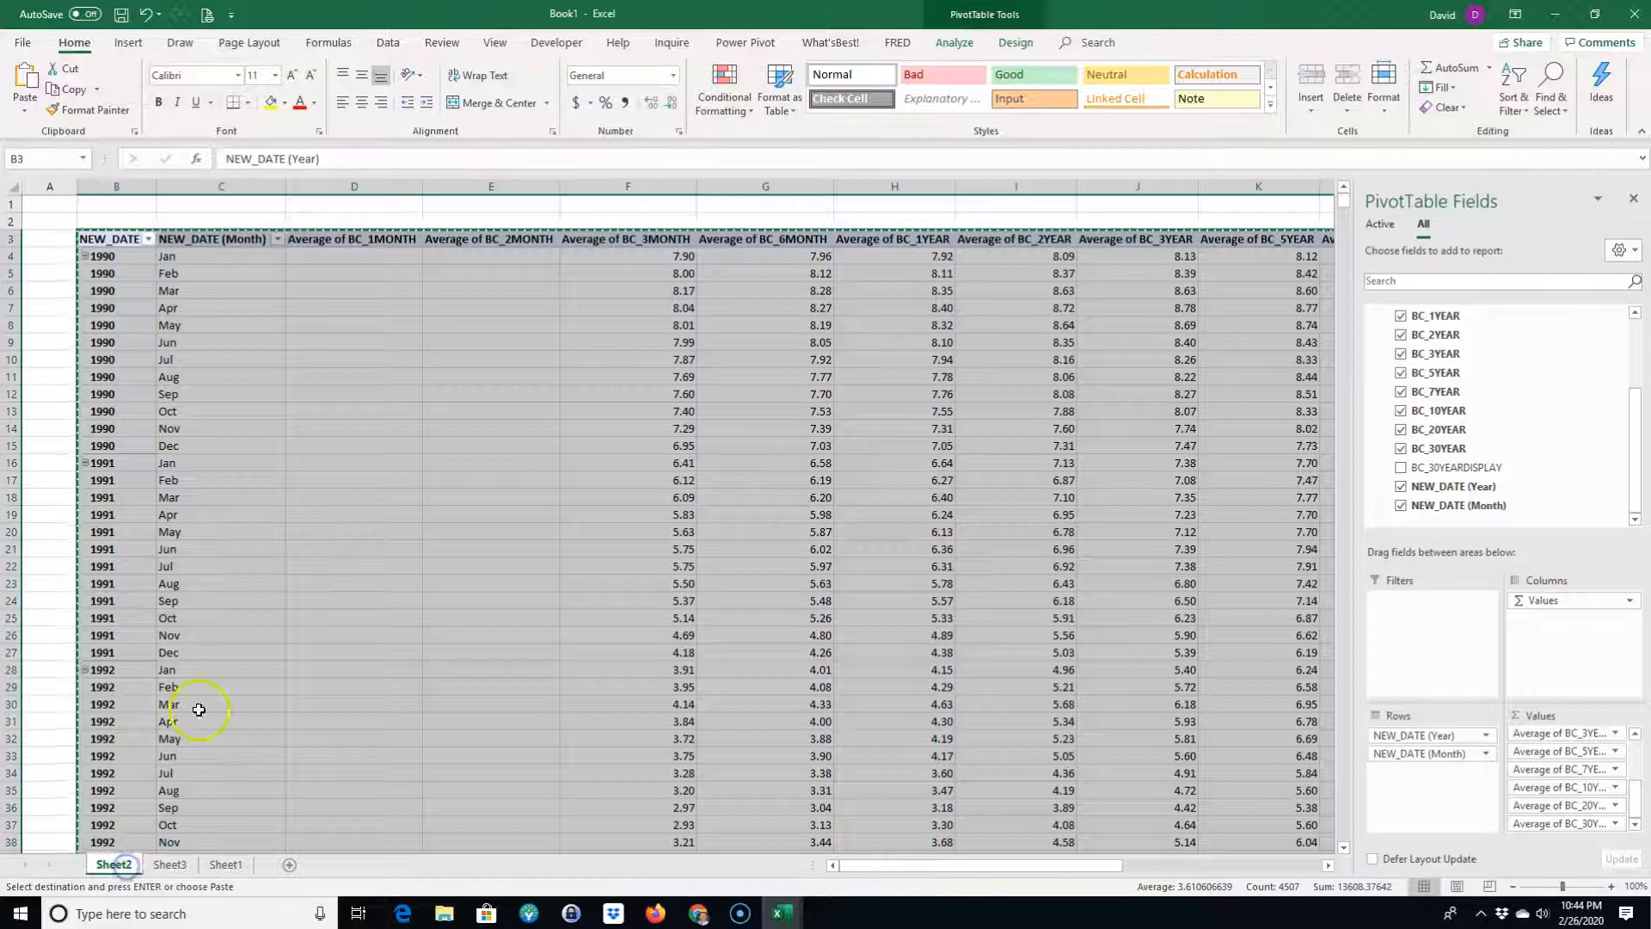
click(213, 866)
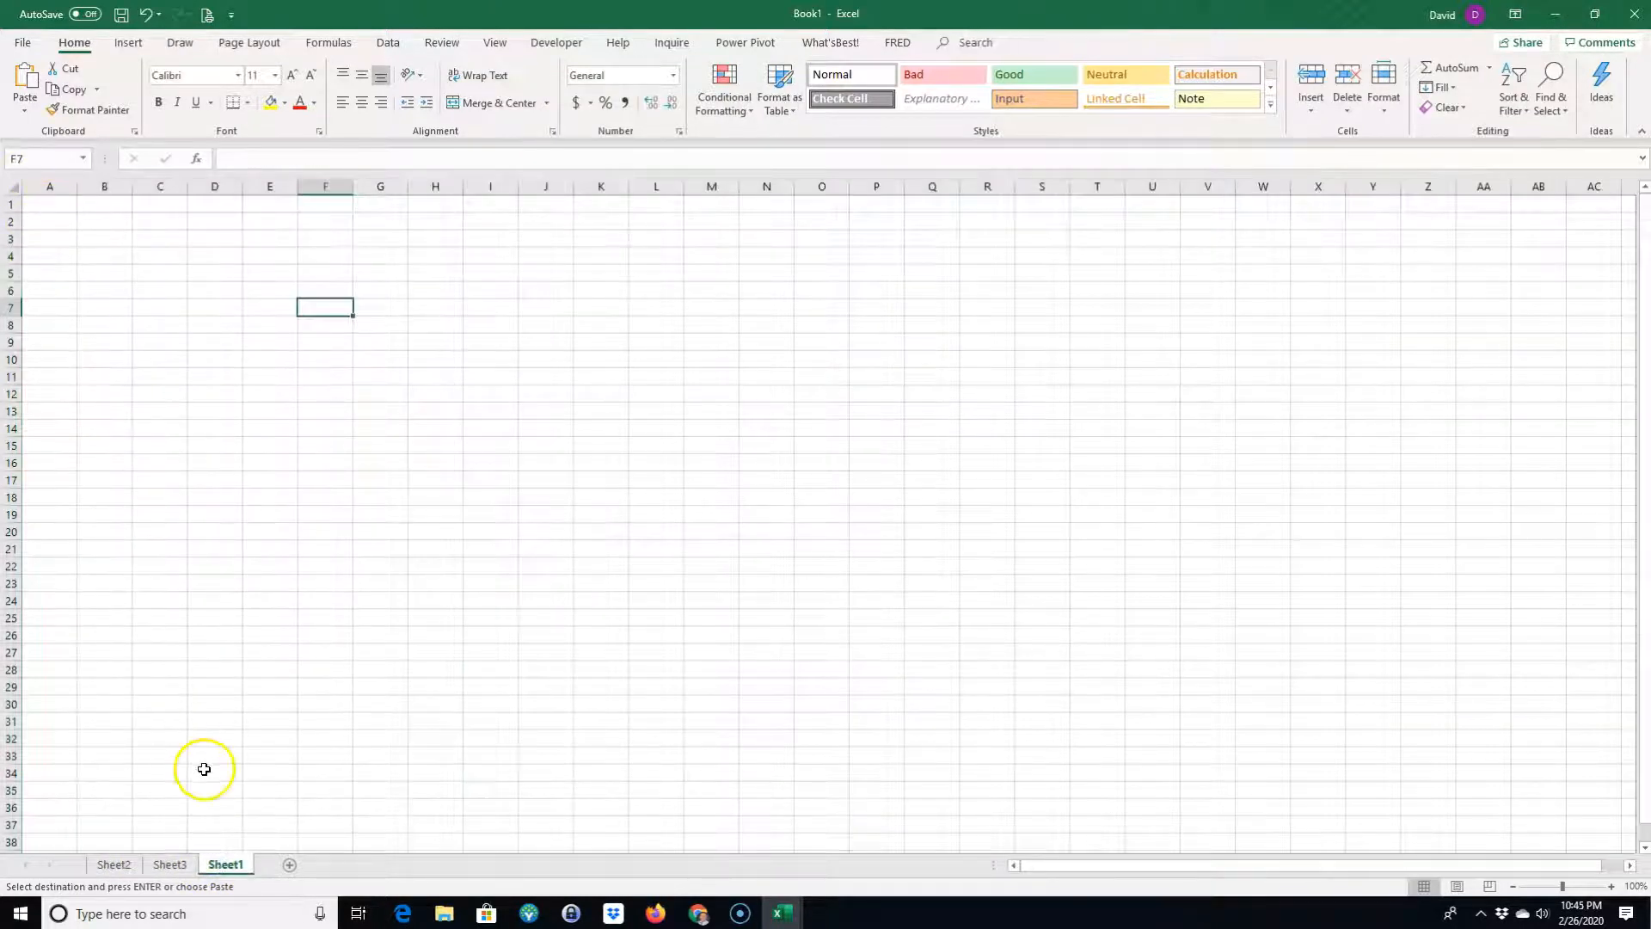
click(166, 865)
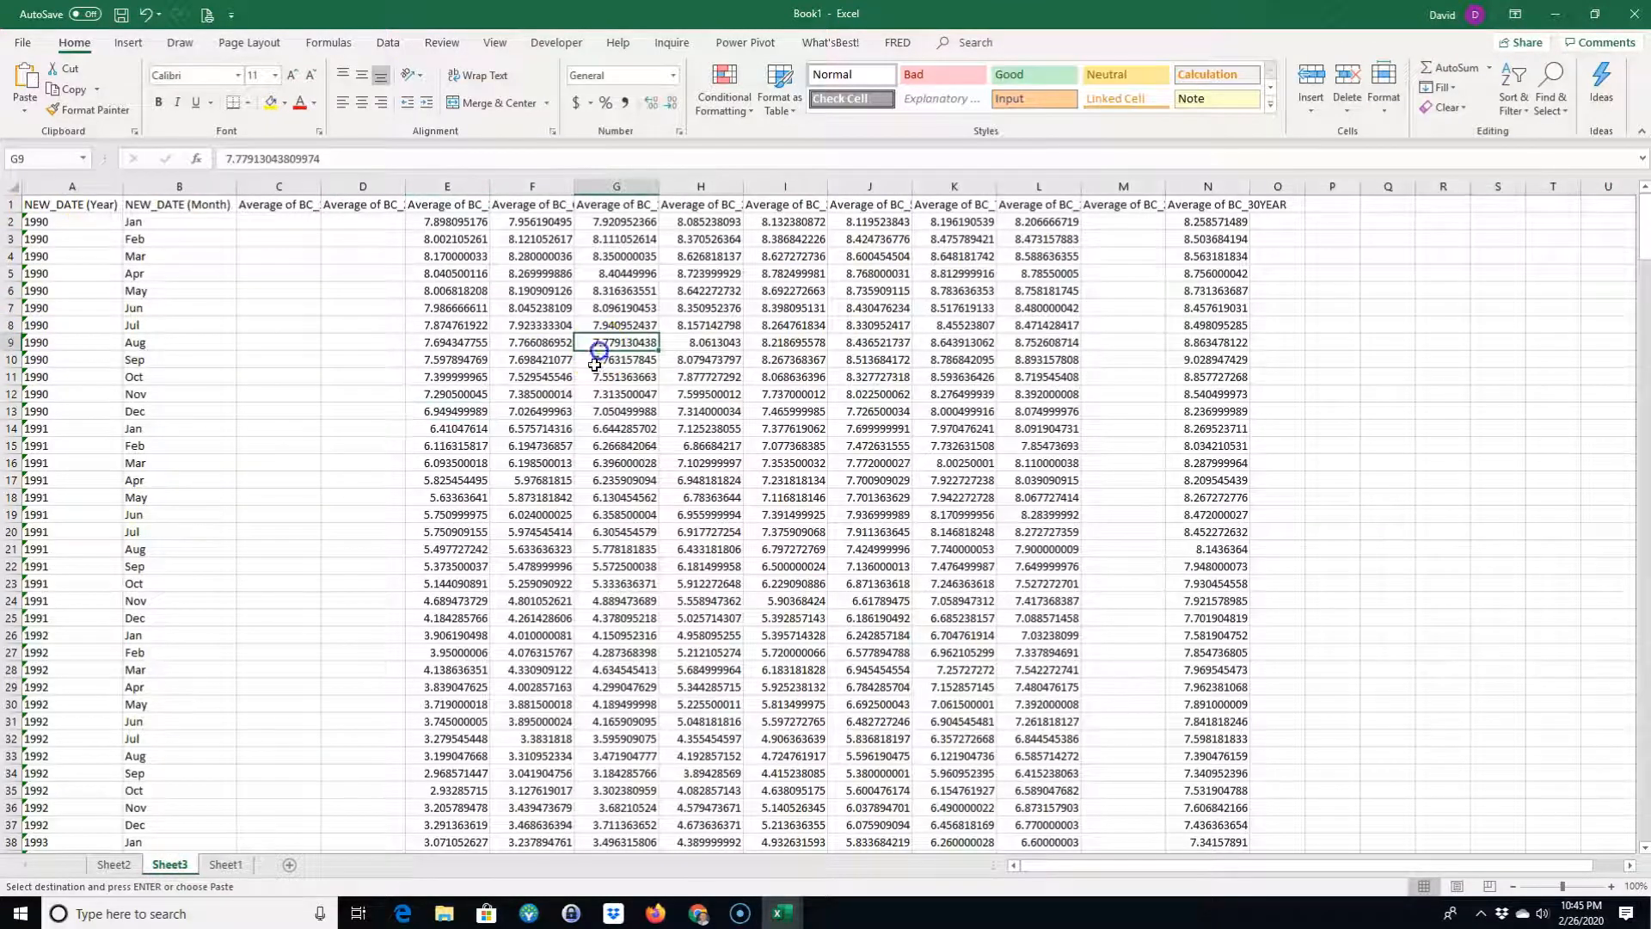
click(233, 405)
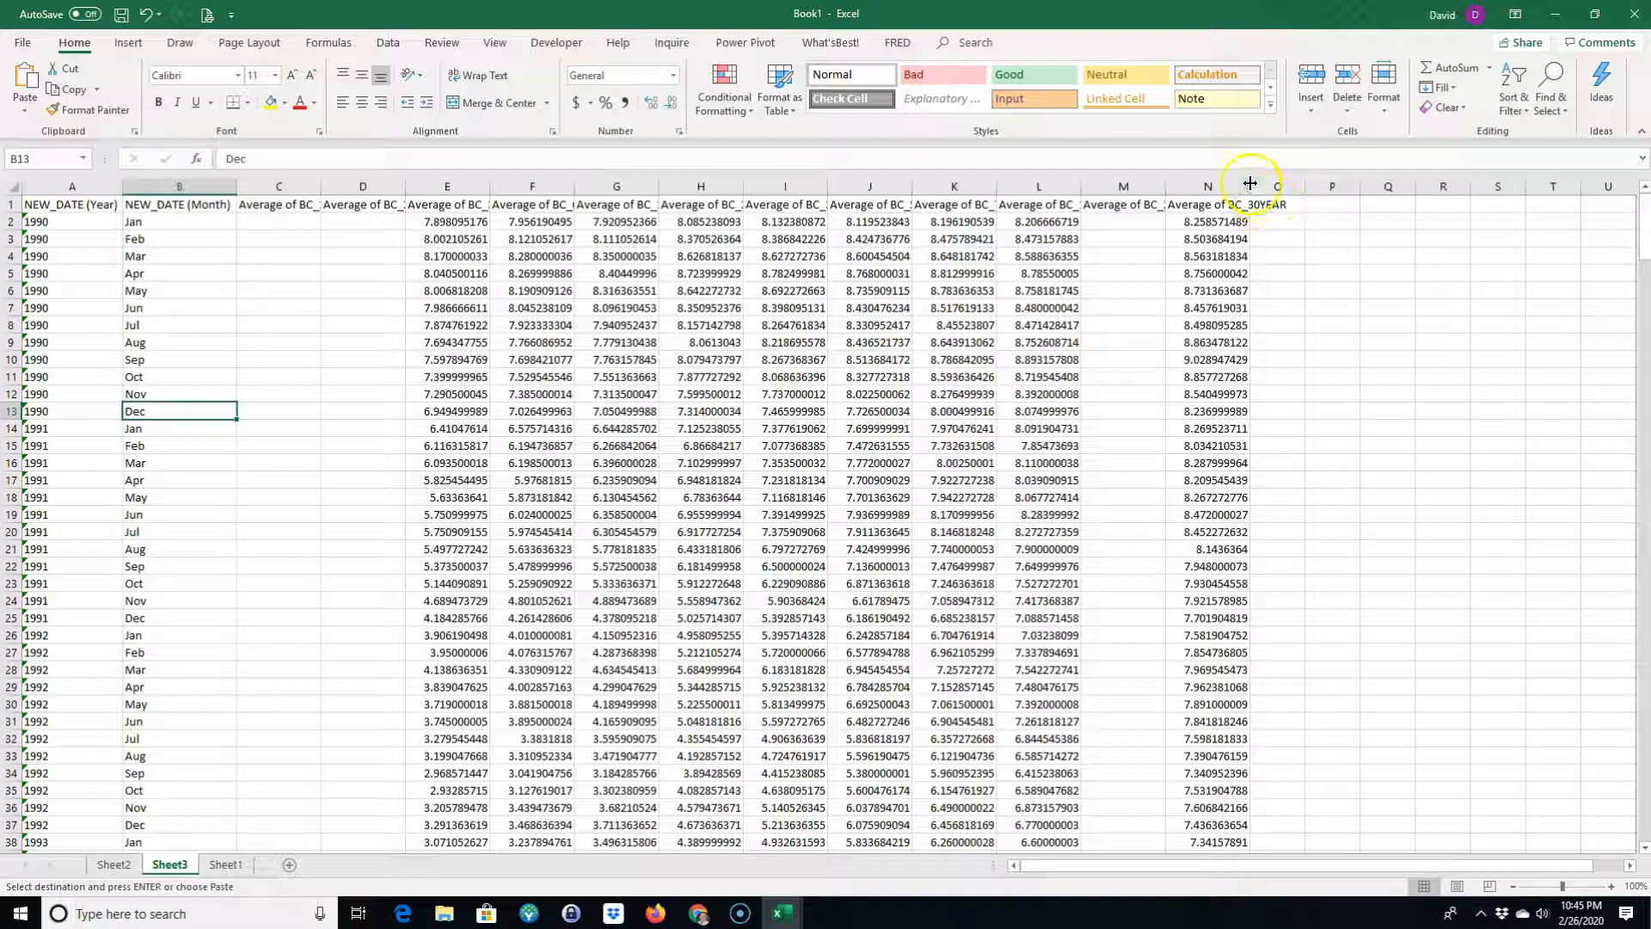
- Insert a line sparkline in cell O2 of Sheet3 using the data range C2:N2
click(1278, 223)
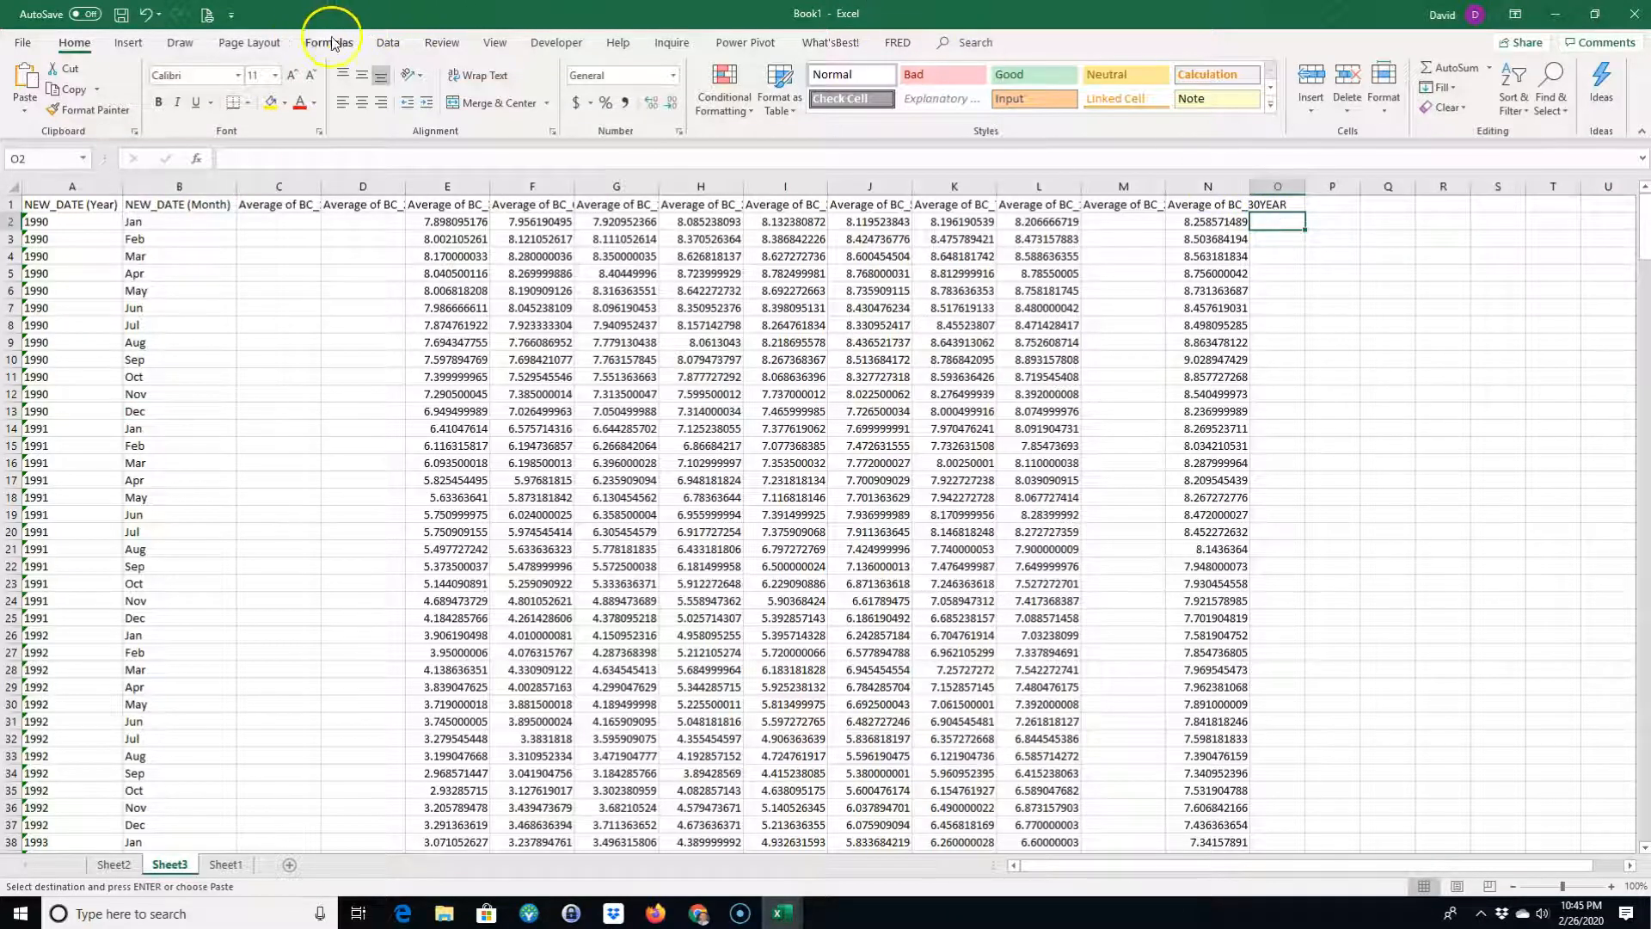
click(129, 45)
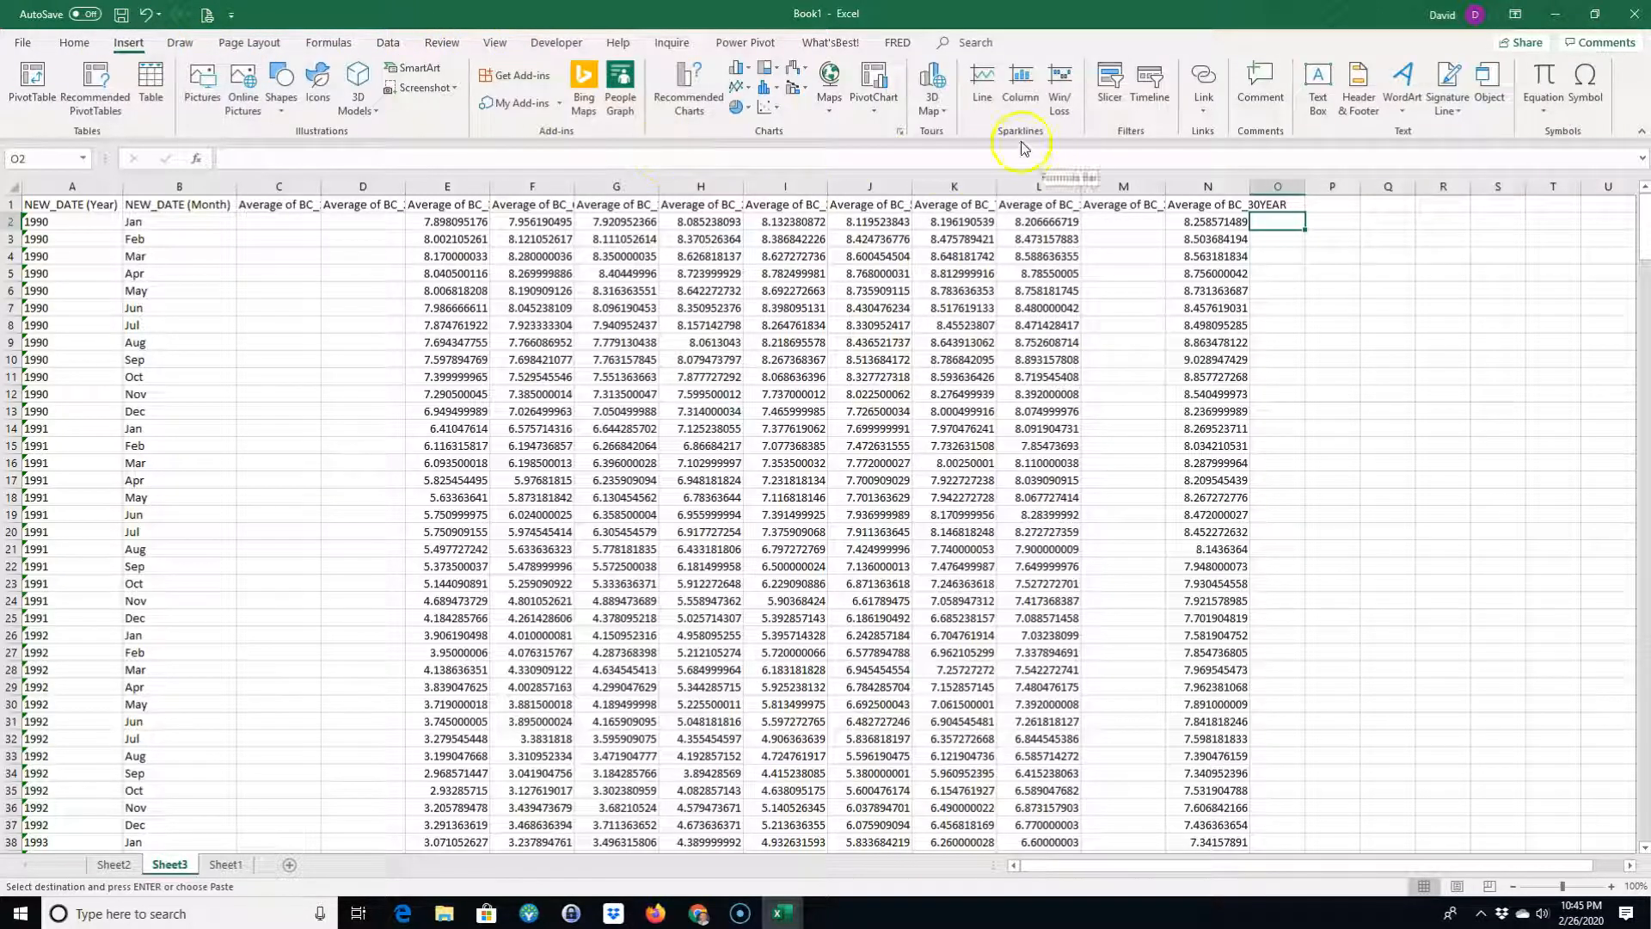
click(982, 99)
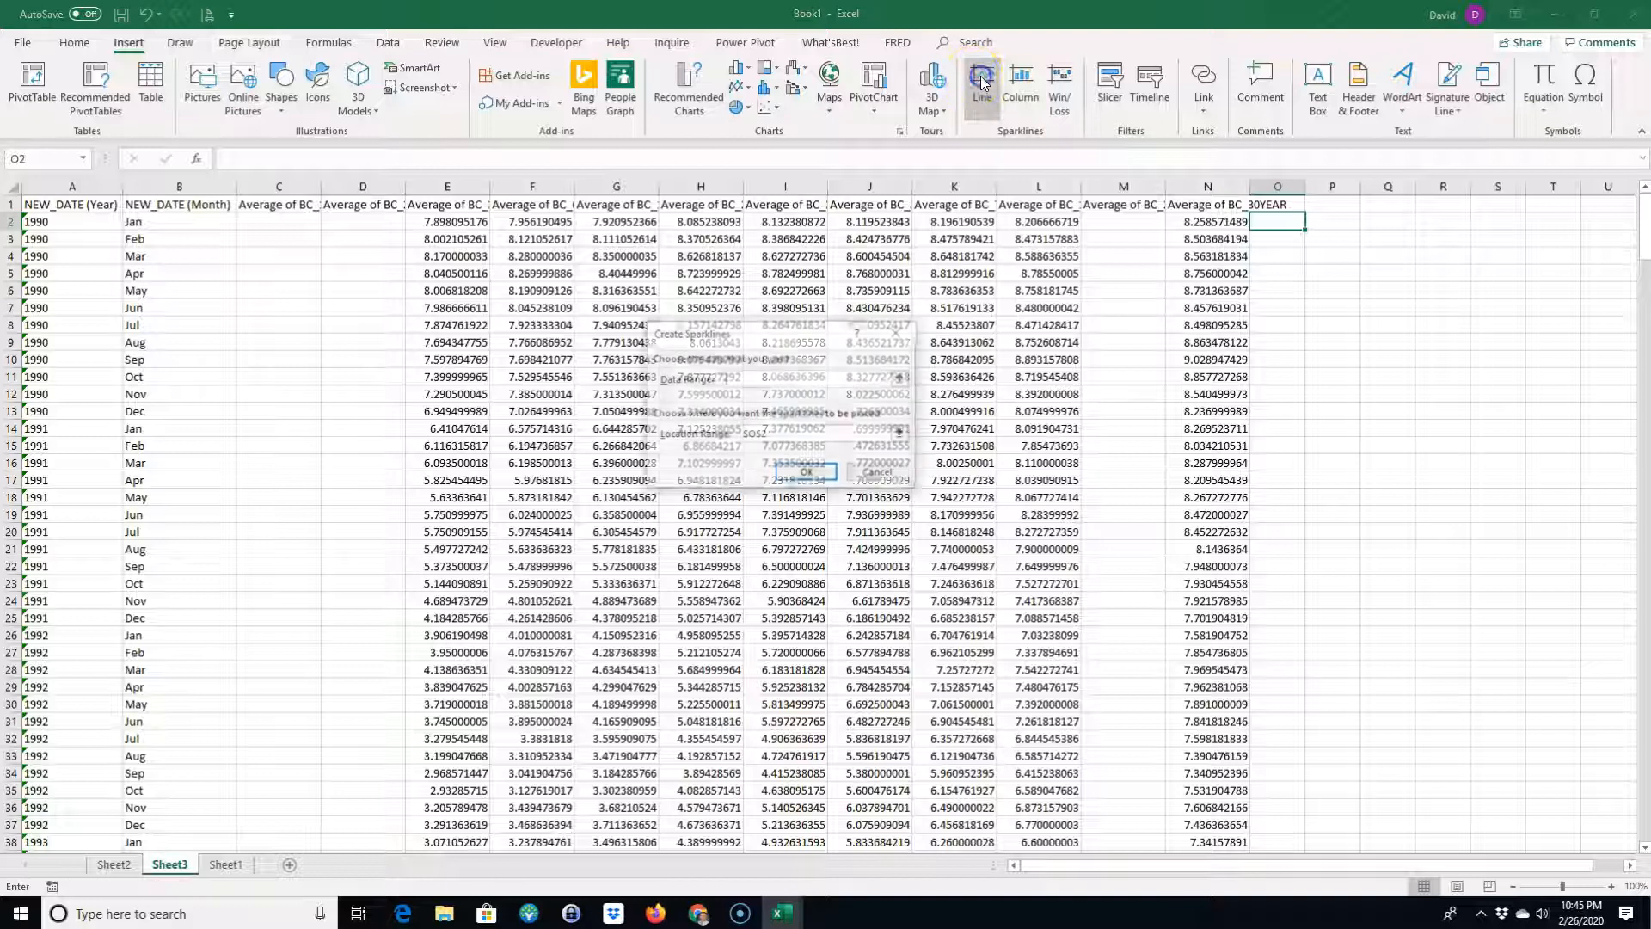
drag(1222, 222, 305, 223)
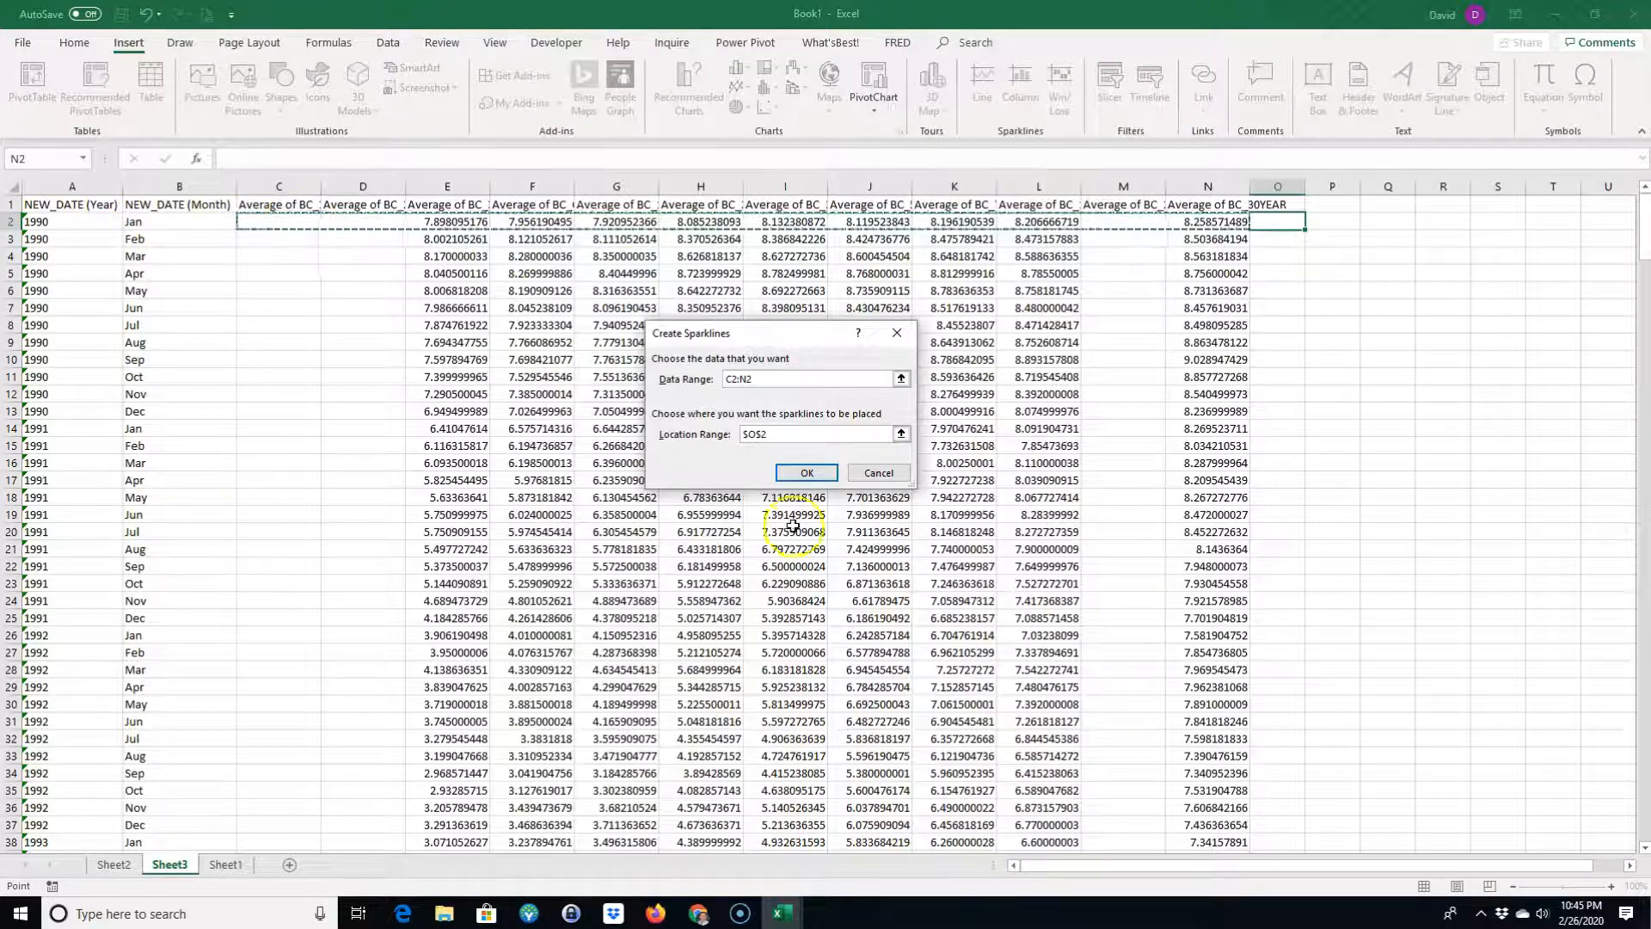
click(807, 472)
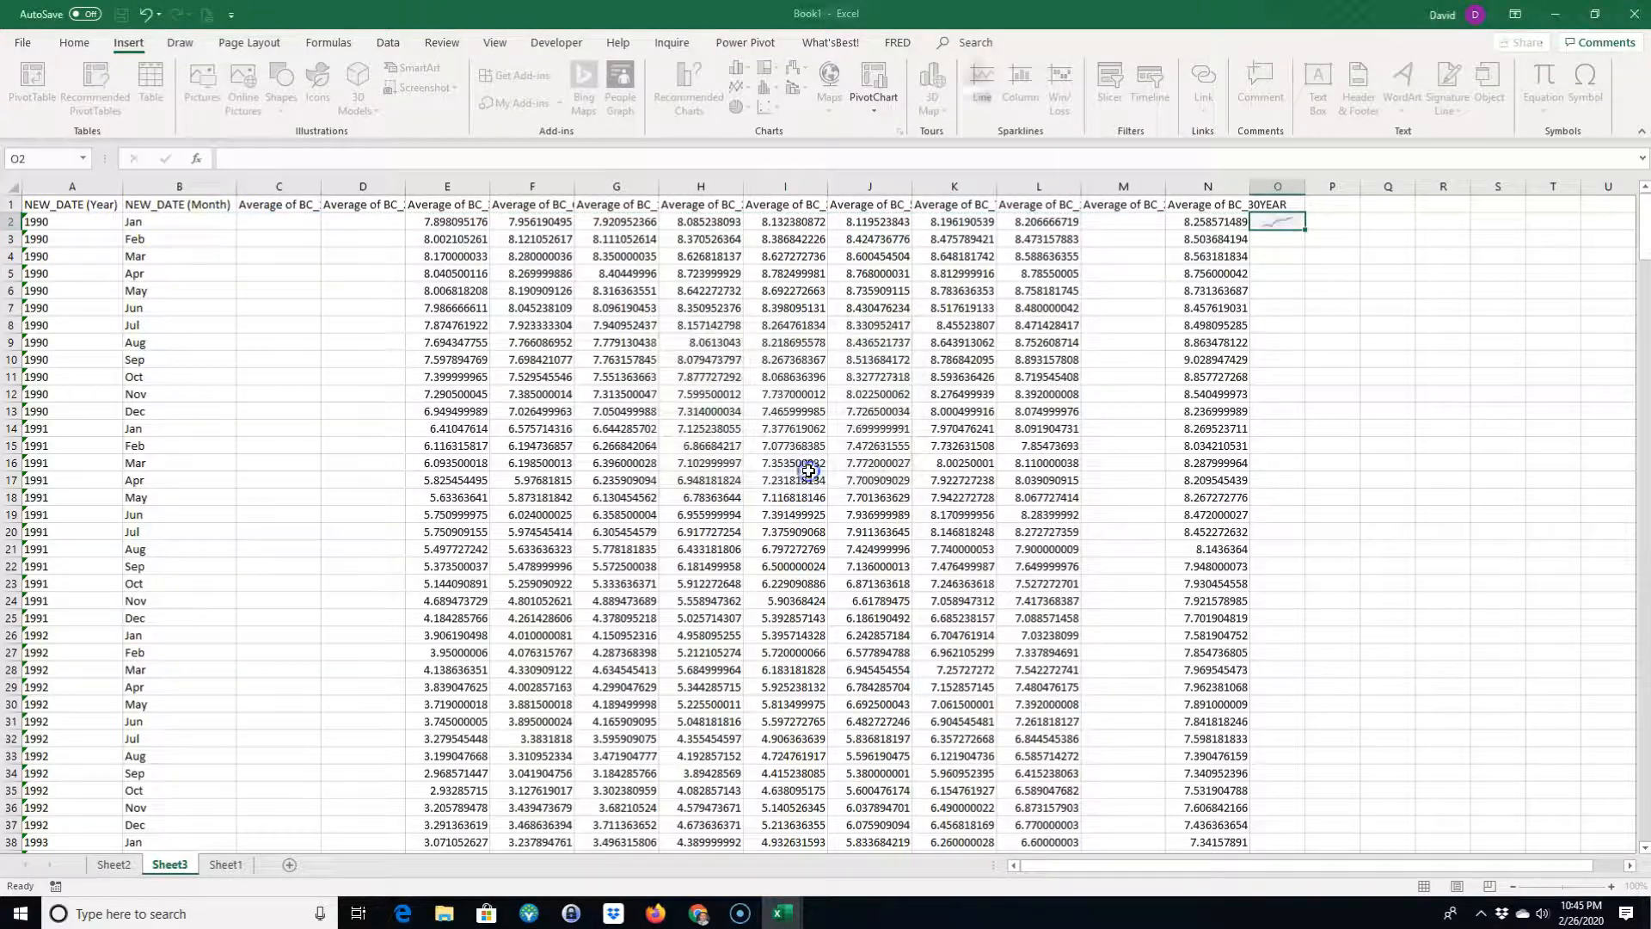
click(1314, 273)
- Fill the sparkline from O2 down column O to row 363, the Feb 2020 row
click(1281, 226)
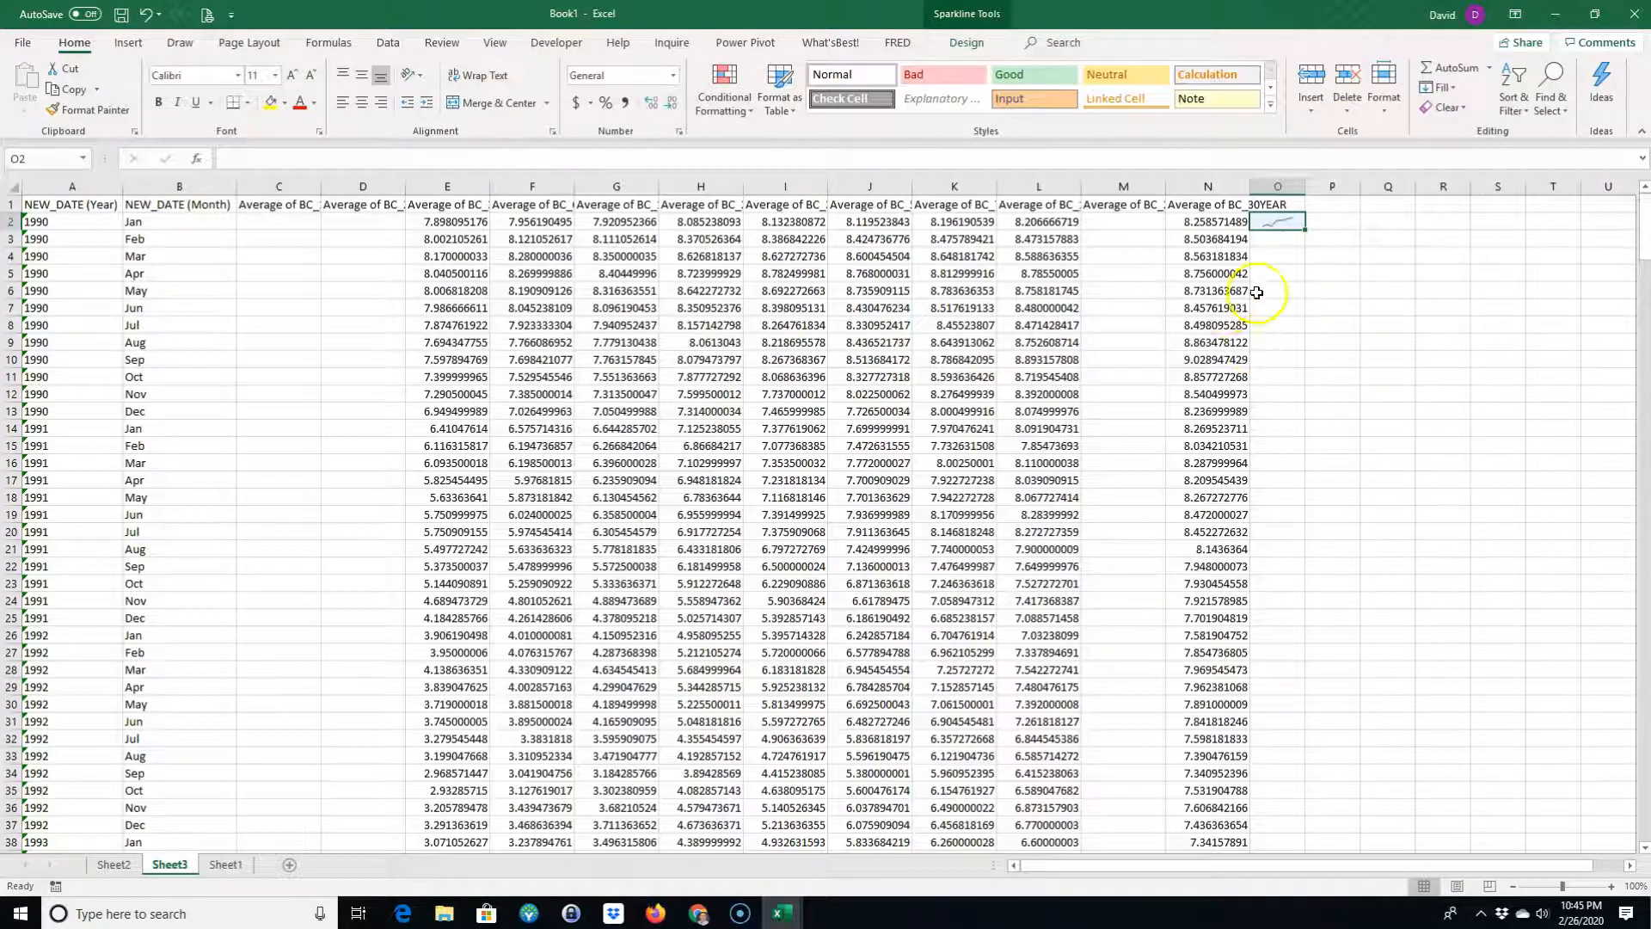
drag(1307, 231, 1277, 763)
click(1276, 599)
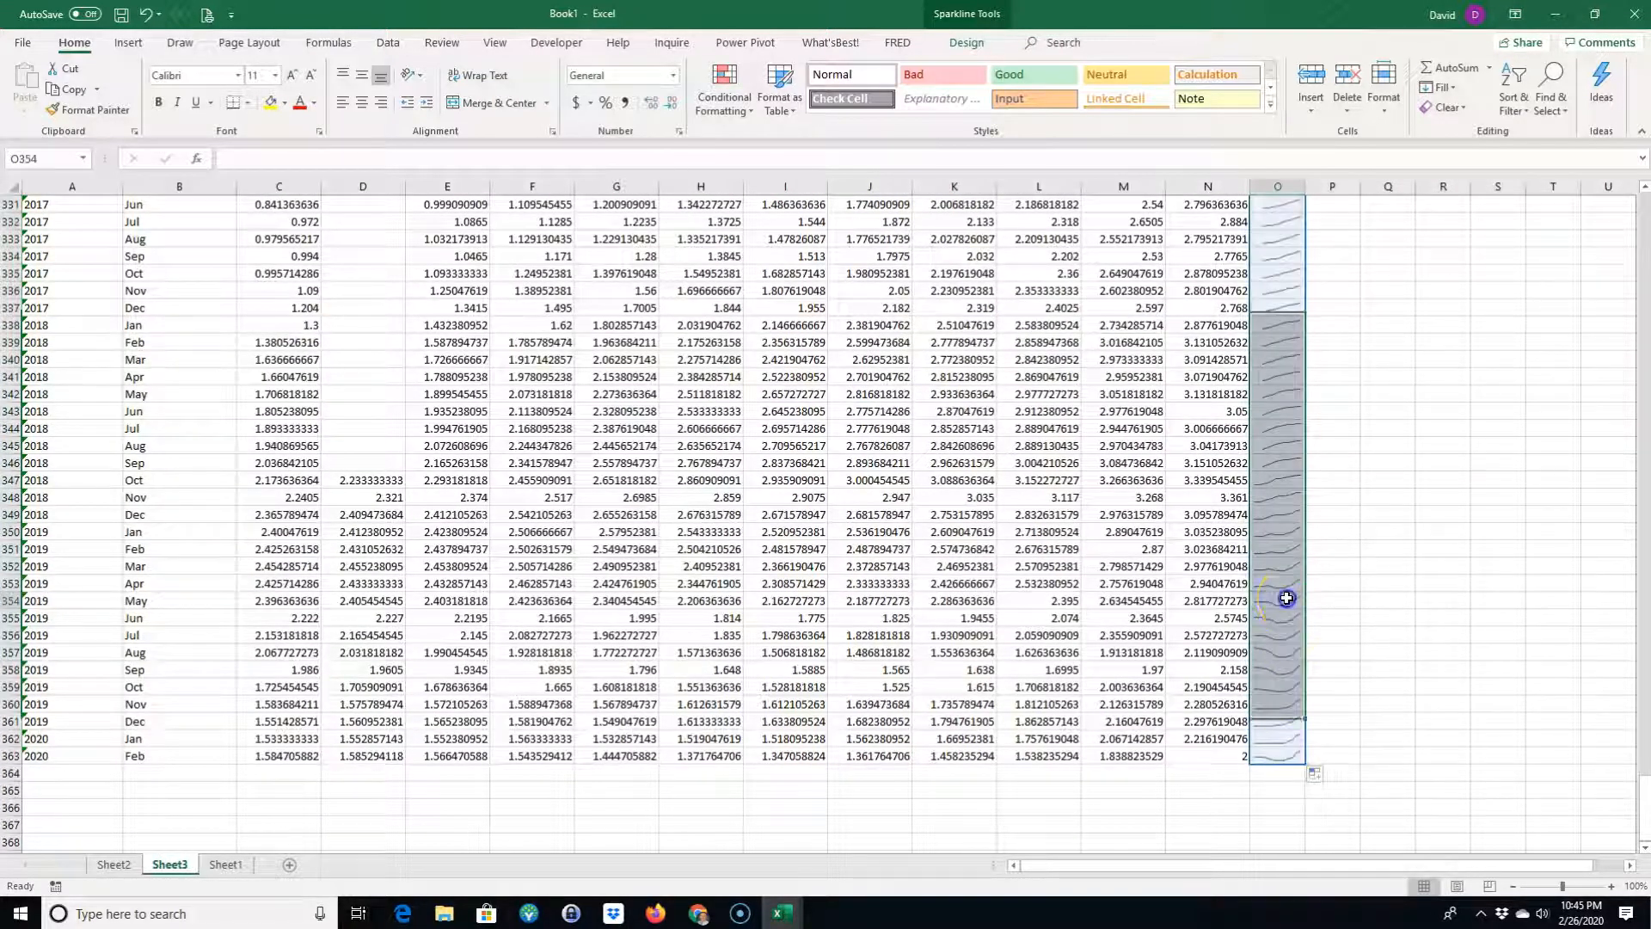
- Examine the yield-curve sparklines in column O from 1990 down to the rows for 2000 and 2001
drag(1642, 828, 1634, 182)
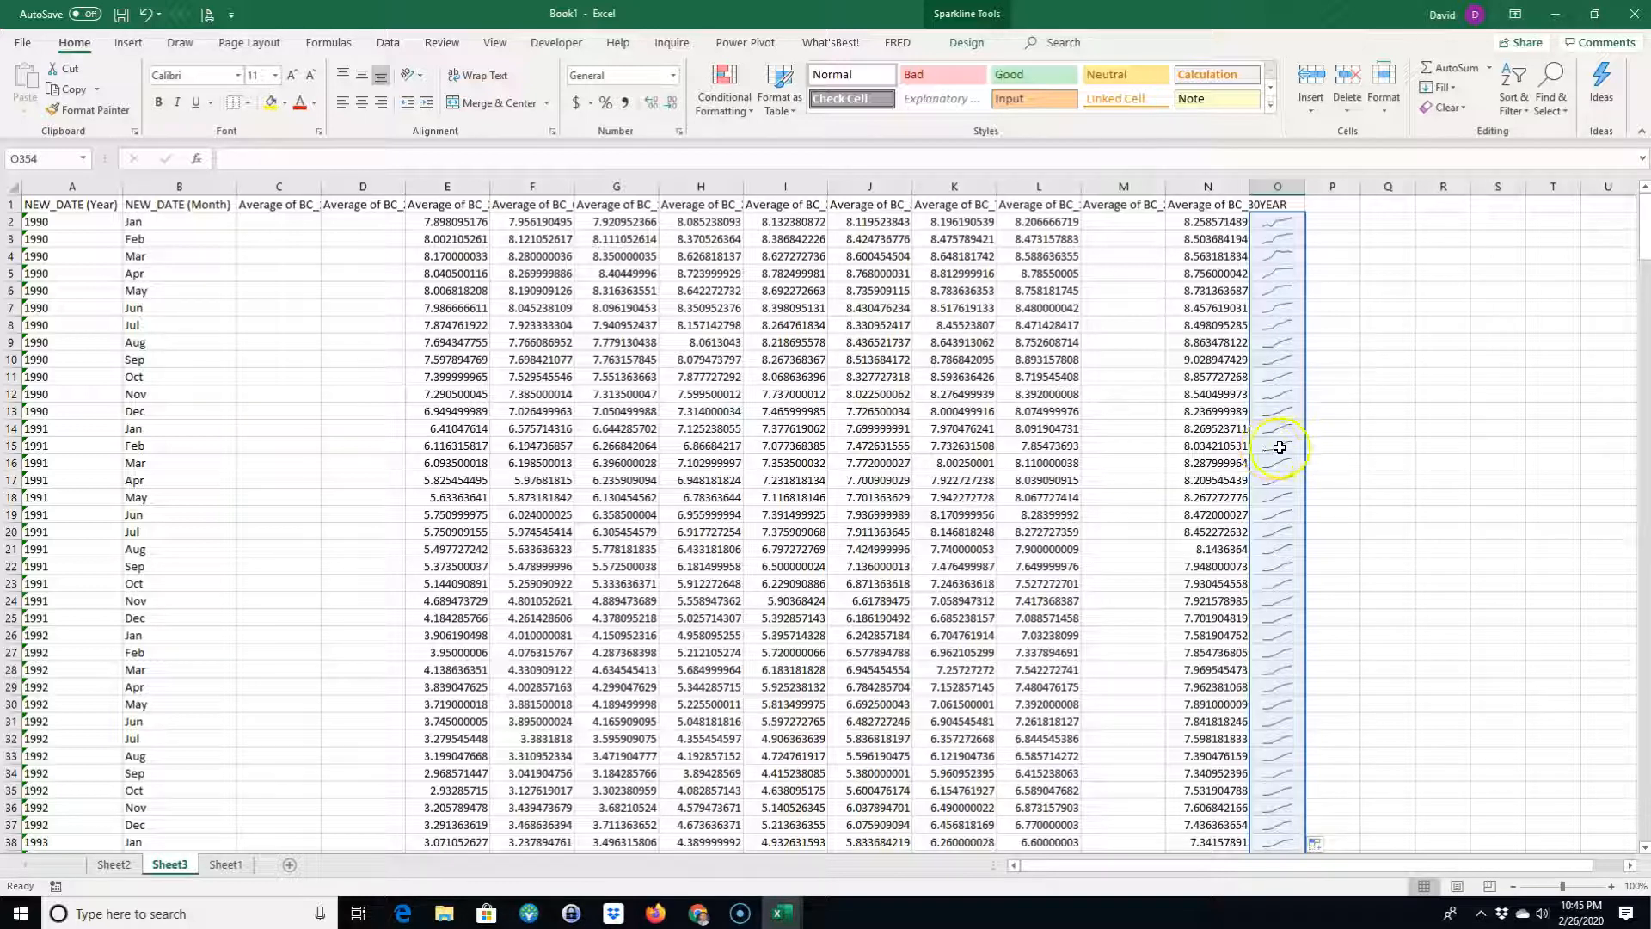
scroll(1288, 446, down, 8)
scroll(1274, 462, down, 15)
scroll(1279, 465, down, 11)
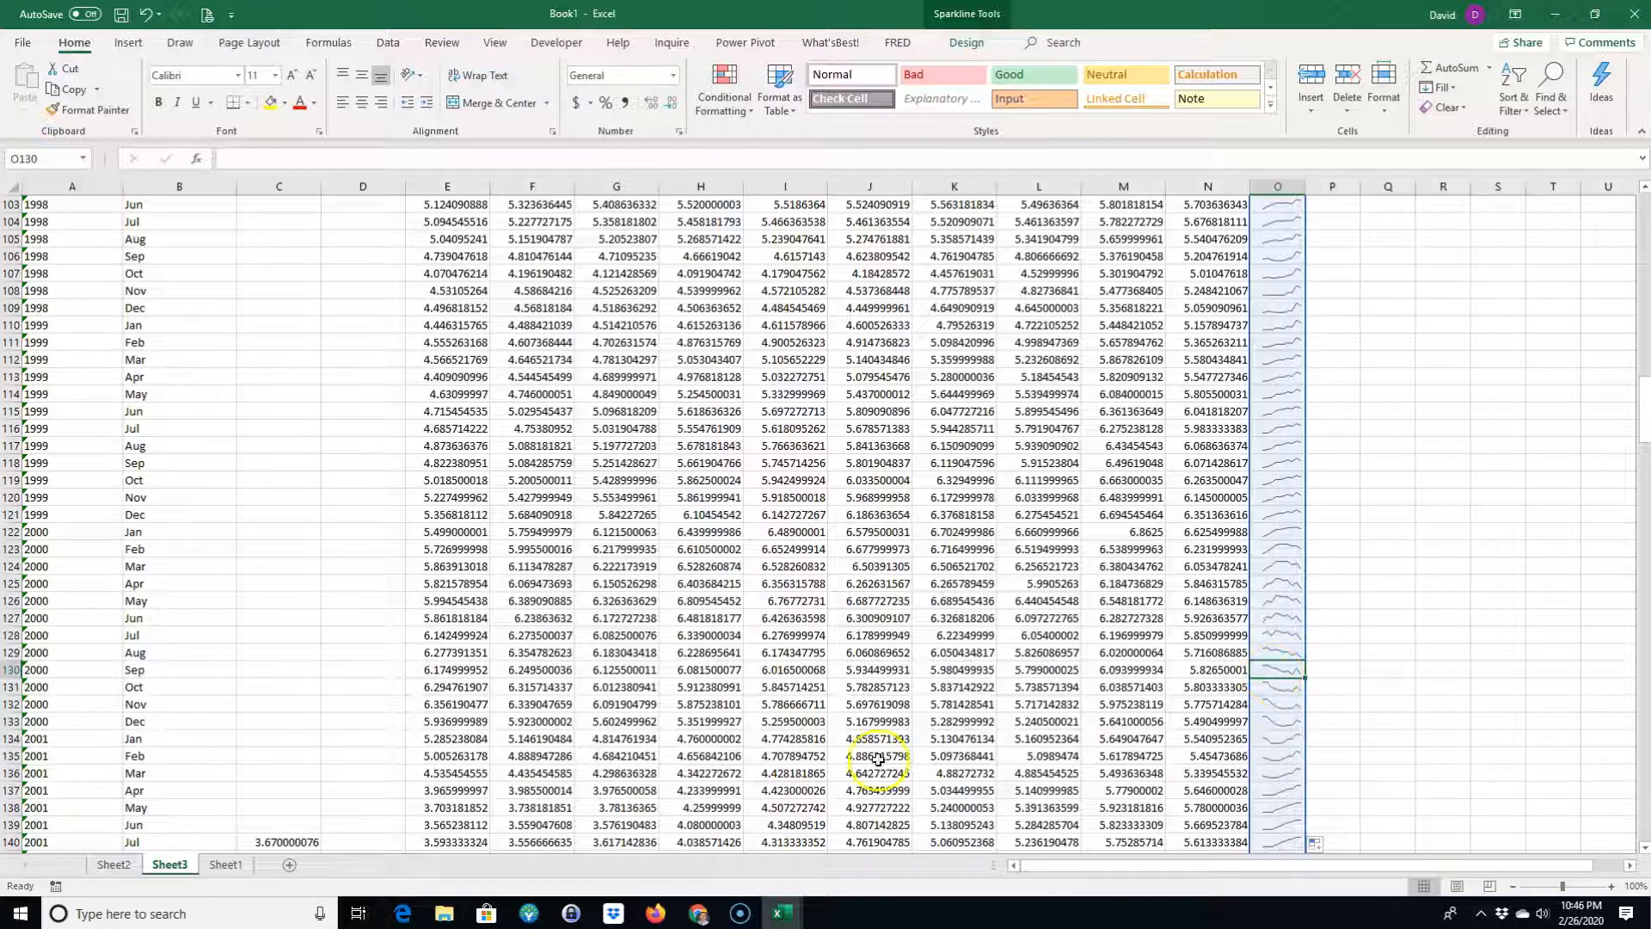
click(772, 917)
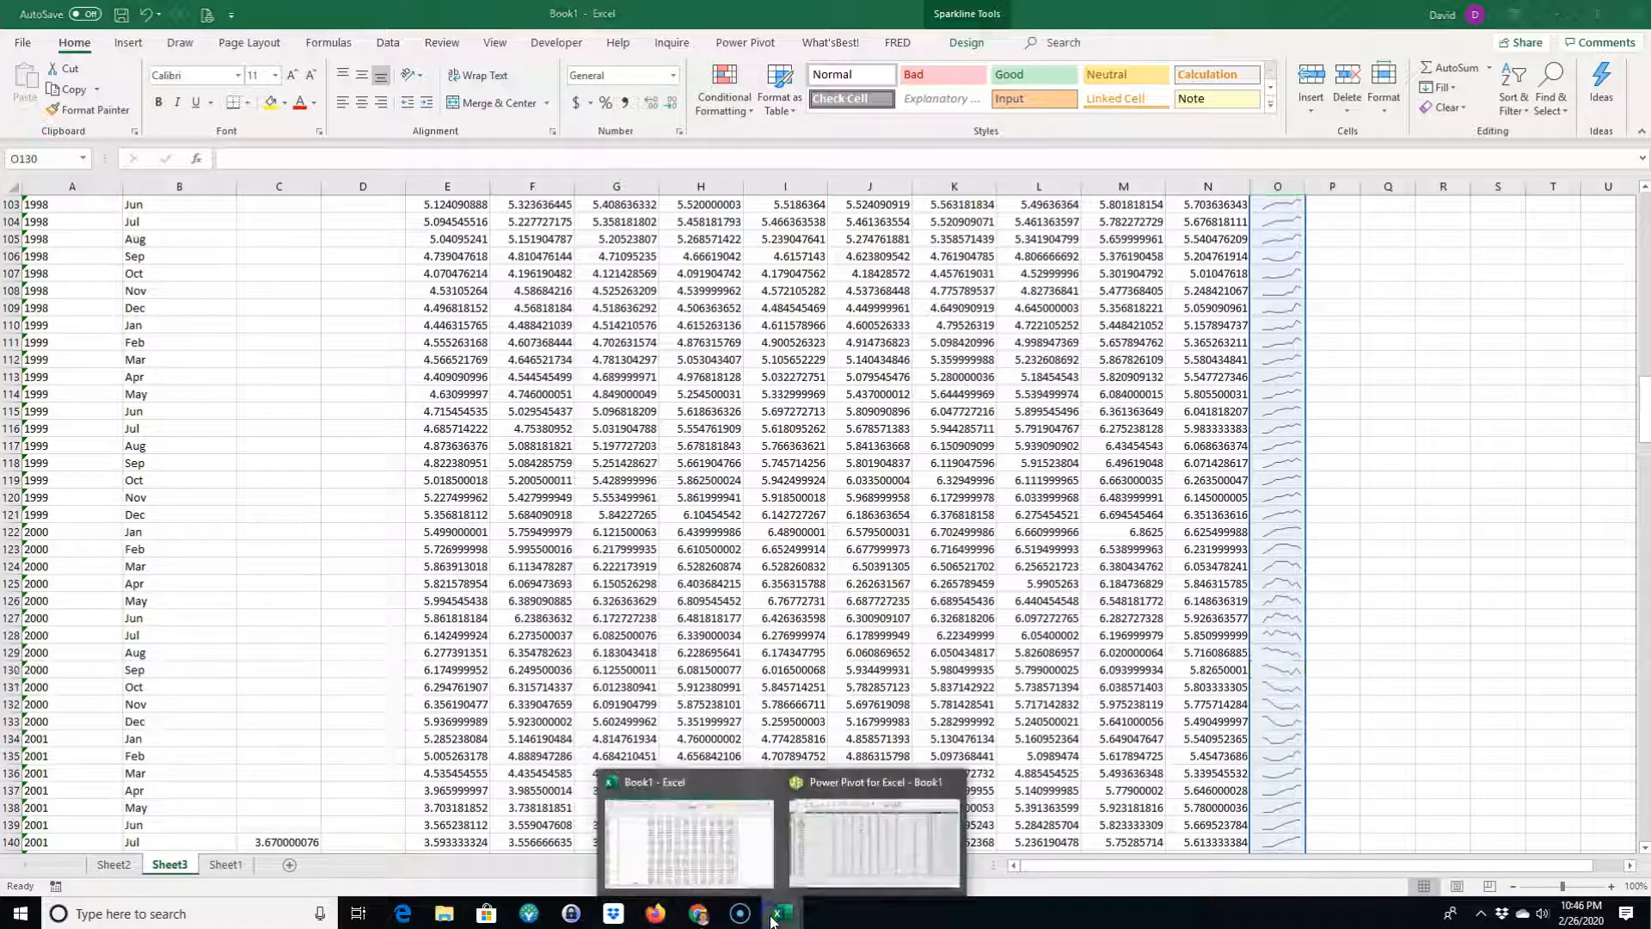
click(734, 860)
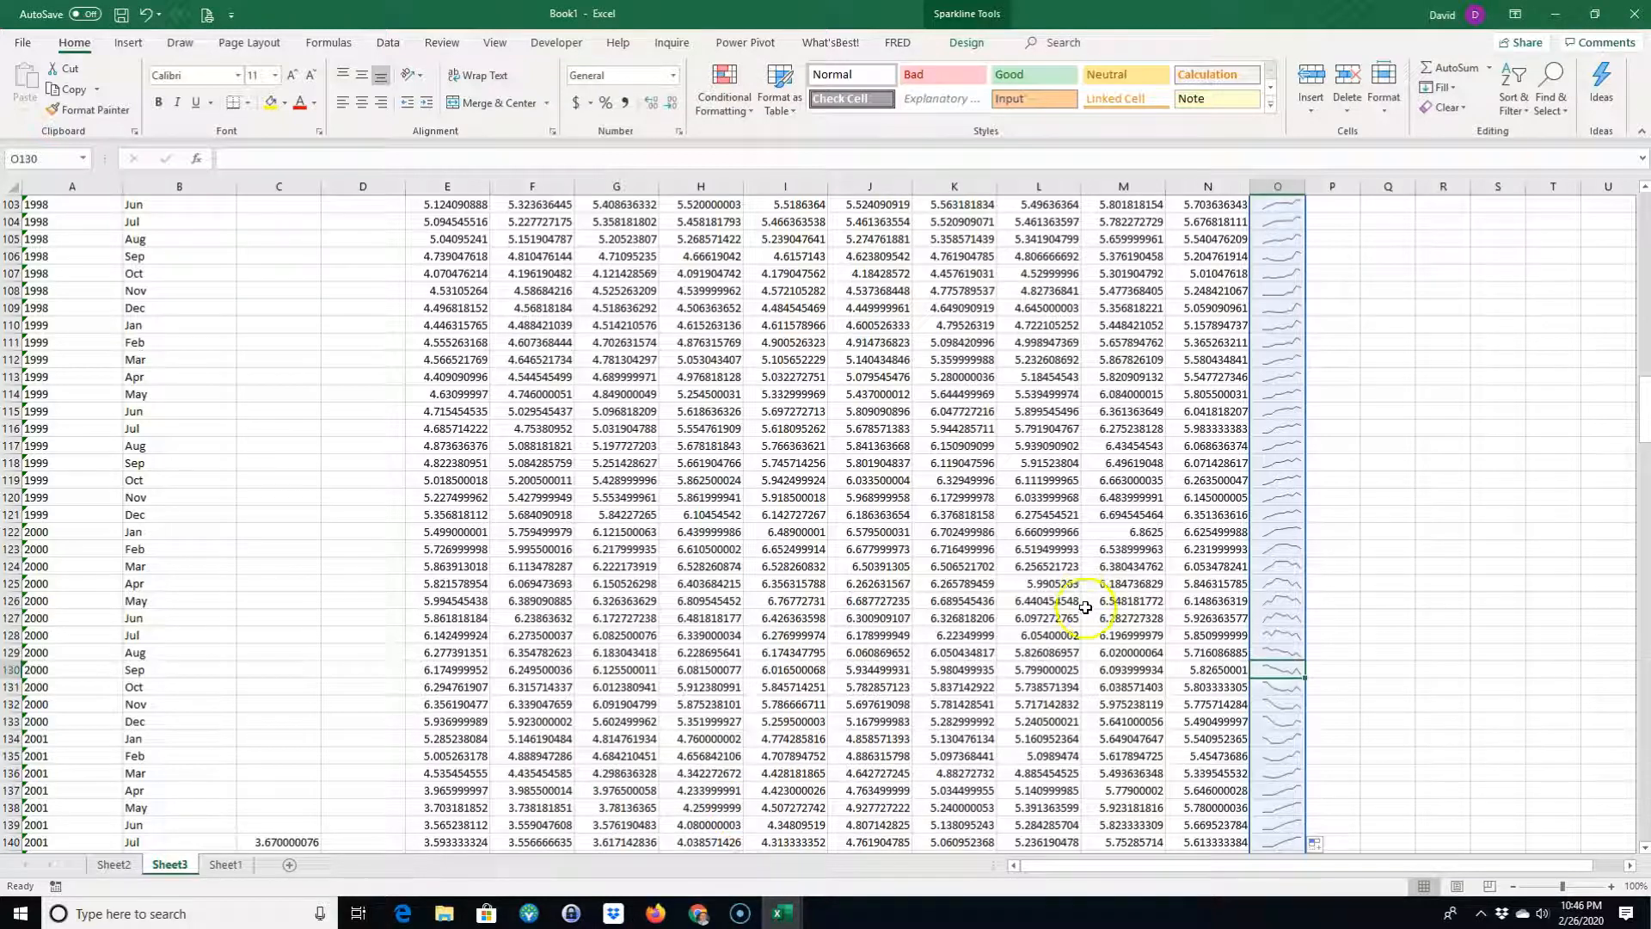
- Go to Sheet2 and move the PivotChart up and to the right so its top edge aligns with row 3
click(115, 864)
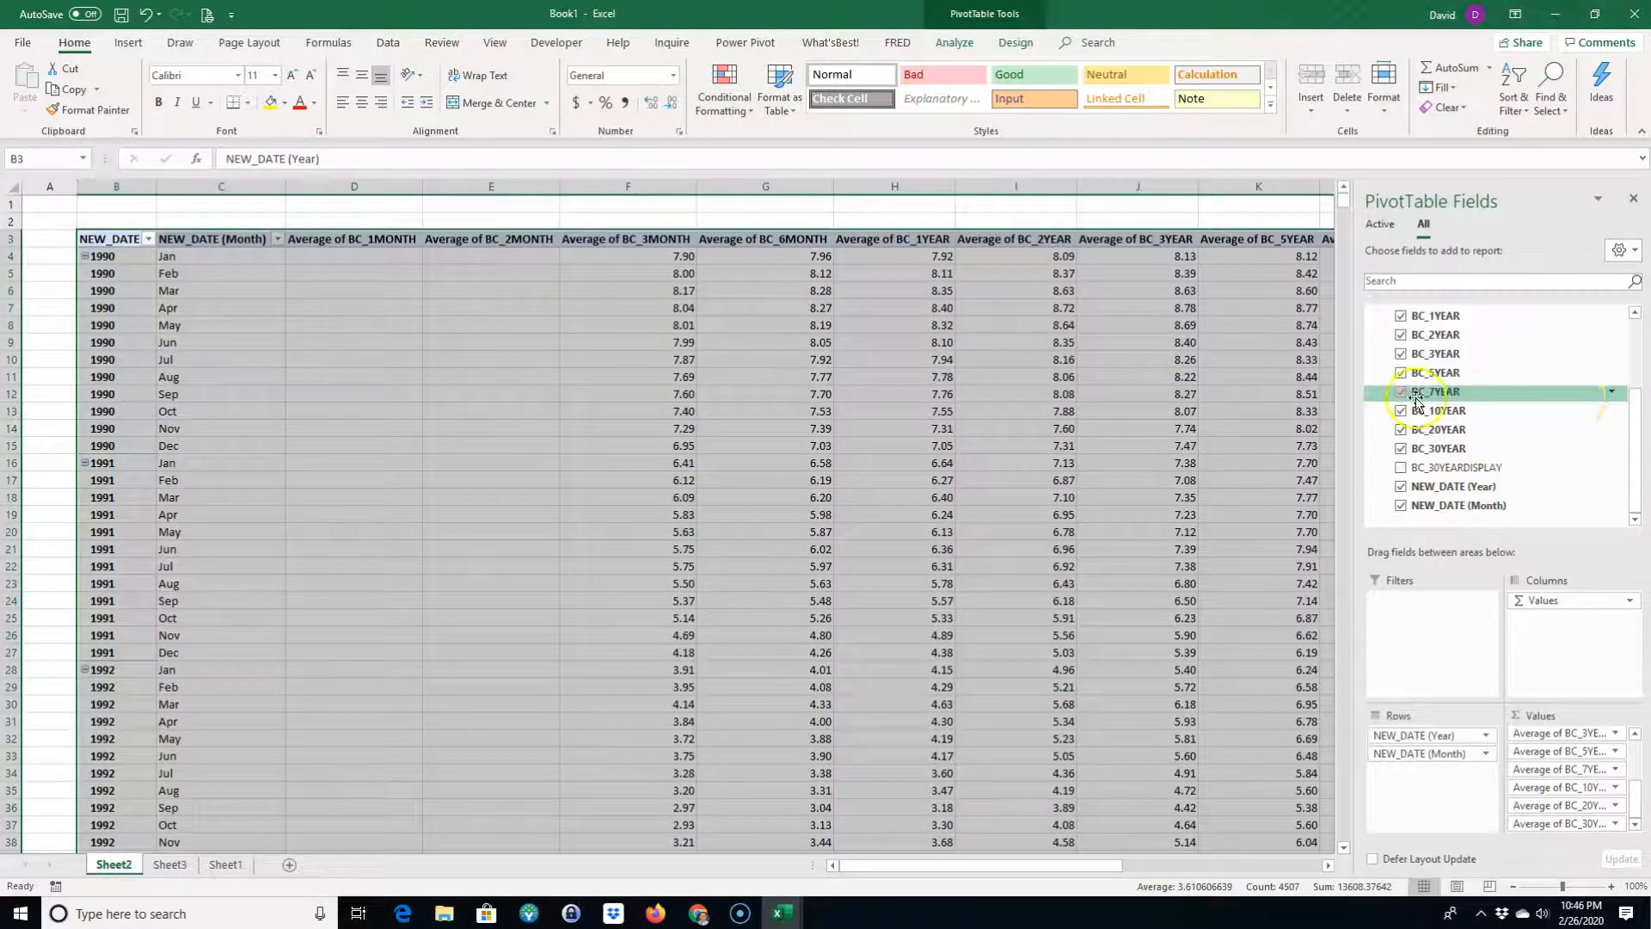
drag(948, 865, 1145, 866)
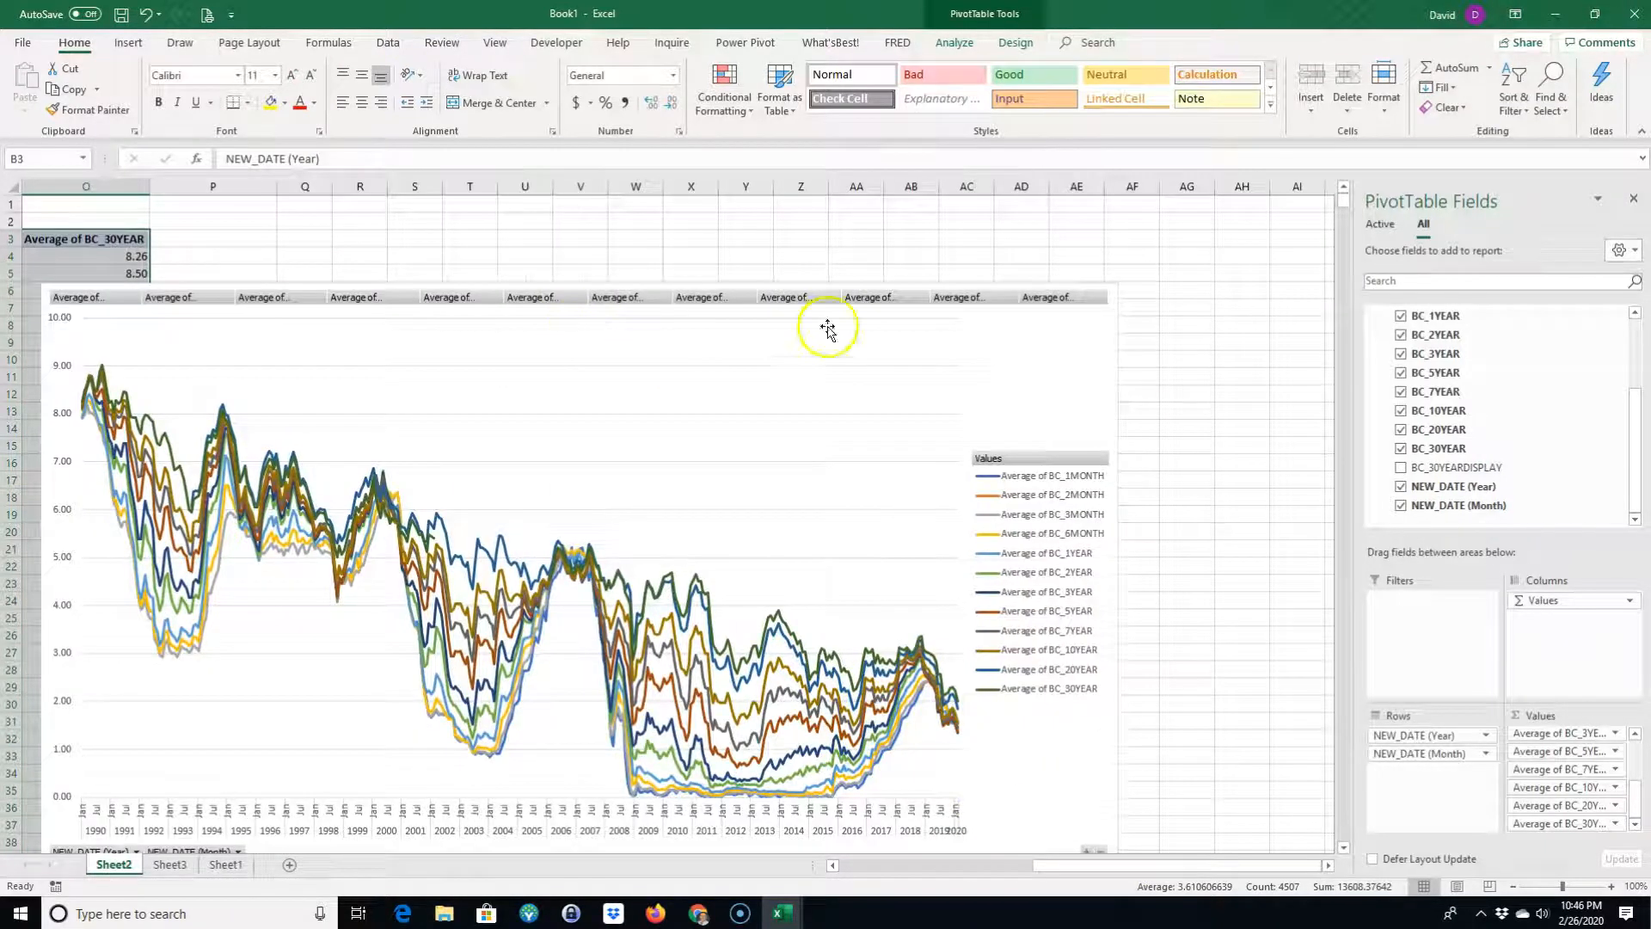
drag(1041, 345, 1106, 287)
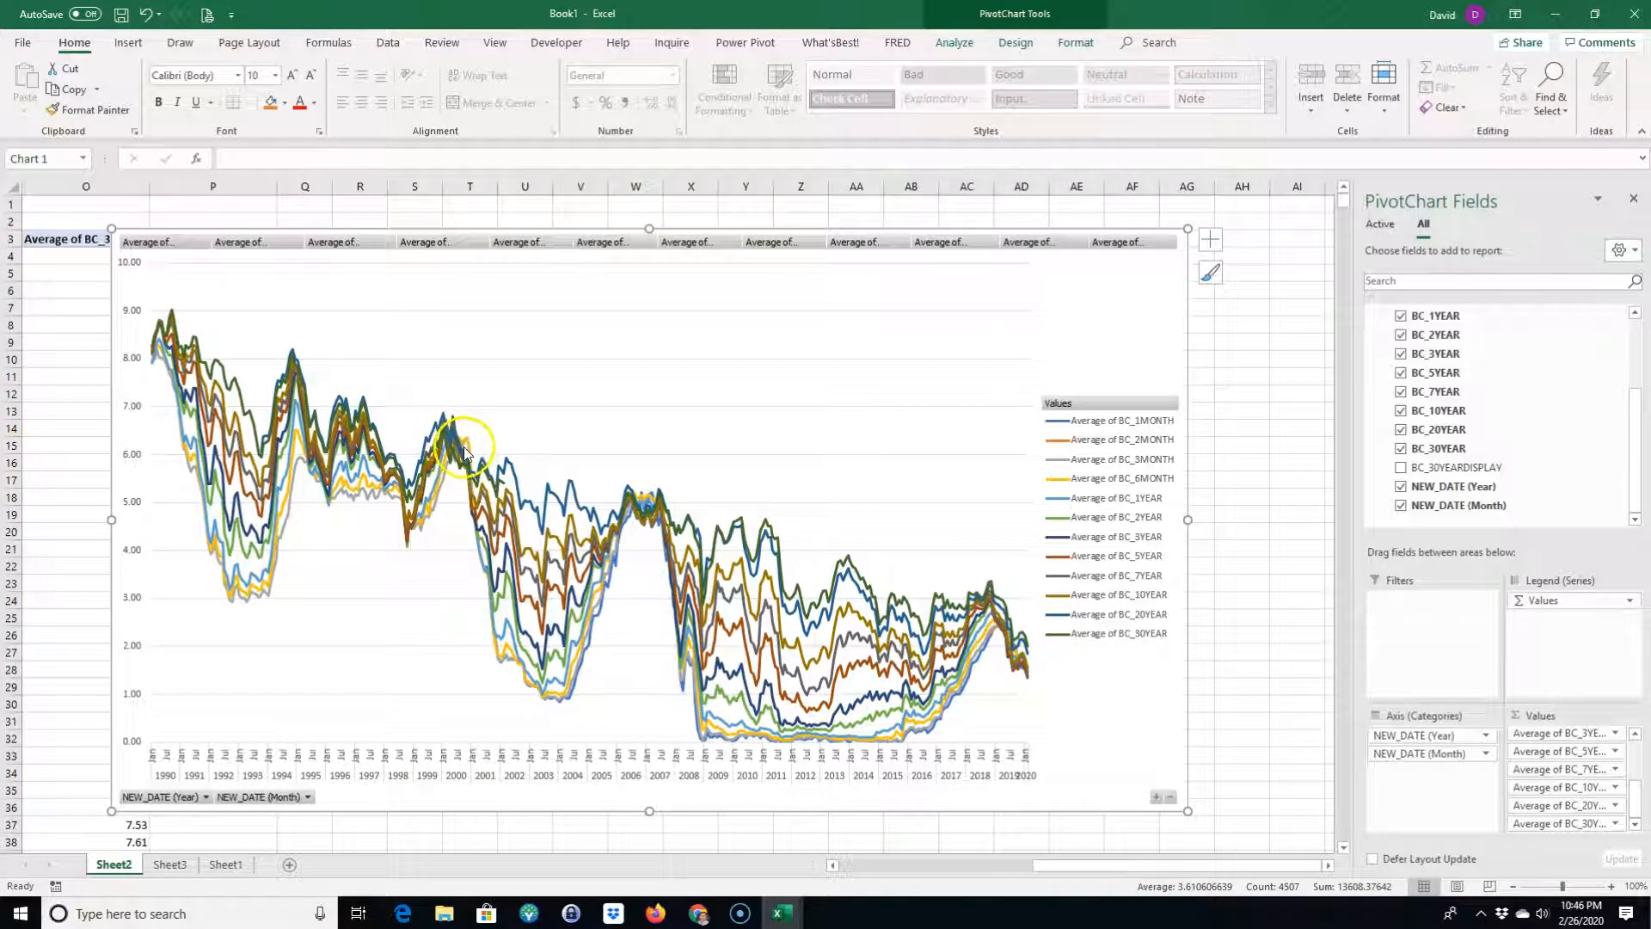
mouse_move(470, 444)
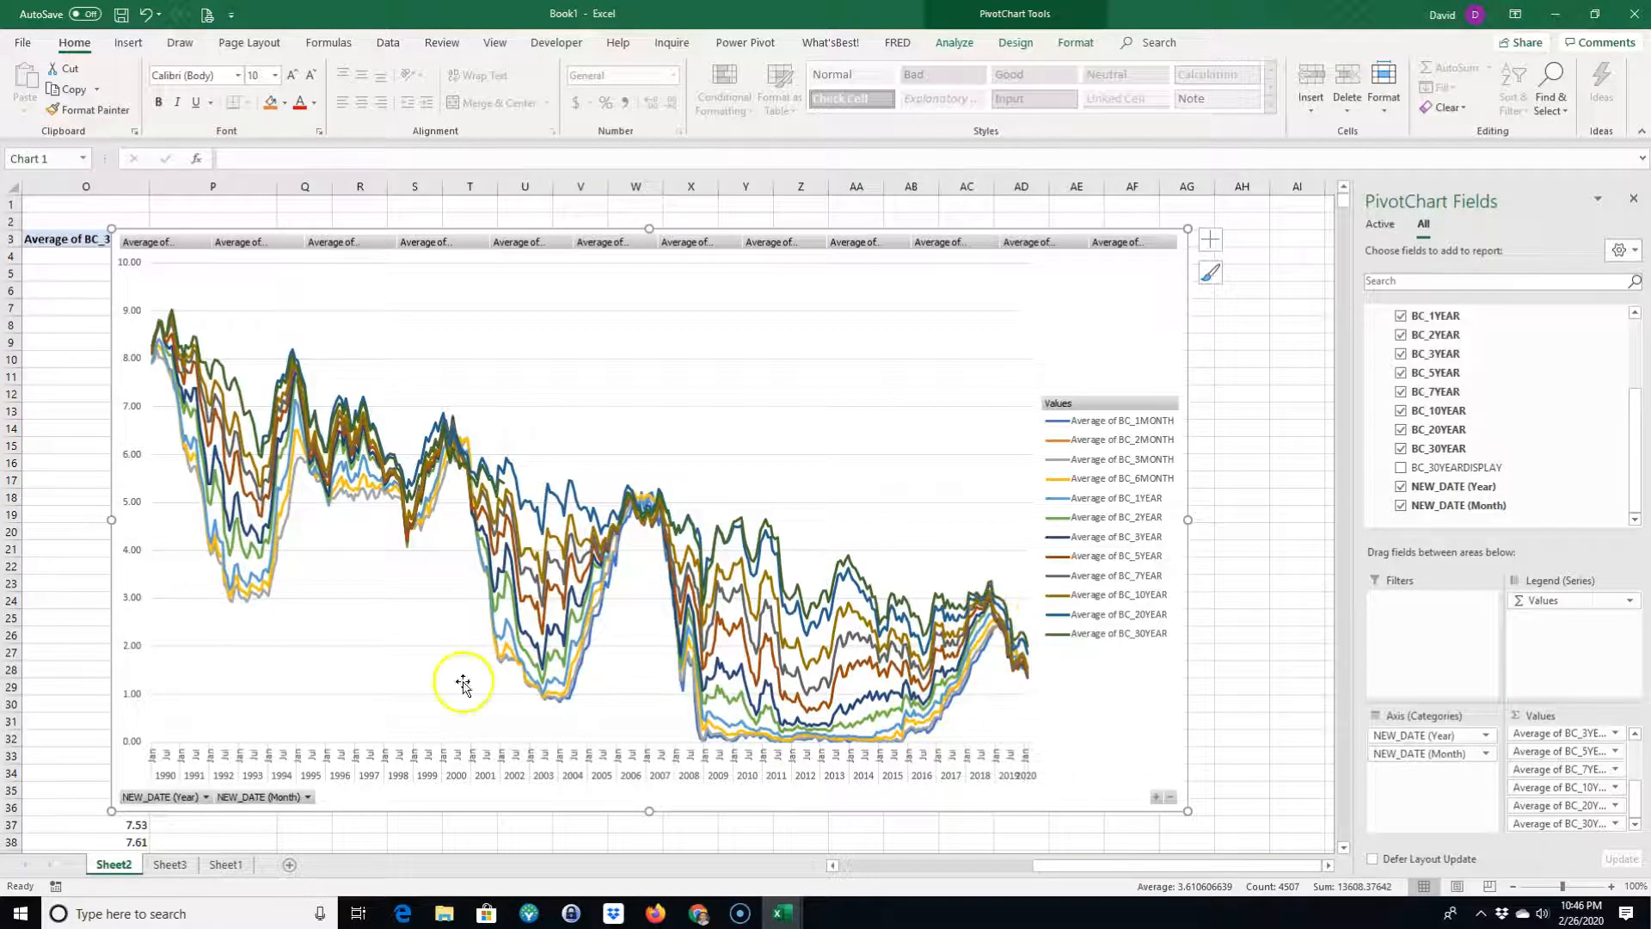
- Examine the Sheet3 sparklines for 2000–2001 and from late 2018 to Feb 2020, and compare them with the PivotChart on Sheet2
click(169, 864)
click(1292, 646)
drag(1644, 414, 1643, 421)
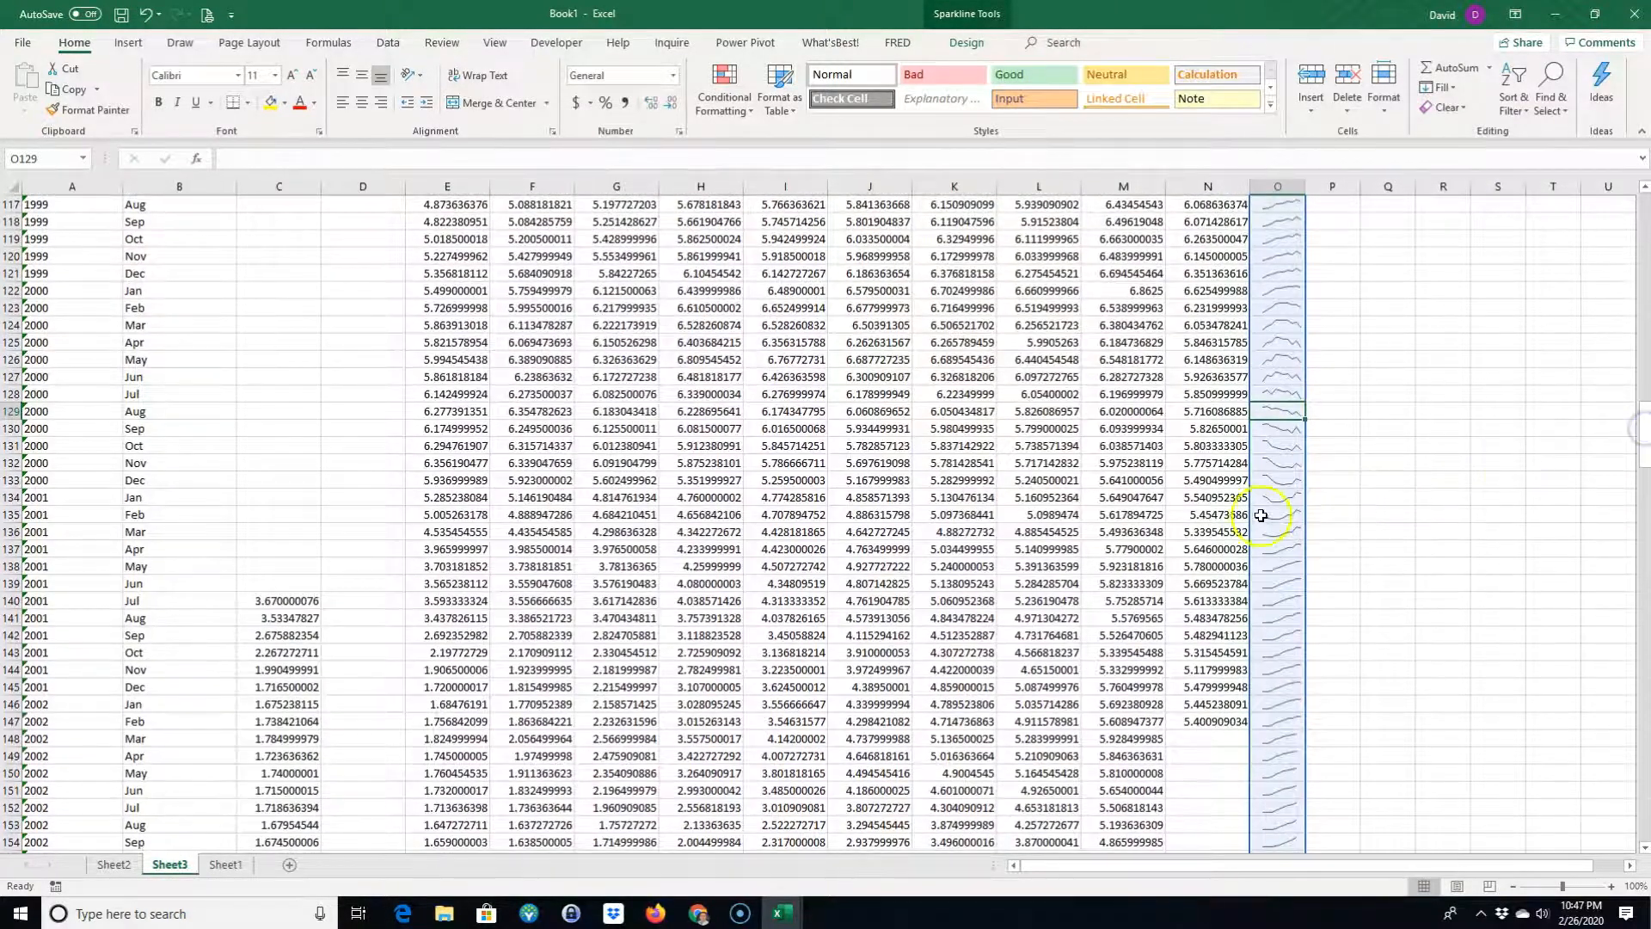
scroll(1260, 515, down, 6)
drag(1643, 478, 1624, 839)
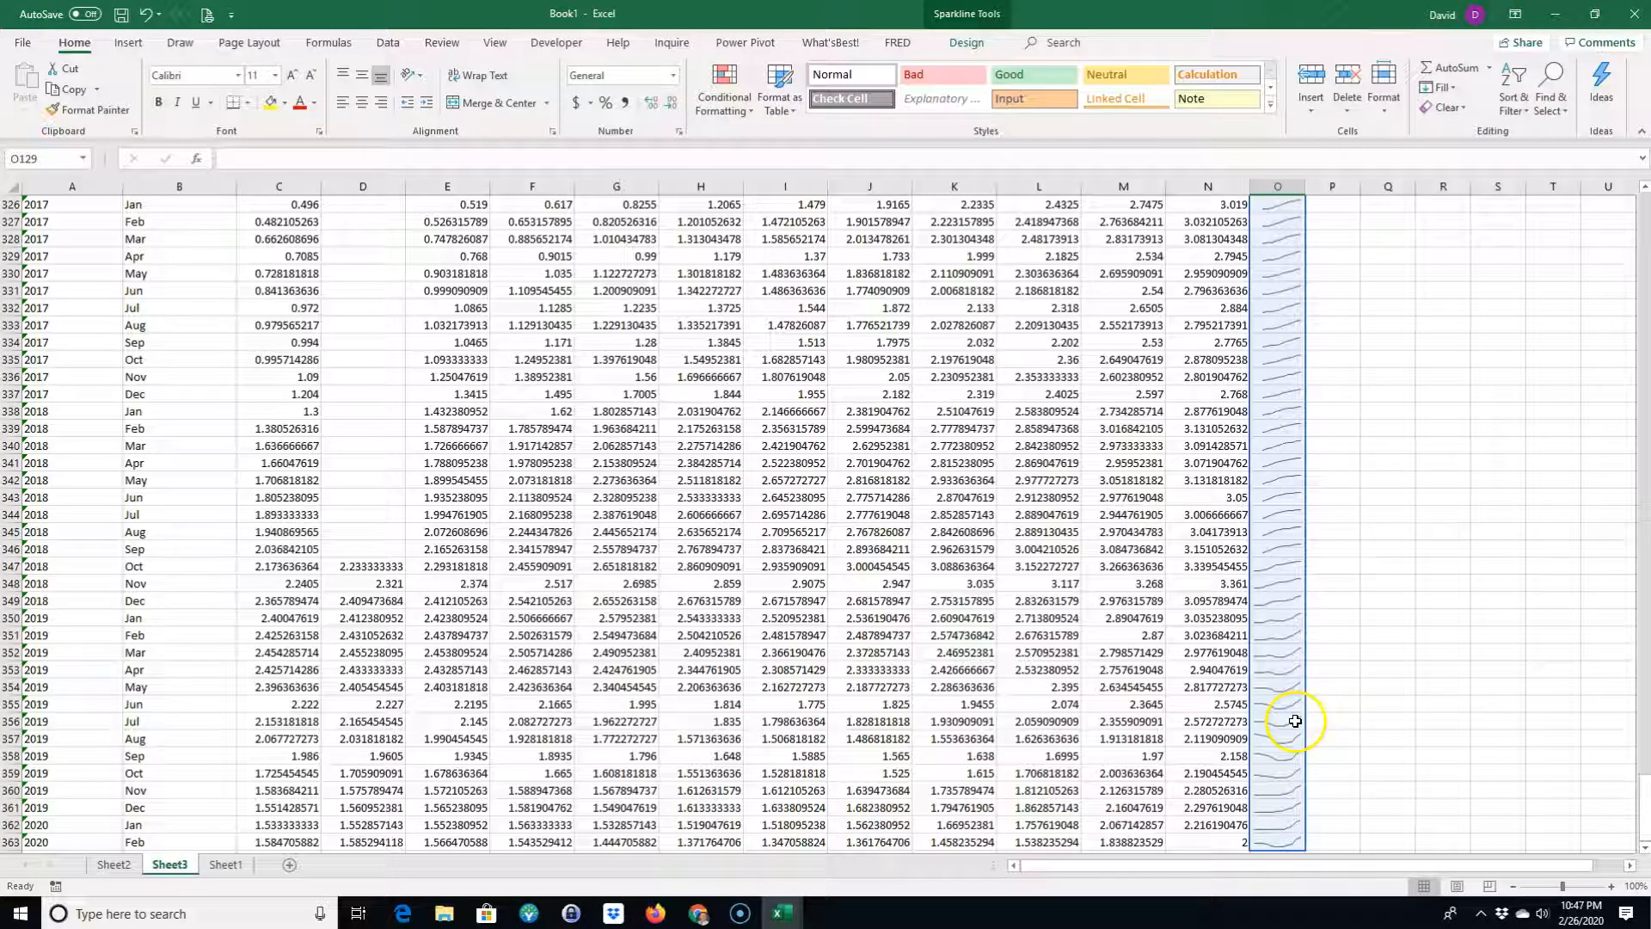
drag(1280, 670, 1280, 756)
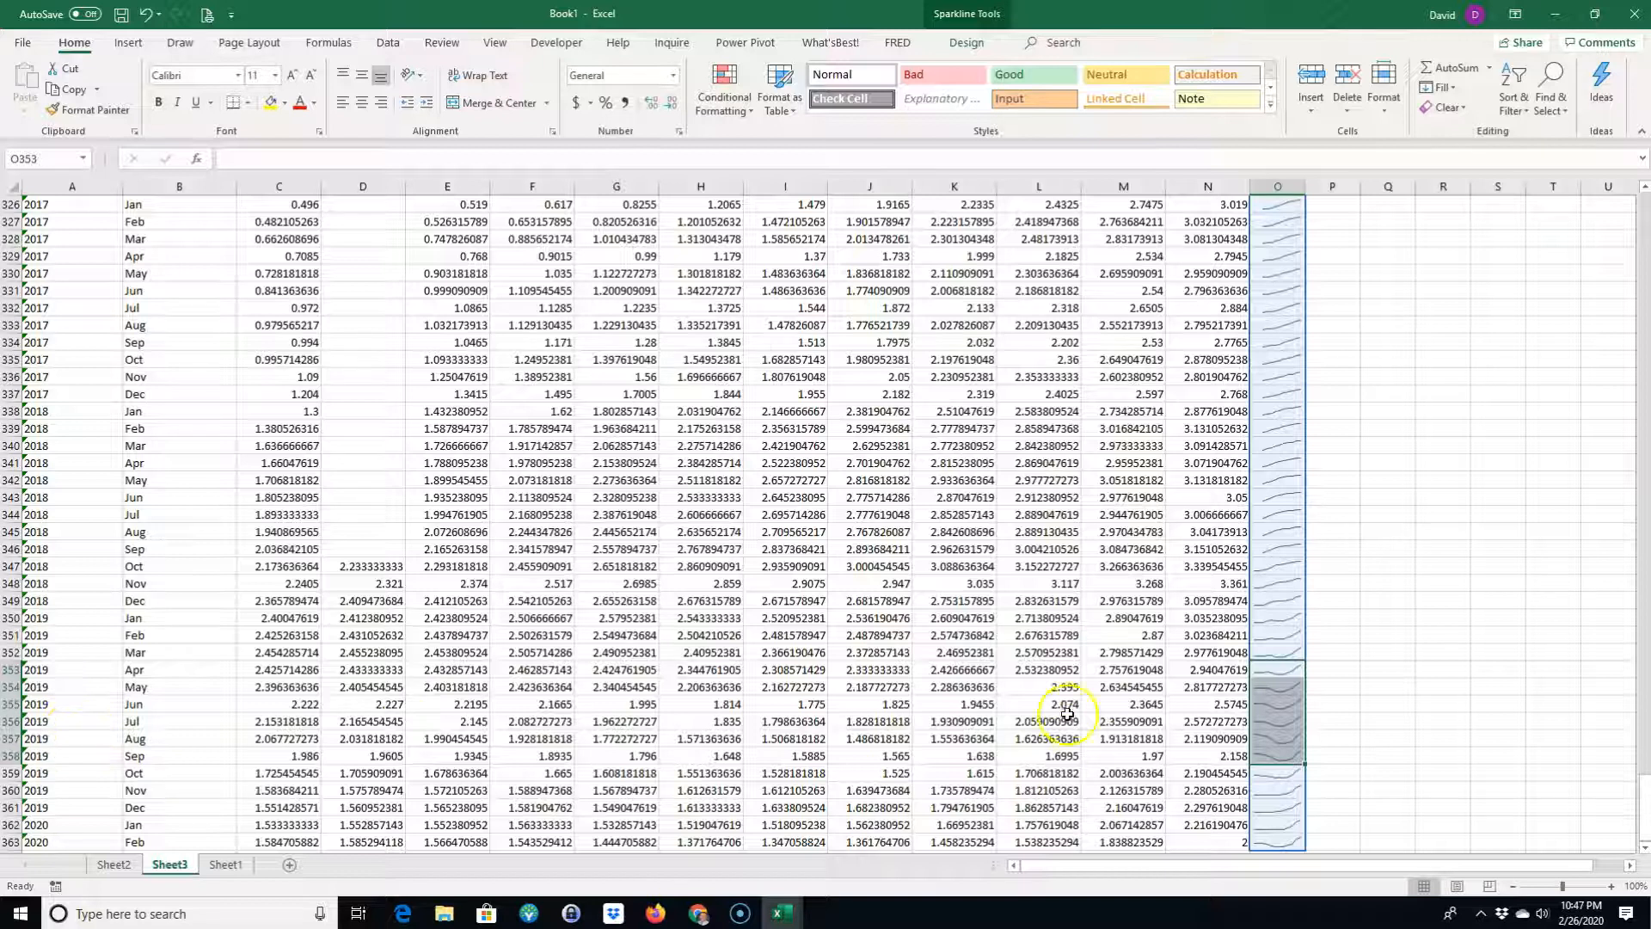
drag(1297, 682, 1288, 687)
drag(1279, 750, 1279, 756)
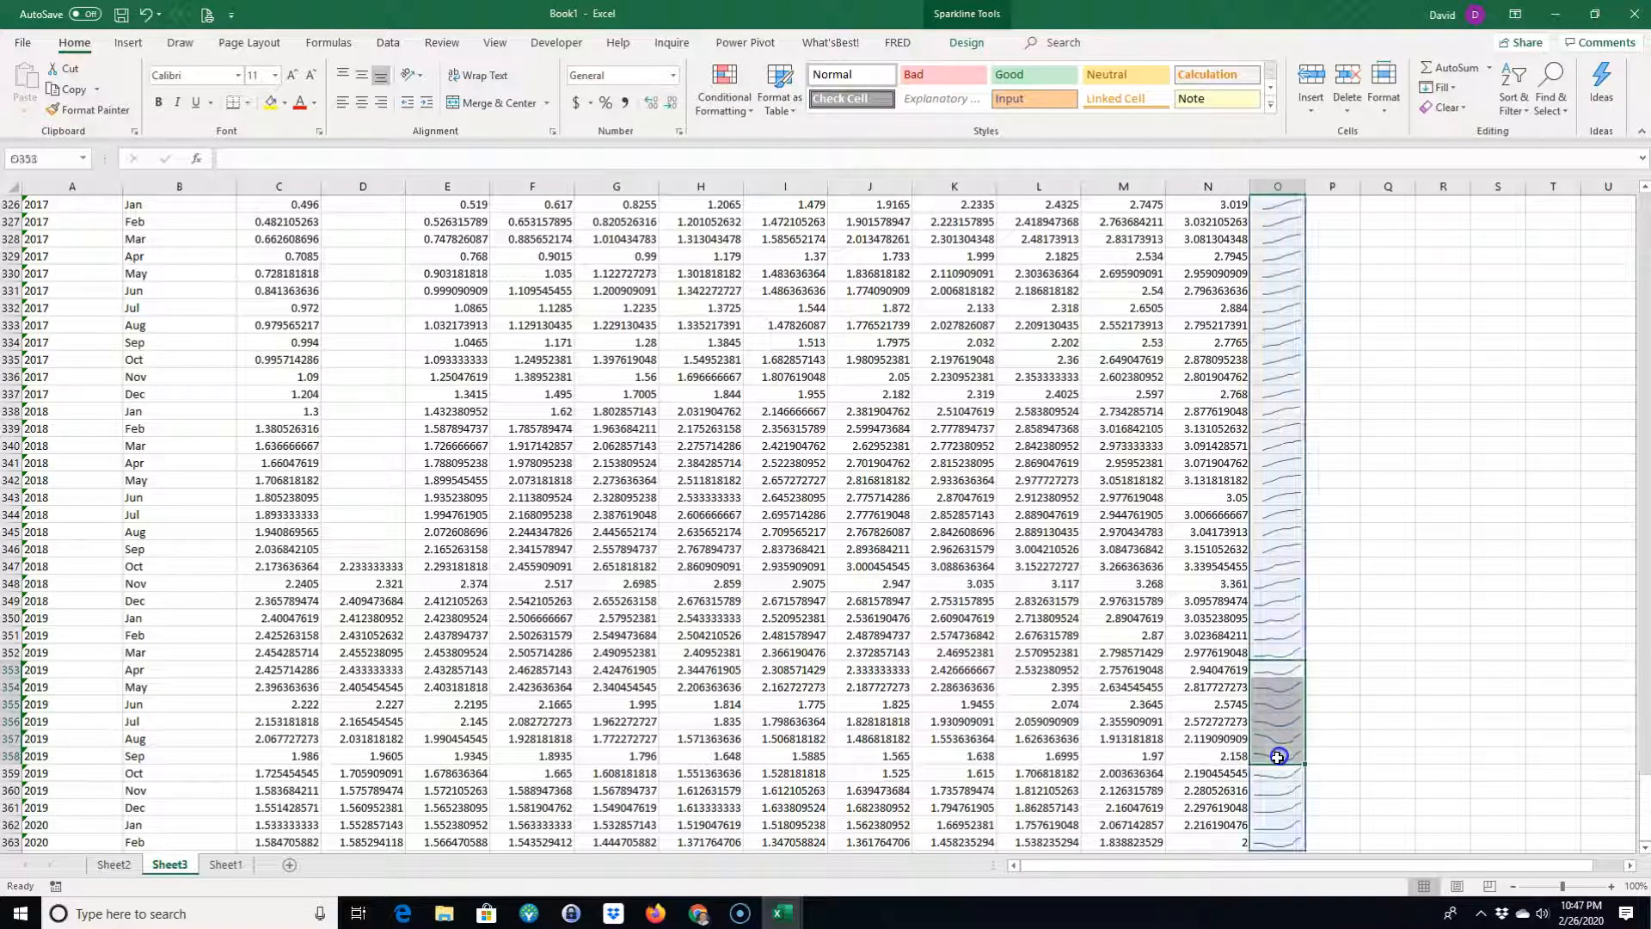
click(1273, 843)
click(1273, 824)
click(1278, 772)
click(1262, 581)
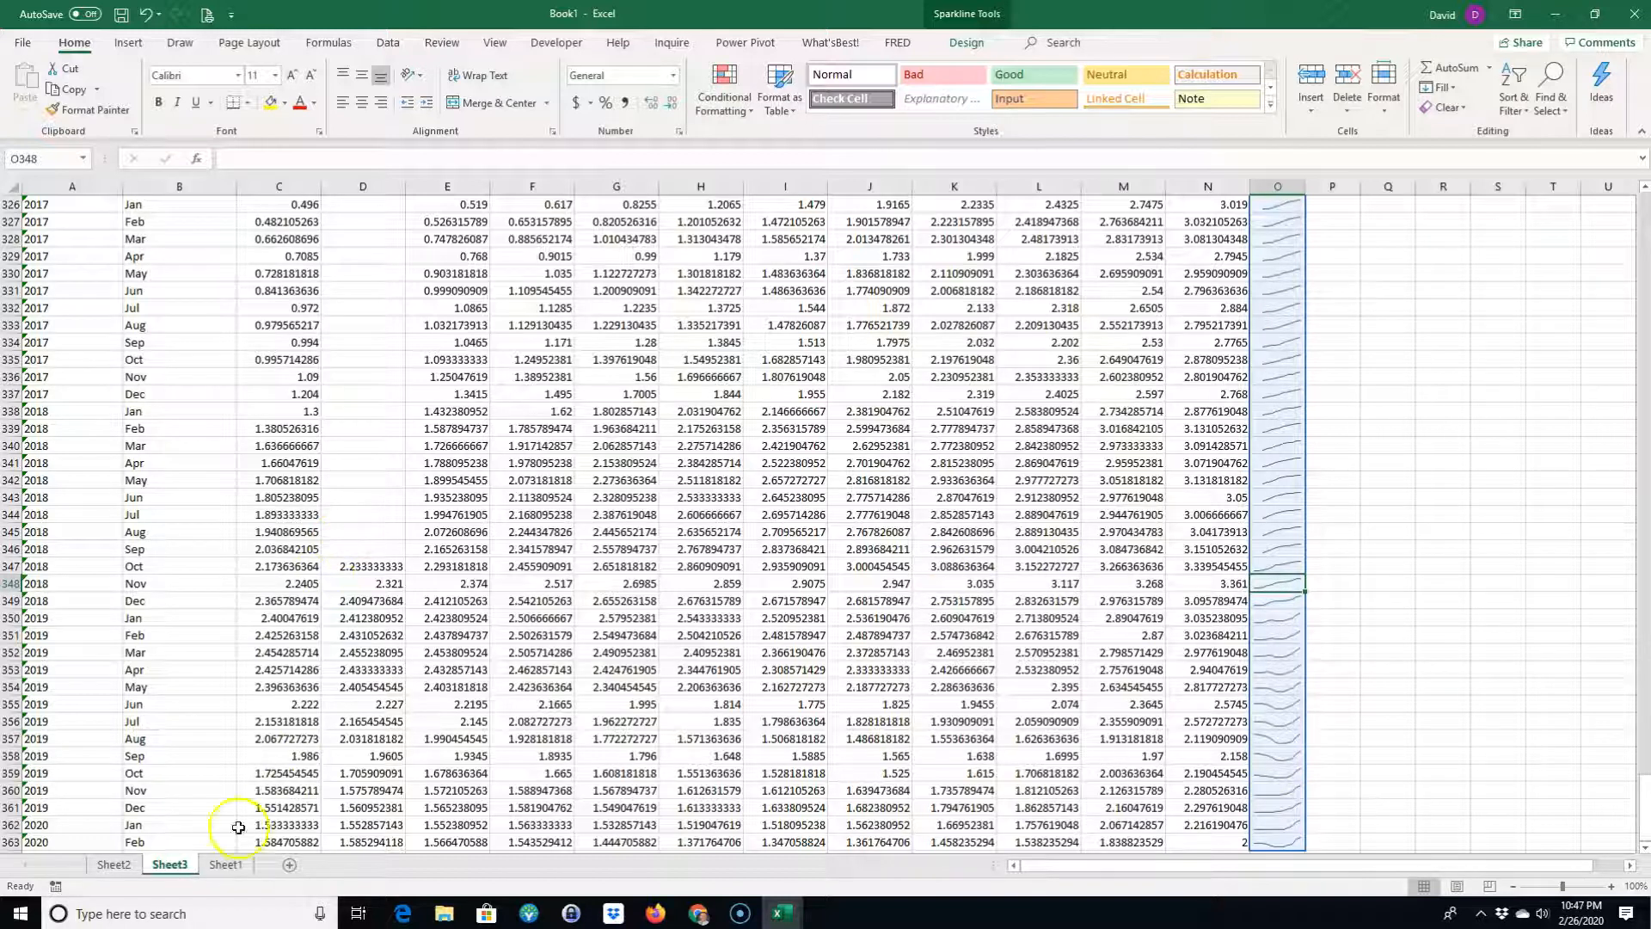
click(112, 865)
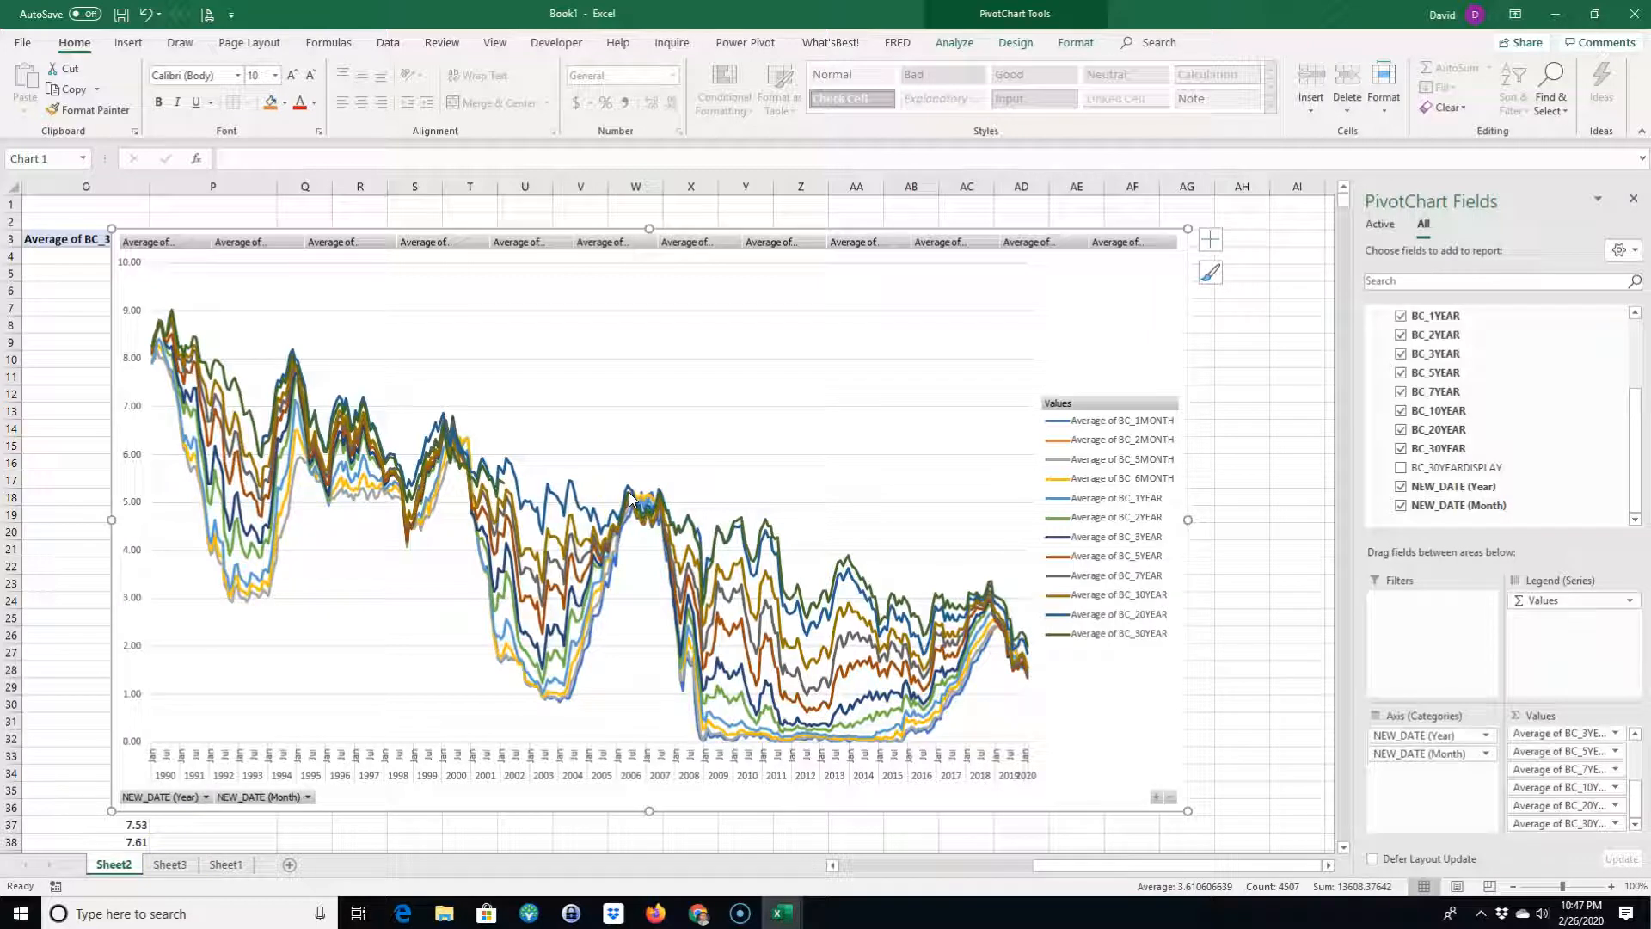
- Open the Power Pivot data model with the DailyTreasuryYieldCurveRateData table and shrink its window to float over the workbook
click(169, 864)
click(219, 865)
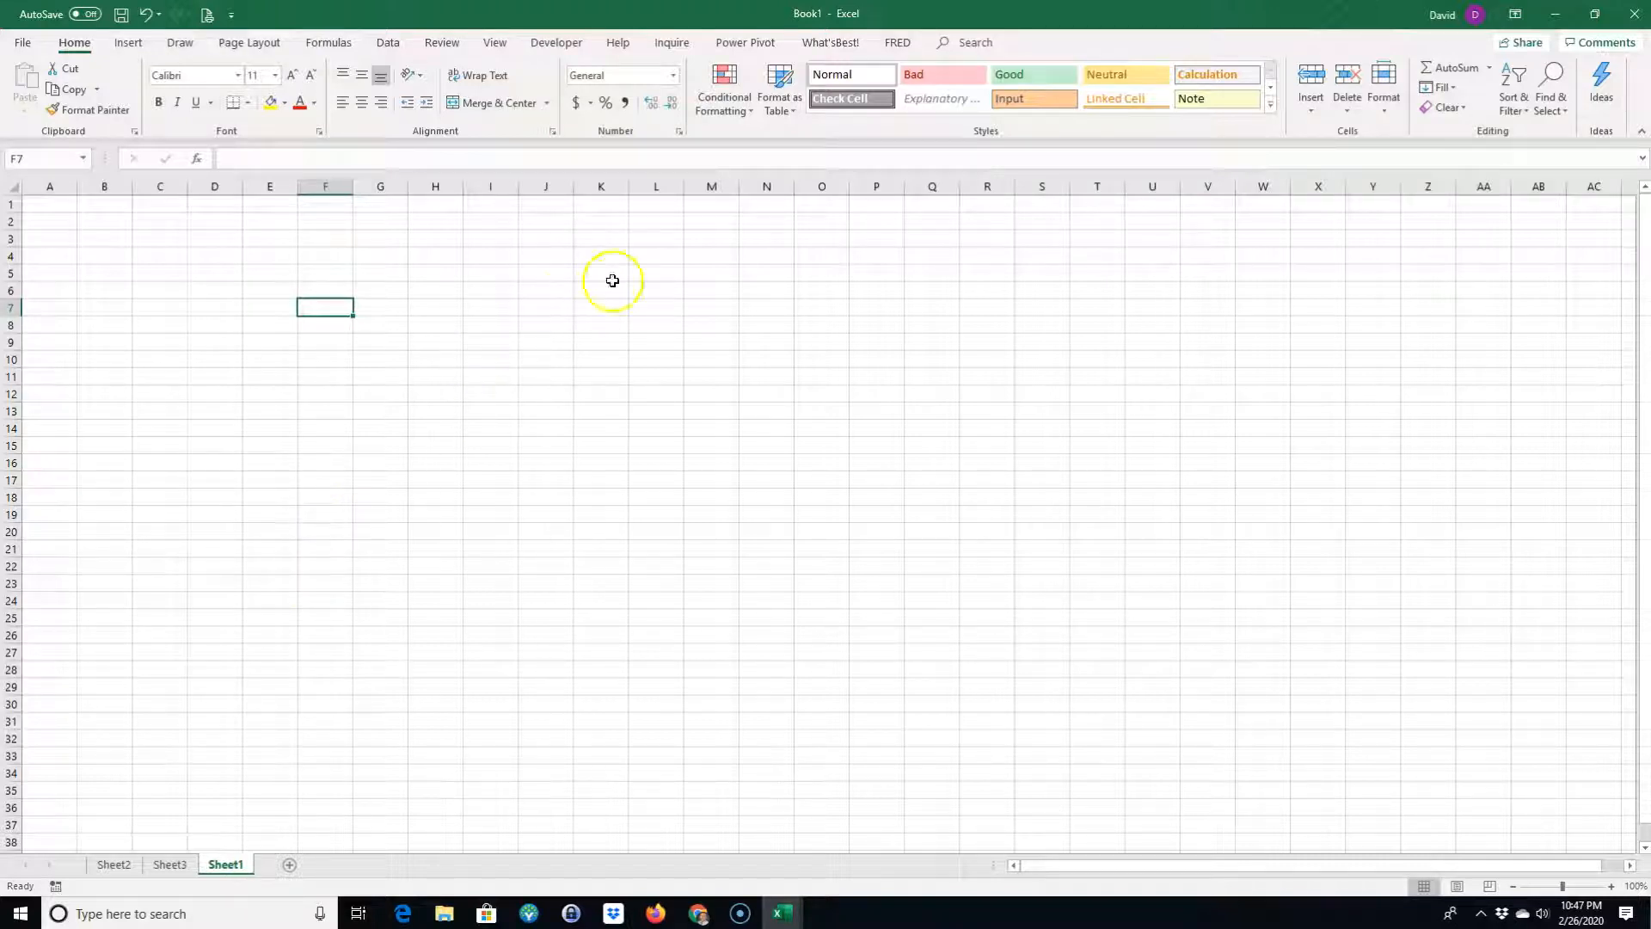
click(746, 42)
click(44, 84)
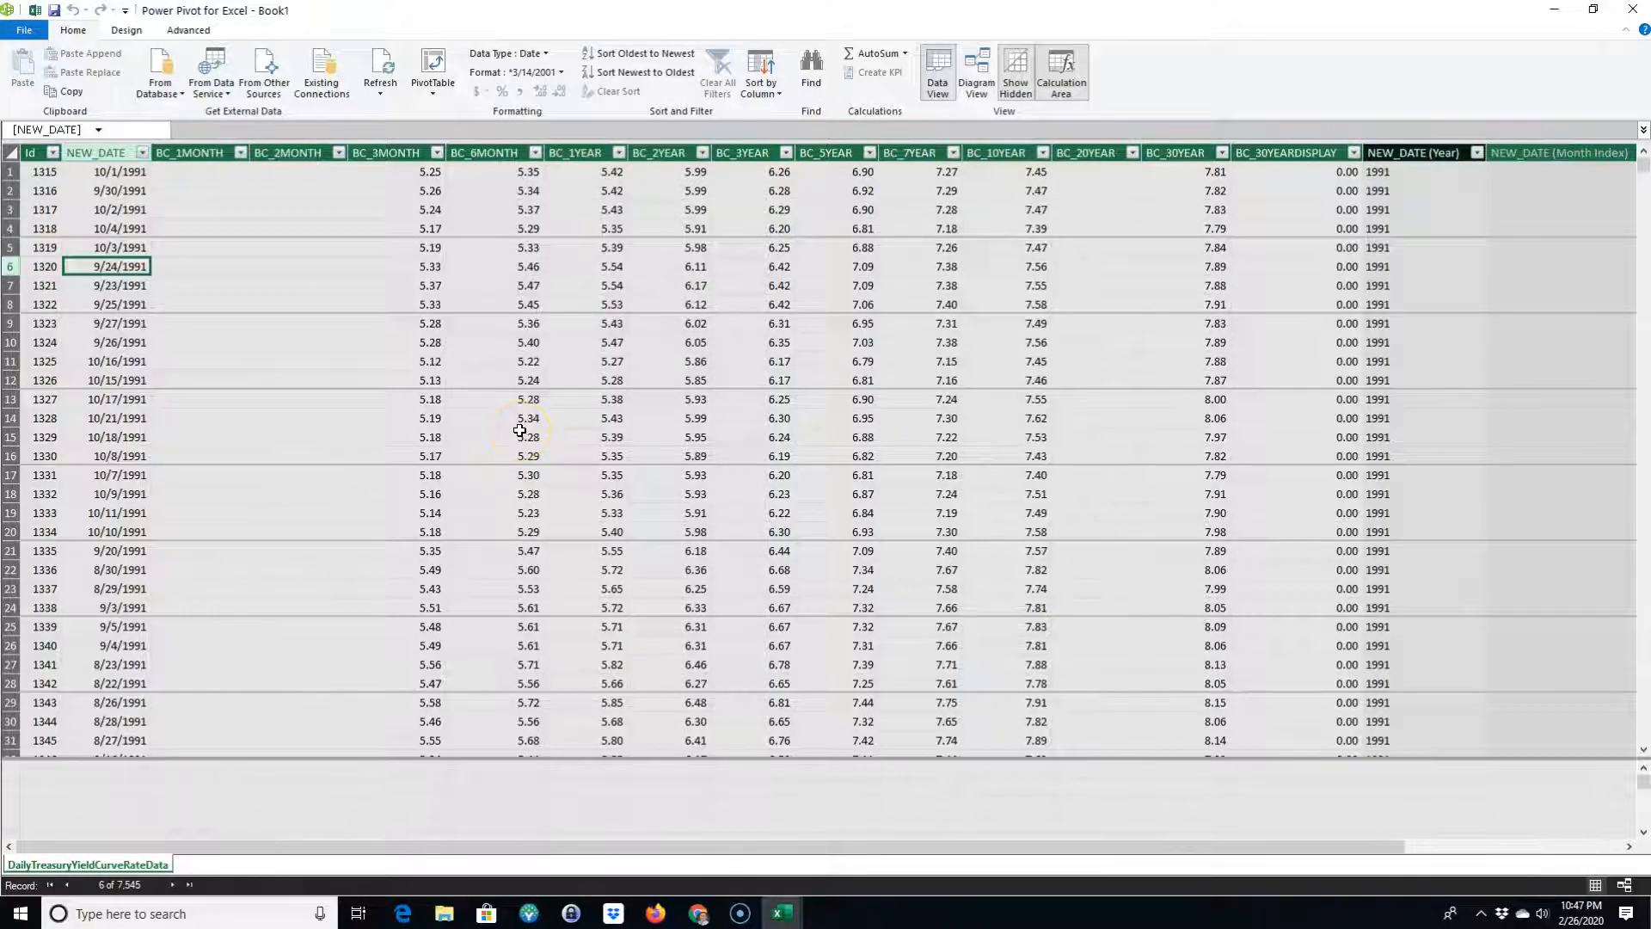
drag(432, 15, 965, 91)
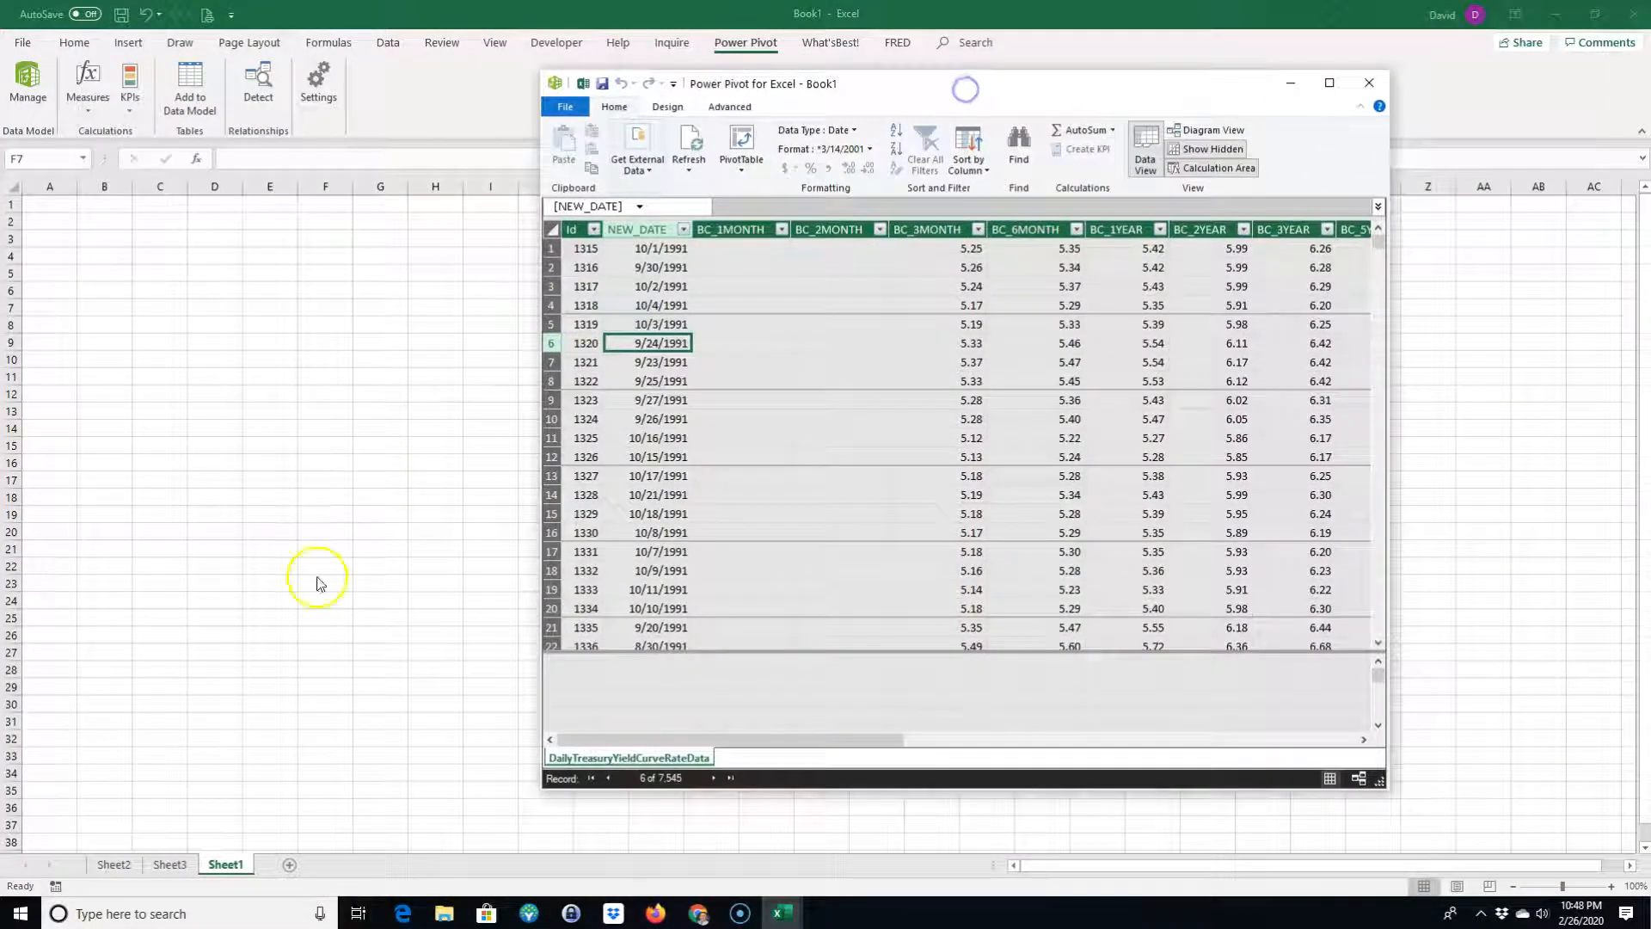
- Review the PivotChart on Sheet2, the sparklines on Sheet3 and the source table in a maximized Power Pivot window, and return to the workbook
click(169, 863)
click(114, 864)
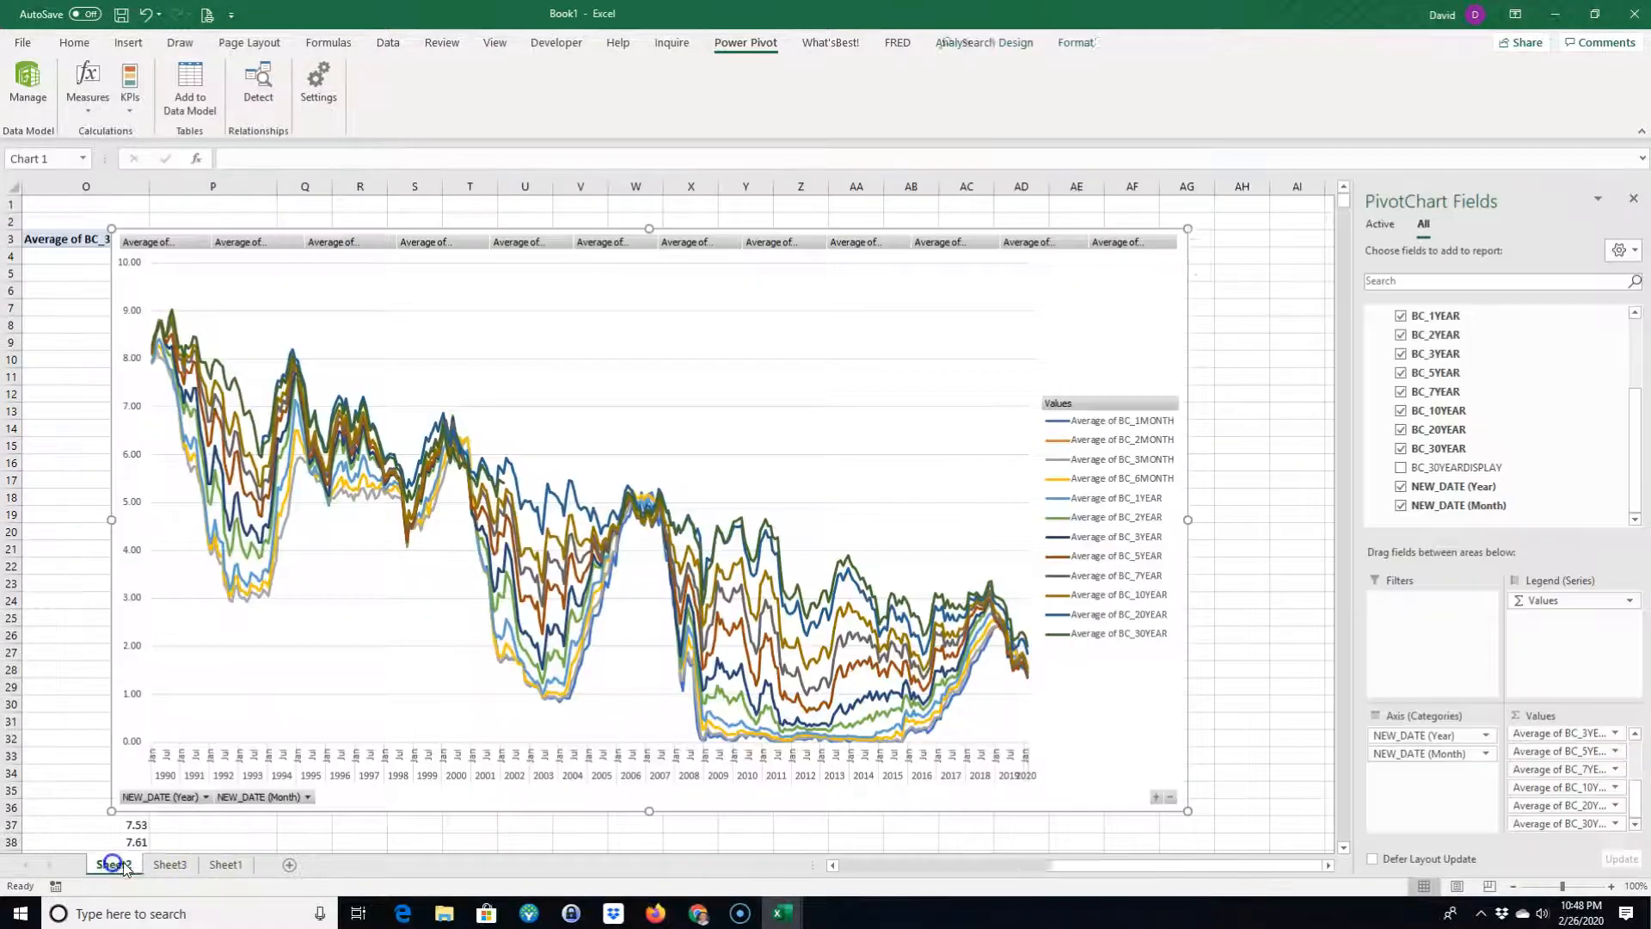
click(169, 864)
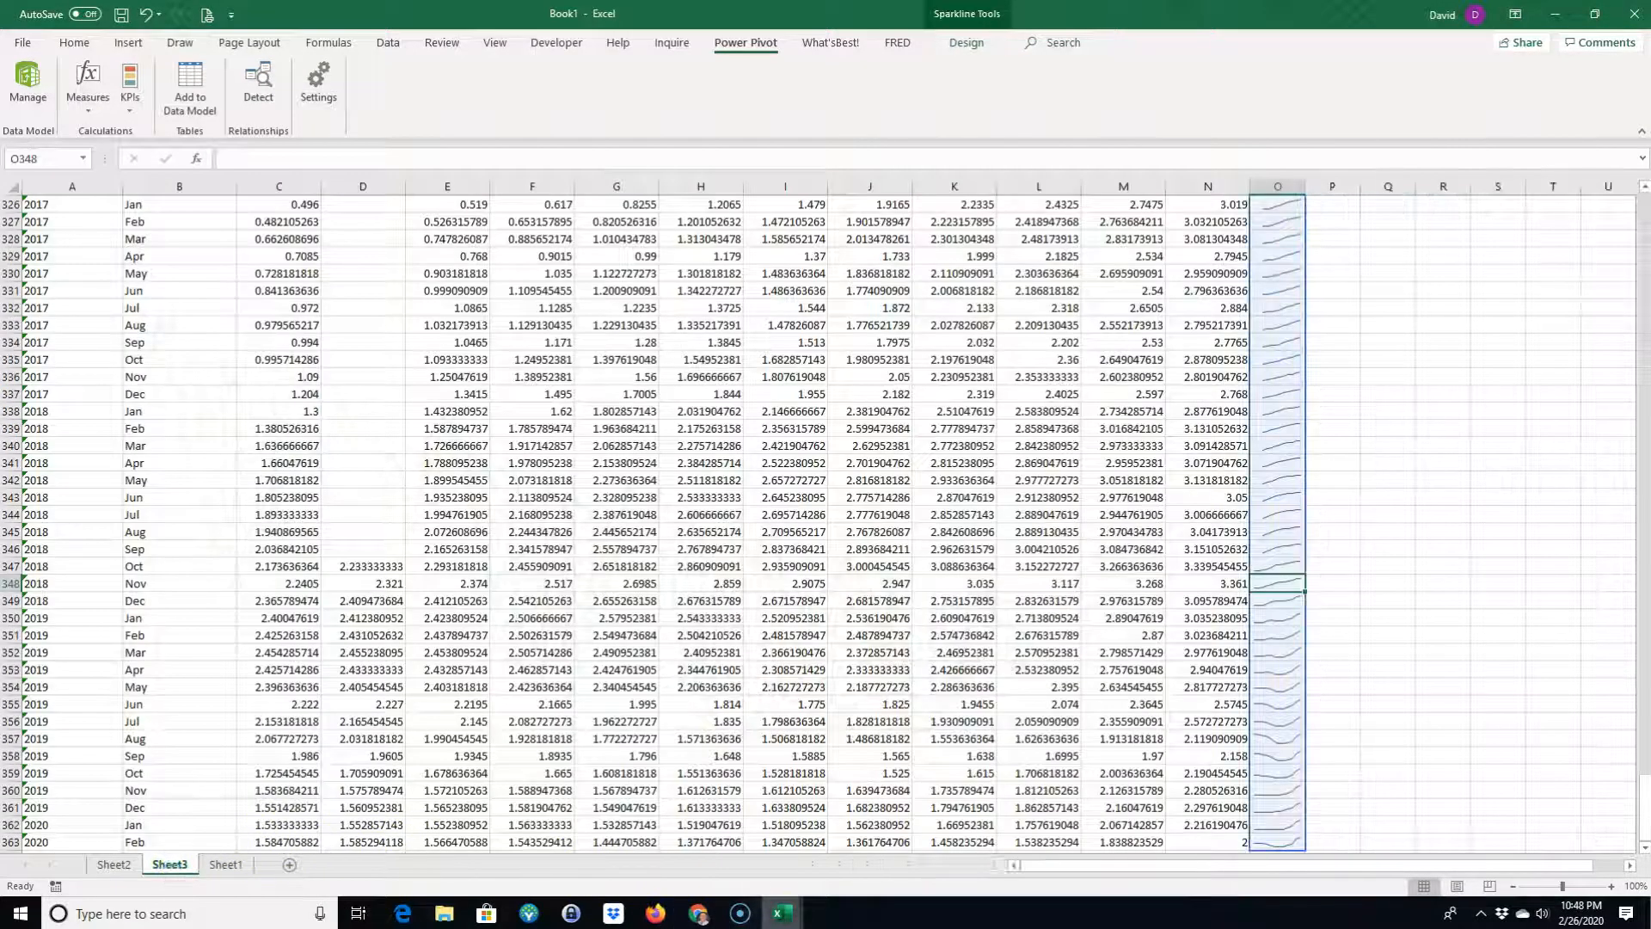
mouse_move(778, 918)
click(866, 787)
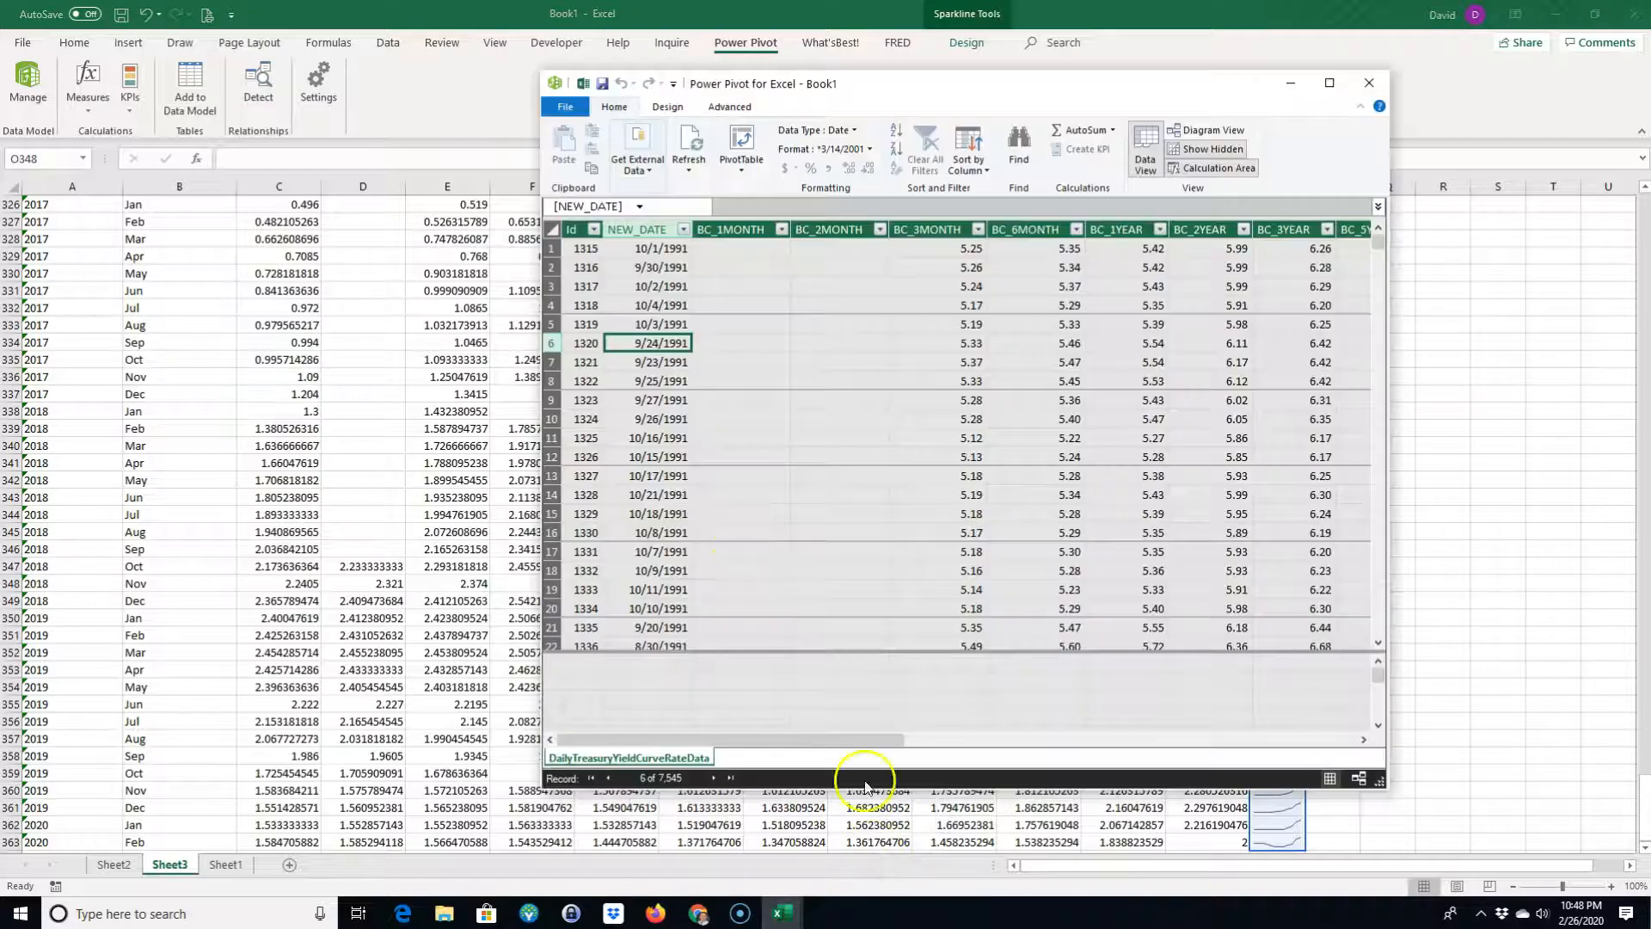
double_click(1187, 82)
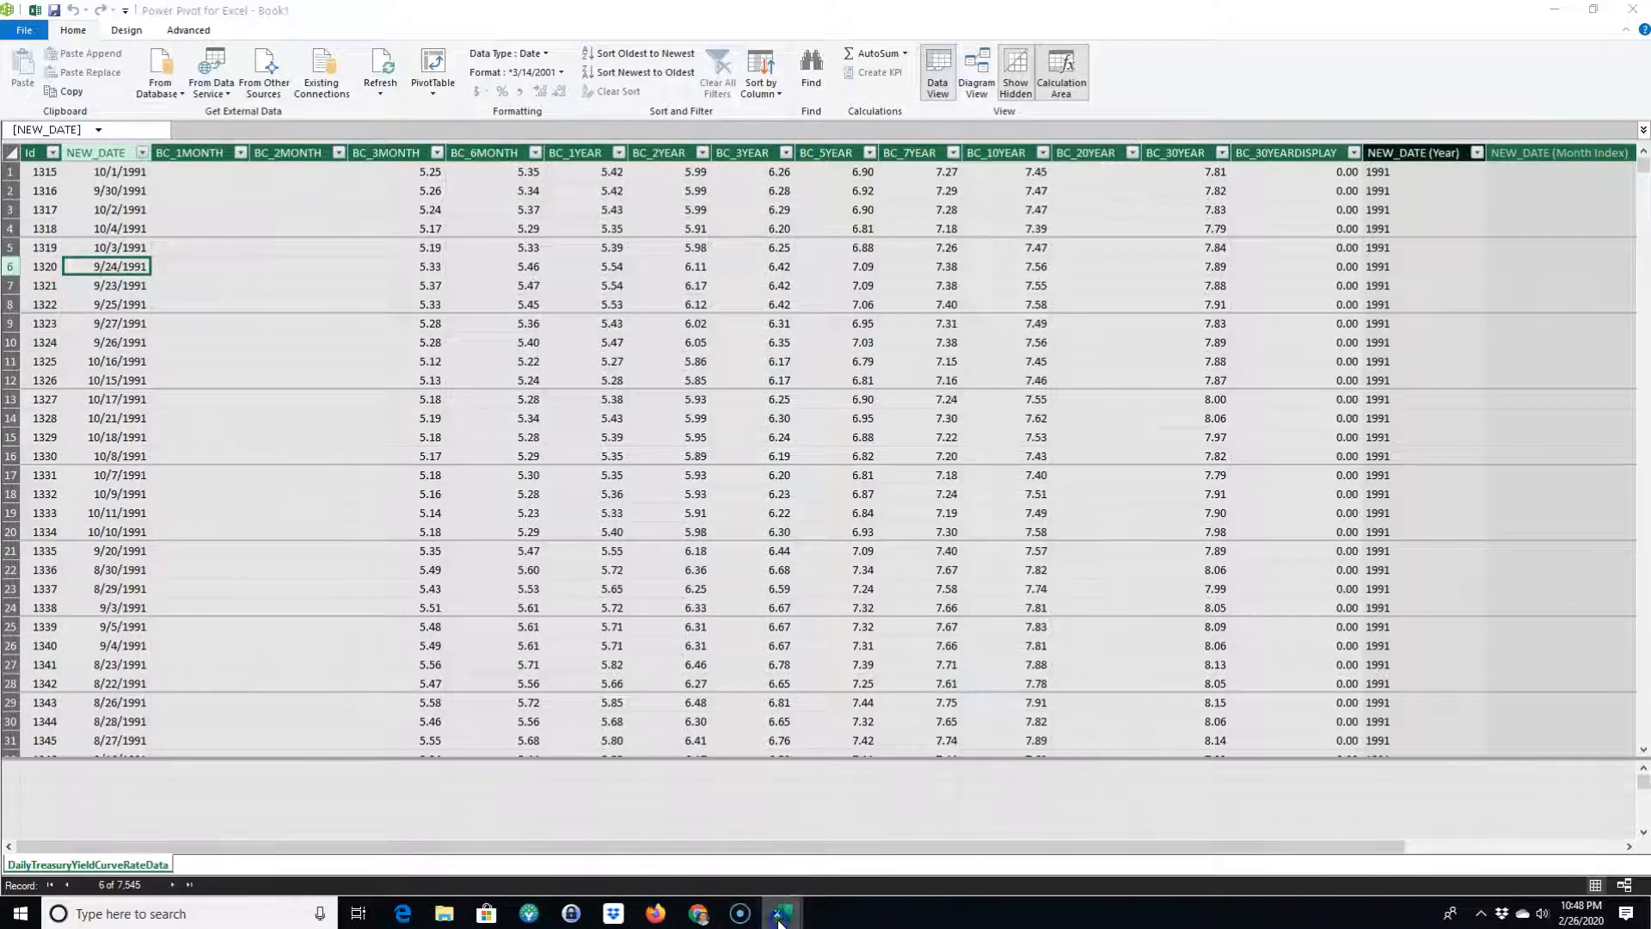
mouse_move(781, 913)
click(713, 883)
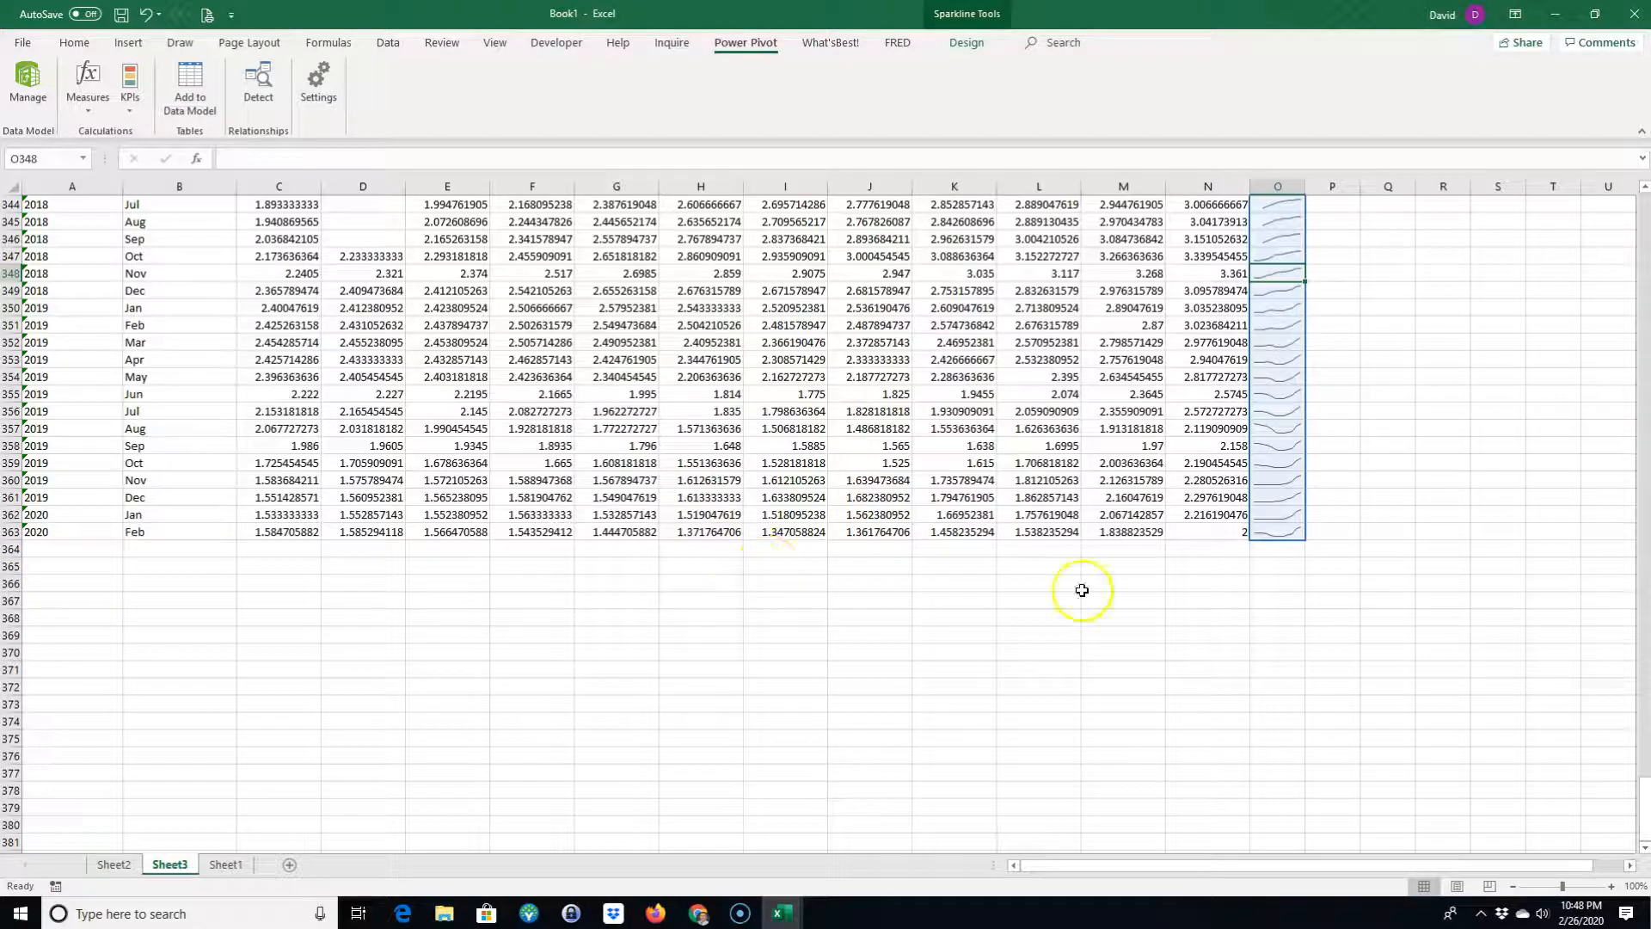
- Fill the Feb 2020 sparkline in O363 down column O to row 369, covering empty rows for future months
click(1282, 531)
drag(1307, 539, 1276, 641)
click(1094, 635)
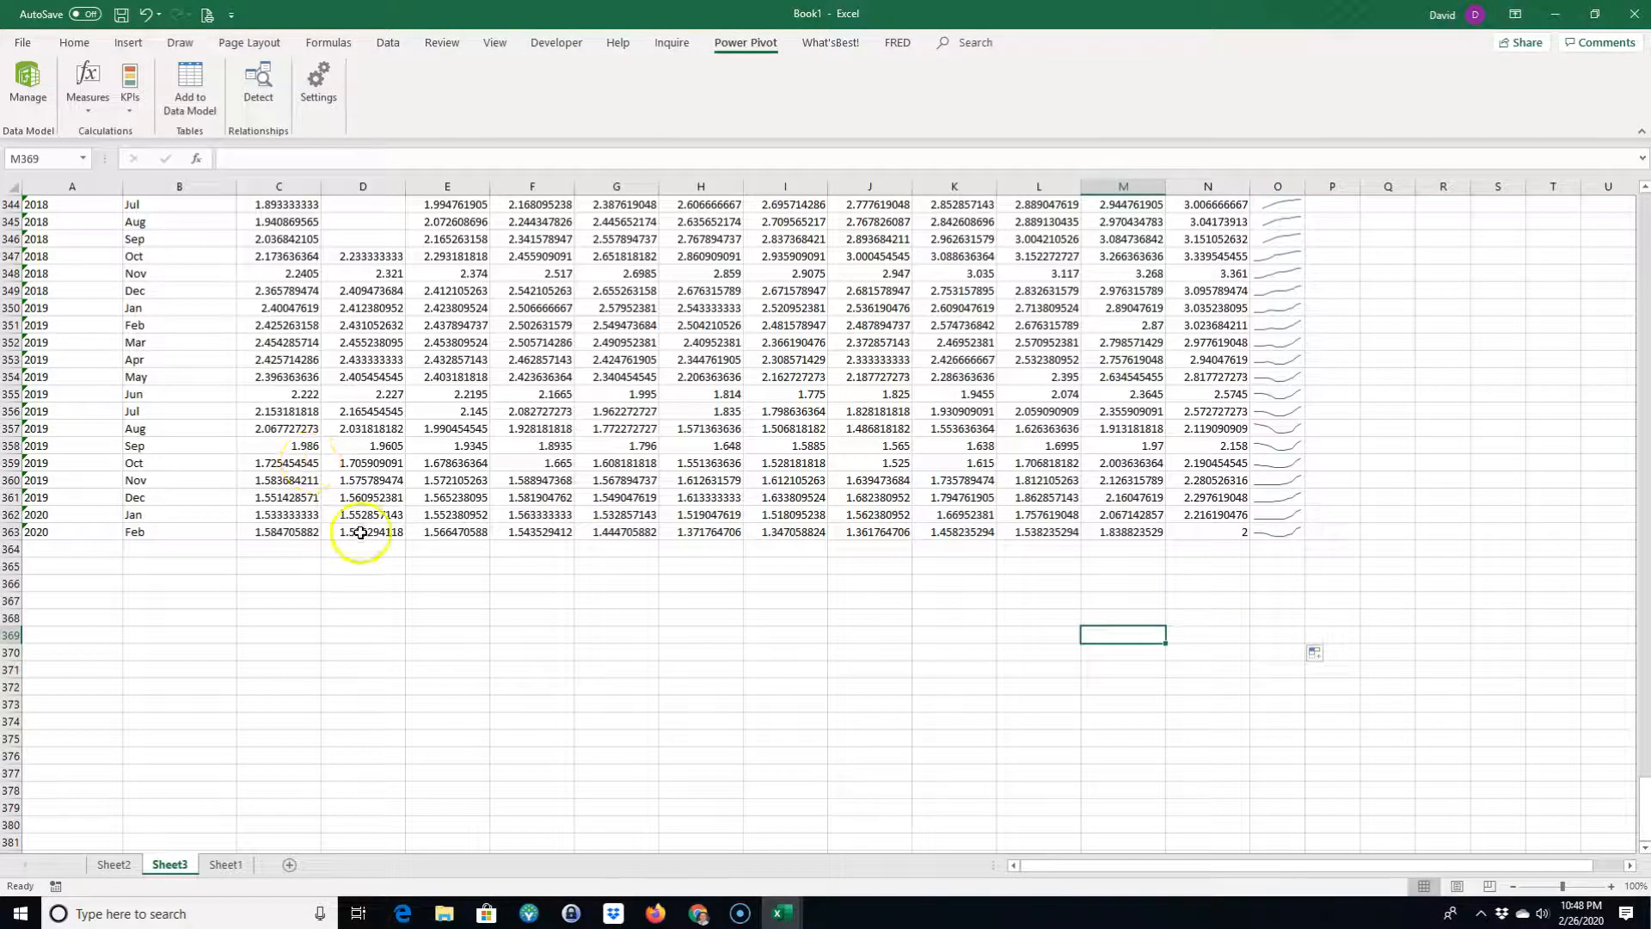
- Nudge the PivotChart on Sheet2 slightly up and to the right, and return to the first rows of the Sheet3 table
click(113, 864)
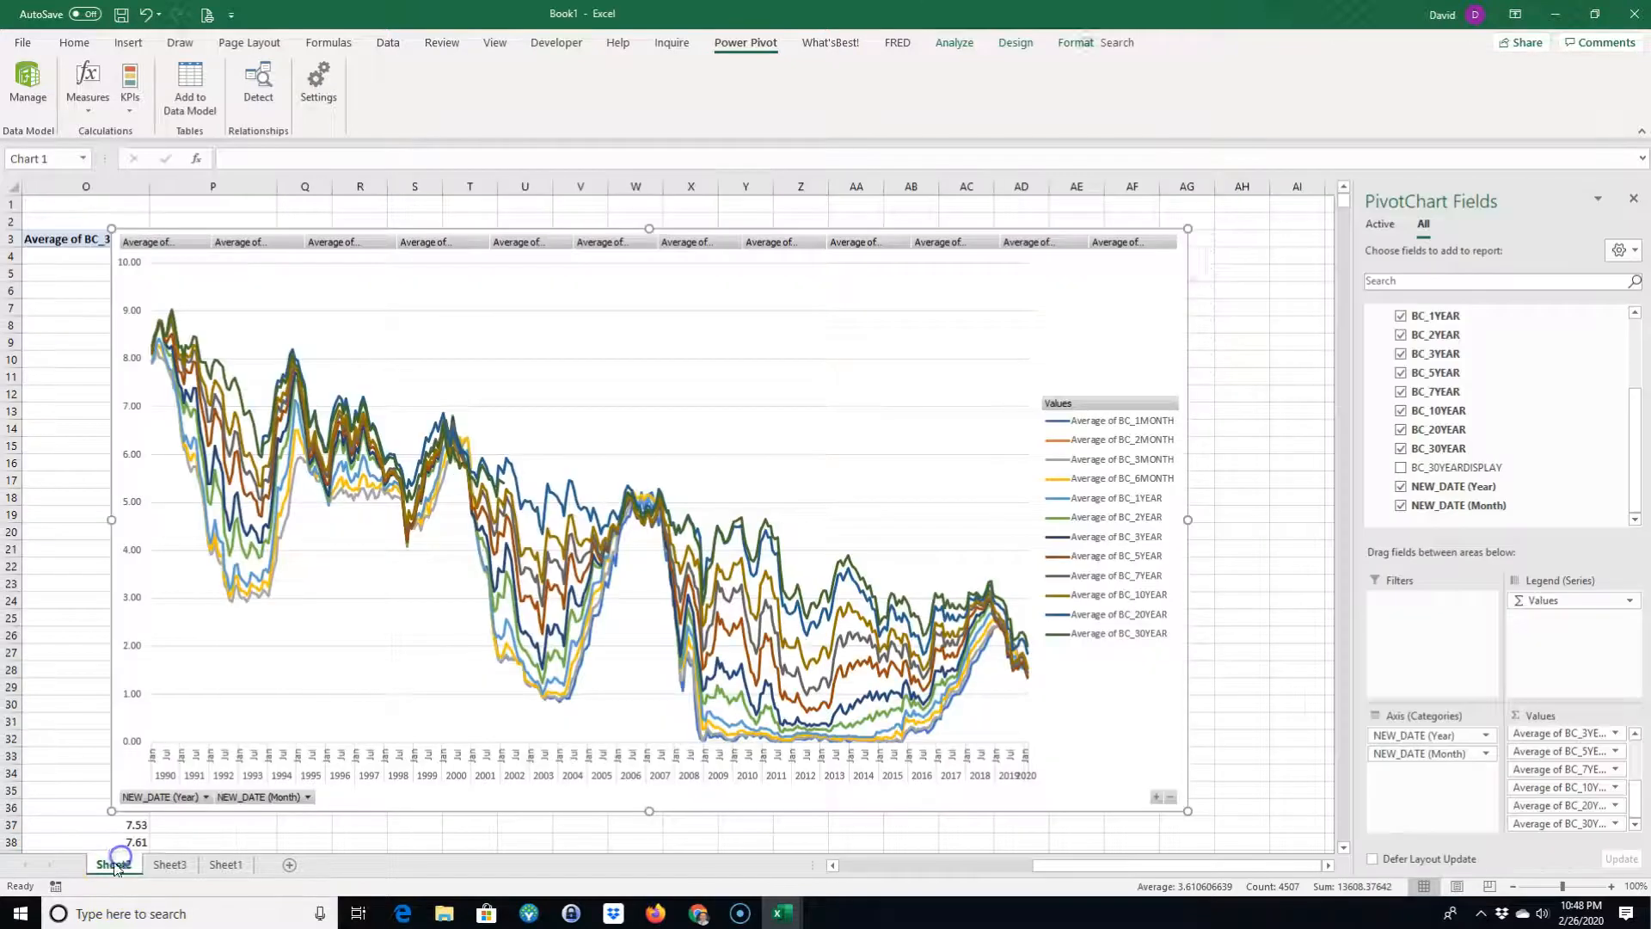
click(226, 865)
click(168, 864)
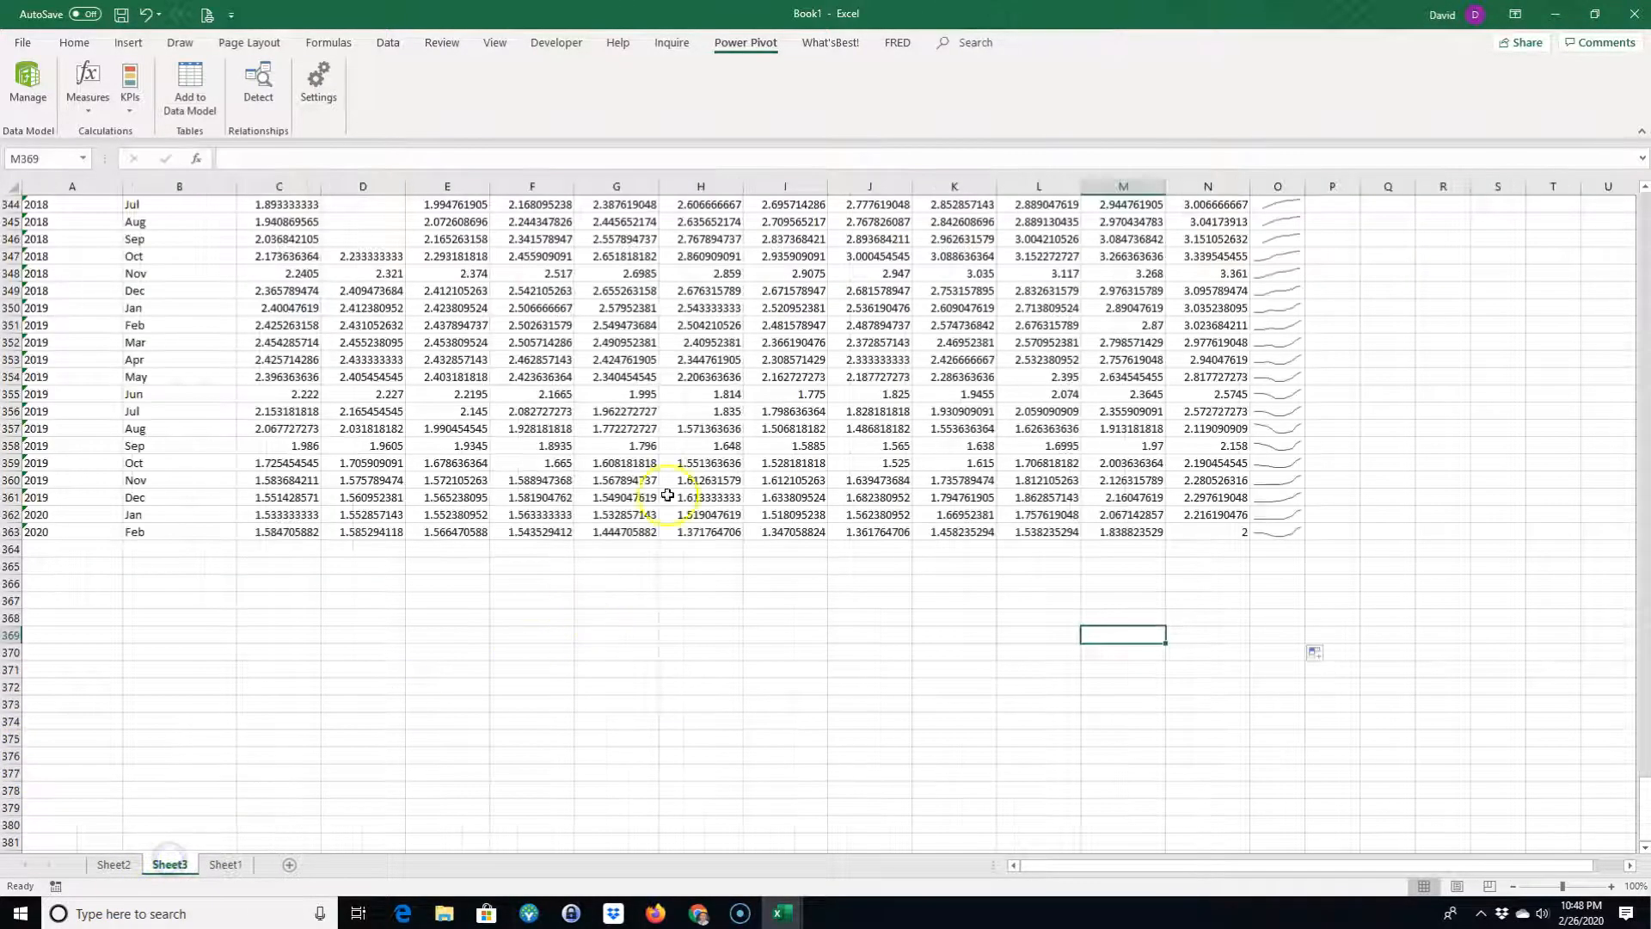
click(107, 865)
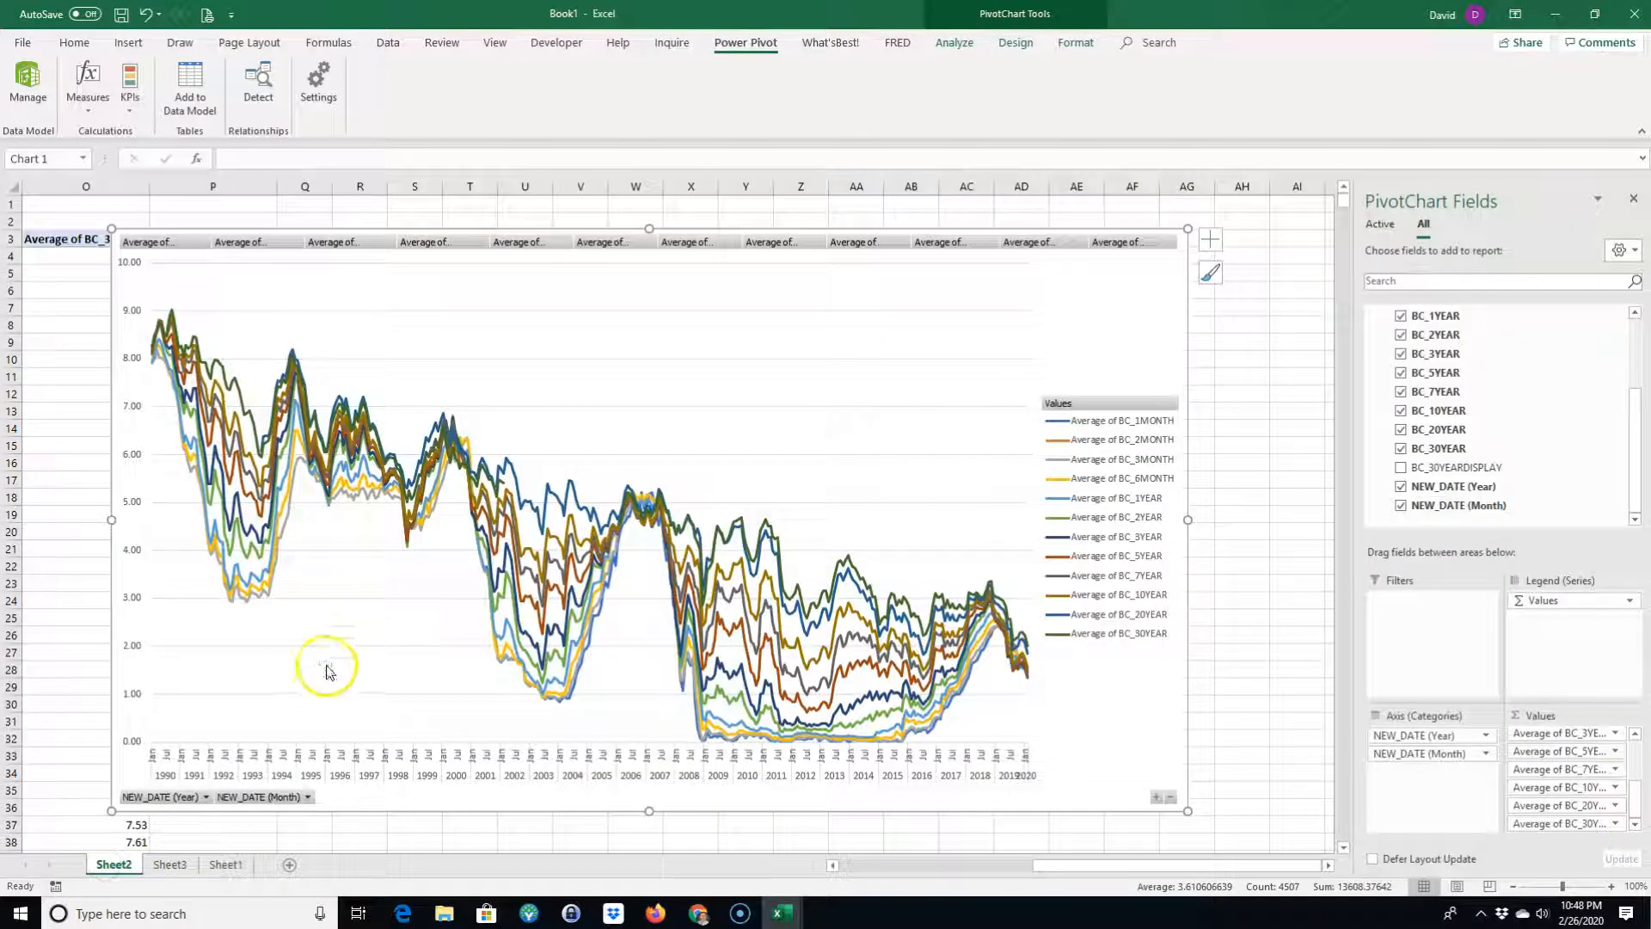
mouse_move(124, 288)
mouse_down()
mouse_move(227, 301)
mouse_move(135, 284)
mouse_up()
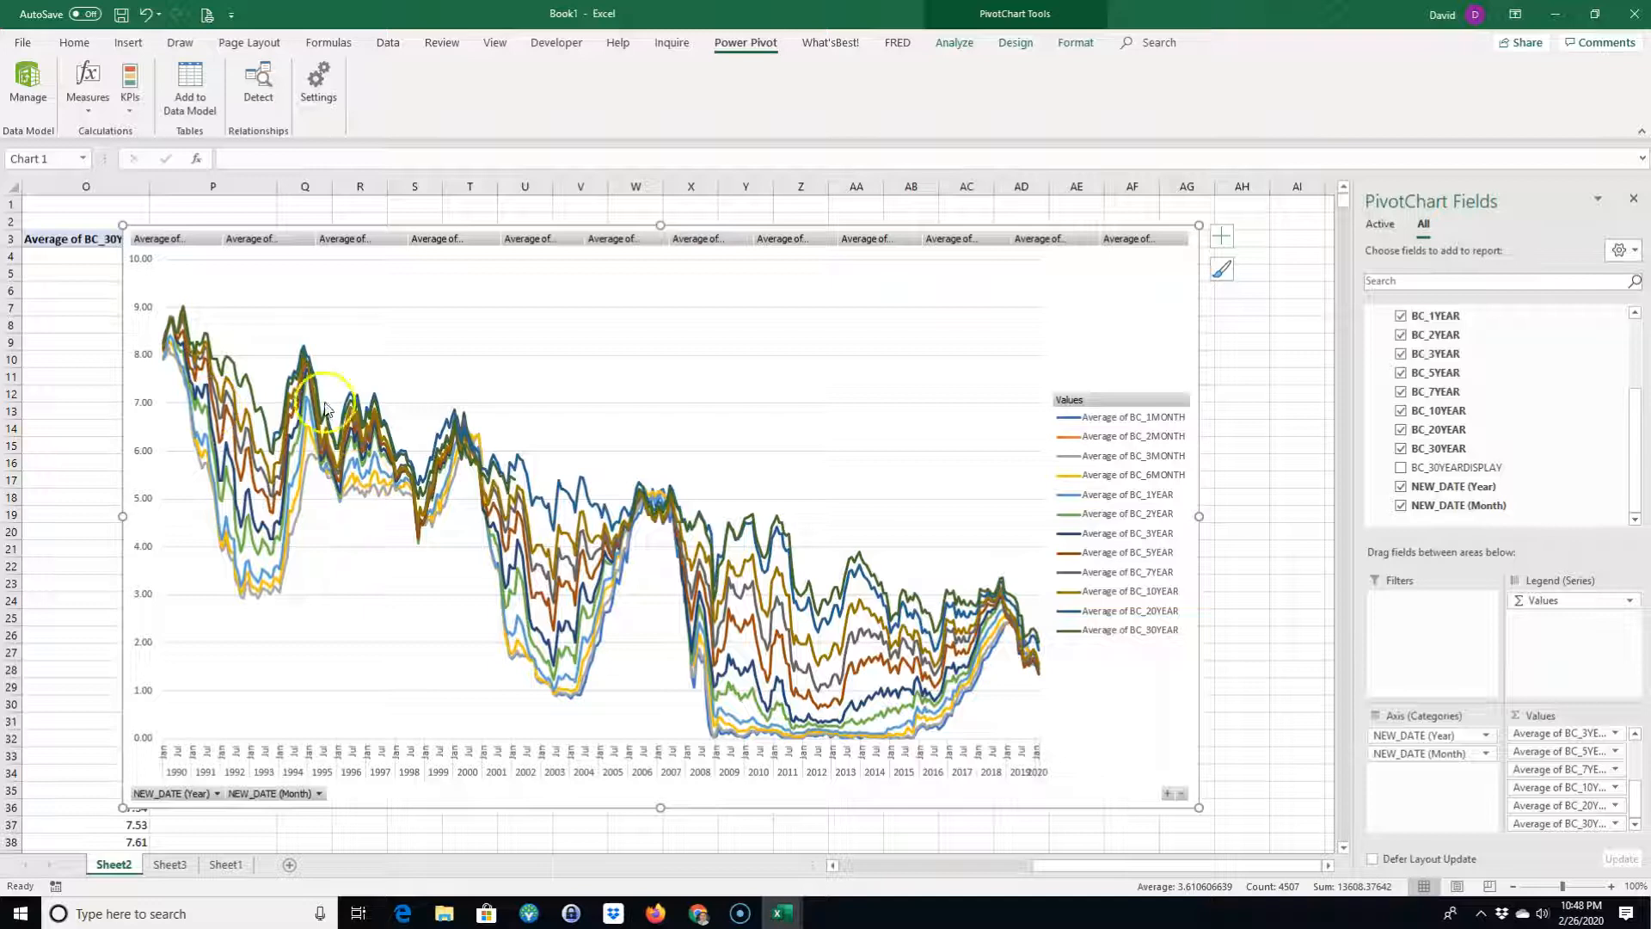
click(169, 864)
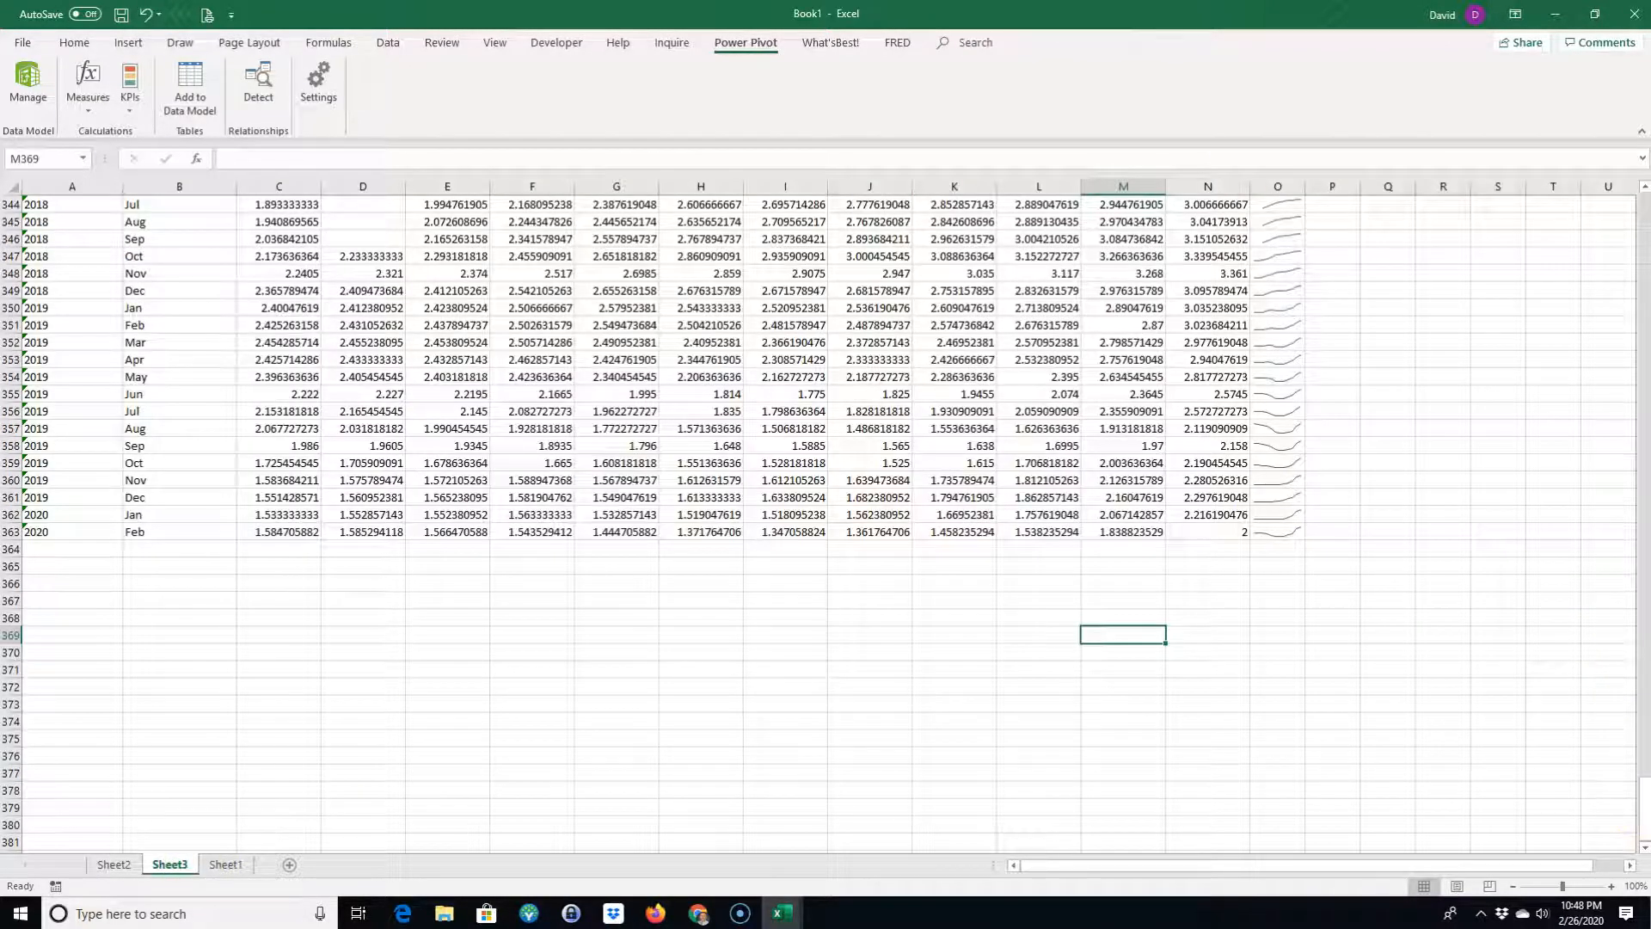
drag(1643, 811, 1638, 202)
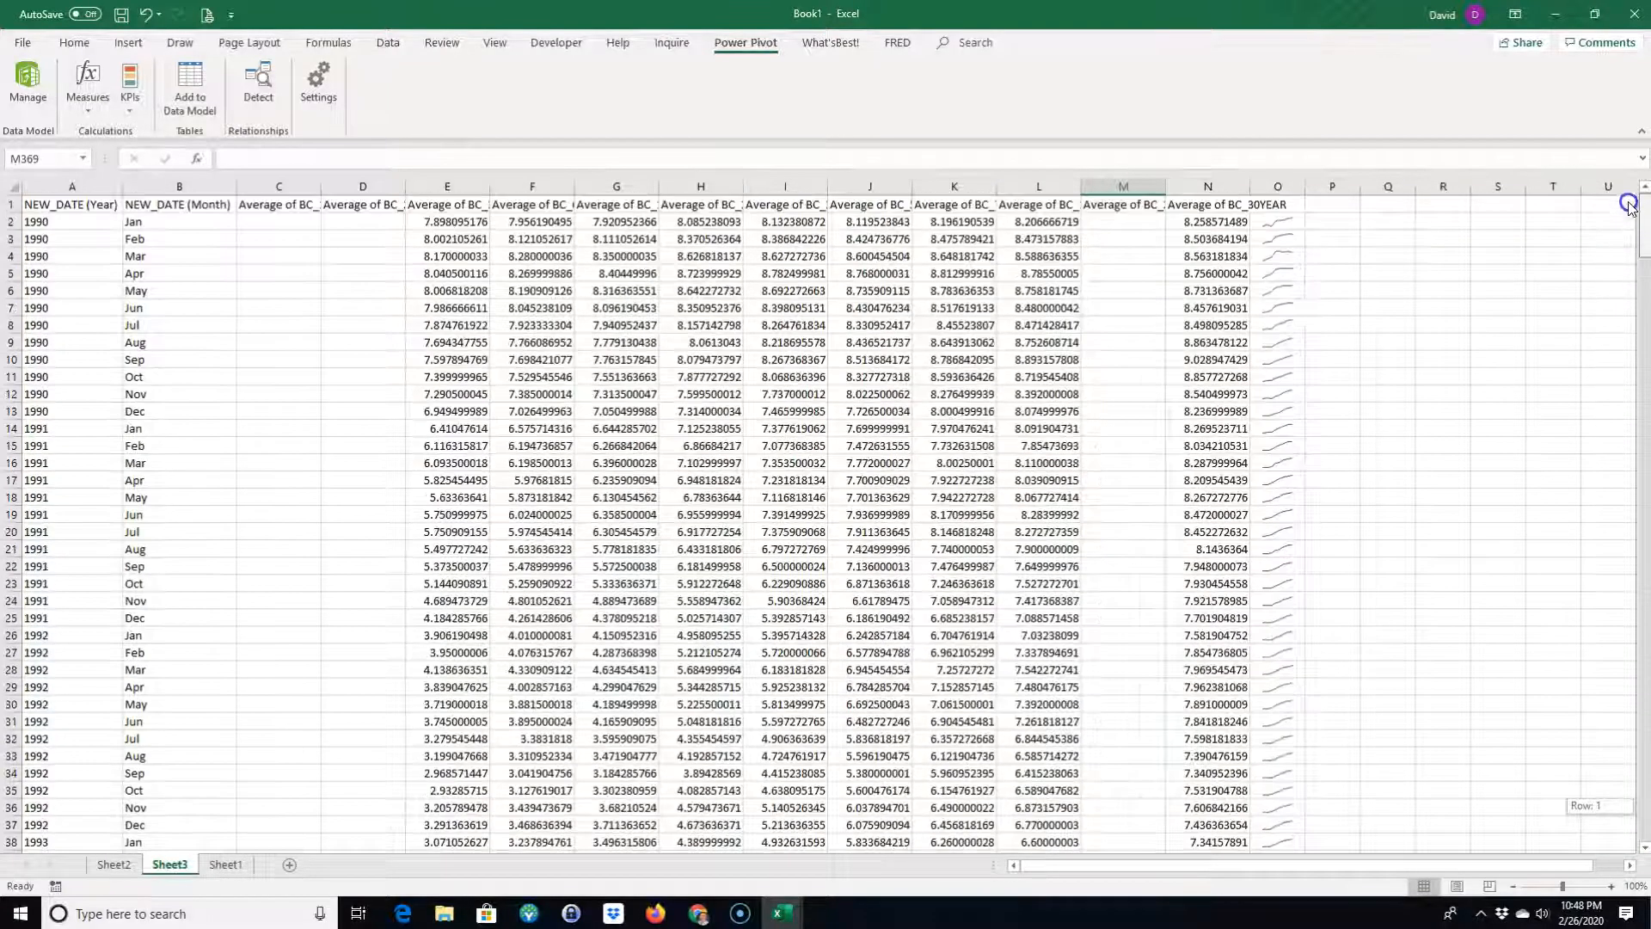